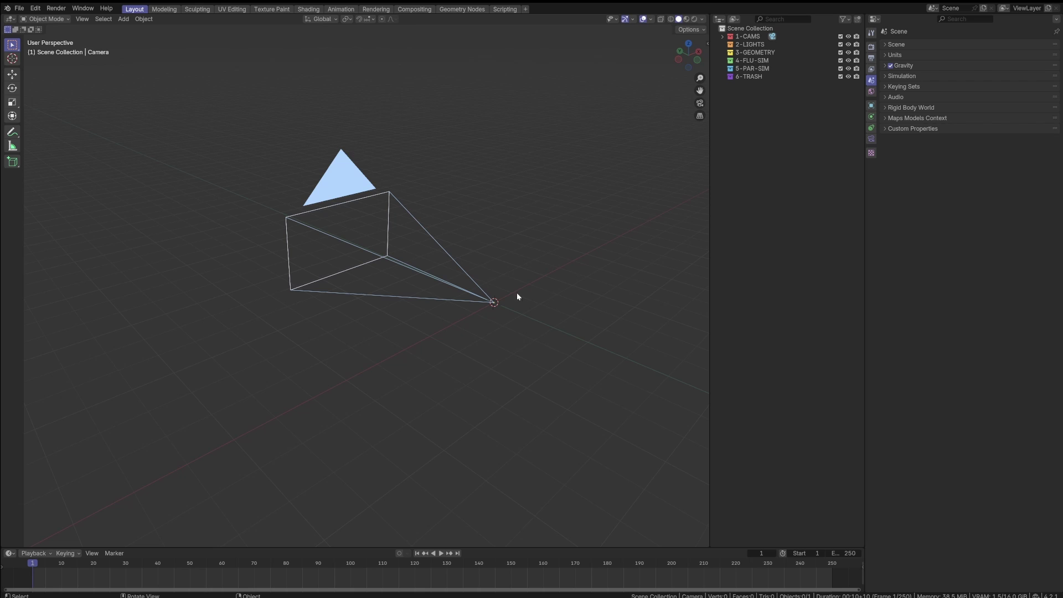
# - Add a UV sphere at the scene origin and place it in the 4-FLU-SIM collection
pyautogui.moveTo(511, 335); pyautogui.dragTo(420, 307, button='middle')
pyautogui.hotkey('shift', 'a')
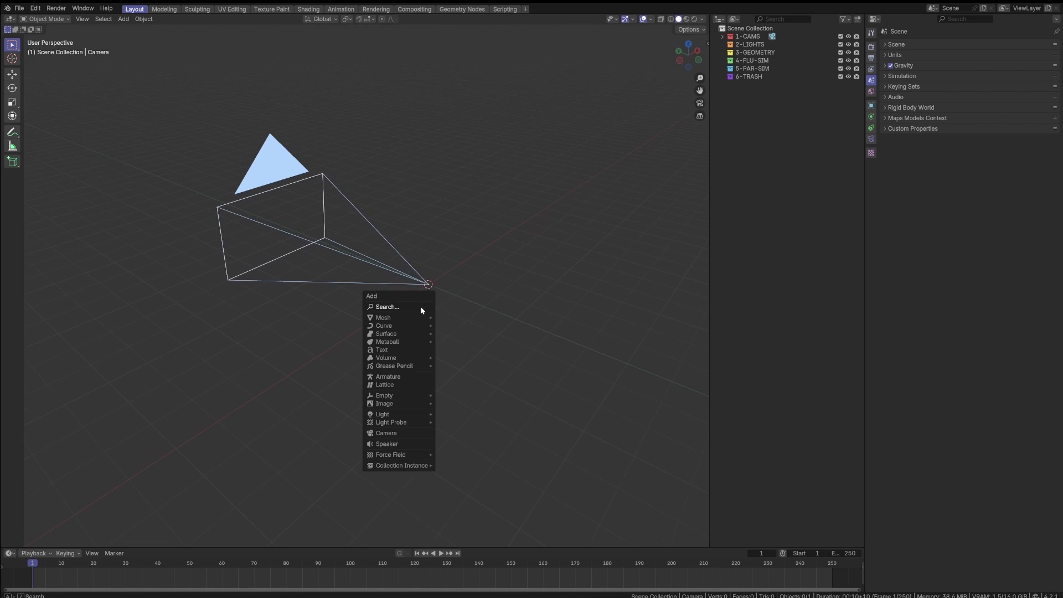
pyautogui.moveTo(414, 319)
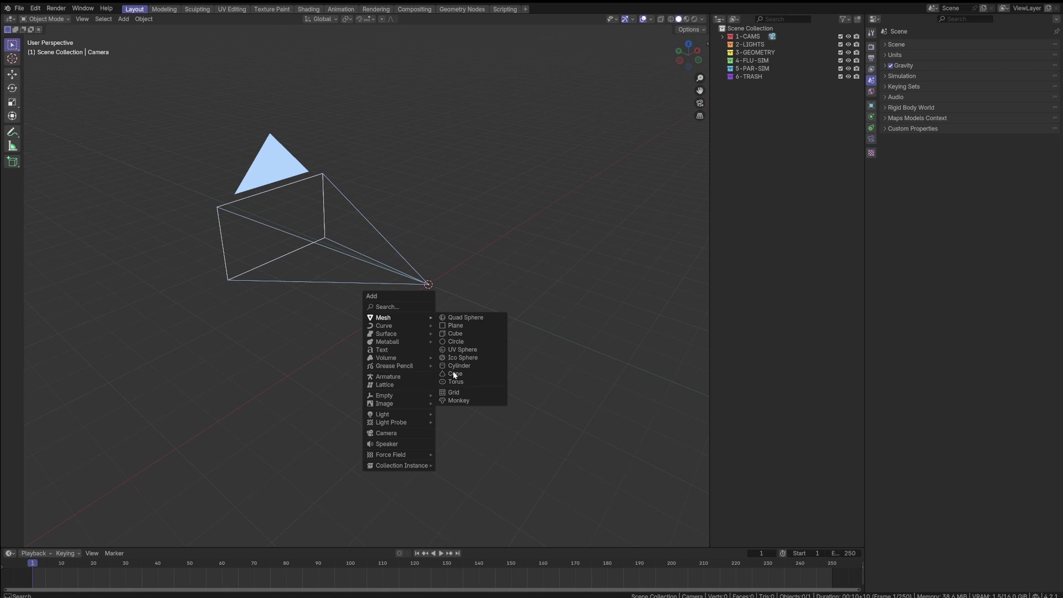
pyautogui.click(455, 350)
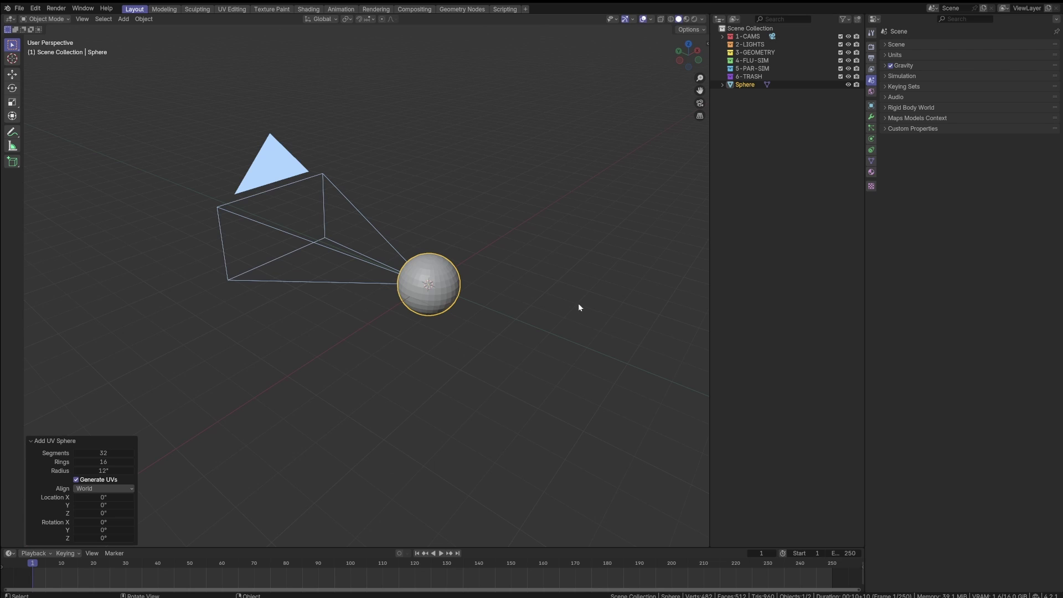
pyautogui.moveTo(577, 304); pyautogui.dragTo(438, 305, button='middle')
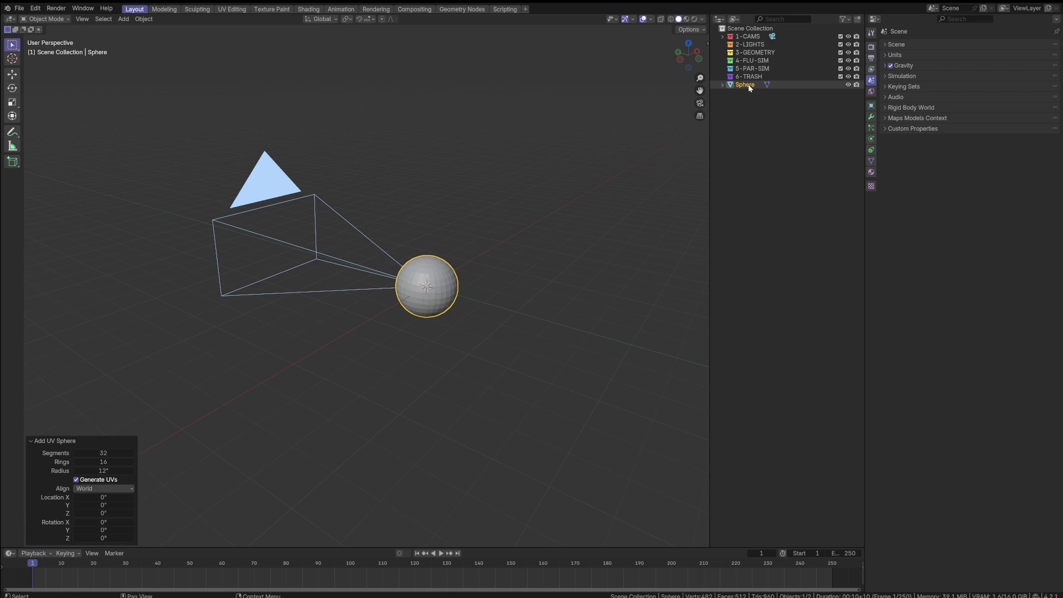
pyautogui.moveTo(749, 87); pyautogui.dragTo(732, 61)
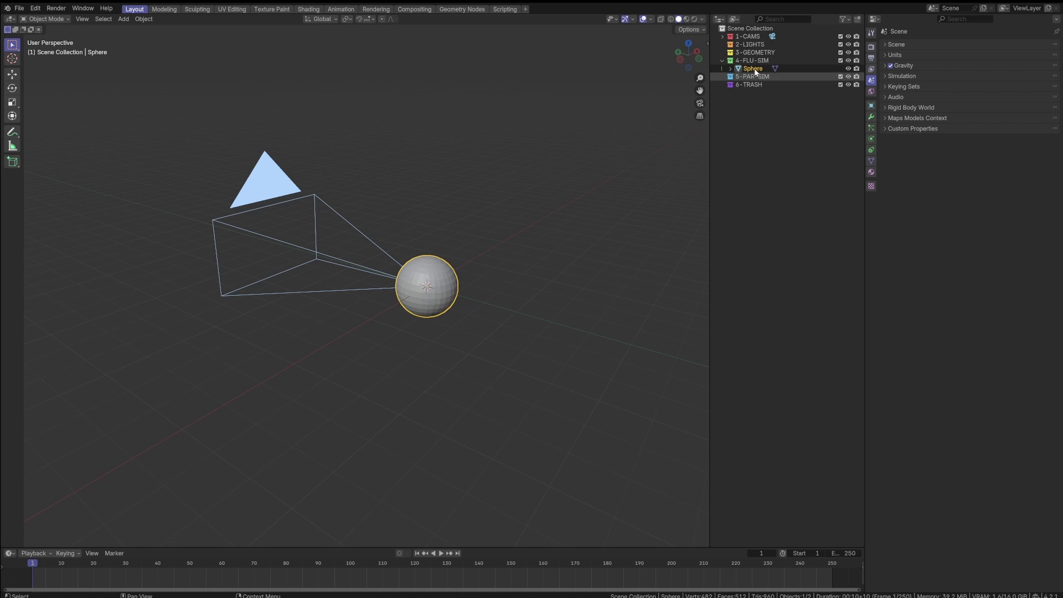
# - Expand the 1-CAMS collection and hide it in the viewport
pyautogui.click(746, 31)
pyautogui.click(746, 36)
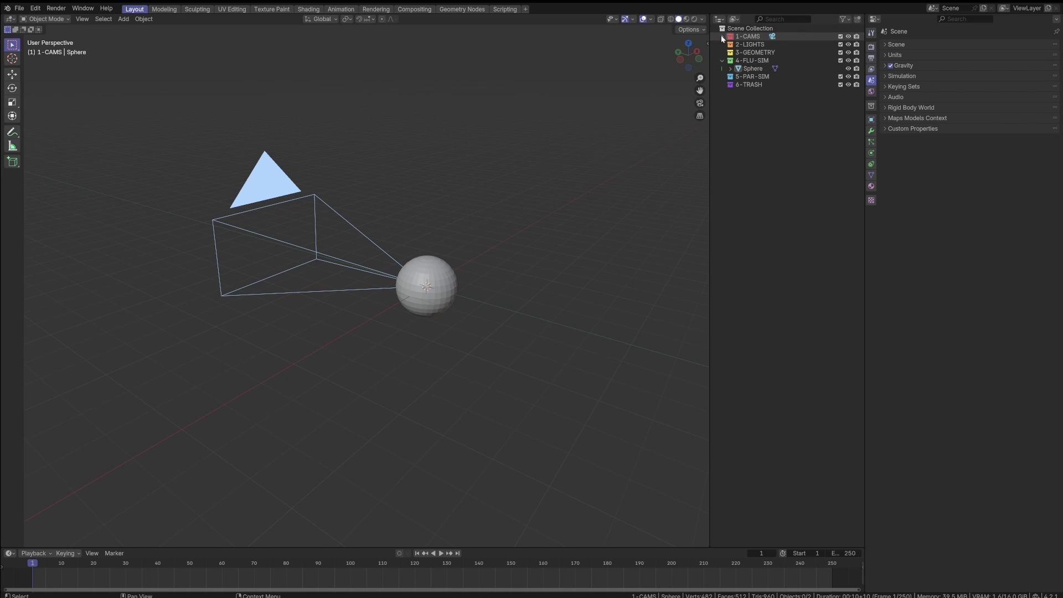
pyautogui.click(722, 36)
pyautogui.click(848, 36)
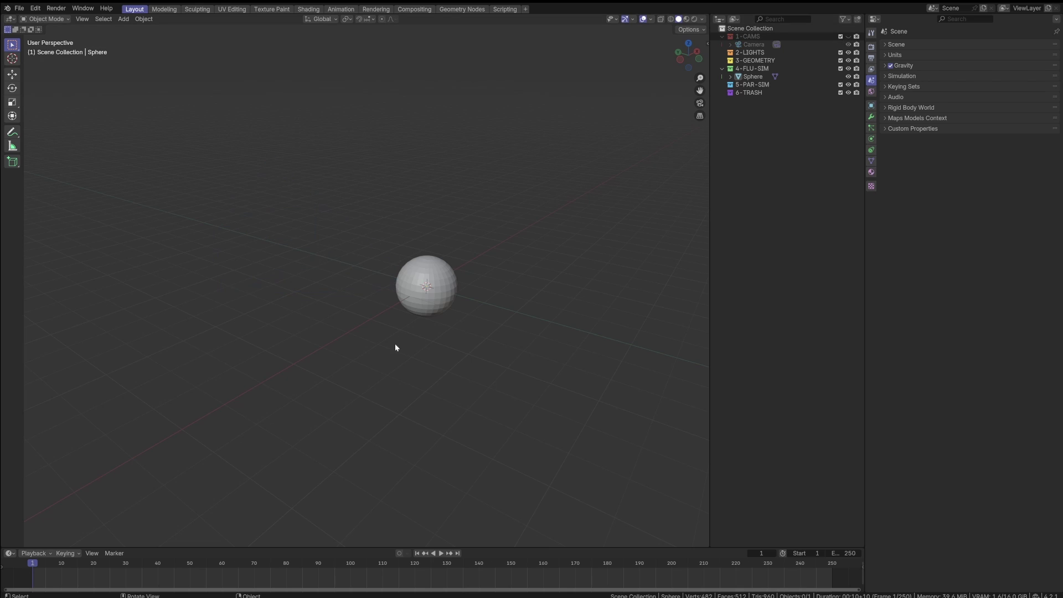
# - Open the sphere for vertex editing in the left orthographic view
pyautogui.click(436, 297)
pyautogui.press('`')
pyautogui.click(409, 299)
pyautogui.click(407, 364)
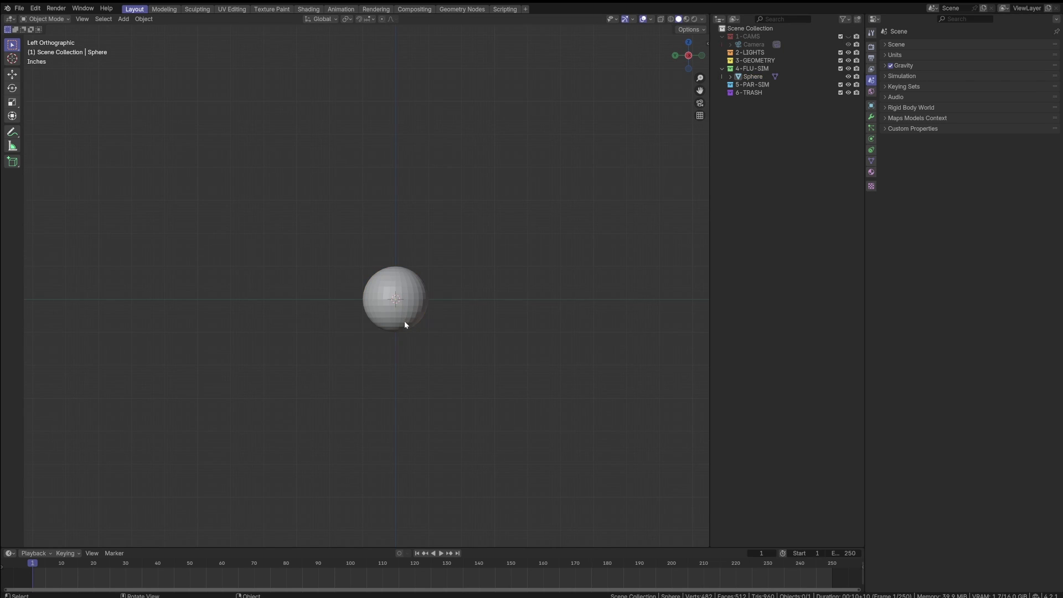
pyautogui.click(404, 321)
pyautogui.scroll(5, 406, 326)
pyautogui.press('Tab')
pyautogui.click(357, 328)
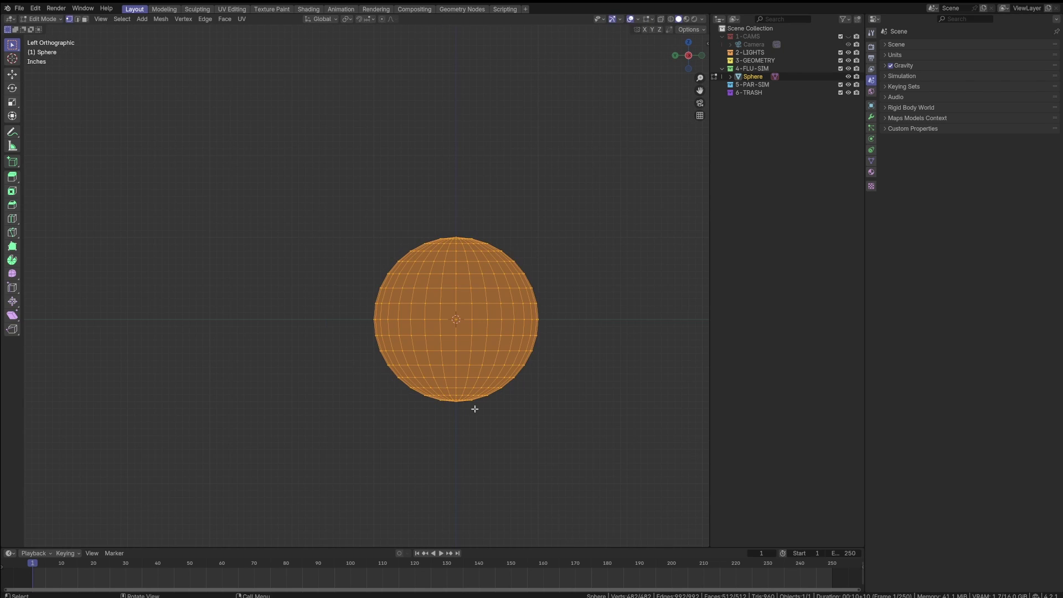
# - Box-select the lower half of the sphere in solid shading and try out circle selection
pyautogui.keyDown('shift'); pyautogui.moveTo(475, 409); pyautogui.dragTo(374, 374, button='middle'); pyautogui.keyUp('shift')
pyautogui.moveTo(536, 399); pyautogui.dragTo(115, 278)
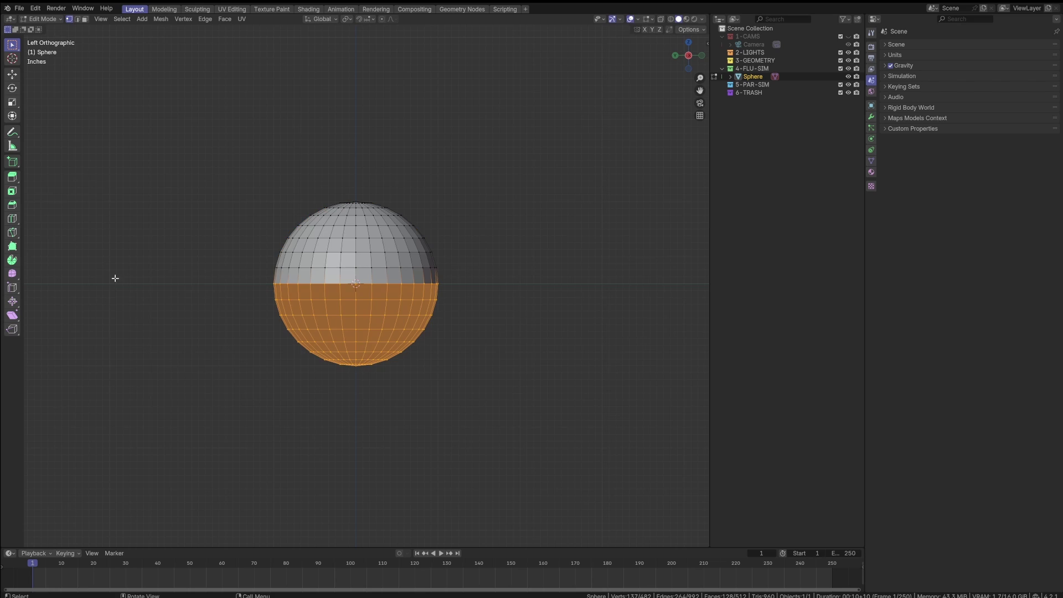
pyautogui.press('c')
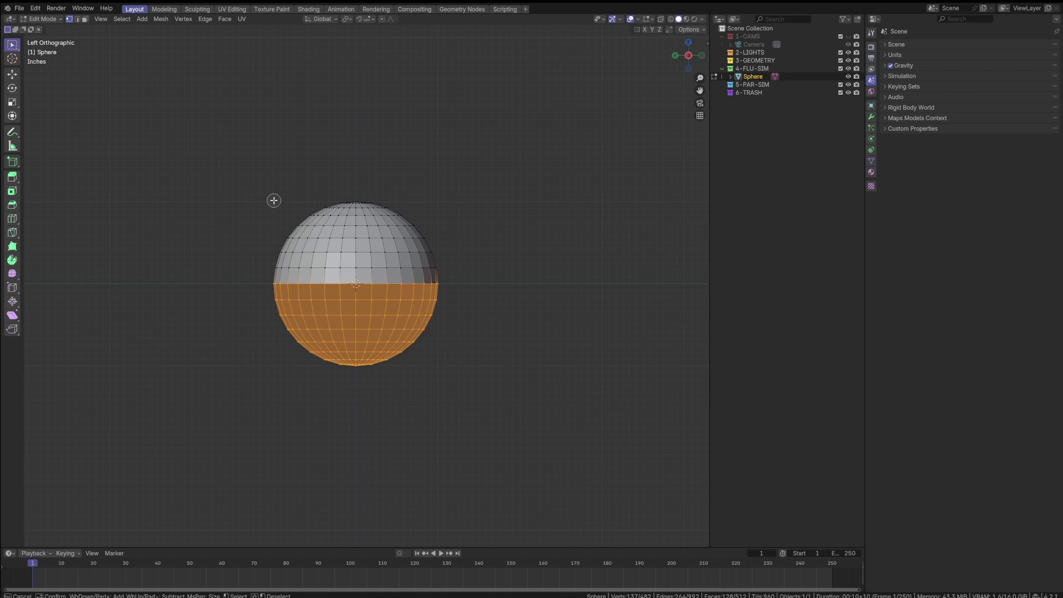
pyautogui.rightClick(262, 216)
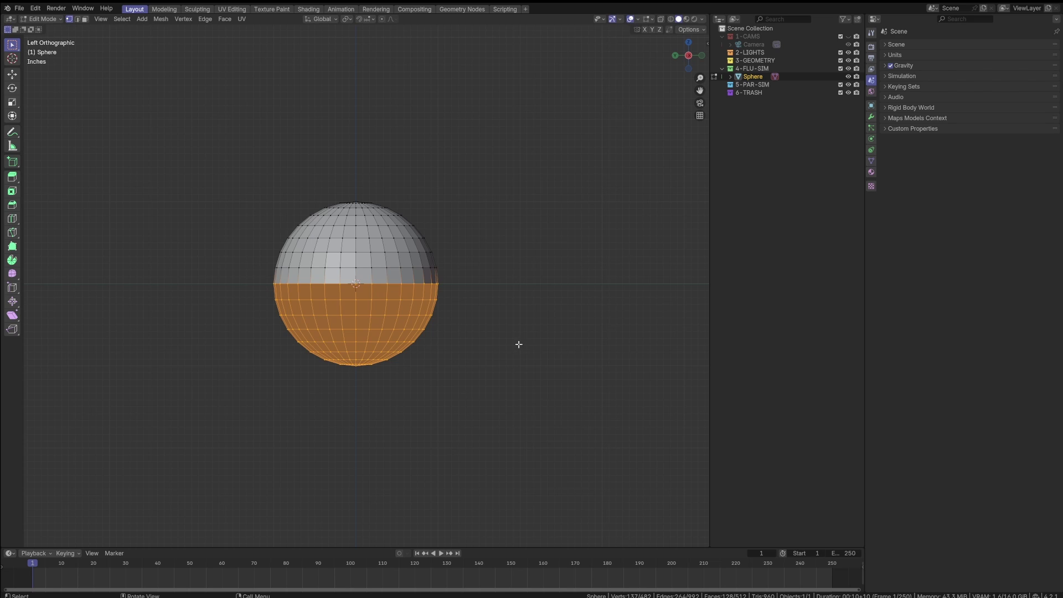
# - Switch to wireframe shading, delete the faces of the sphere's entire lower half and return to Object Mode
pyautogui.press('z')
pyautogui.press('z')
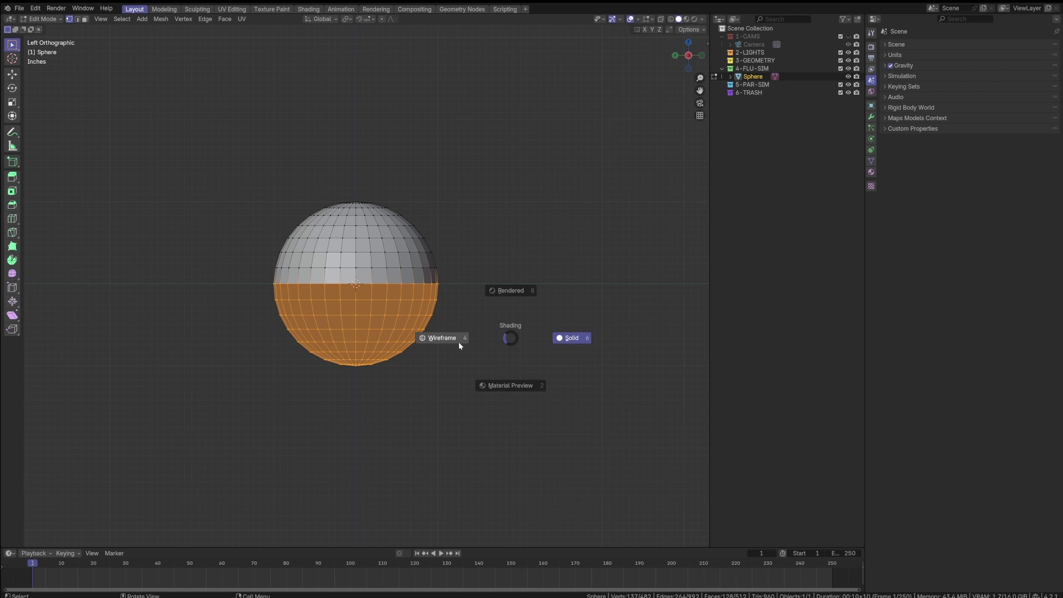
pyautogui.click(459, 341)
pyautogui.moveTo(481, 363); pyautogui.dragTo(112, 289)
pyautogui.moveTo(567, 455); pyautogui.dragTo(223, 282)
pyautogui.moveTo(223, 281); pyautogui.dragTo(443, 356, button='middle')
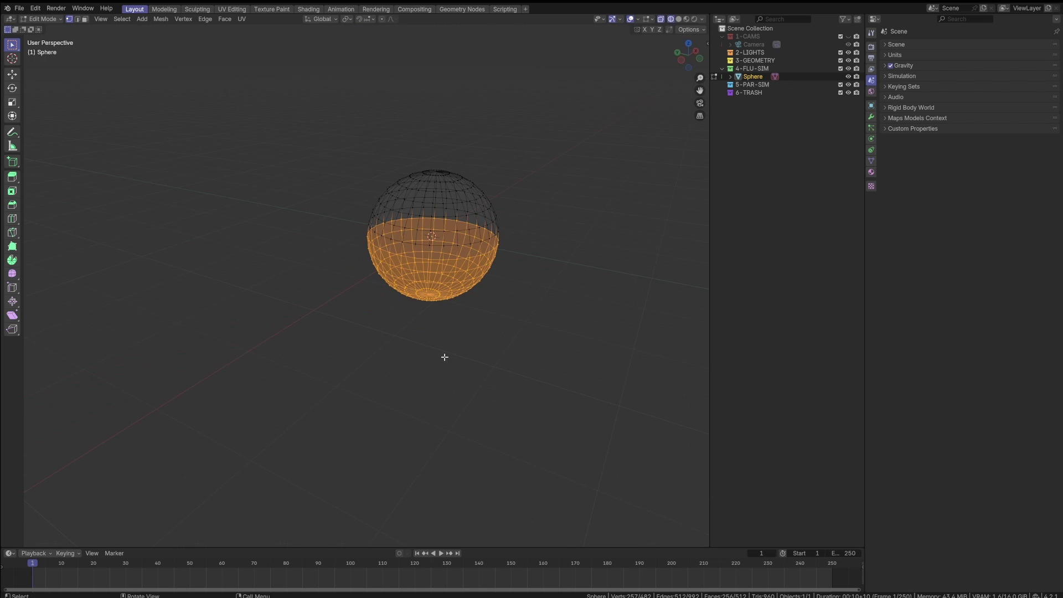
pyautogui.press('x')
pyautogui.click(418, 365)
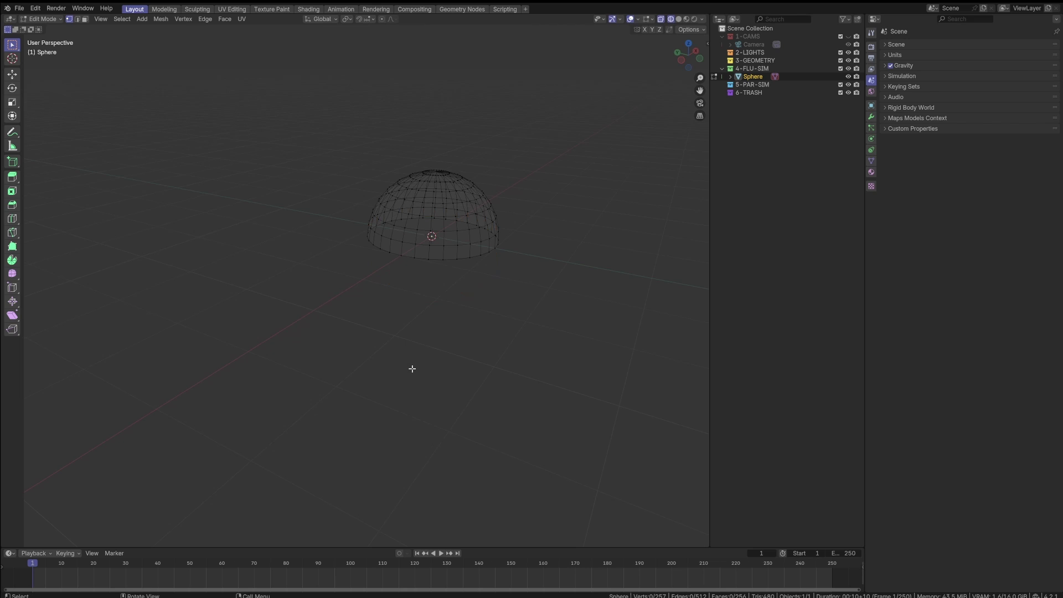
pyautogui.hotkey('ctrl', 'Tab')
pyautogui.click(433, 310)
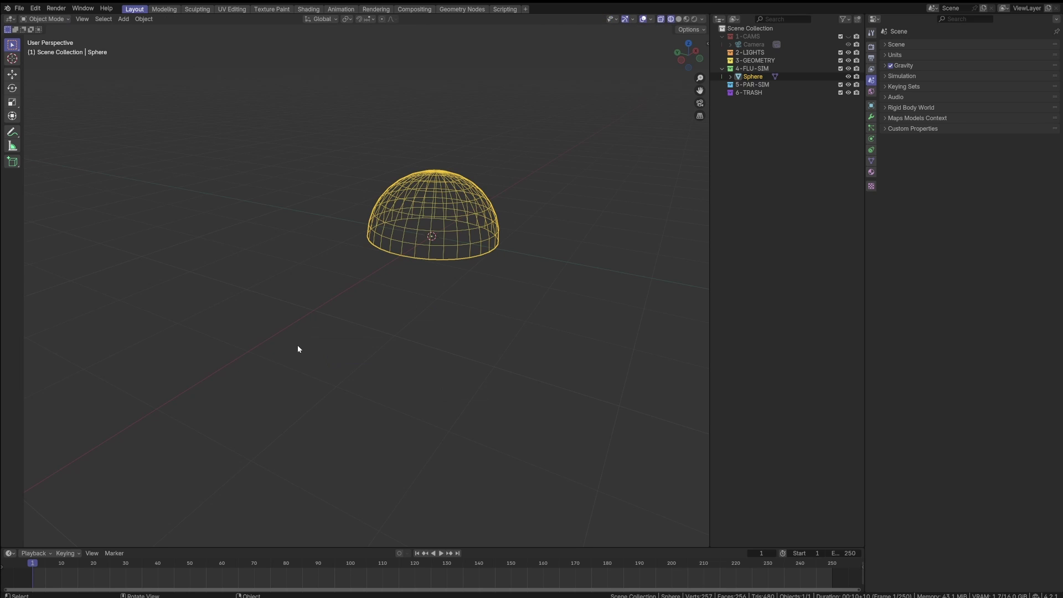
# - Apply the Quick Smoke effect to the half sphere
pyautogui.moveTo(298, 344); pyautogui.dragTo(458, 313, button='middle')
pyautogui.press('`')
pyautogui.click(254, 343)
pyautogui.keyDown('shift'); pyautogui.moveTo(458, 313); pyautogui.dragTo(515, 211, button='middle'); pyautogui.keyUp('shift')
pyautogui.scroll(1, 249, 348)
pyautogui.scroll(3, 326, 320)
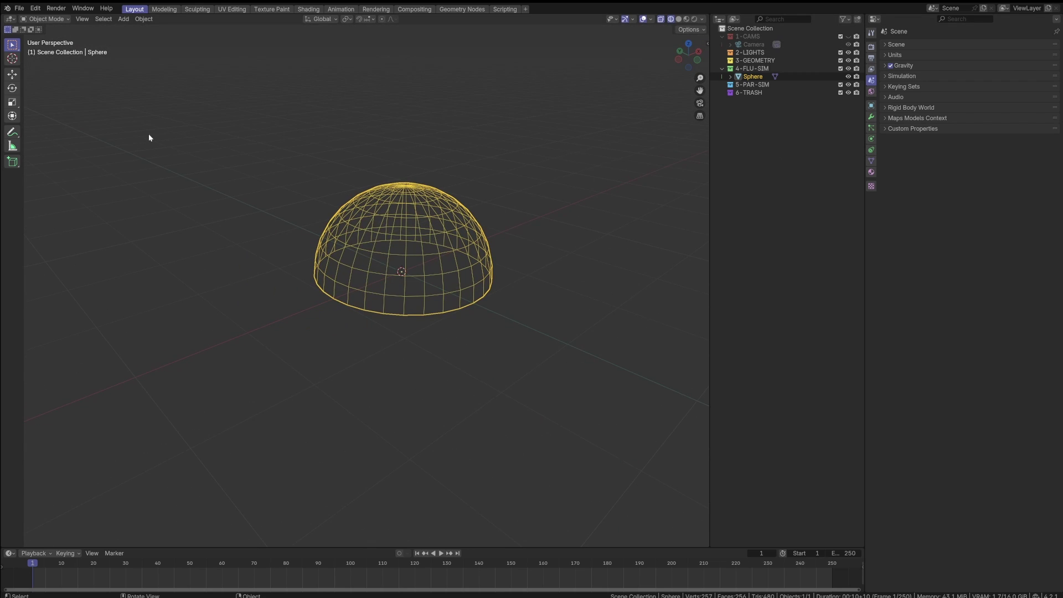
pyautogui.scroll(-2, 148, 136)
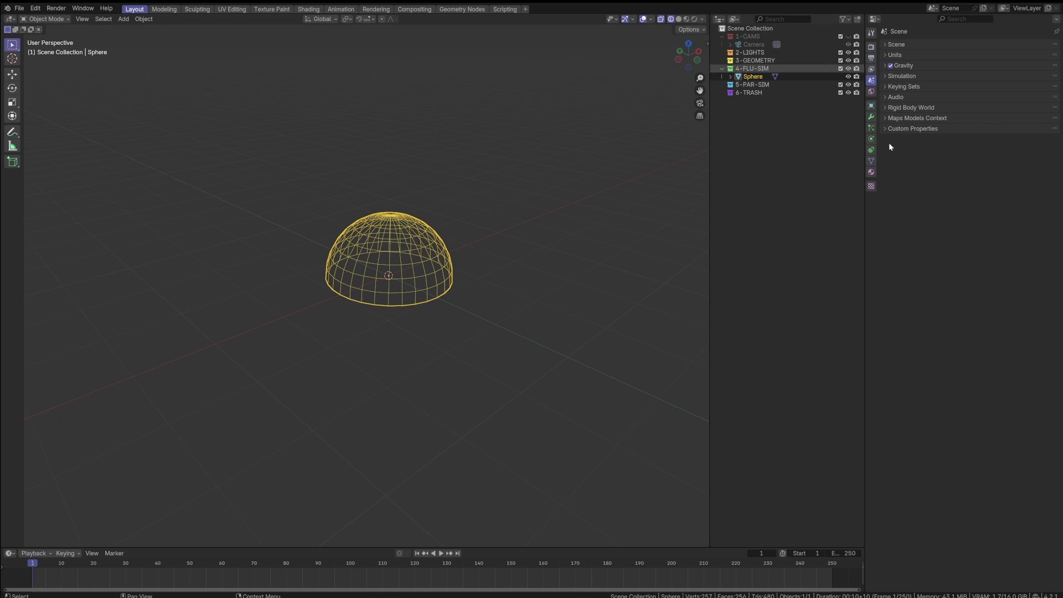
pyautogui.click(141, 19)
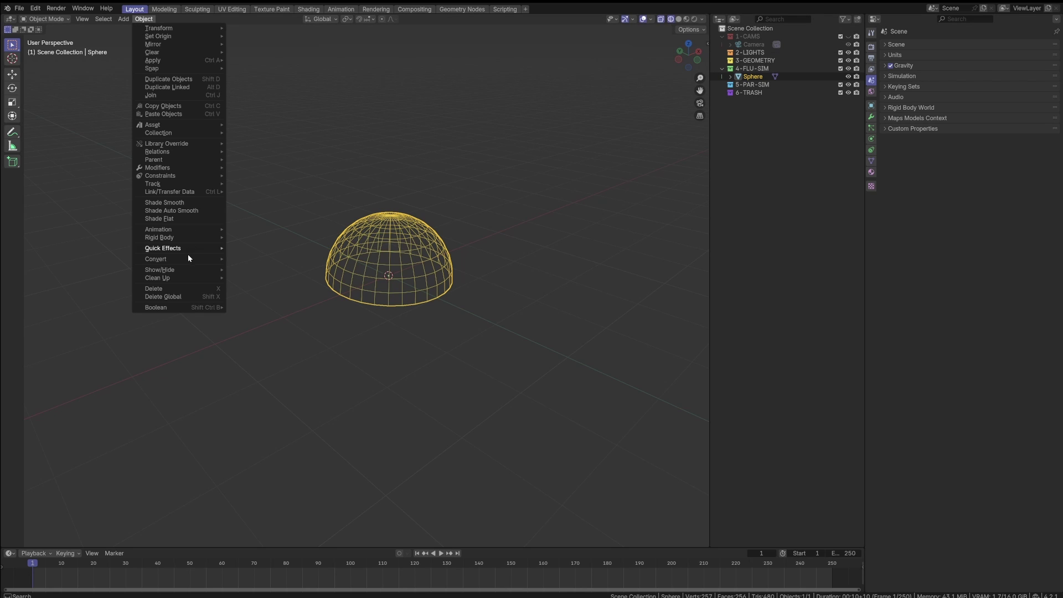
pyautogui.moveTo(187, 249)
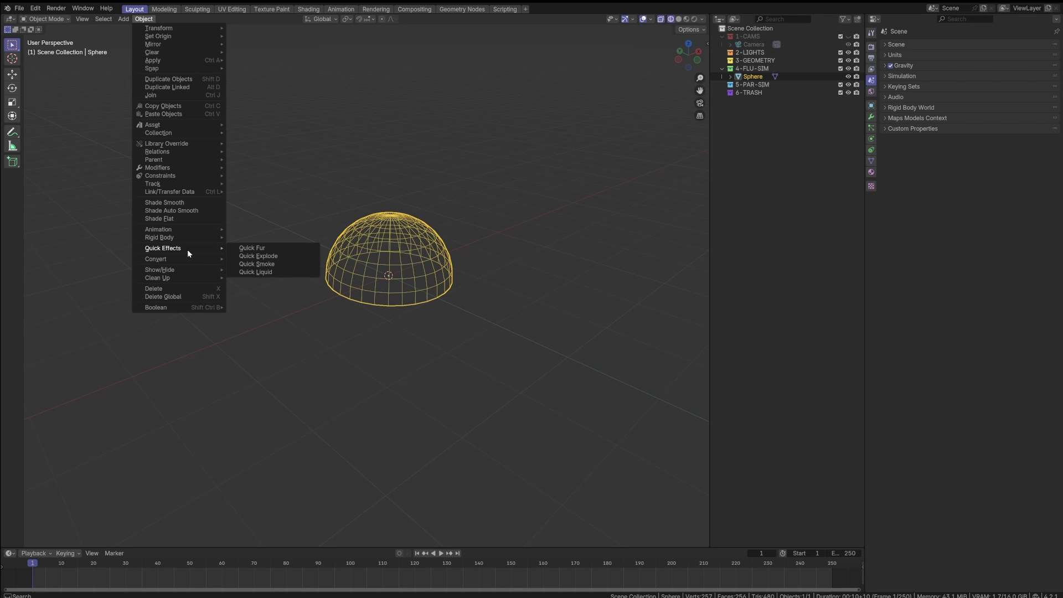
pyautogui.click(309, 265)
pyautogui.scroll(-6, 424, 251)
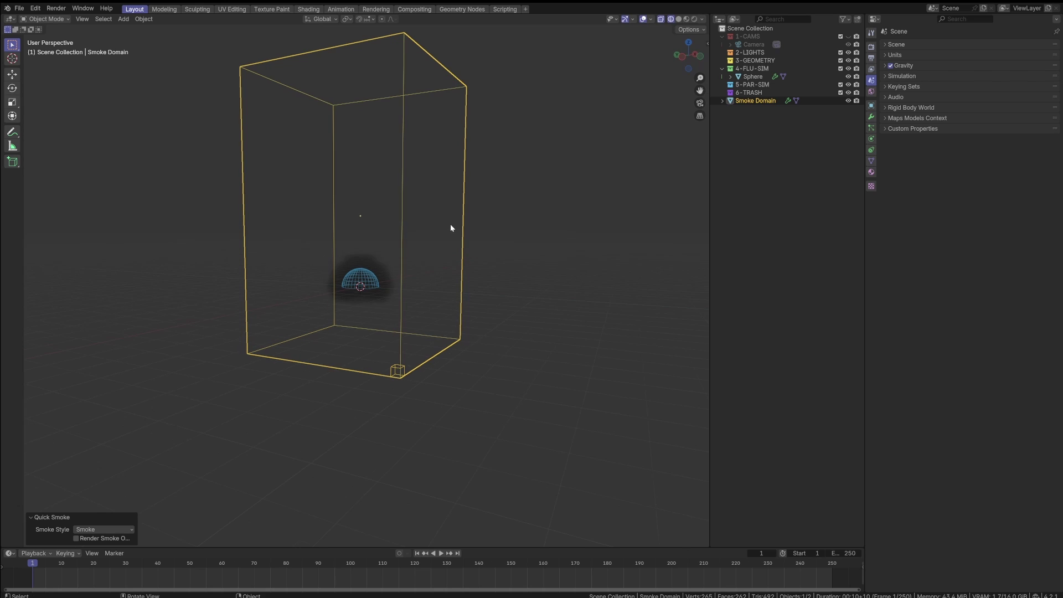
# - Edit the smoke domain from the left side and move its top vertices straight down about 33 inches
pyautogui.press('`')
pyautogui.click(401, 229)
pyautogui.press('Tab')
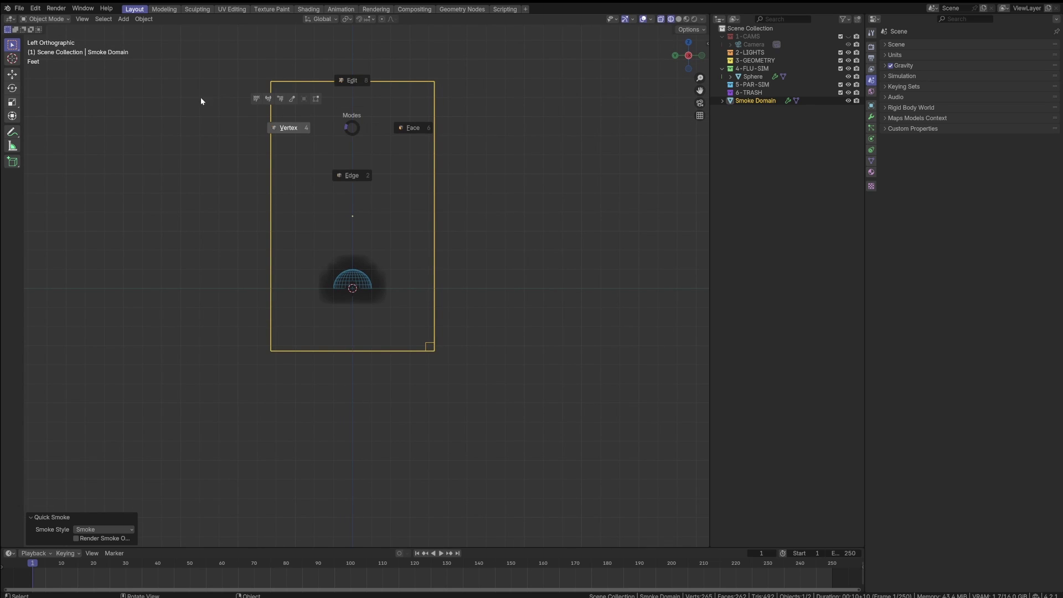
pyautogui.click(247, 116)
pyautogui.moveTo(207, 147); pyautogui.dragTo(404, 72)
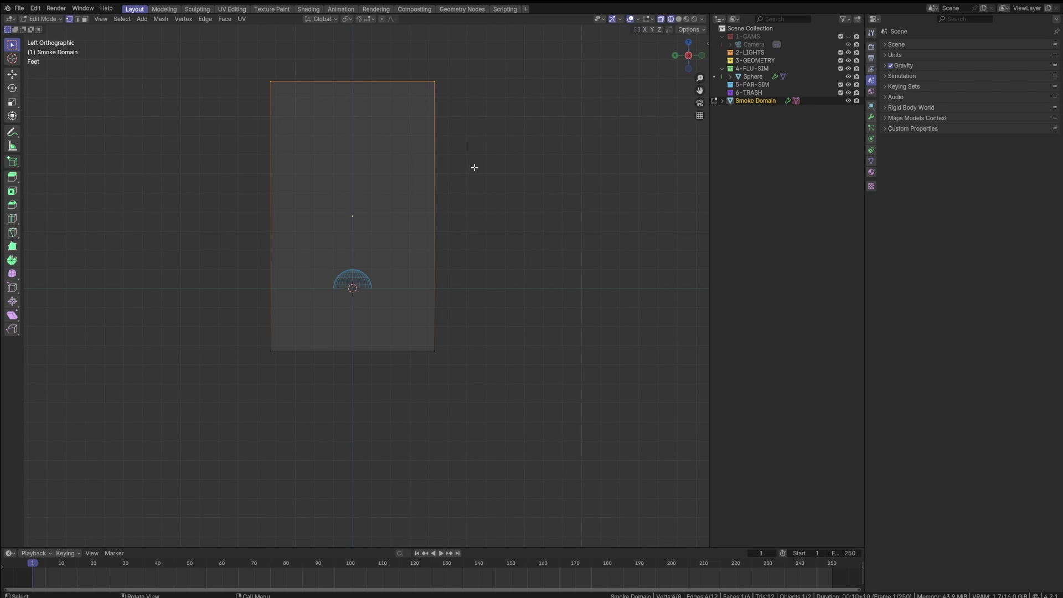
pyautogui.press('g')
pyautogui.press('z')
pyautogui.click(441, 216)
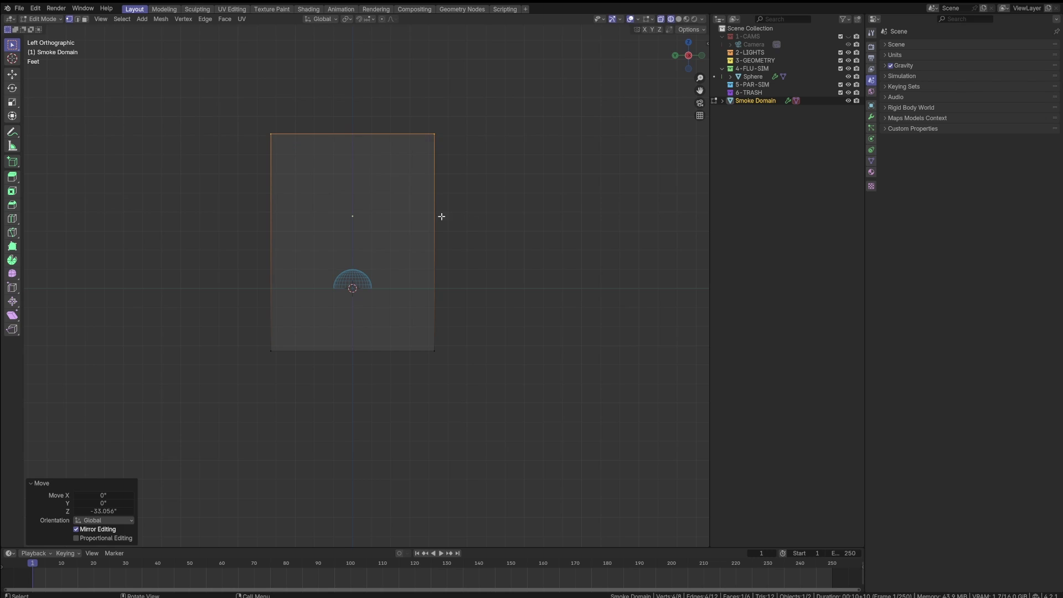
# - Raise the smoke domain's bottom vertices vertically to just beneath the half sphere
pyautogui.moveTo(90, 282); pyautogui.dragTo(500, 407)
pyautogui.press('g')
pyautogui.press('z')
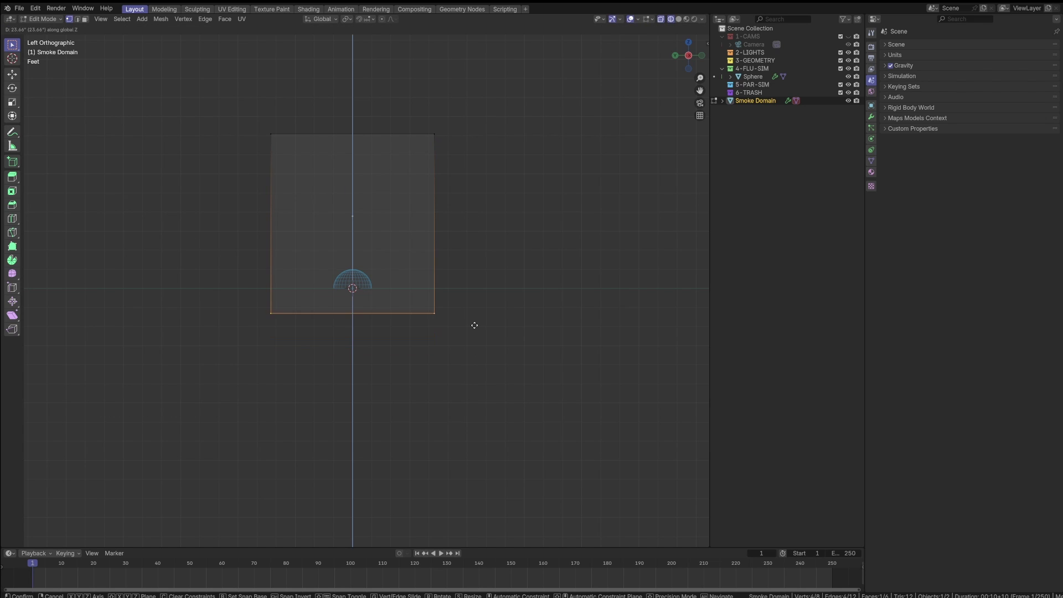
pyautogui.click(501, 321)
# - Scale the whole smoke domain horizontally by about 1.7 in X and Y, keeping its height
pyautogui.press('a')
pyautogui.moveTo(500, 323); pyautogui.dragTo(441, 310, button='middle')
pyautogui.press('s')
pyautogui.hotkey('shift', 'z')
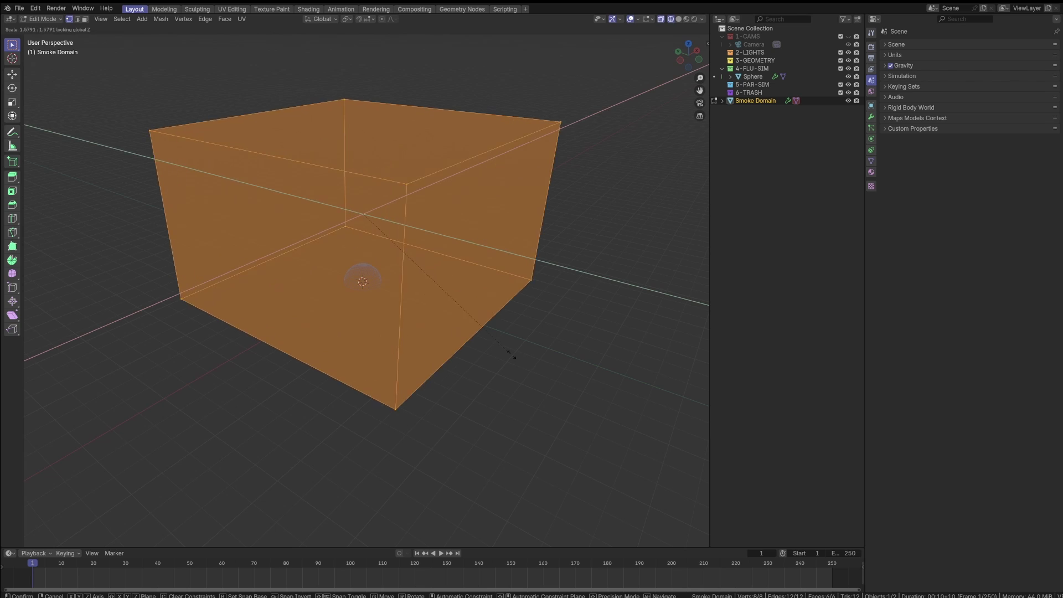
pyautogui.click(519, 363)
# - Raise the smoke domain's top vertices vertically to make it taller and return to Object Mode
pyautogui.moveTo(520, 363); pyautogui.dragTo(407, 328, button='middle')
pyautogui.press('`')
pyautogui.click(387, 316)
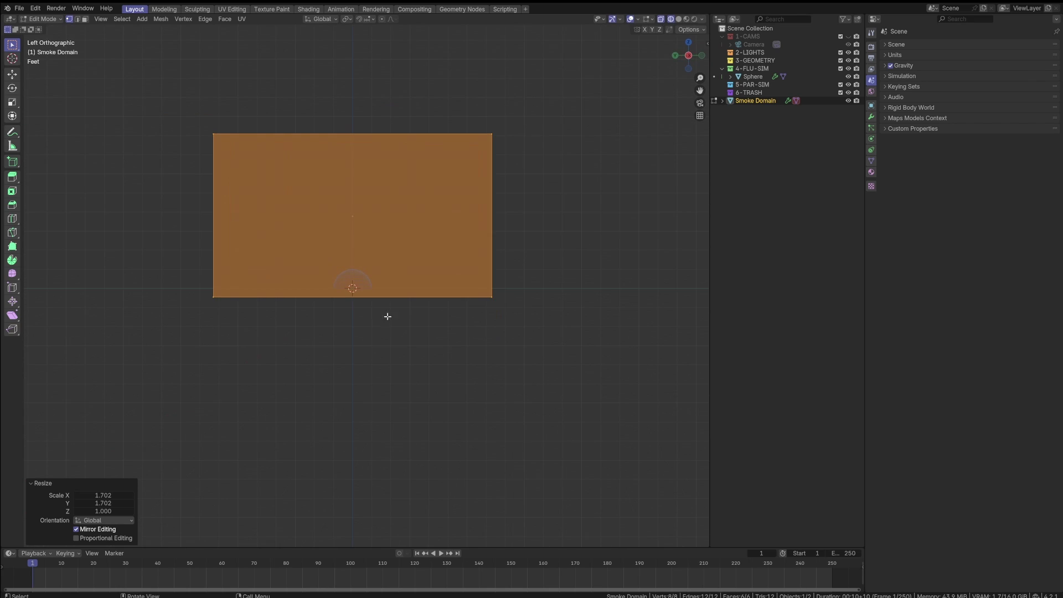
pyautogui.moveTo(199, 119); pyautogui.dragTo(598, 182)
pyautogui.press('g')
pyautogui.press('z')
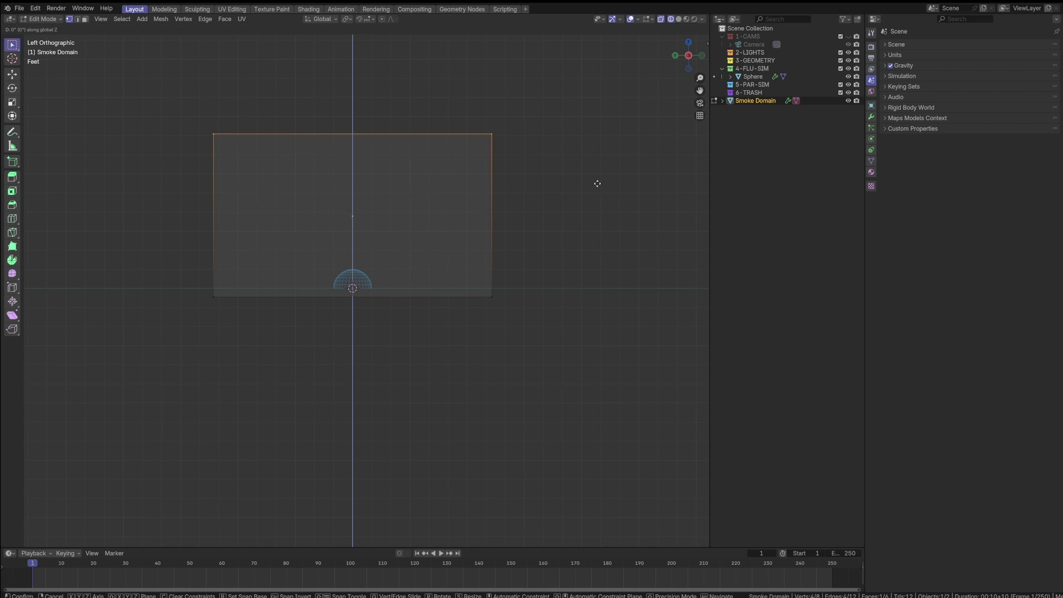
pyautogui.click(589, 131)
pyautogui.moveTo(472, 201); pyautogui.dragTo(397, 236, button='middle')
pyautogui.press('Tab')
pyautogui.click(404, 160)
pyautogui.scroll(-3, 430, 264)
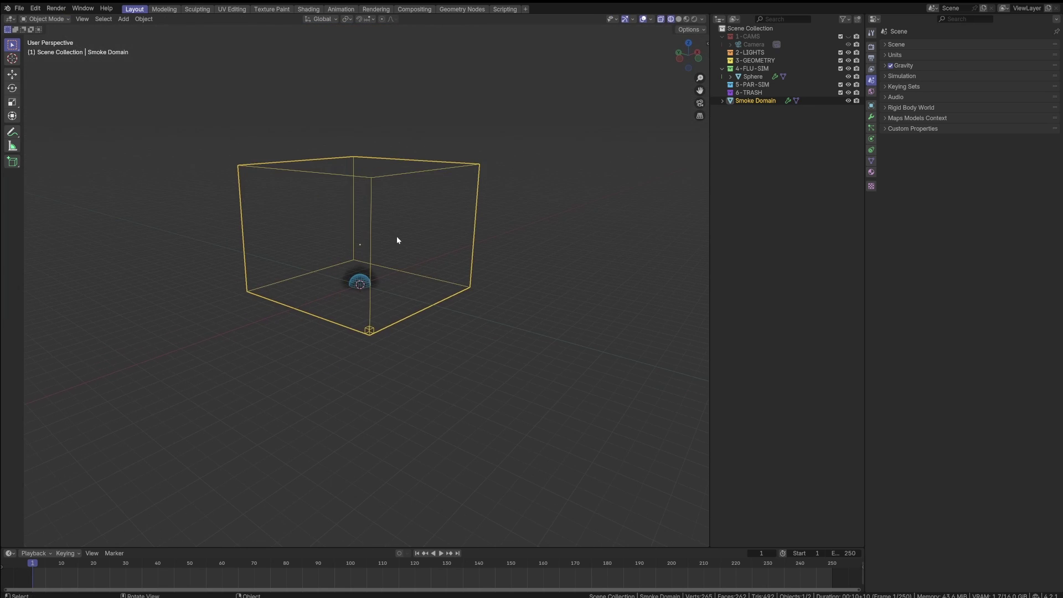
# - Set the half sphere's fluid flow type to Fire with a fuel value of 10
pyautogui.scroll(2, 396, 242)
pyautogui.click(364, 284)
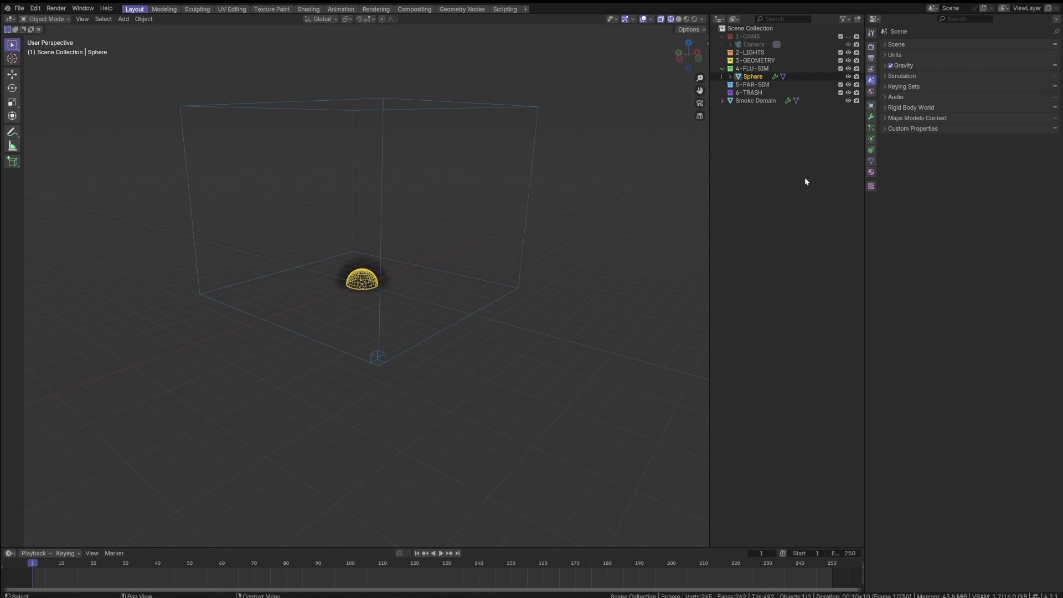
pyautogui.click(870, 138)
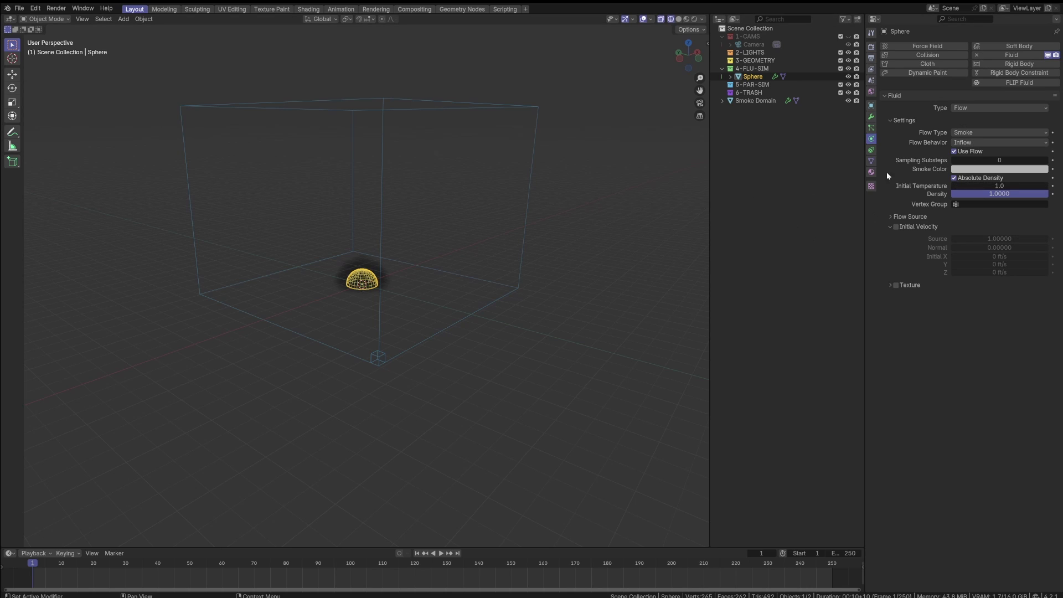
pyautogui.click(973, 133)
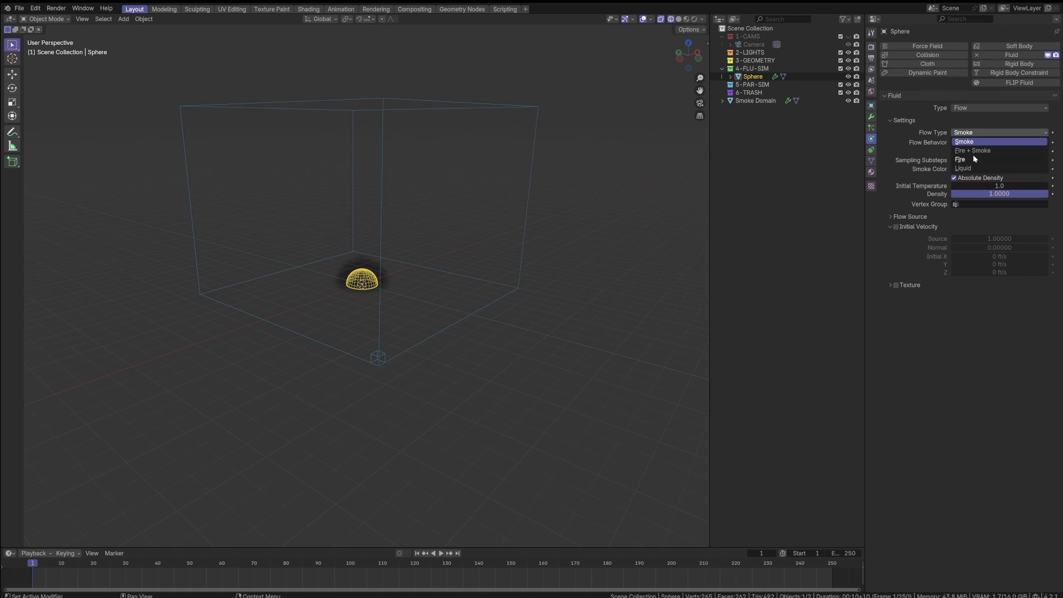
pyautogui.click(973, 158)
pyautogui.click(1016, 177)
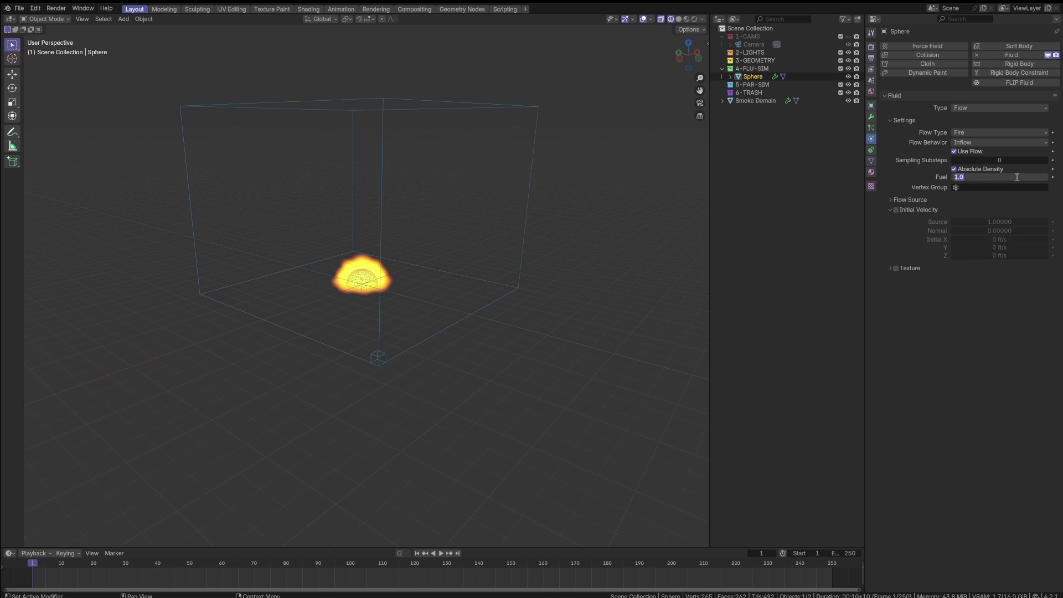
pyautogui.write('10')
pyautogui.press('Return')
# - Enable initial velocity for the half sphere's fire flow and set its source value to 16
pyautogui.click(895, 210)
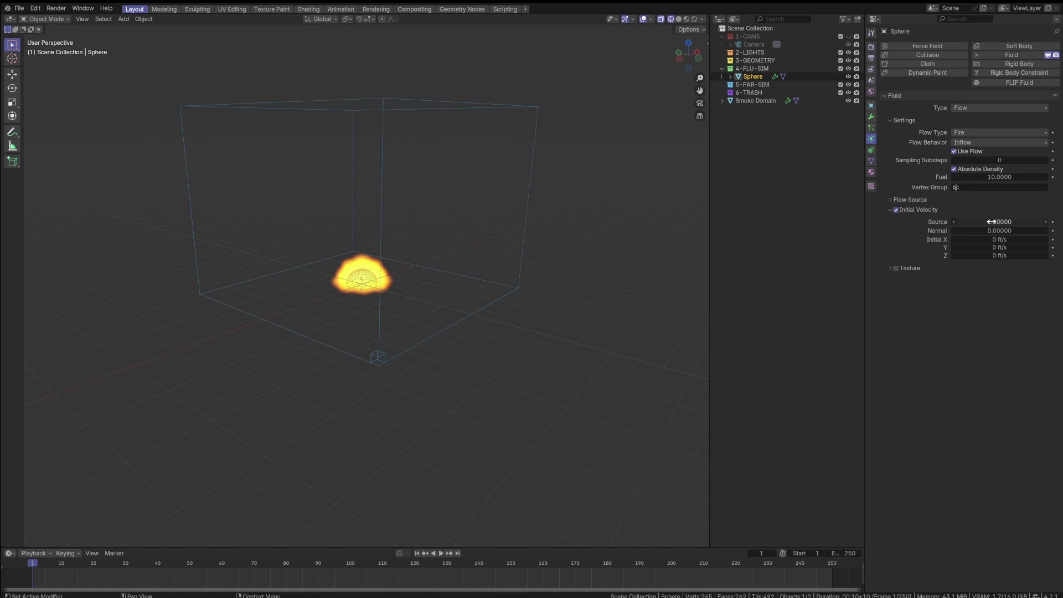
pyautogui.click(991, 221)
pyautogui.write('16')
pyautogui.press('Return')
pyautogui.click(911, 200)
pyautogui.click(961, 211)
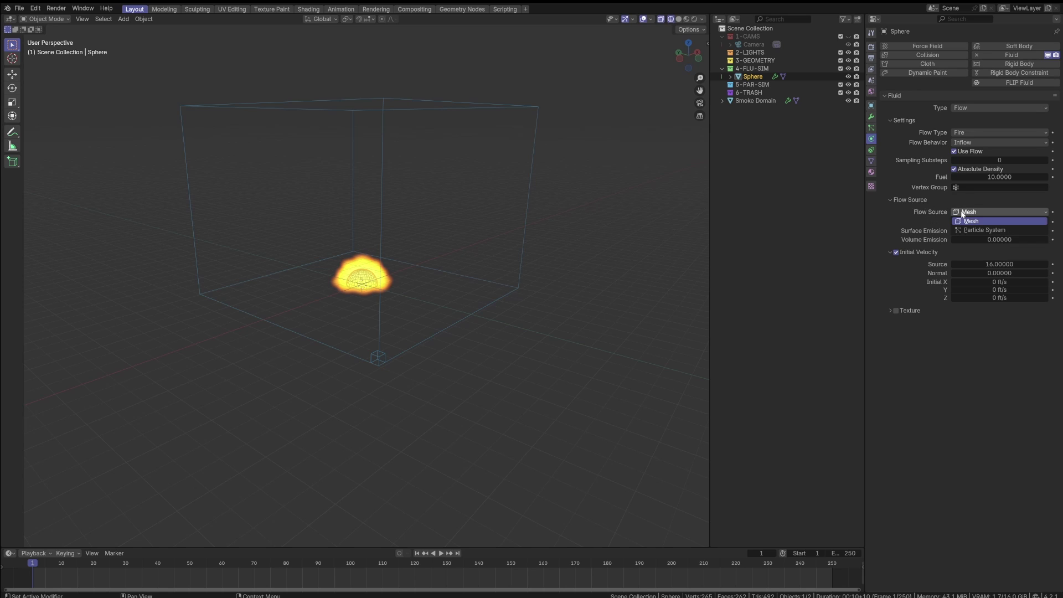
pyautogui.click(962, 212)
pyautogui.click(923, 201)
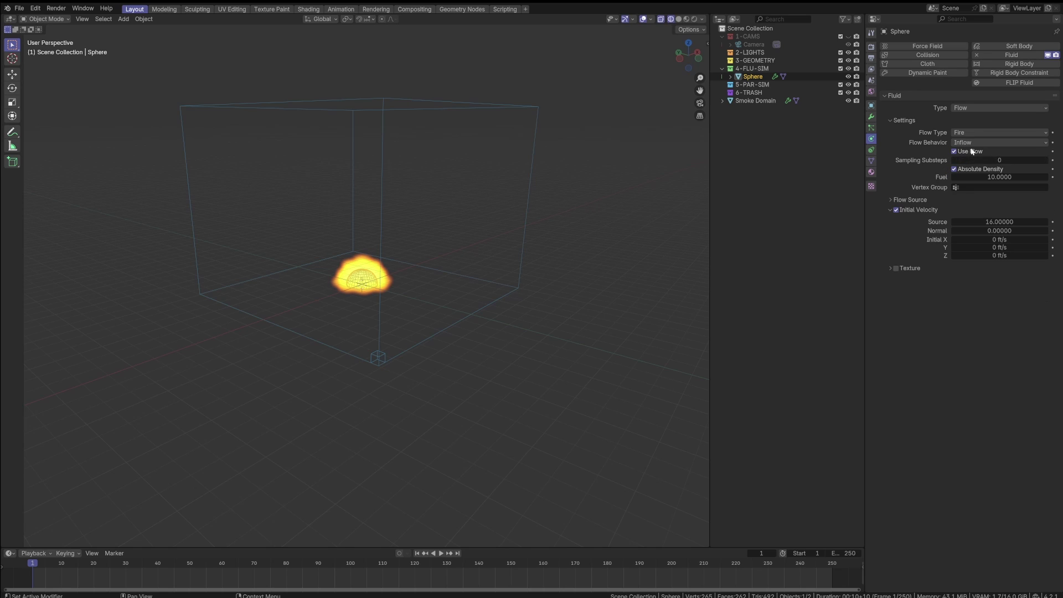
# - Set the half sphere's flow behavior to Geometry and preview the simulation from the first frame
pyautogui.click(972, 143)
pyautogui.click(975, 170)
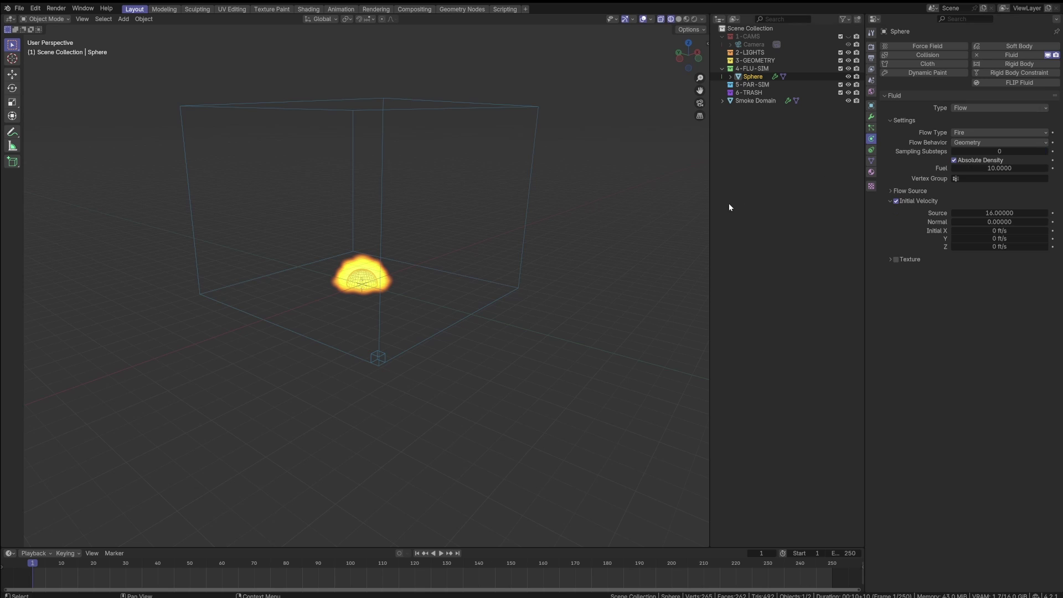
pyautogui.moveTo(504, 294); pyautogui.dragTo(502, 296, button='middle')
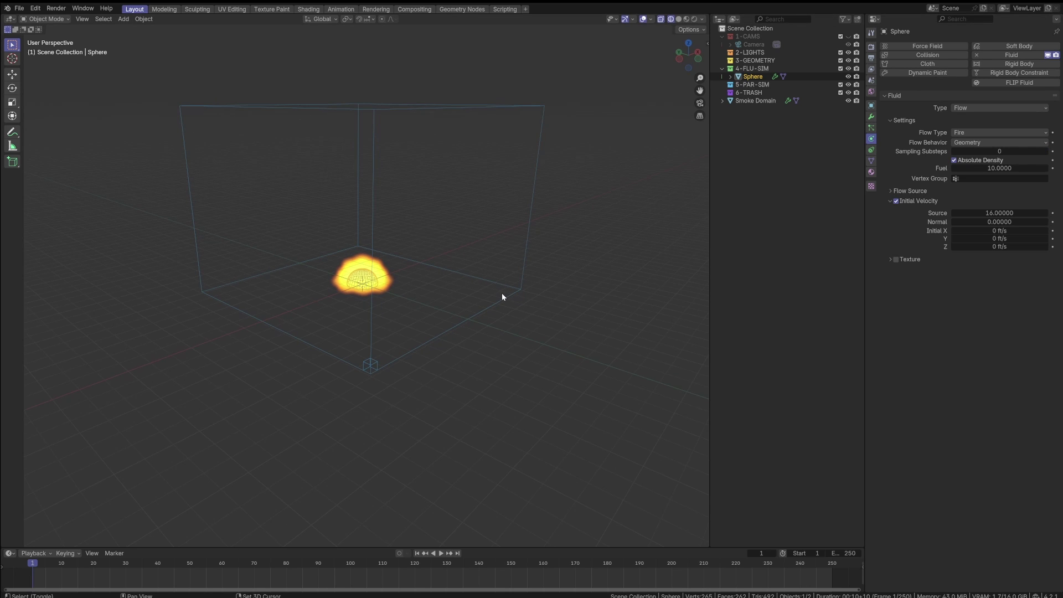
pyautogui.moveTo(386, 328); pyautogui.dragTo(385, 328, button='middle')
pyautogui.press('space')
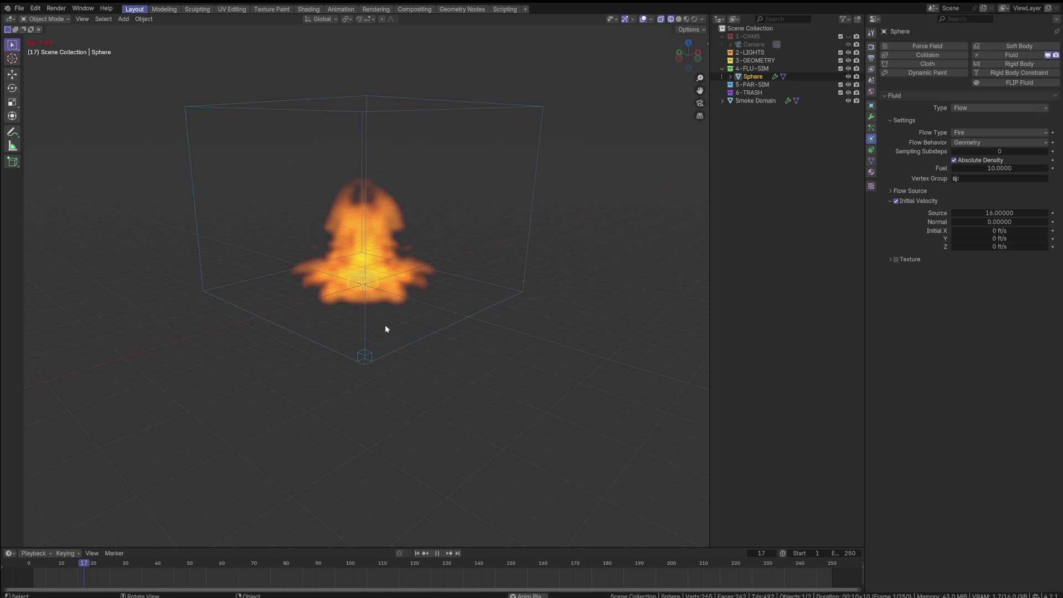
pyautogui.press('space')
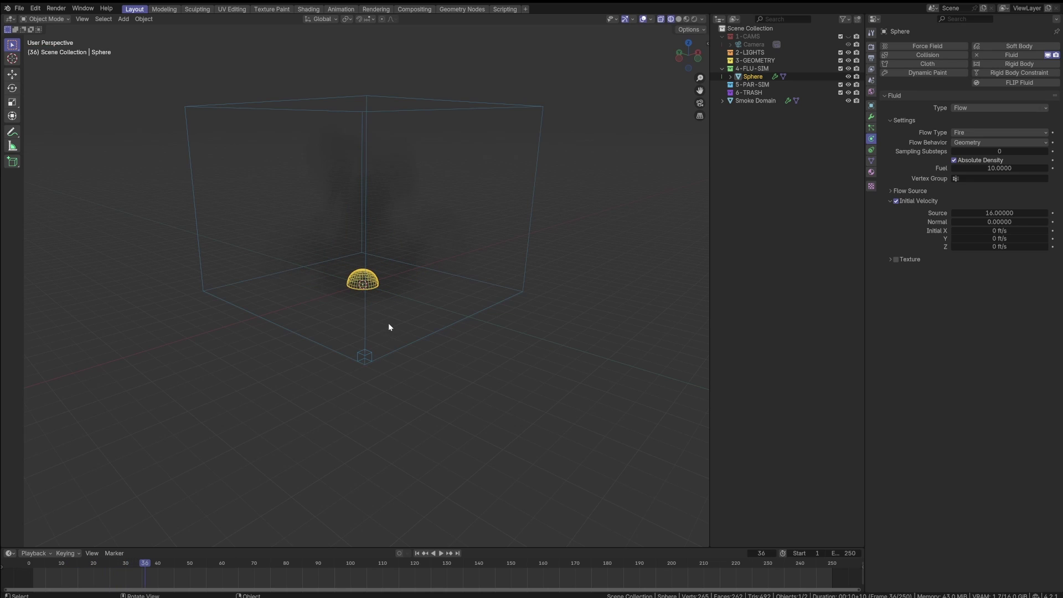
pyautogui.hotkey('shift', 'Left')
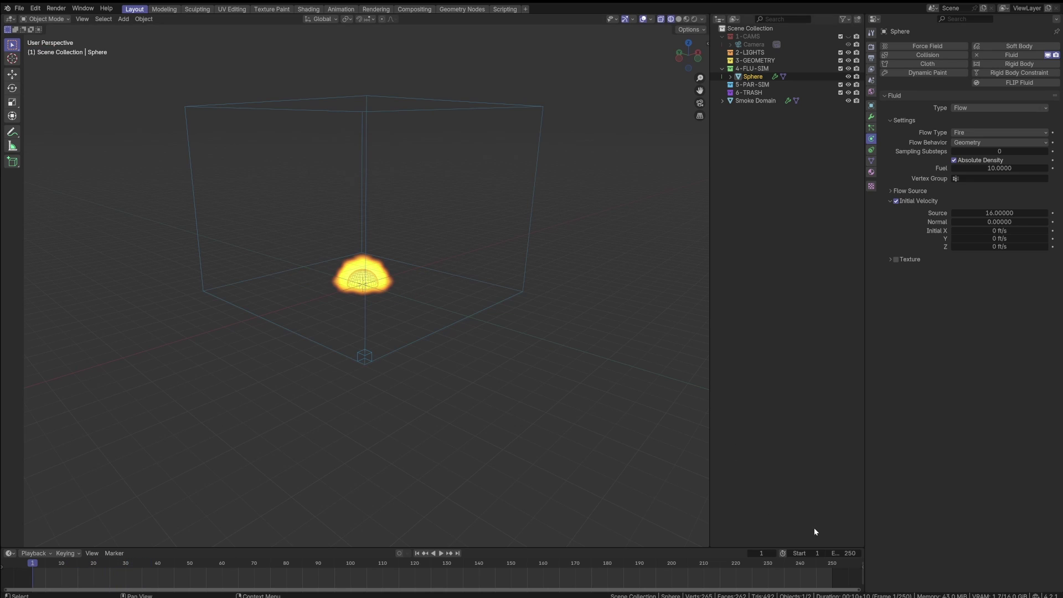
# - Set the scene's end frame to 32 and preview the simulation over the shortened range
pyautogui.click(842, 553)
pyautogui.write('32')
pyautogui.press('Return')
pyautogui.moveTo(496, 372); pyautogui.dragTo(342, 353, button='middle')
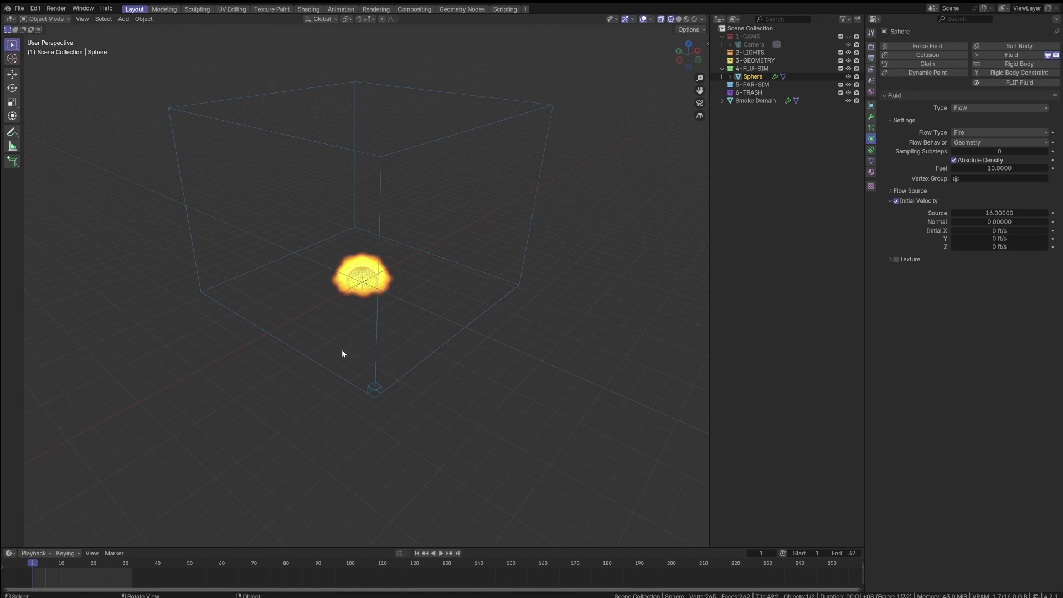
pyautogui.press('space')
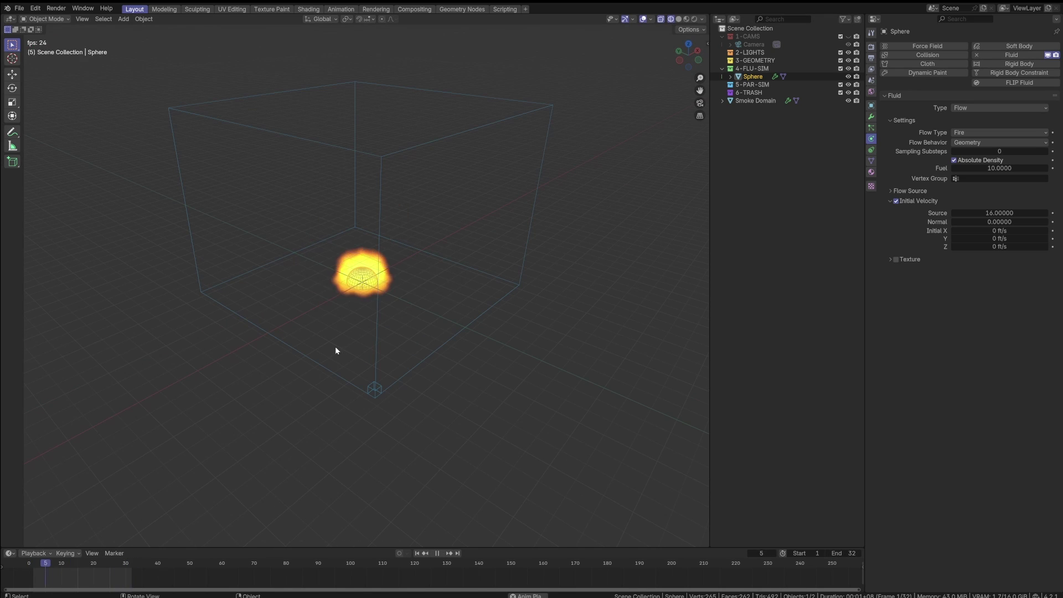
pyautogui.press('space')
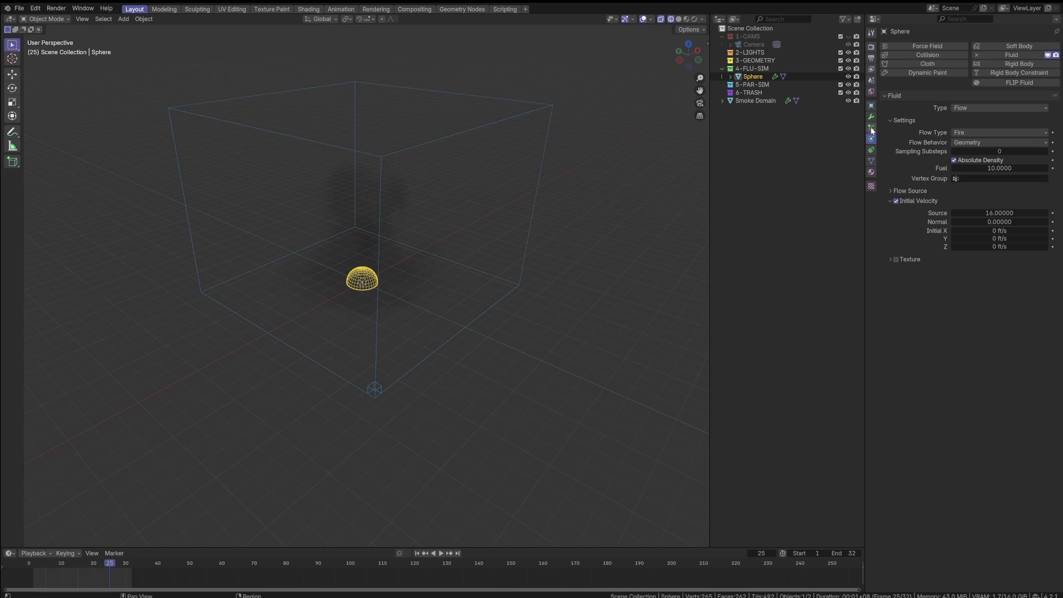
# - Set the smoke domain's resolution divisions to 64
pyautogui.click(546, 108)
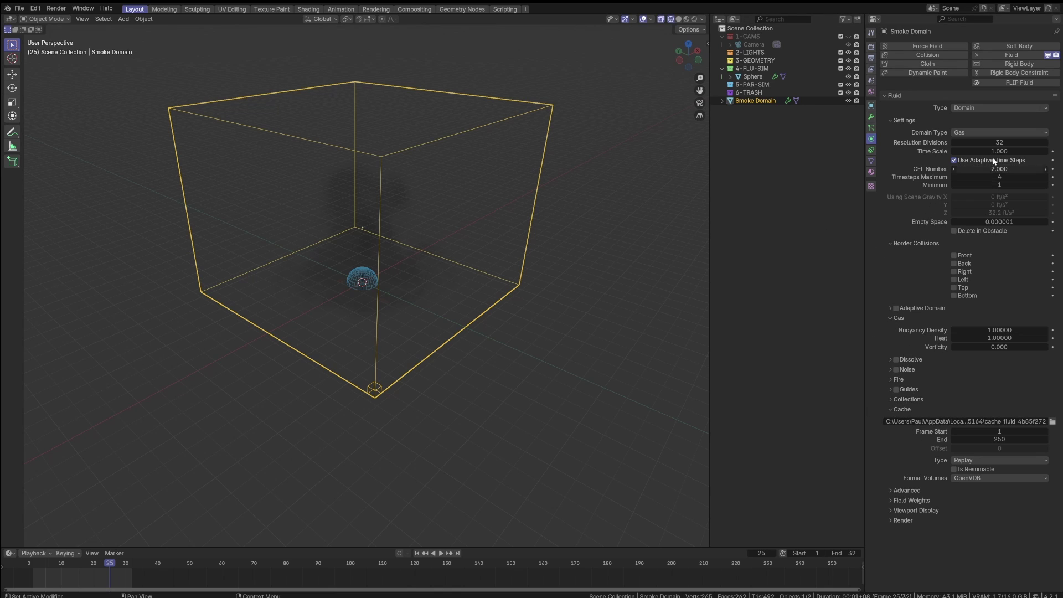
pyautogui.click(999, 142)
pyautogui.write('64')
pyautogui.press('Return')
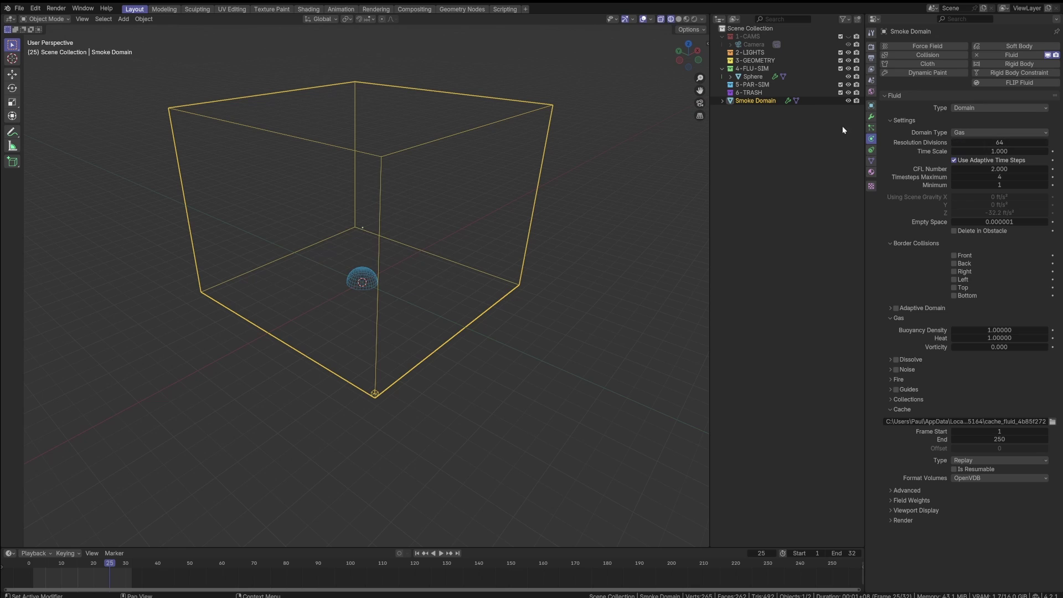
# - Play the higher-resolution fire simulation from the first frame, check the flames, and return to frame 1
pyautogui.hotkey('shift', 'Left')
pyautogui.press('space')
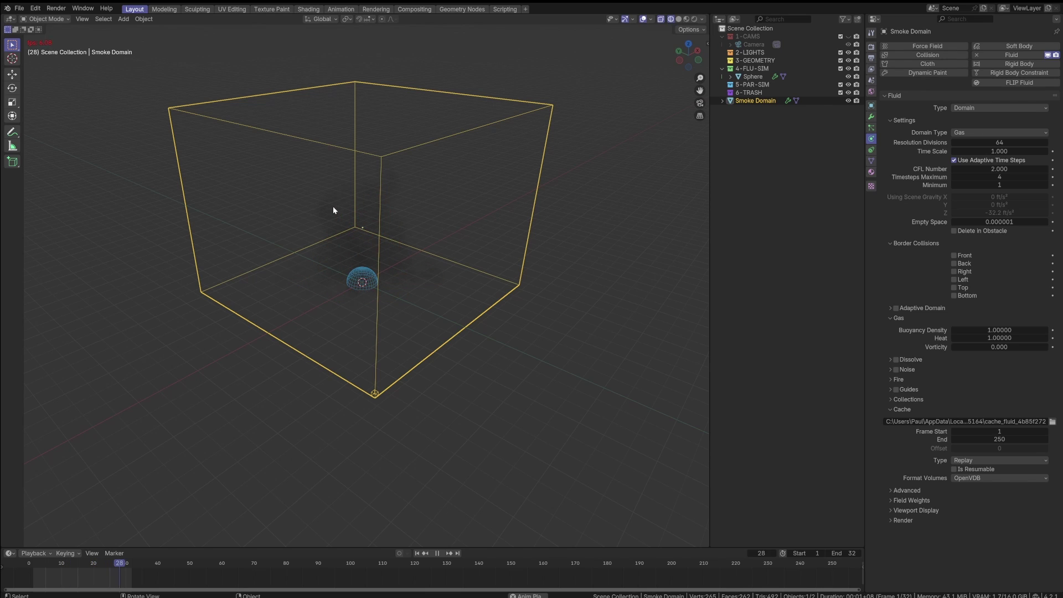
pyautogui.press('Escape')
pyautogui.press('shift')
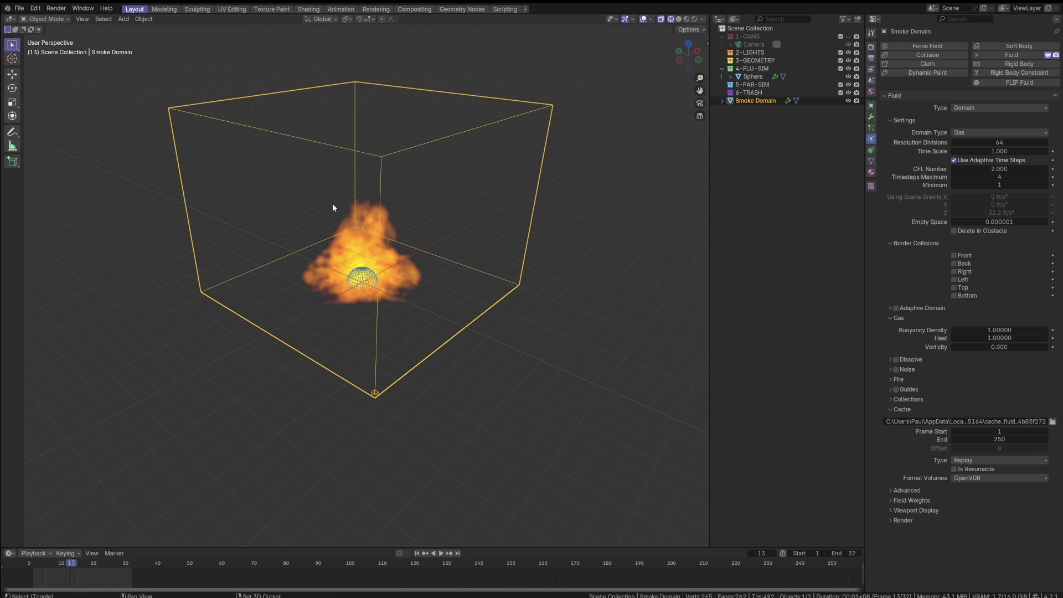
pyautogui.hotkey('shift', 'Left')
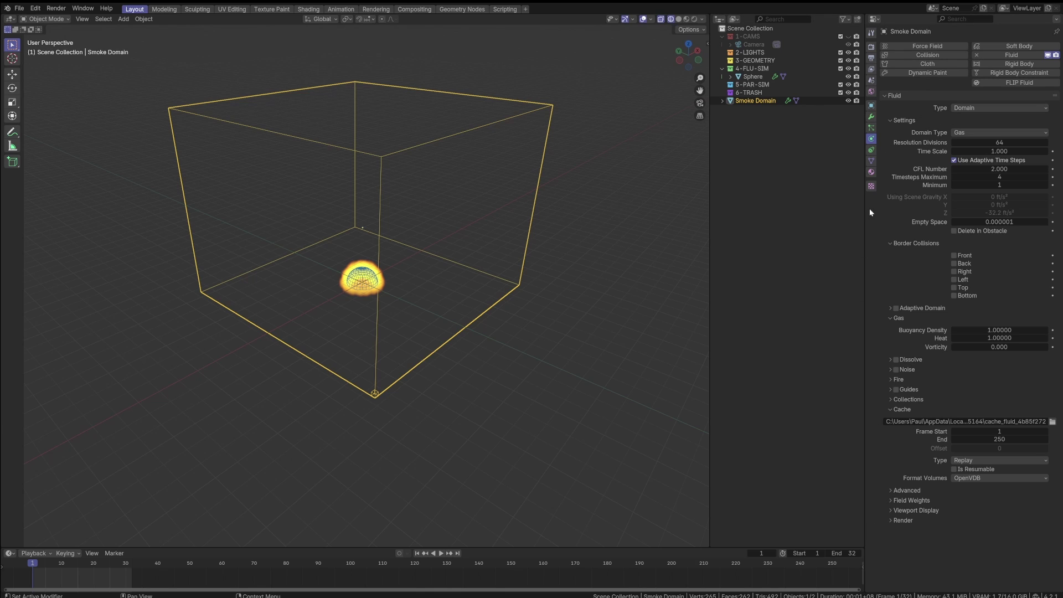
# - Set the smoke domain's cache type to All, with volume compression None and volume precision Full
pyautogui.click(974, 460)
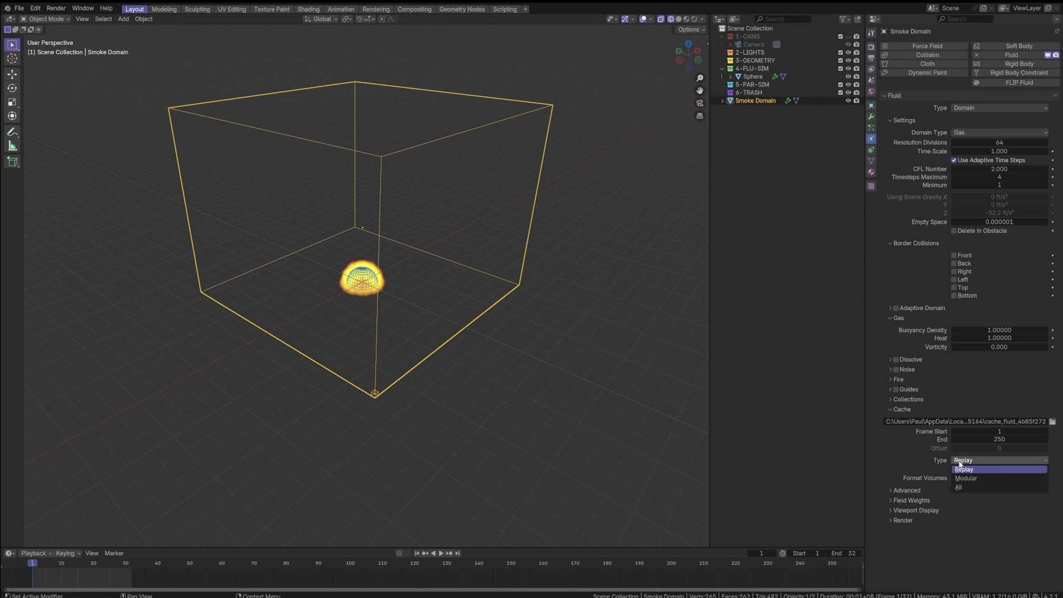
pyautogui.click(952, 488)
pyautogui.click(969, 503)
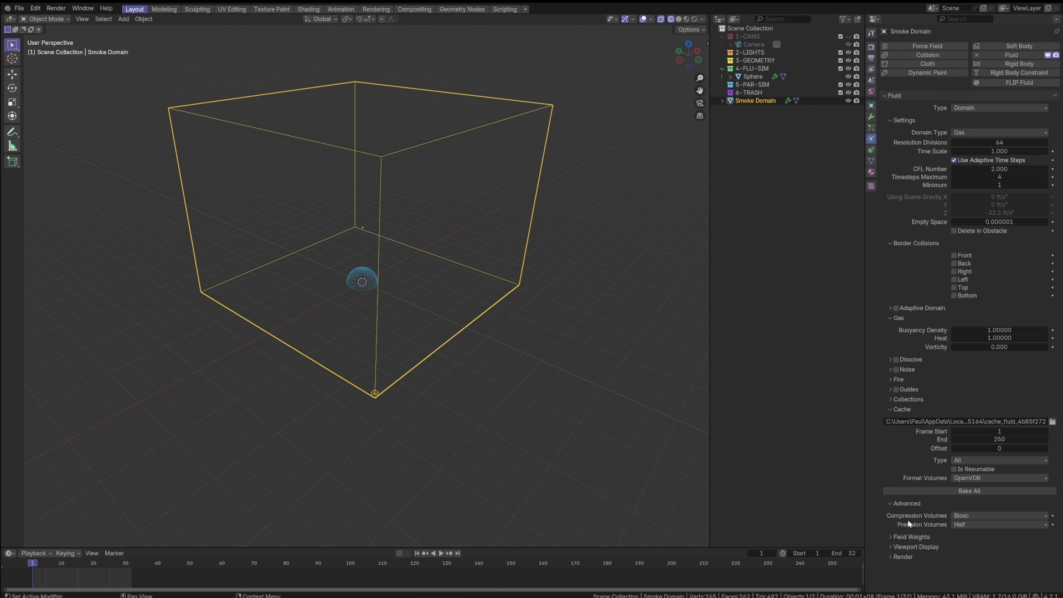
pyautogui.click(975, 518)
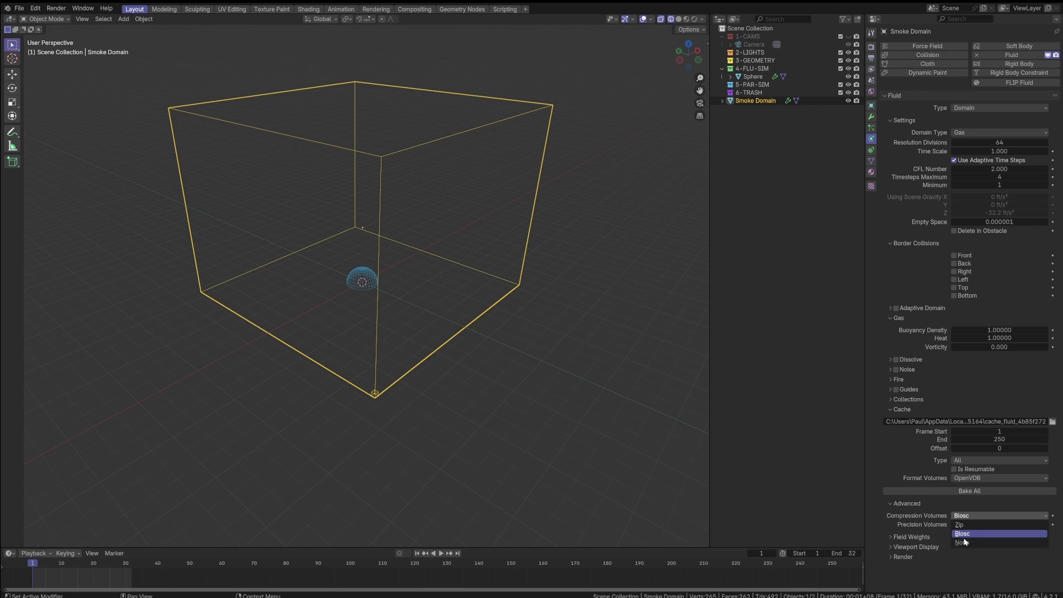
pyautogui.click(965, 526)
pyautogui.click(964, 526)
pyautogui.click(966, 538)
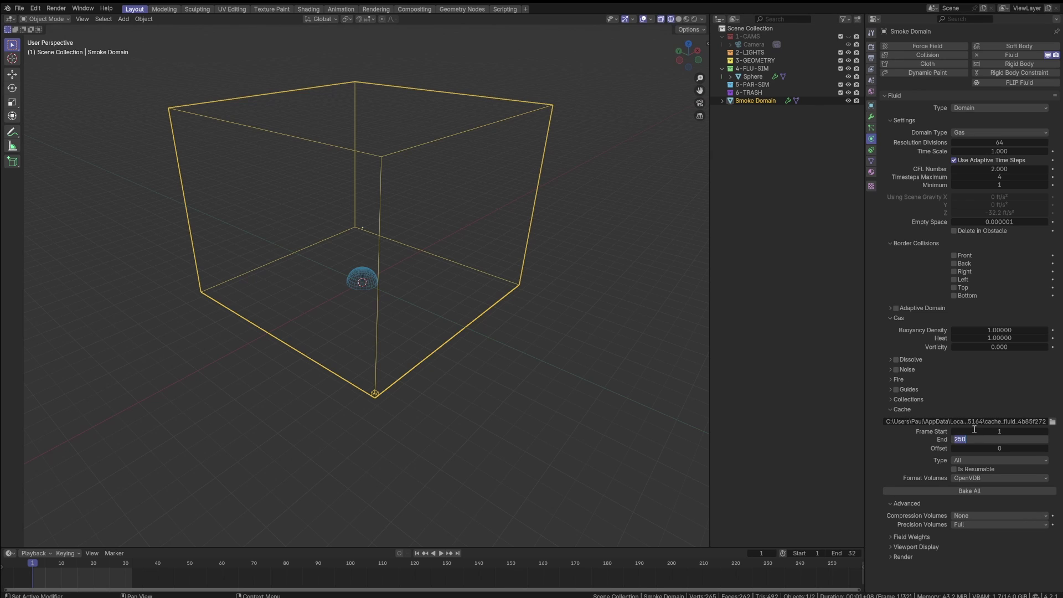
# - Set both the domain cache's end frame and the scene's end frame to 128
pyautogui.write('128')
pyautogui.press('Return')
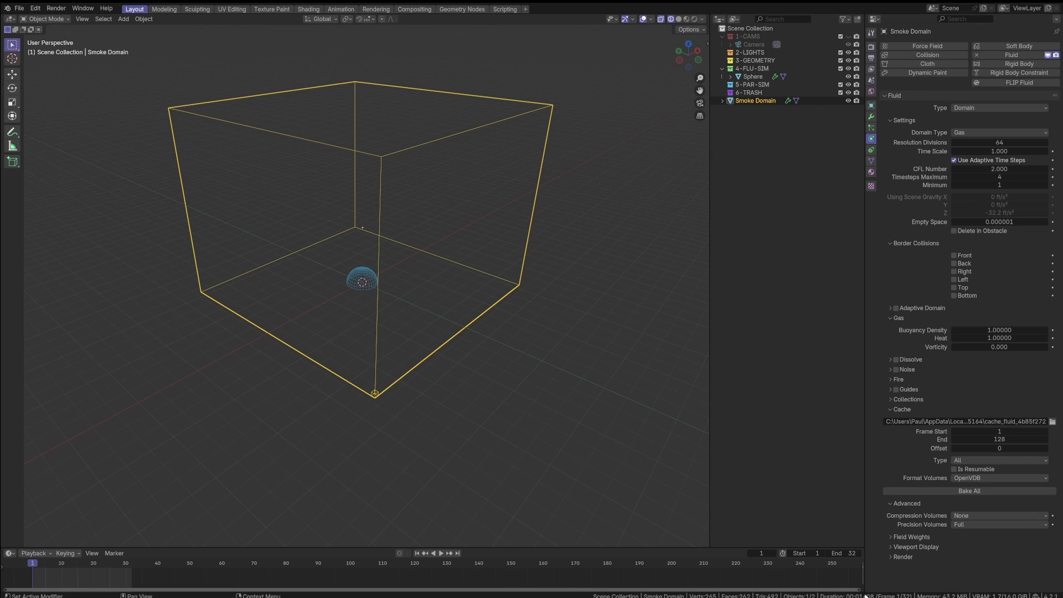
pyautogui.click(841, 551)
pyautogui.write('128')
pyautogui.press('Return')
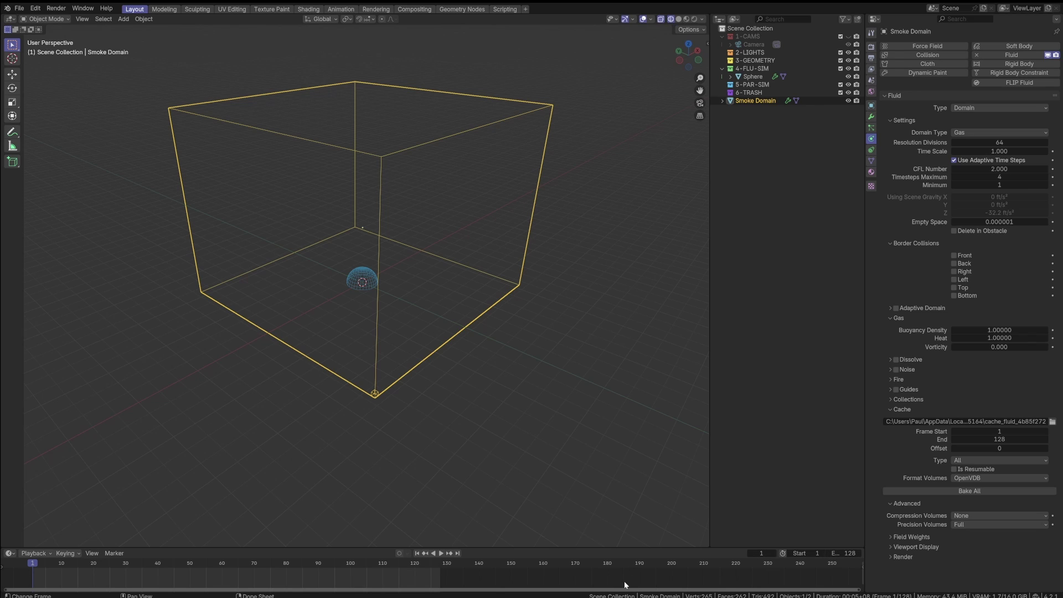
pyautogui.press('Home')
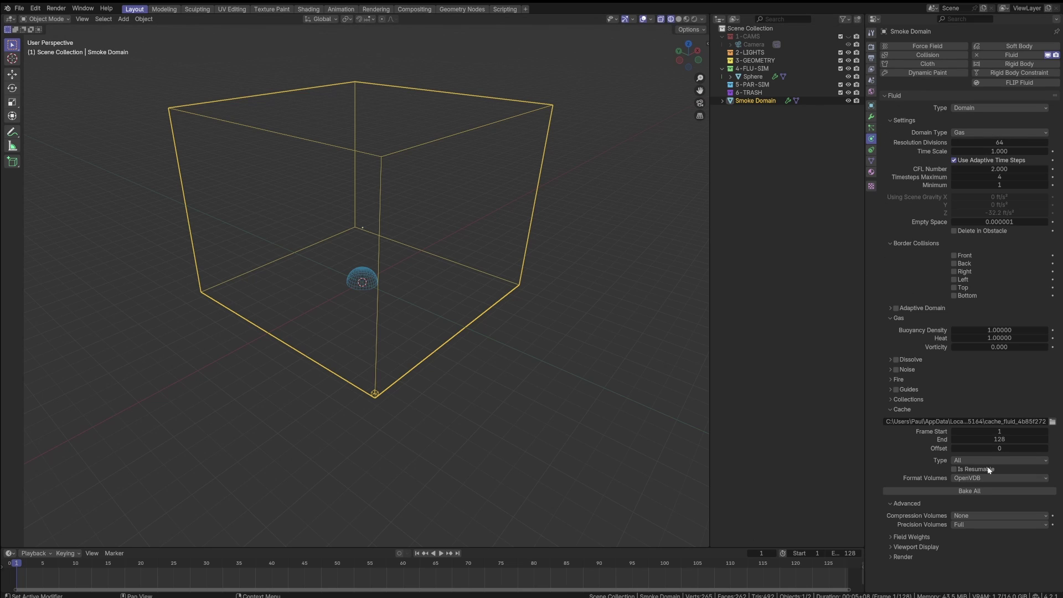
# - Bake all of the smoke domain's fluid data, review the baked playback, and return to the first frame
pyautogui.click(976, 490)
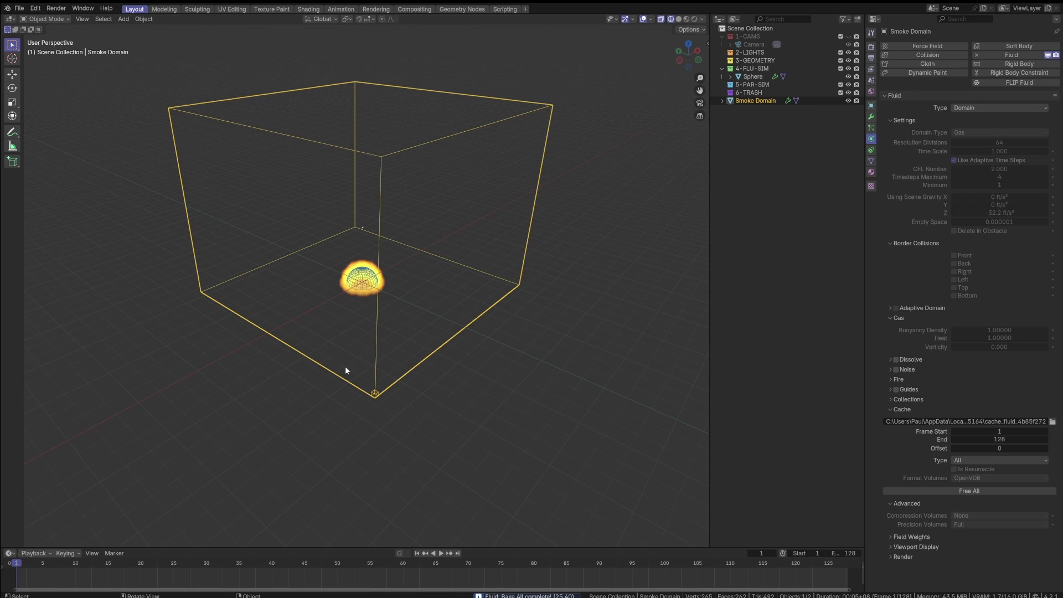
pyautogui.press('space')
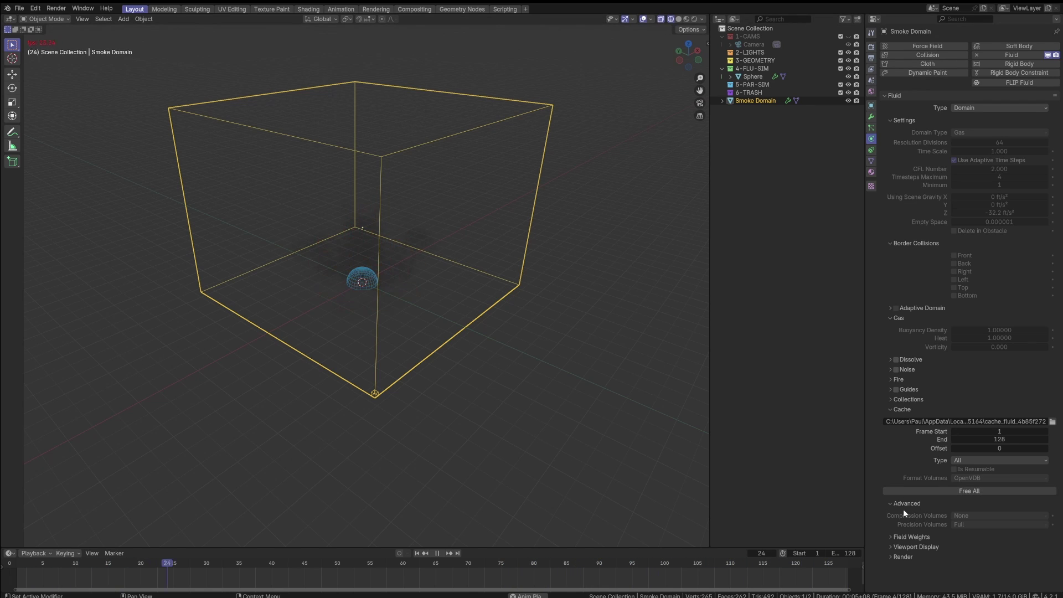
pyautogui.press('space')
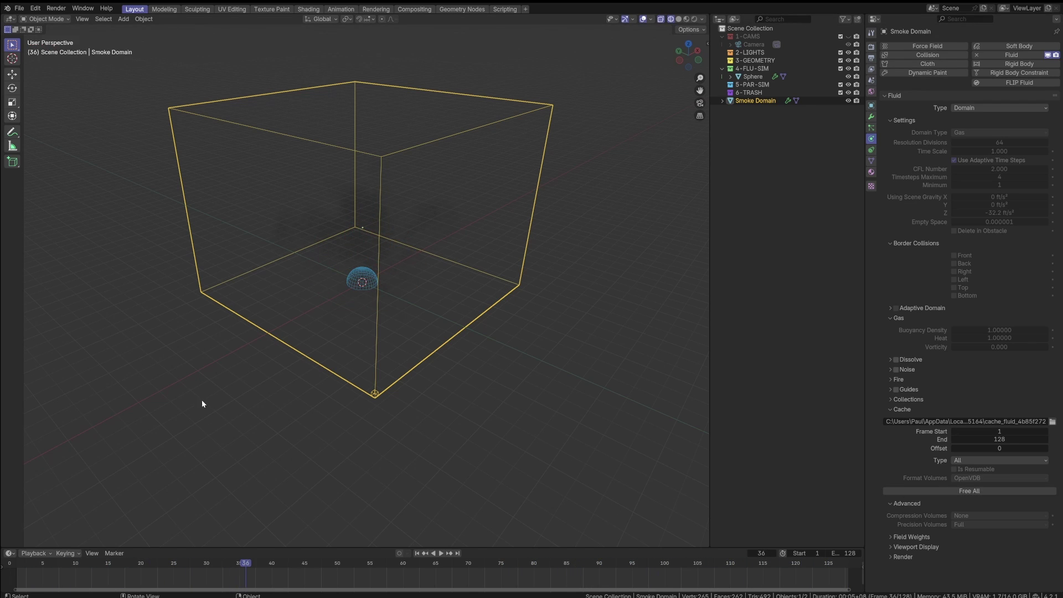
pyautogui.click(417, 553)
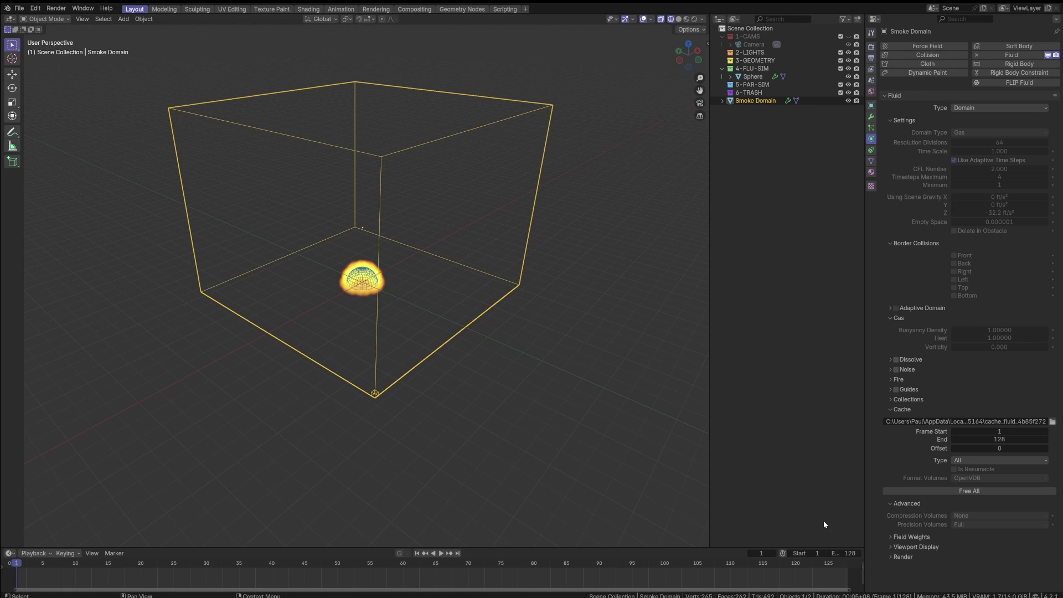
pyautogui.moveTo(331, 563); pyautogui.dragTo(318, 564)
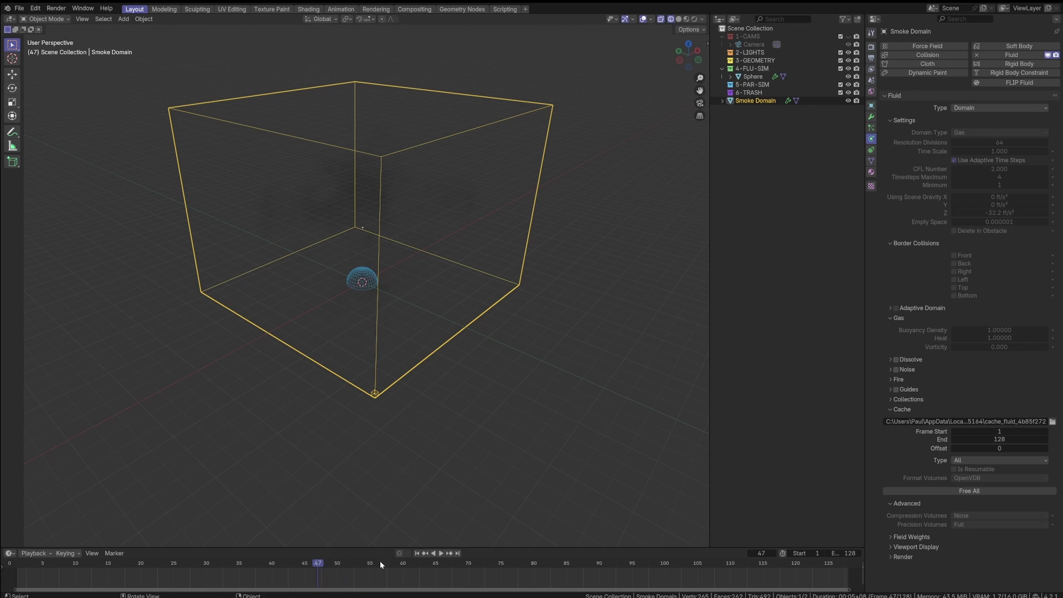
pyautogui.click(418, 554)
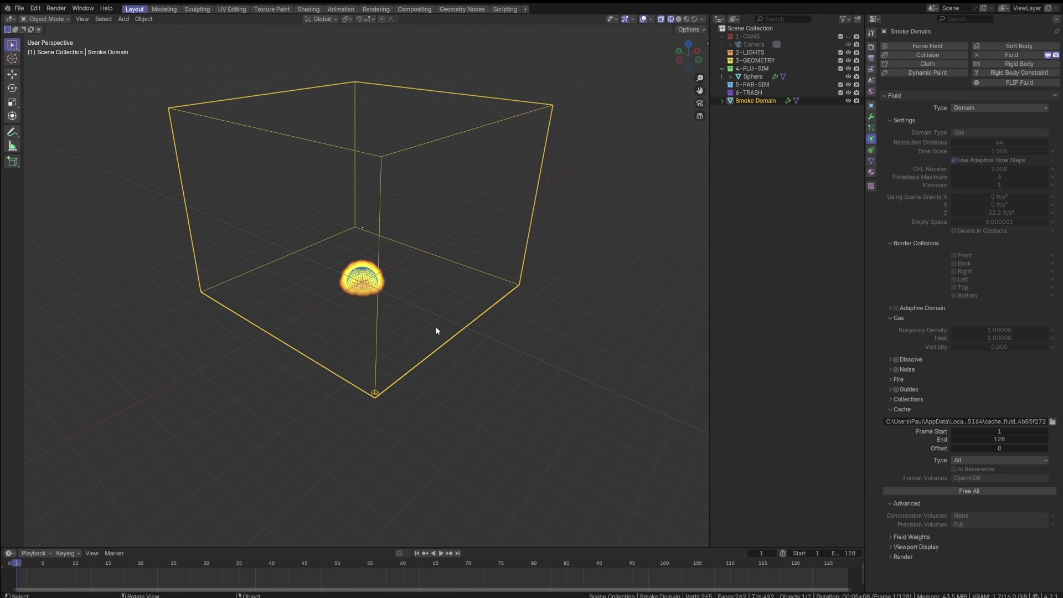
# - Move the smoke domain into the 4-FLU-SIM collection
pyautogui.moveTo(437, 329); pyautogui.dragTo(406, 261, button='middle')
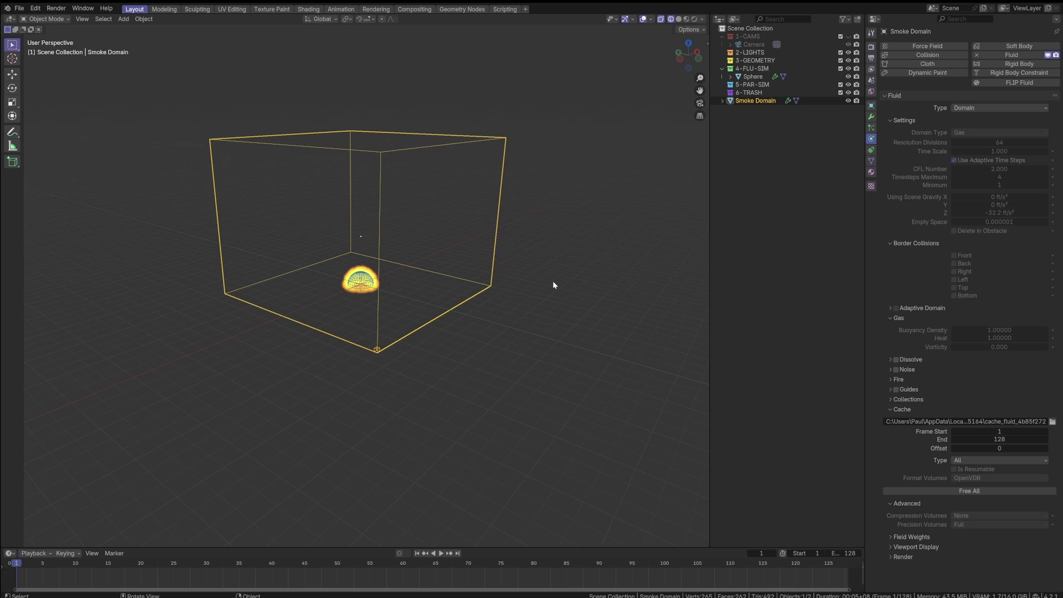
pyautogui.press('m')
pyautogui.click(533, 324)
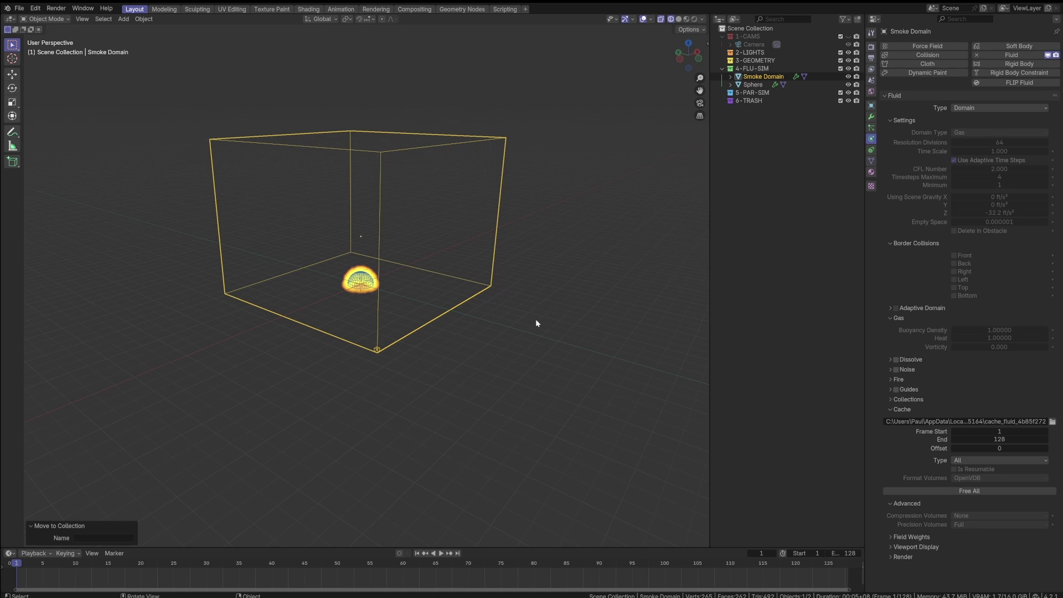
# - Duplicate the half sphere in place and scale the copy up uniformly by about 1.9
pyautogui.moveTo(507, 207); pyautogui.dragTo(482, 254, button='middle')
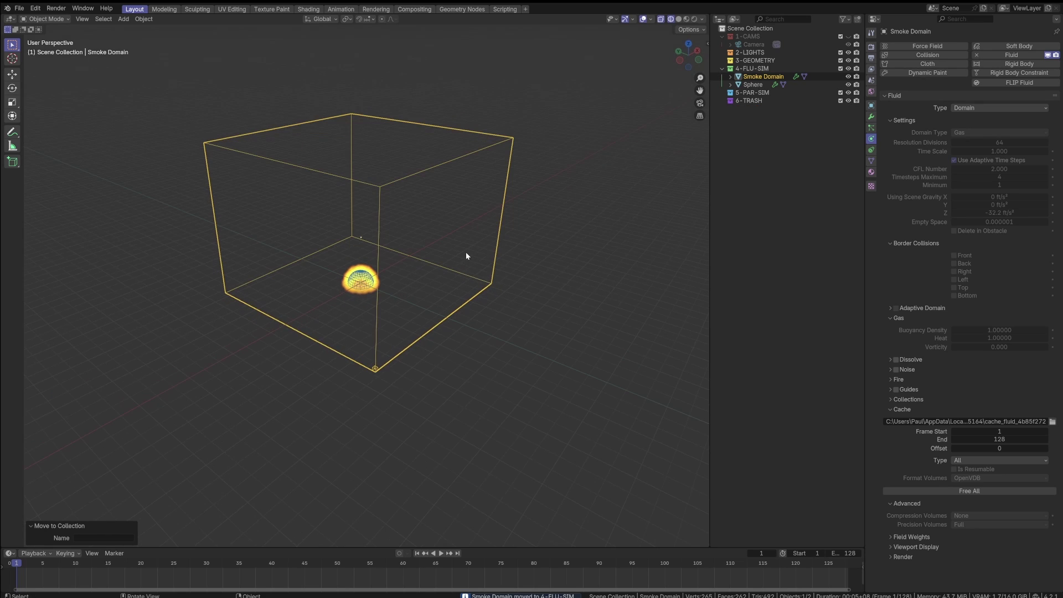
pyautogui.press('`')
pyautogui.click(309, 314)
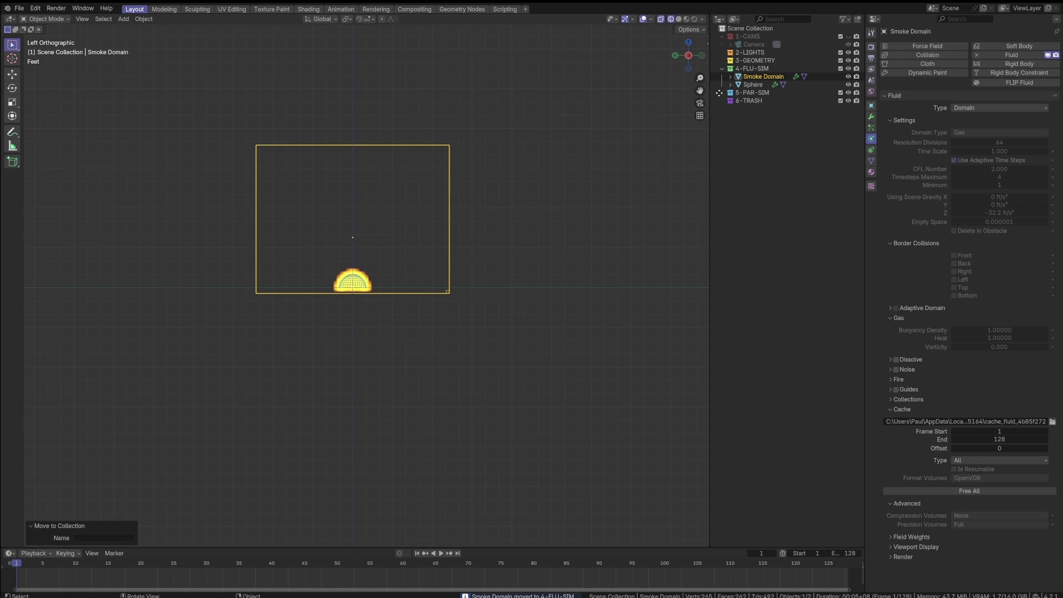
pyautogui.click(752, 84)
pyautogui.press('KP_Decimal')
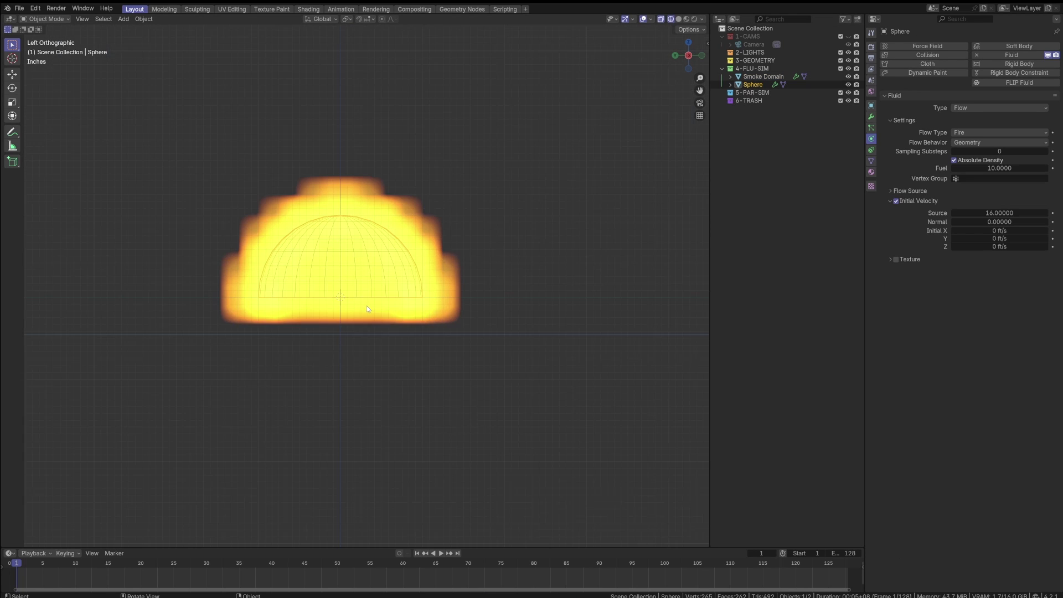
pyautogui.scroll(-2, 367, 307)
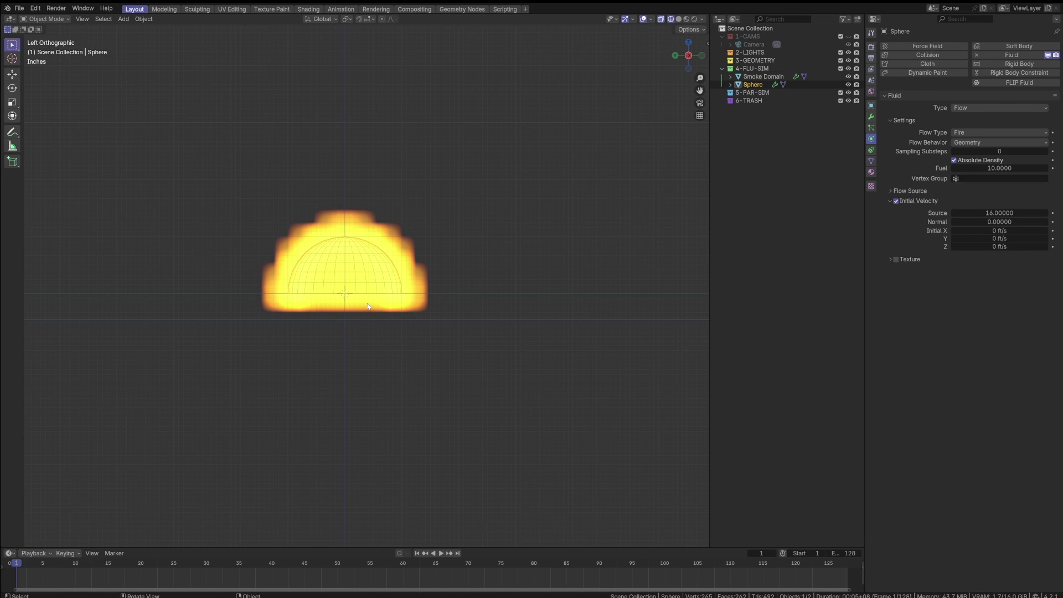
pyautogui.hotkey('shift', 'd')
pyautogui.press('s')
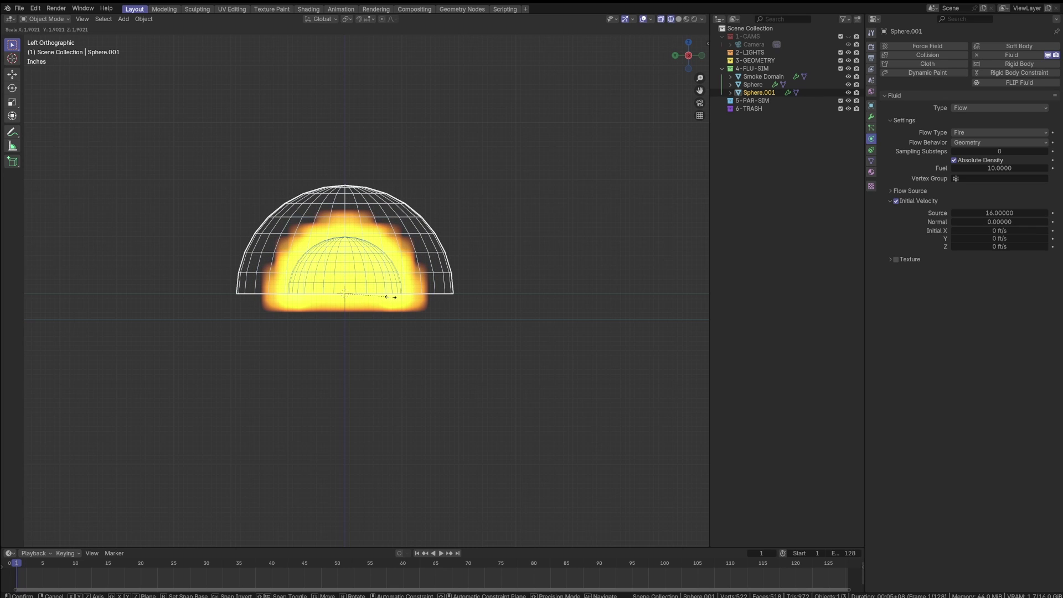
pyautogui.click(390, 297)
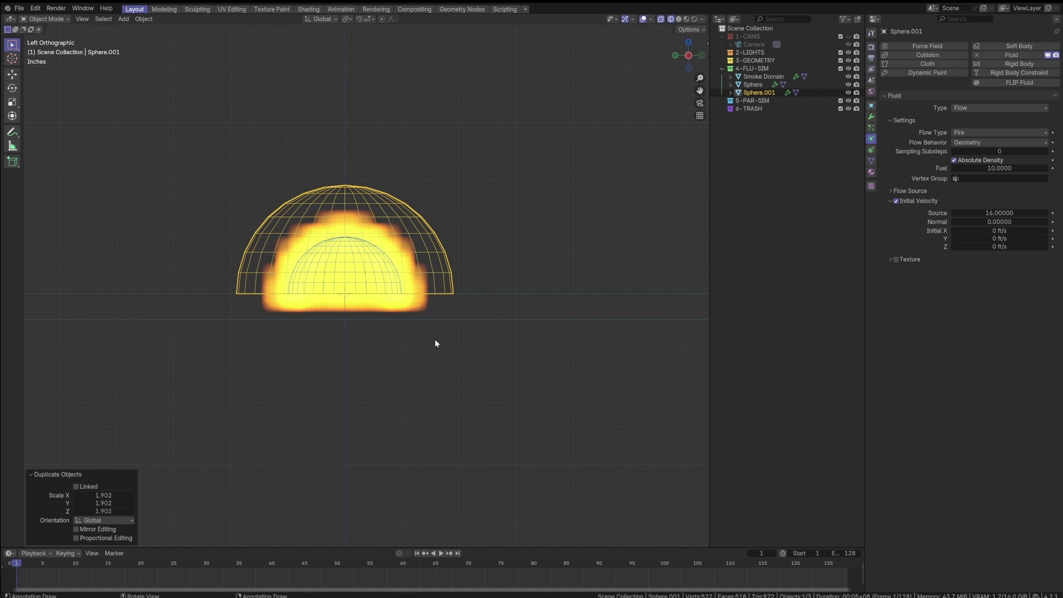
# - Move the enlarged half-sphere copy into the 5-PAR-SIM collection
pyautogui.scroll(-3, 448, 282)
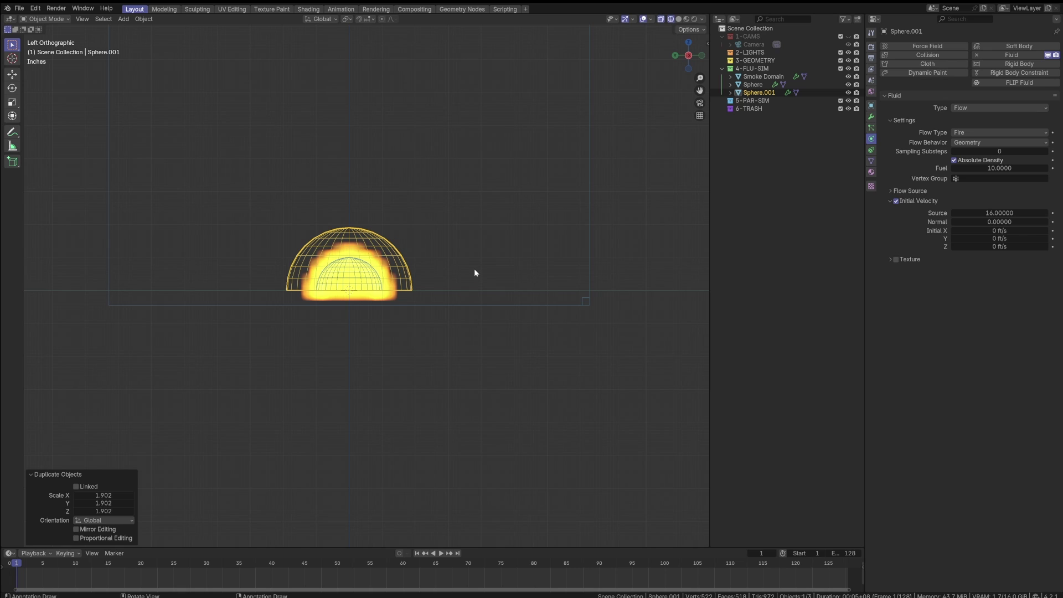
pyautogui.scroll(3, 319, 239)
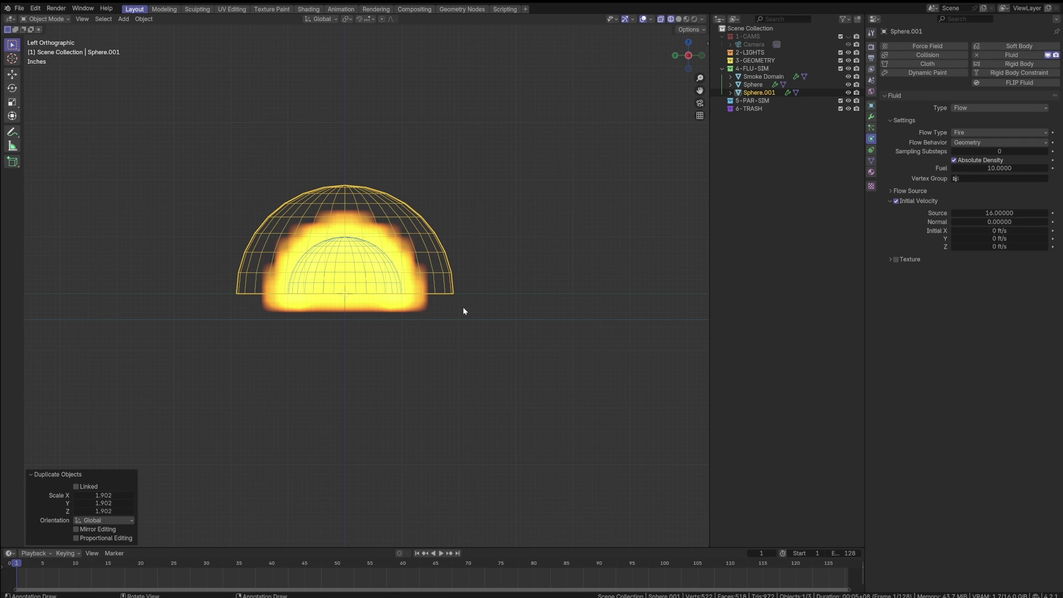
pyautogui.scroll(-11, 465, 299)
pyautogui.moveTo(468, 261); pyautogui.dragTo(372, 304, button='middle')
pyautogui.scroll(5, 333, 344)
pyautogui.press('m')
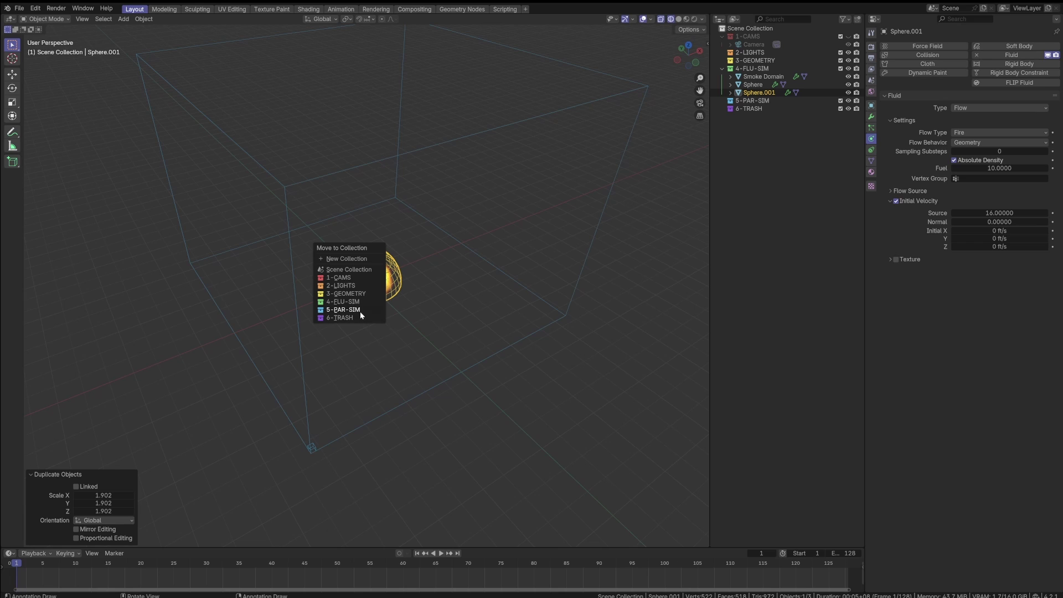
pyautogui.click(359, 310)
# - Rename the larger half sphere as sphere-particle-sim
pyautogui.moveTo(536, 249); pyautogui.dragTo(497, 254, button='middle')
pyautogui.press('F2')
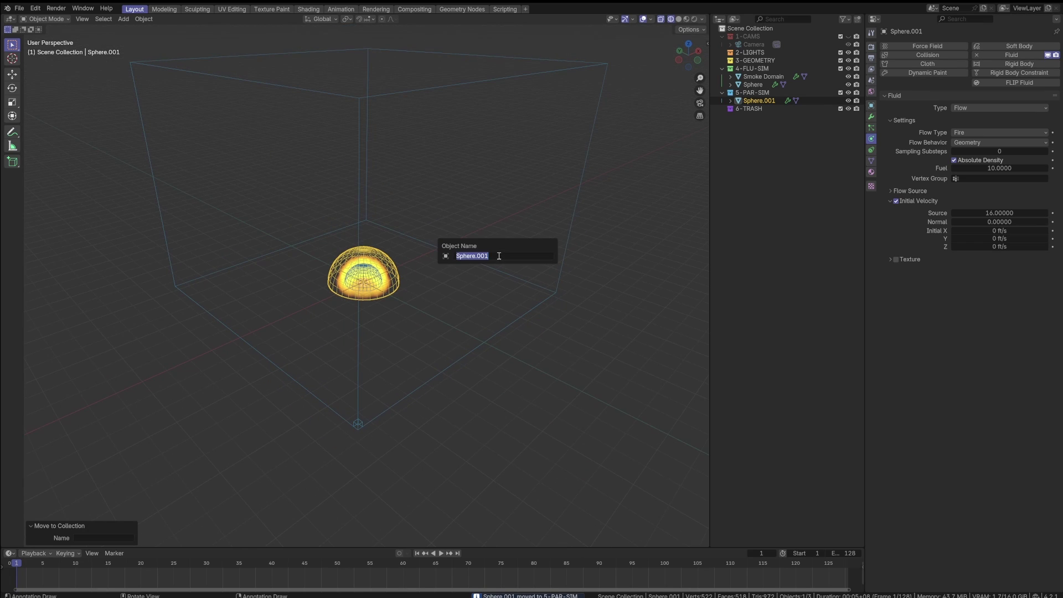
pyautogui.write('spheree')
pyautogui.press('BackSpace')
pyautogui.press('BackSpace')
pyautogui.press('BackSpace')
pyautogui.write('sp')
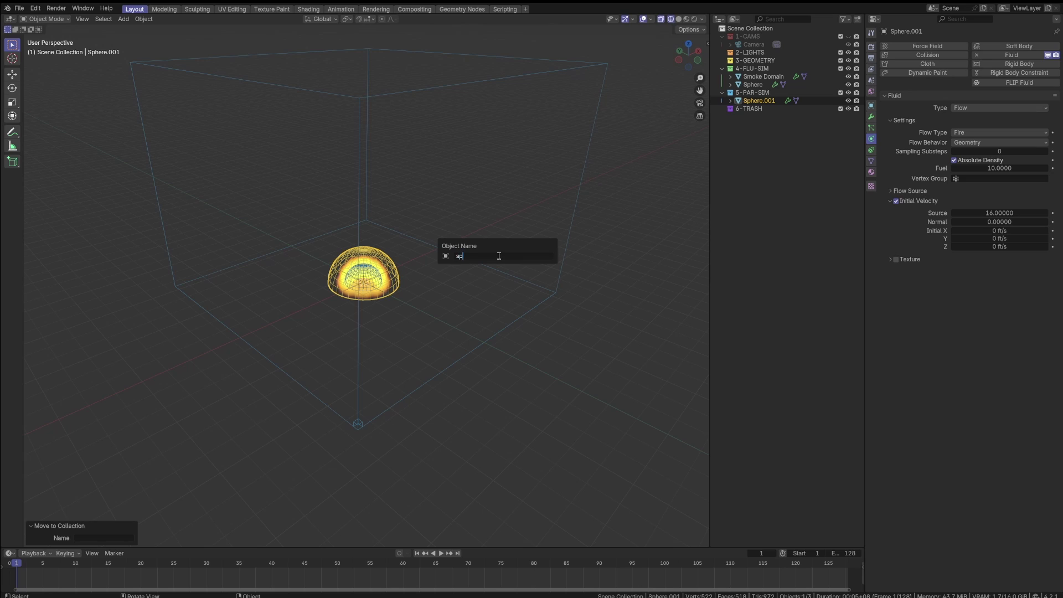
pyautogui.write('here-particle-sim')
pyautogui.press('Return')
pyautogui.click(417, 294)
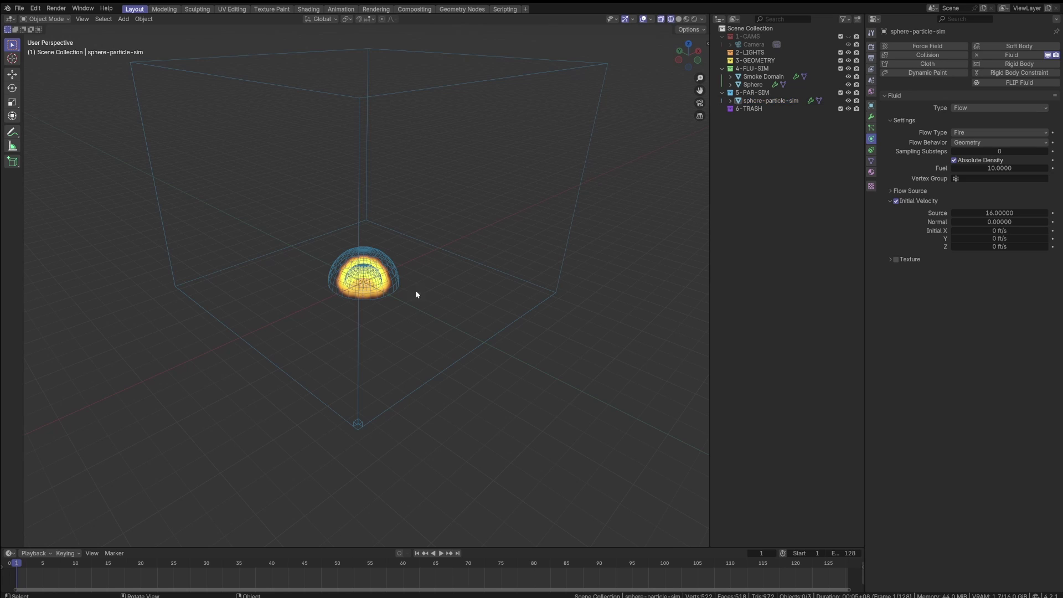
# - Add an emitter particle system to sphere-particle-sim and set its particle number to 128000
pyautogui.click(401, 274)
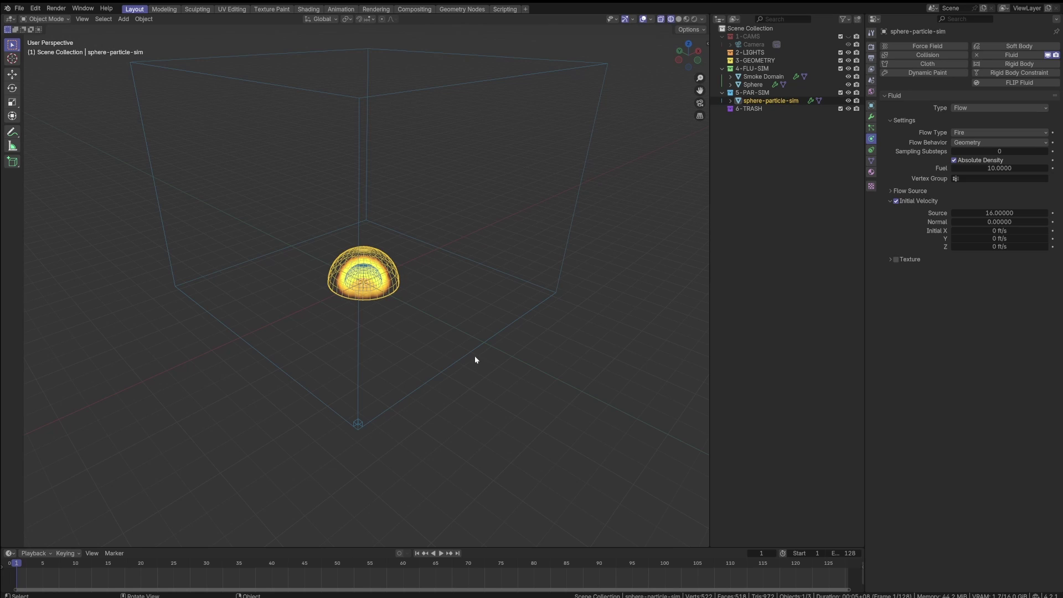
pyautogui.click(872, 128)
pyautogui.click(1056, 46)
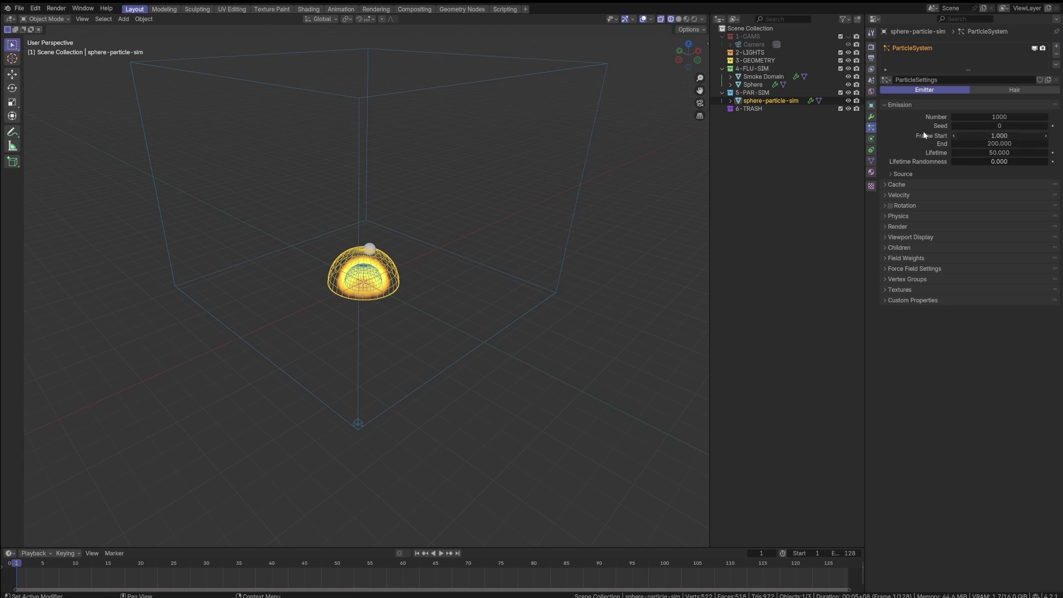
pyautogui.click(992, 116)
pyautogui.write('128')
pyautogui.press('Return')
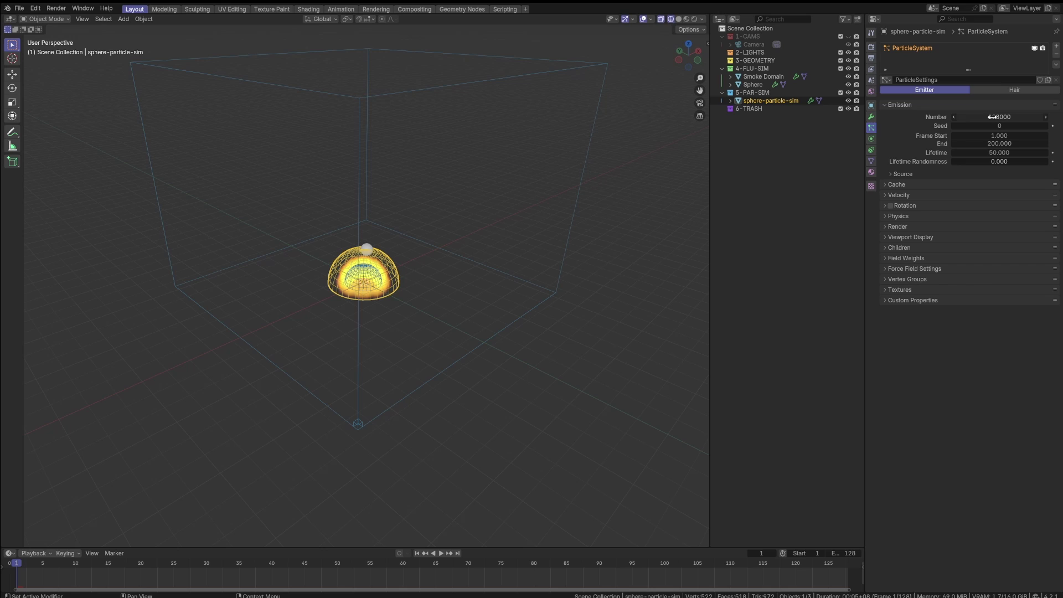
# - Set the particle emission's end frame to 1 and the particle lifetime to 128
pyautogui.click(979, 144)
pyautogui.write('1')
pyautogui.press('Return')
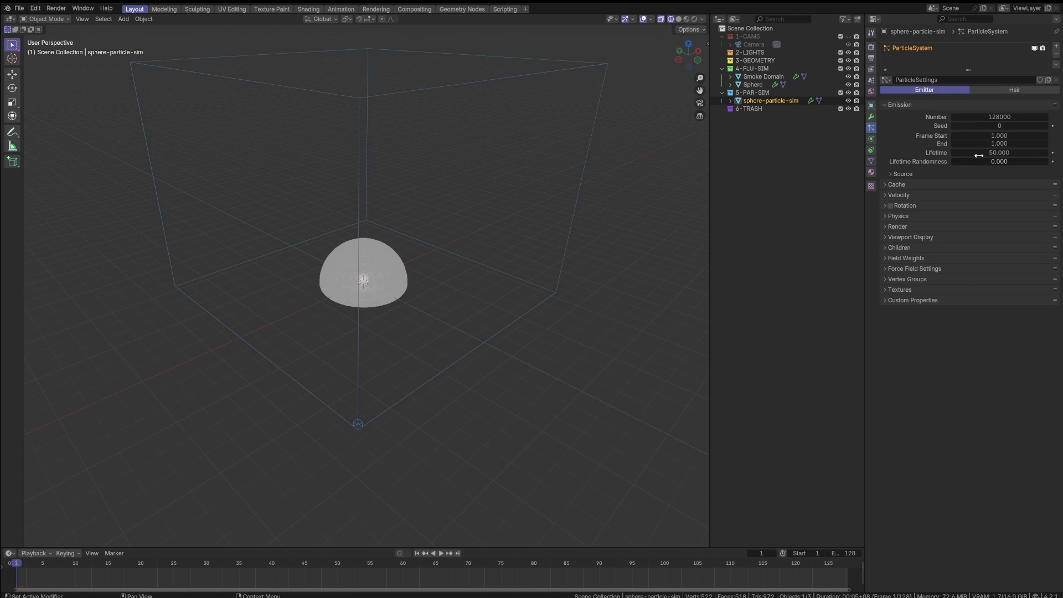
pyautogui.click(982, 154)
pyautogui.write('128')
pyautogui.press('Return')
# - Set the particle emission source's distribution to Random
pyautogui.click(918, 173)
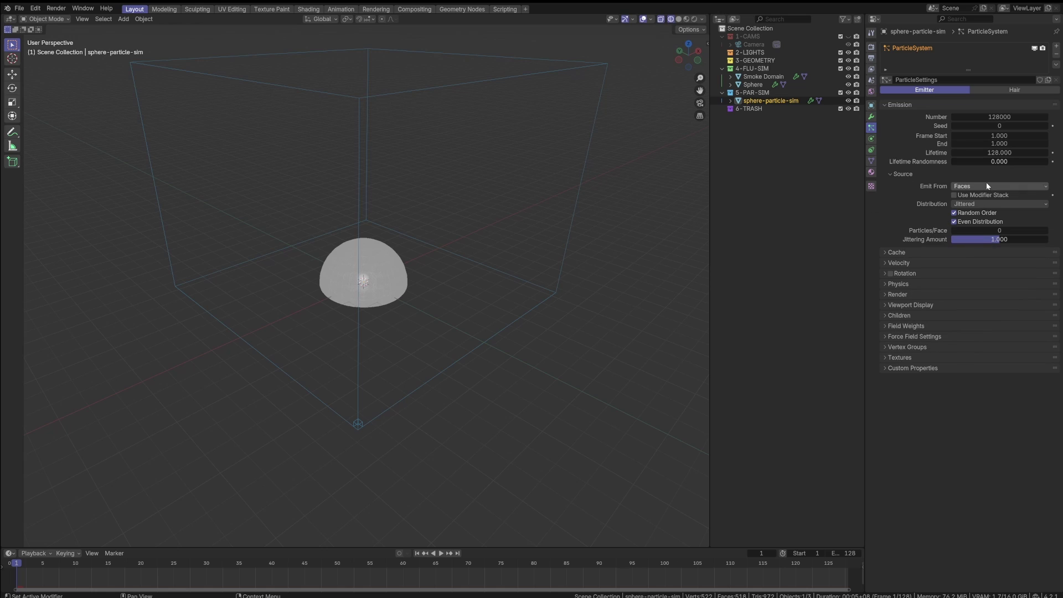
pyautogui.click(969, 202)
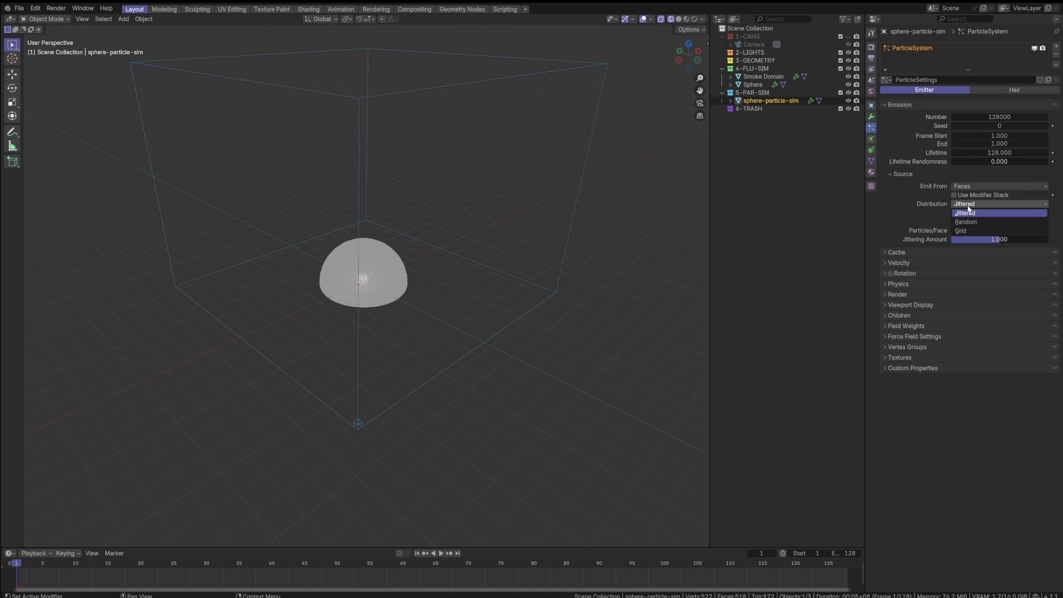
pyautogui.click(974, 221)
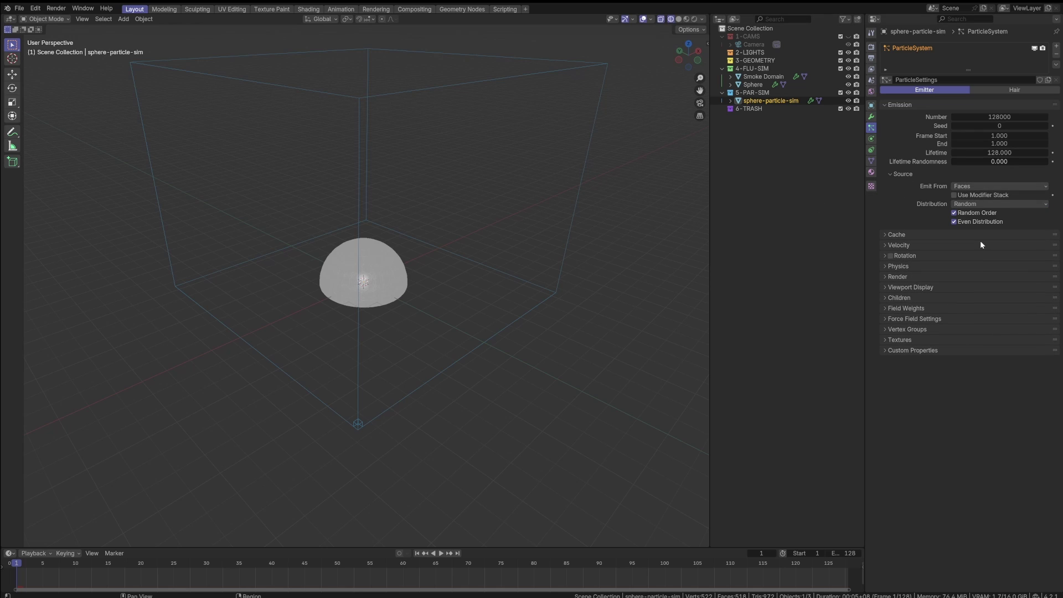
pyautogui.click(912, 174)
# - Set the particles' normal velocity to 0 ft/s and their gravity field weight to 0
pyautogui.click(909, 197)
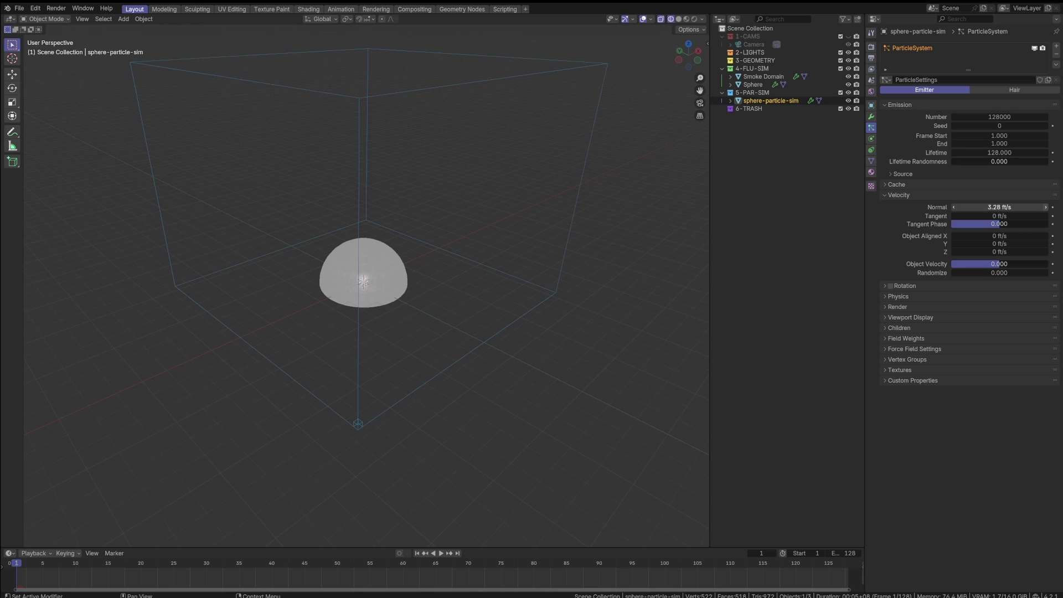
pyautogui.click(902, 196)
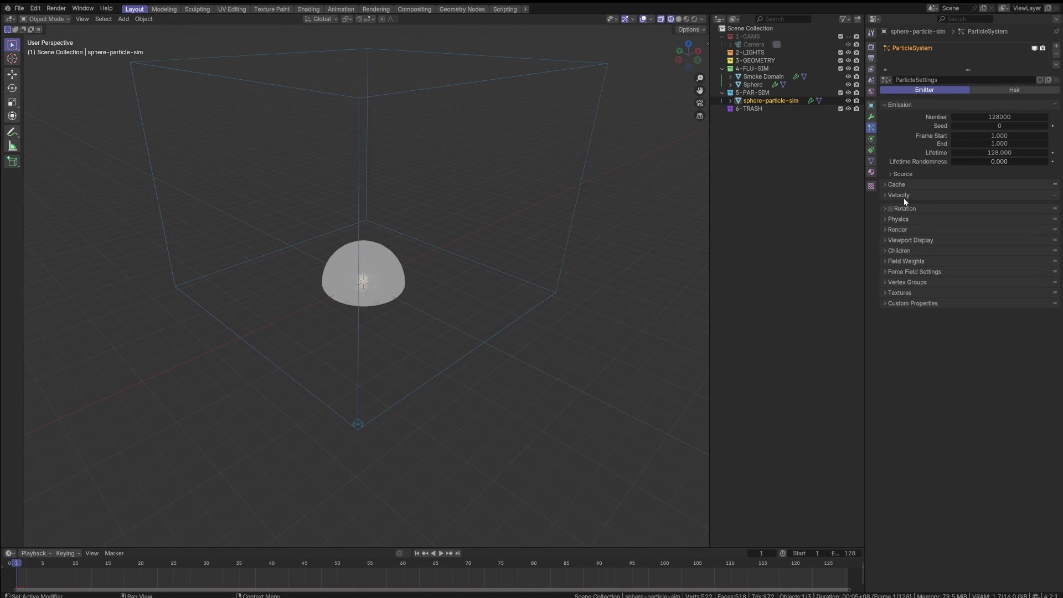
pyautogui.click(910, 258)
pyautogui.moveTo(977, 281); pyautogui.dragTo(947, 271)
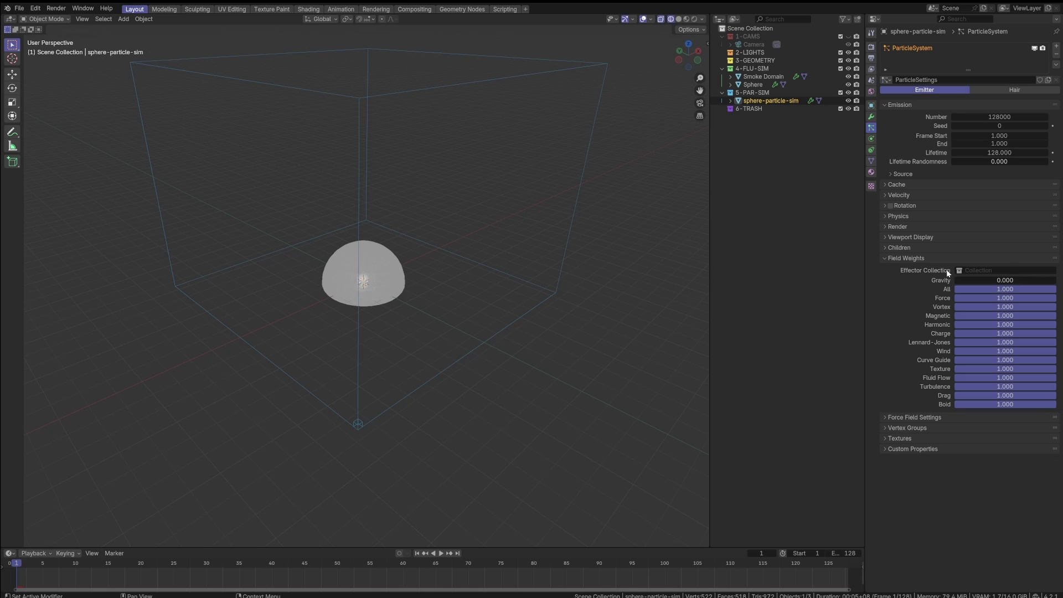
pyautogui.click(895, 259)
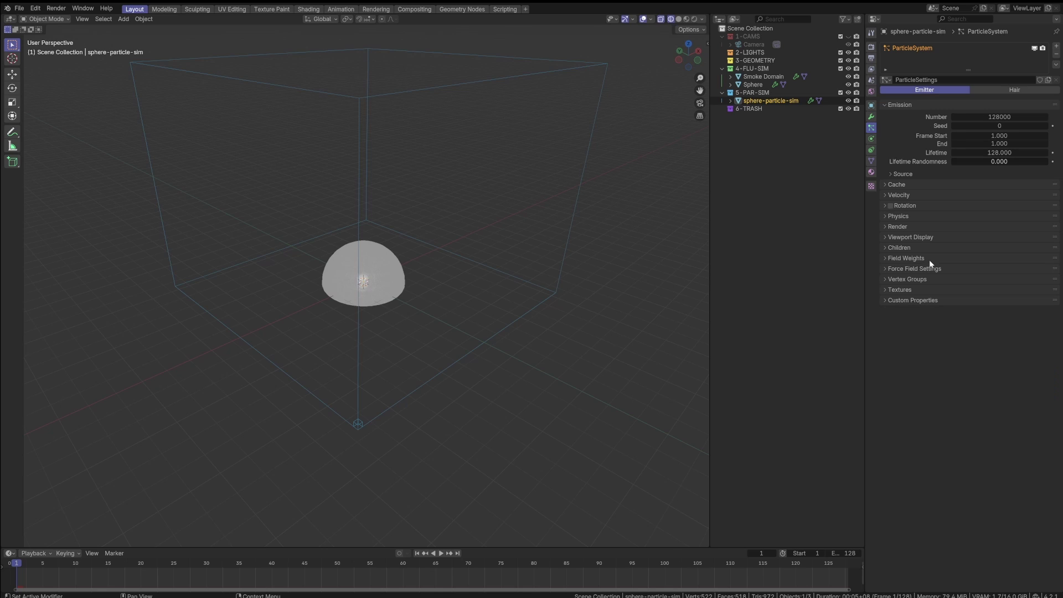
# - Set the particles' viewport display to colour by Velocity with a size of 0.2 inches
pyautogui.click(899, 239)
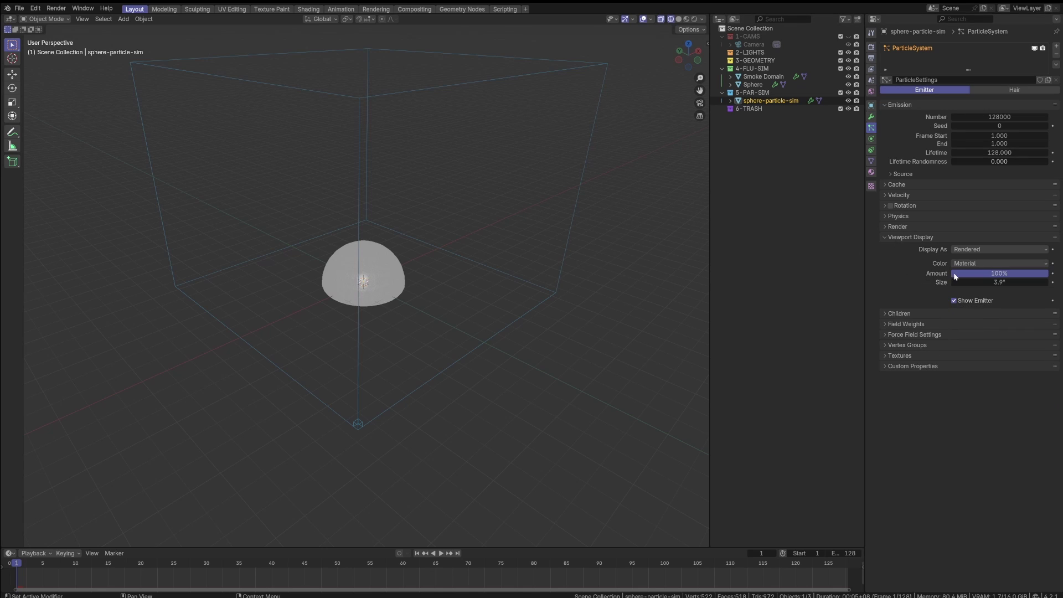
pyautogui.click(981, 266)
pyautogui.click(981, 288)
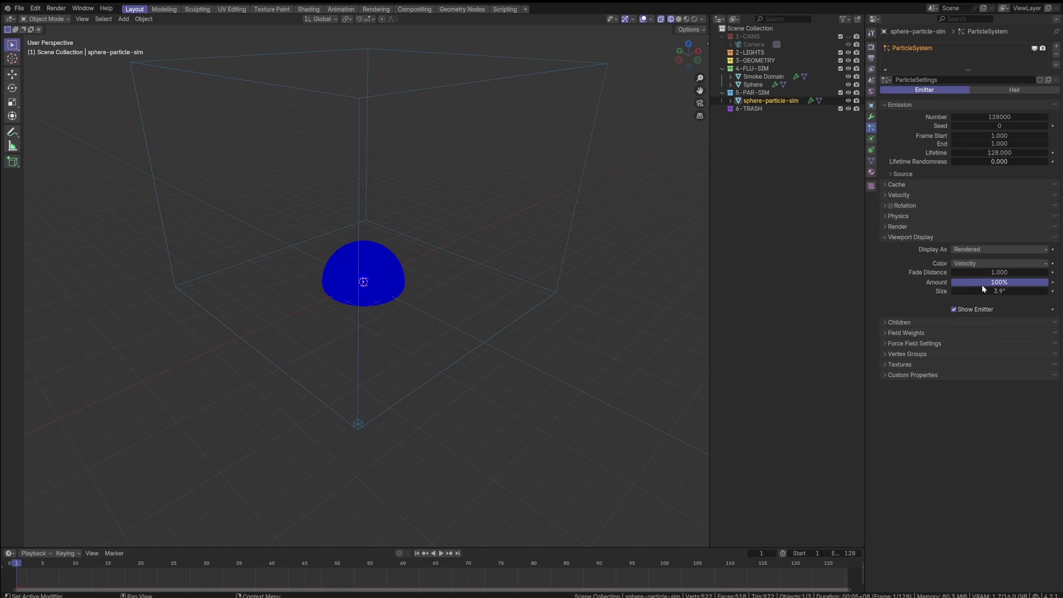
pyautogui.click(985, 290)
pyautogui.write('0.2')
pyautogui.press('Return')
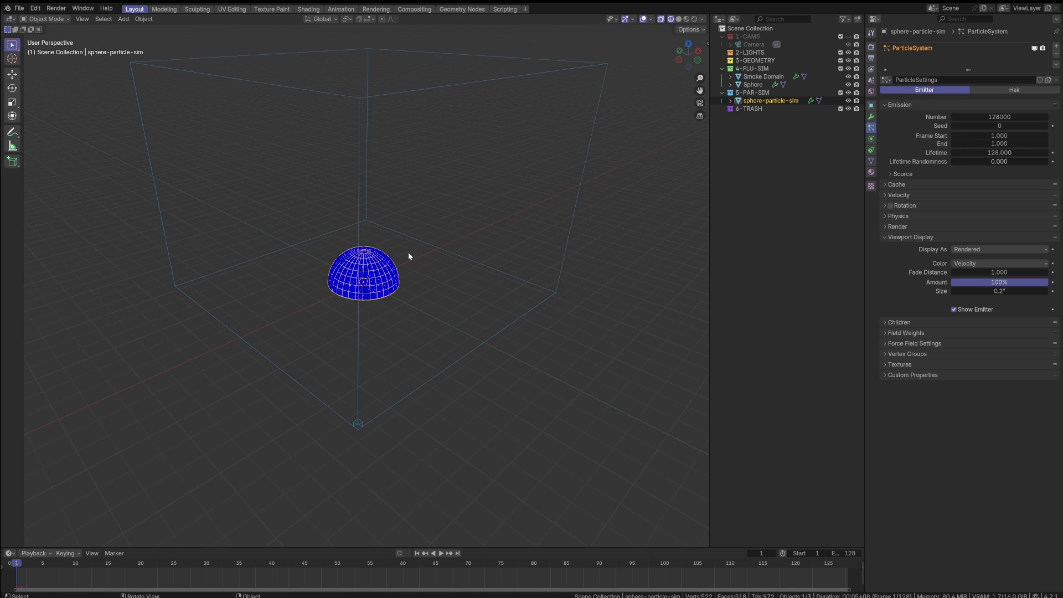
pyautogui.click(898, 237)
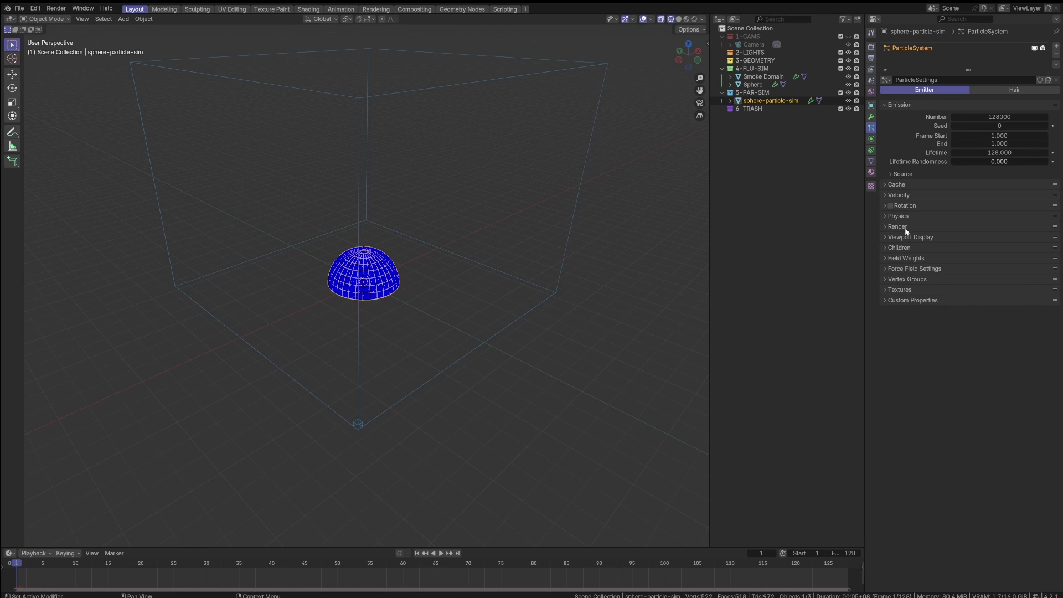
# - Review the particle system's render, viewport display, physics, rotation and velocity settings
pyautogui.click(905, 227)
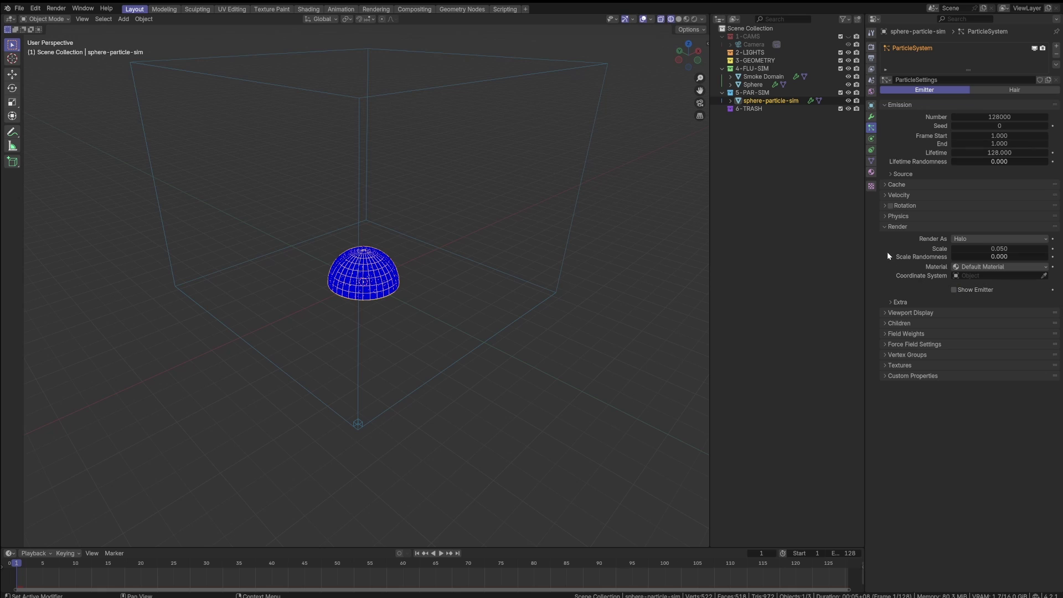
pyautogui.click(897, 226)
pyautogui.click(902, 238)
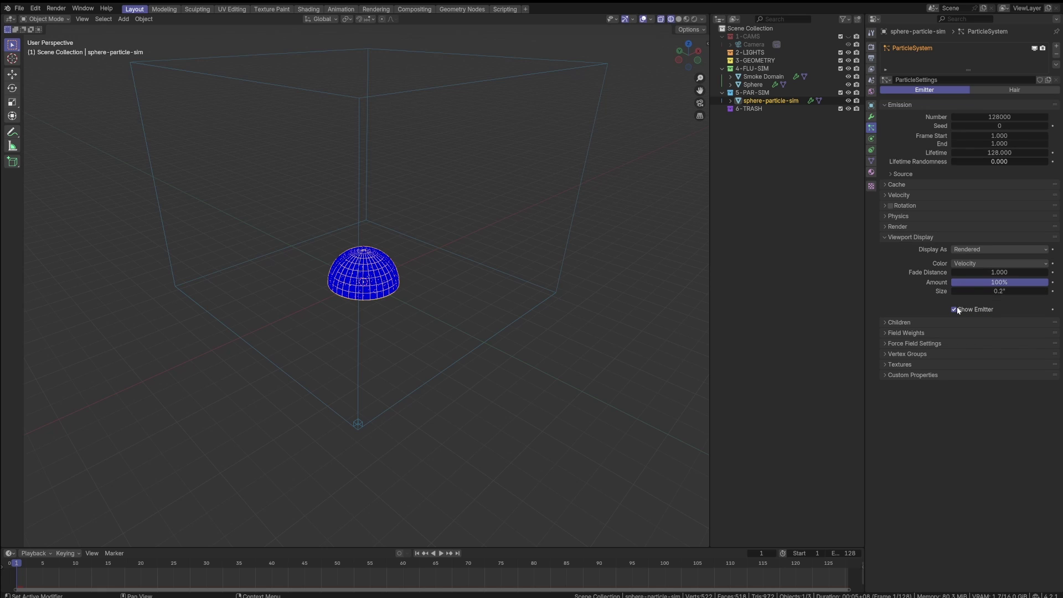
pyautogui.click(909, 238)
pyautogui.click(900, 216)
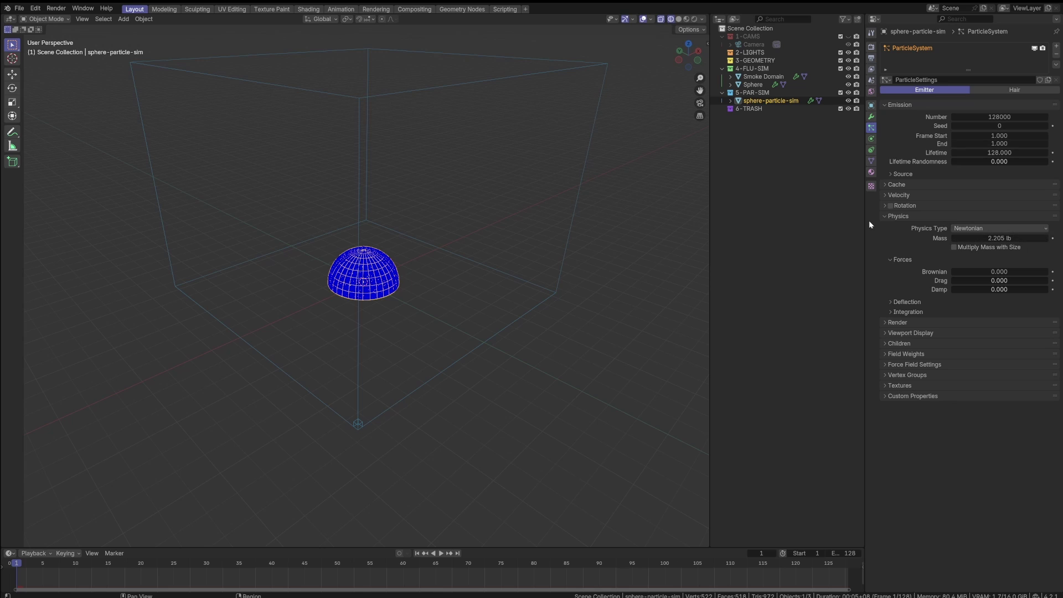
pyautogui.click(898, 216)
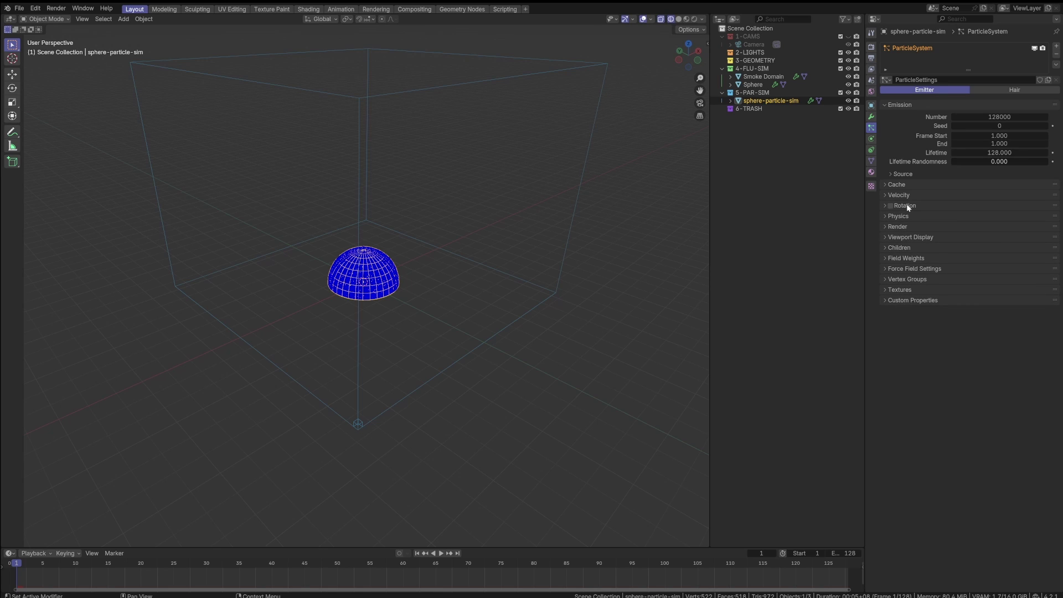
pyautogui.click(906, 205)
pyautogui.click(906, 204)
pyautogui.click(905, 195)
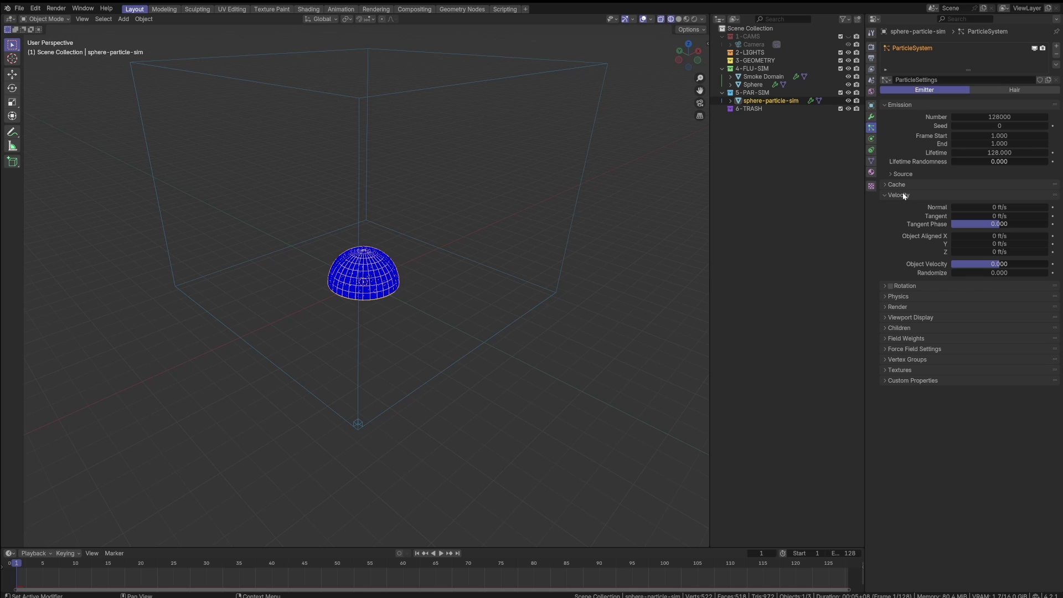
pyautogui.click(903, 195)
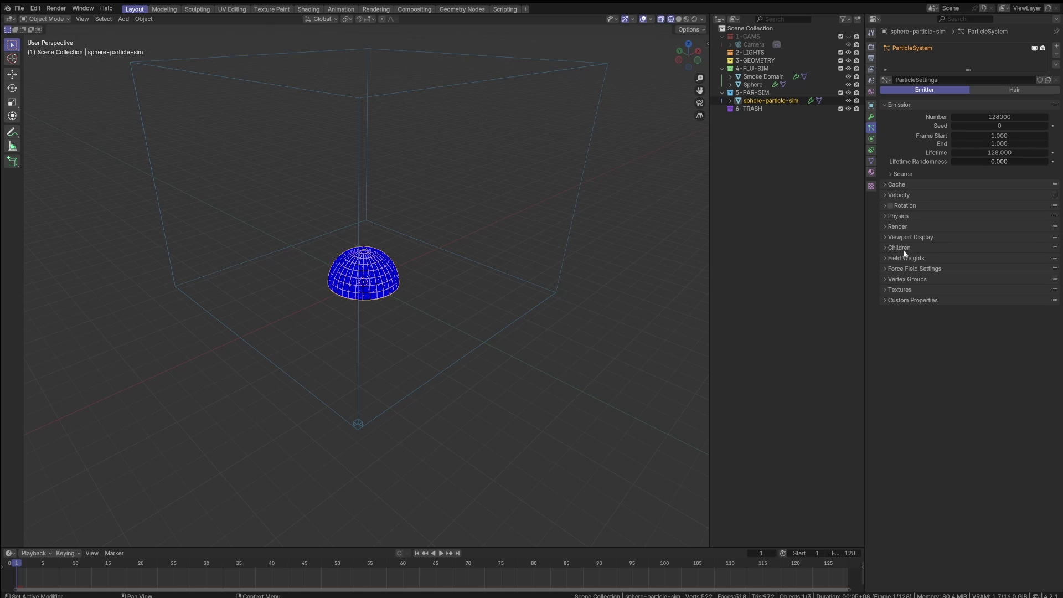
# - Play the animation to check how the particles behave alongside the fire simulation, stopping around frame 66
pyautogui.moveTo(707, 233); pyautogui.dragTo(425, 223, button='middle')
pyautogui.press('space')
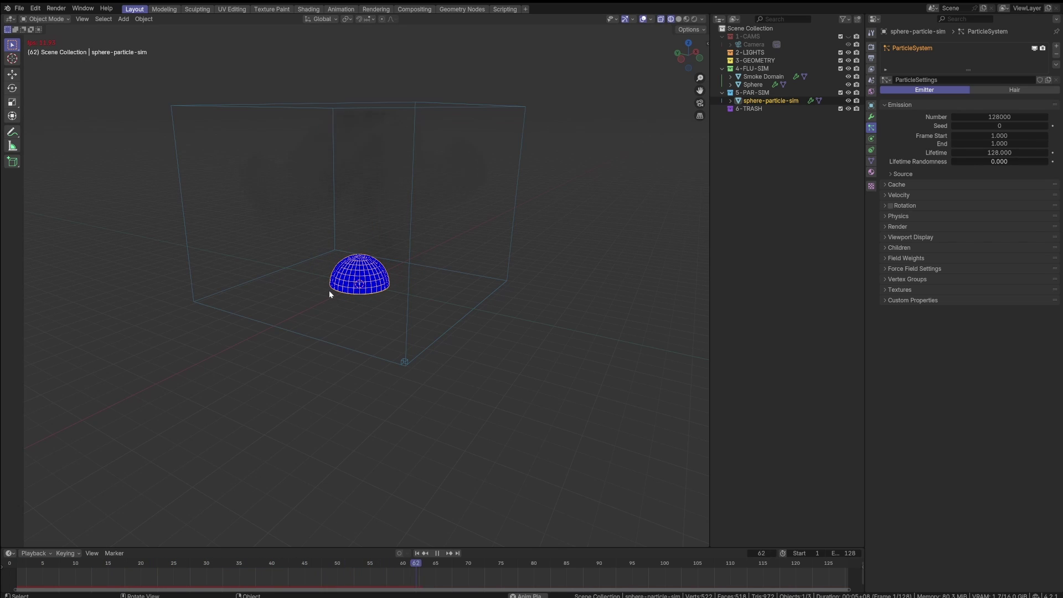
pyautogui.press('space')
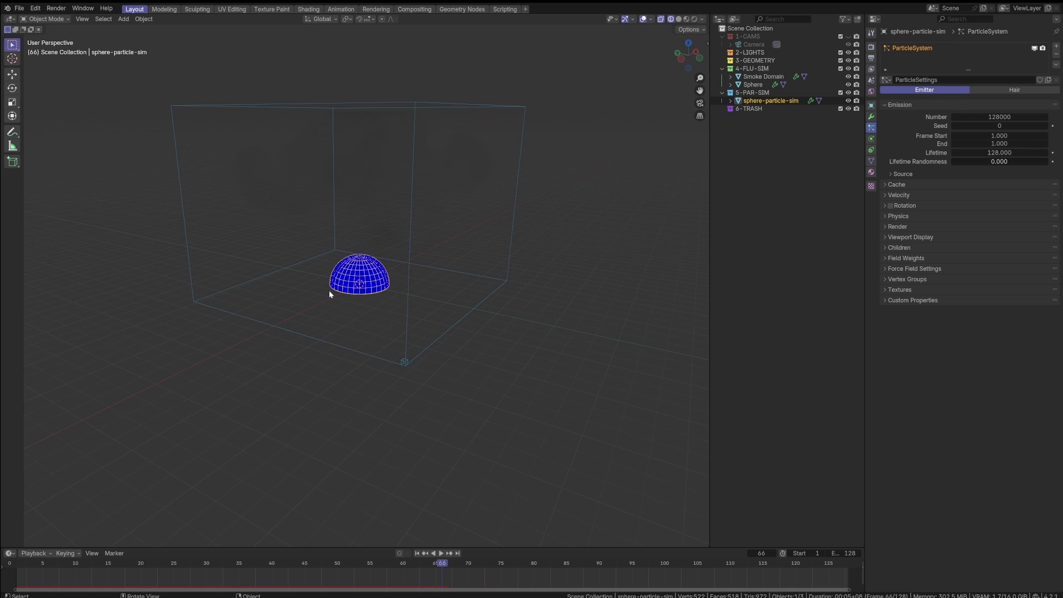
# - Return to the first frame and add a Fluid Flow force field at the scene origin
pyautogui.scroll(1, 426, 294)
pyautogui.keyDown('shift'); pyautogui.moveTo(396, 249); pyautogui.dragTo(395, 271, button='middle'); pyautogui.keyUp('shift')
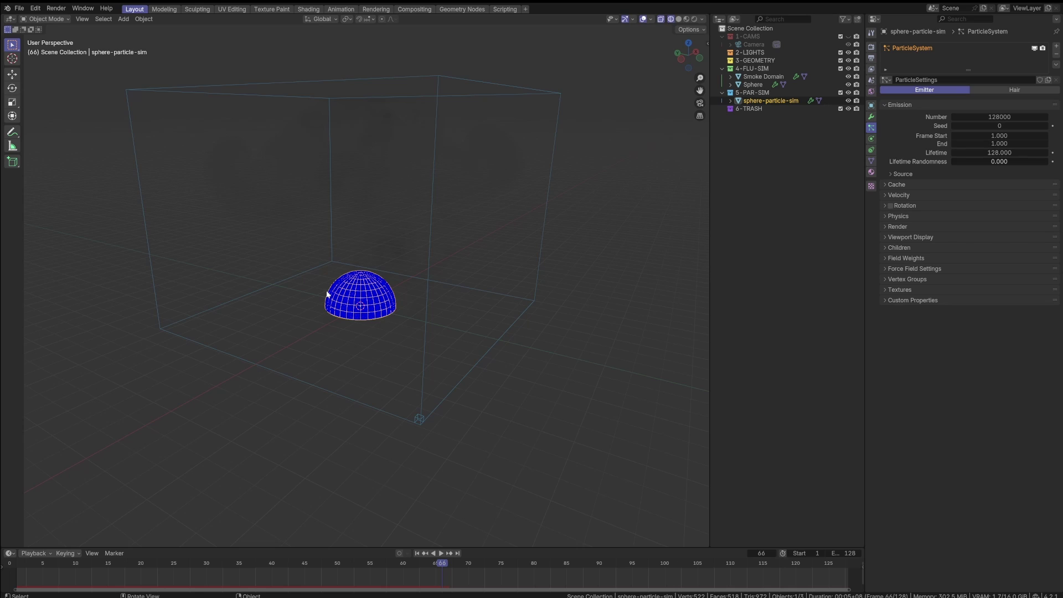
pyautogui.hotkey('shift', 'Left')
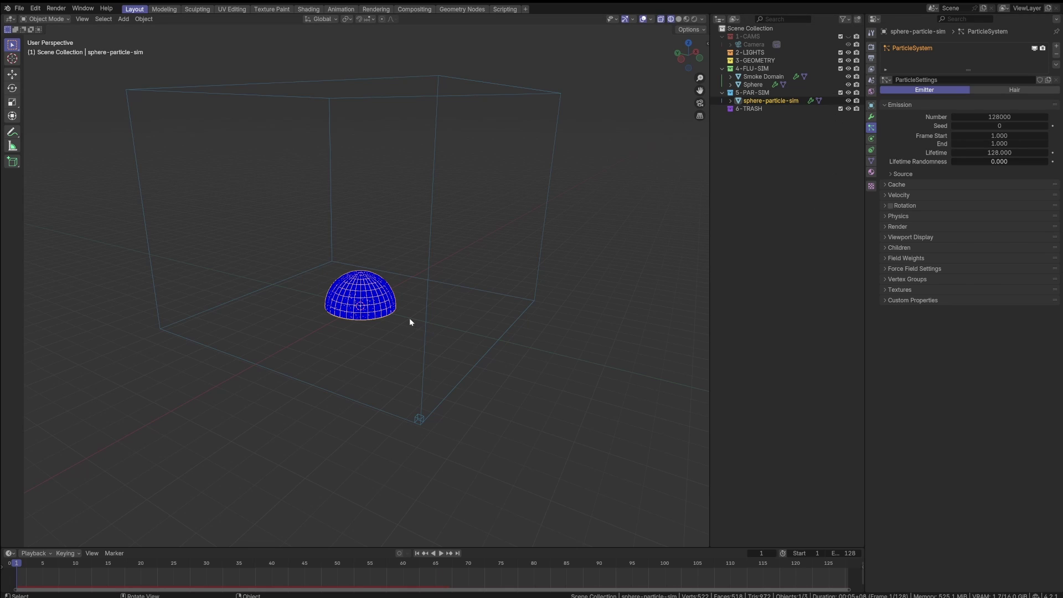
pyautogui.hotkey('shift', 'a')
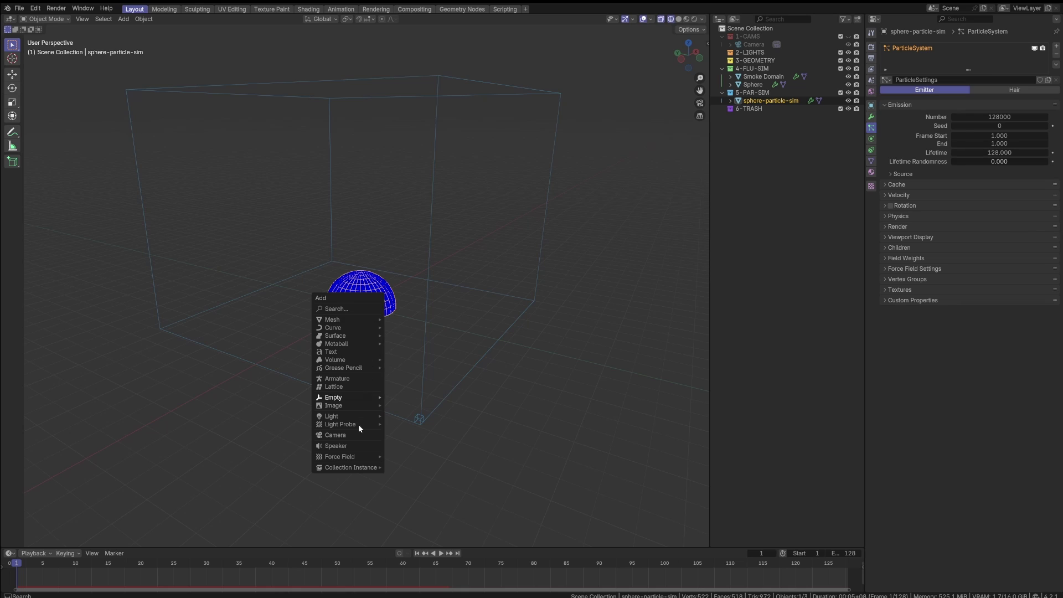
pyautogui.moveTo(358, 457)
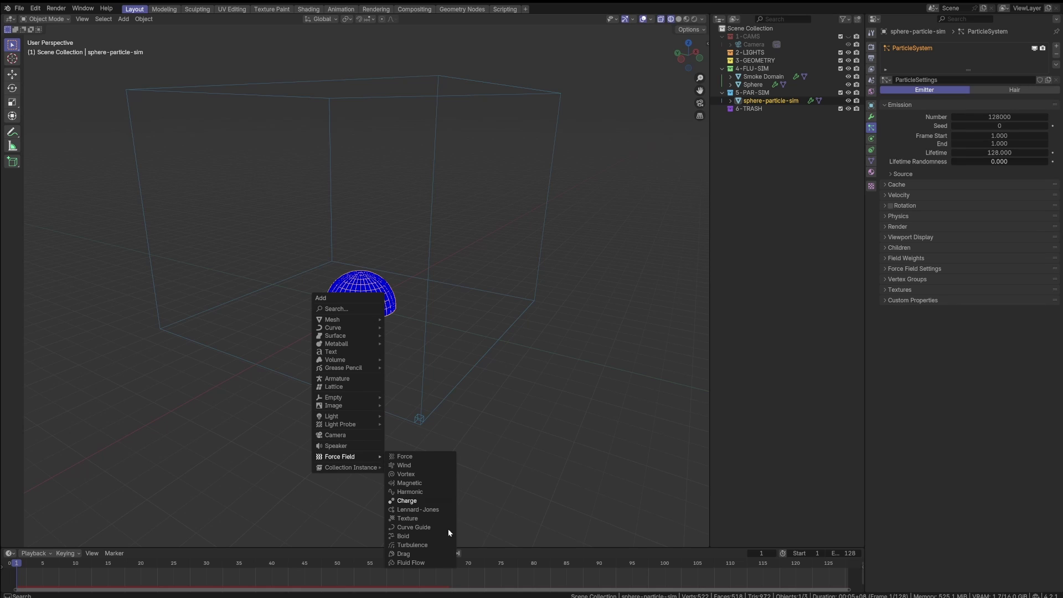
pyautogui.click(431, 563)
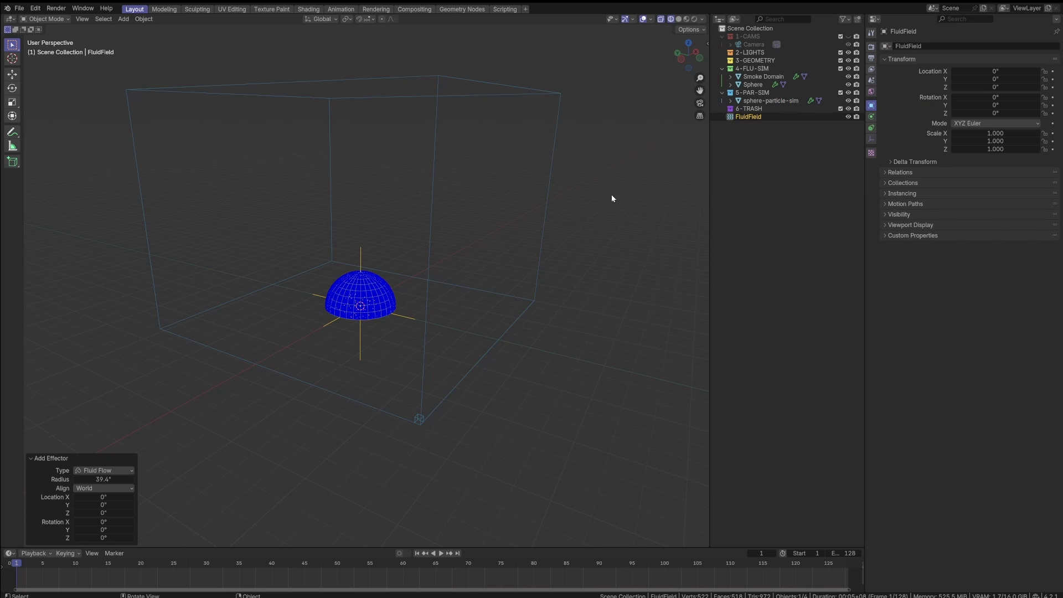
# - Set the fluid force field's domain object to Smoke Domain and its strength to 8, then save the file
pyautogui.click(871, 116)
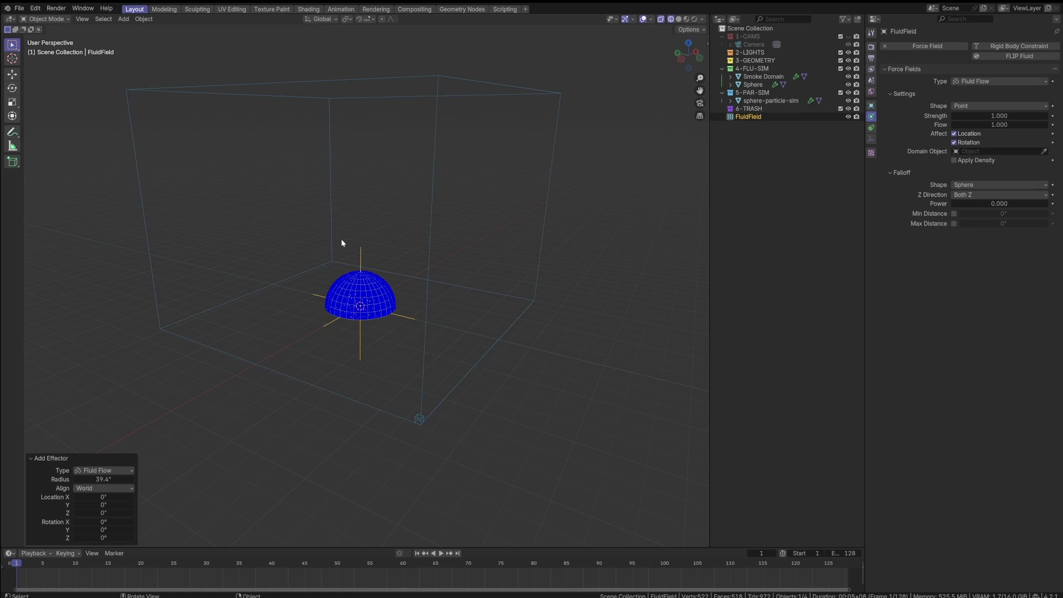
pyautogui.click(992, 151)
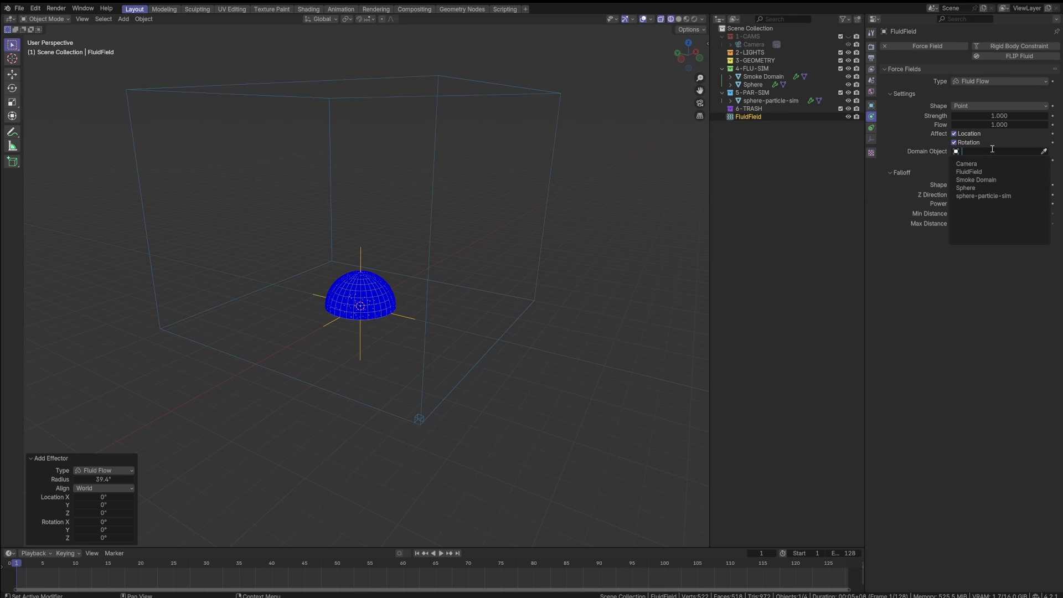
pyautogui.click(987, 180)
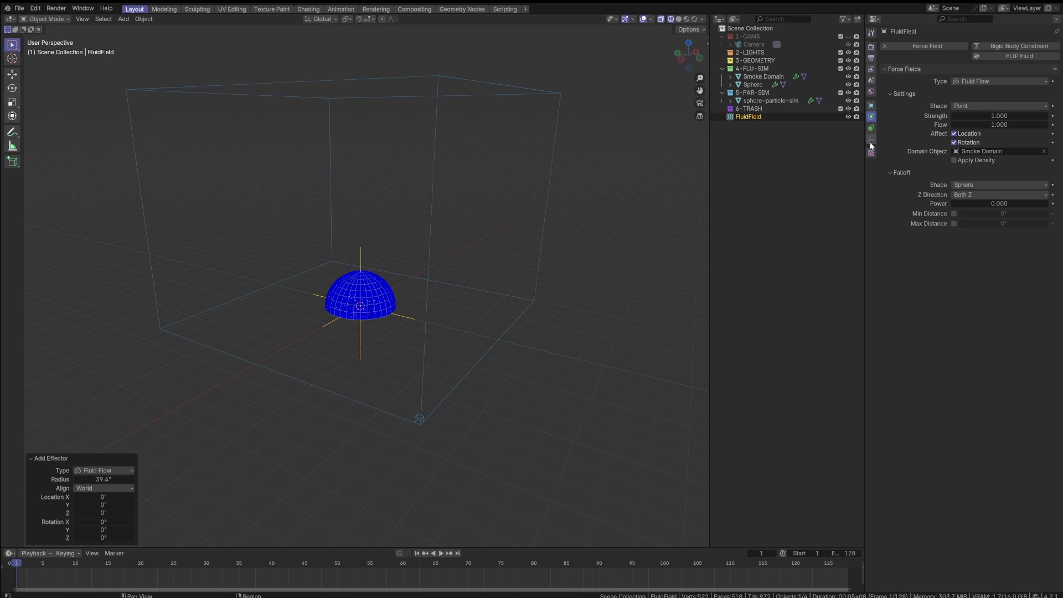
pyautogui.click(1001, 116)
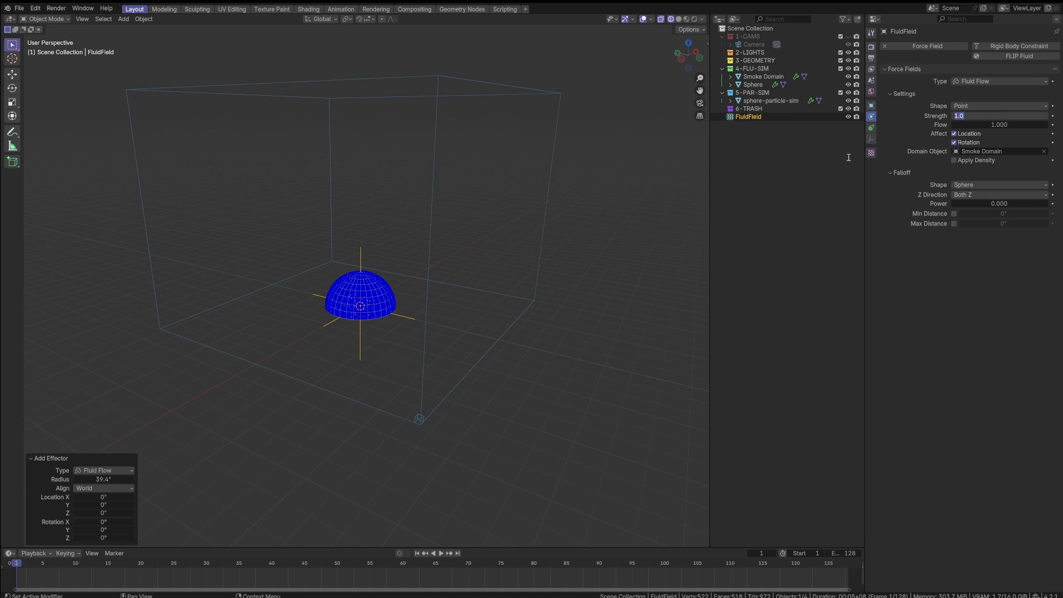
pyautogui.write('8')
pyautogui.press('Return')
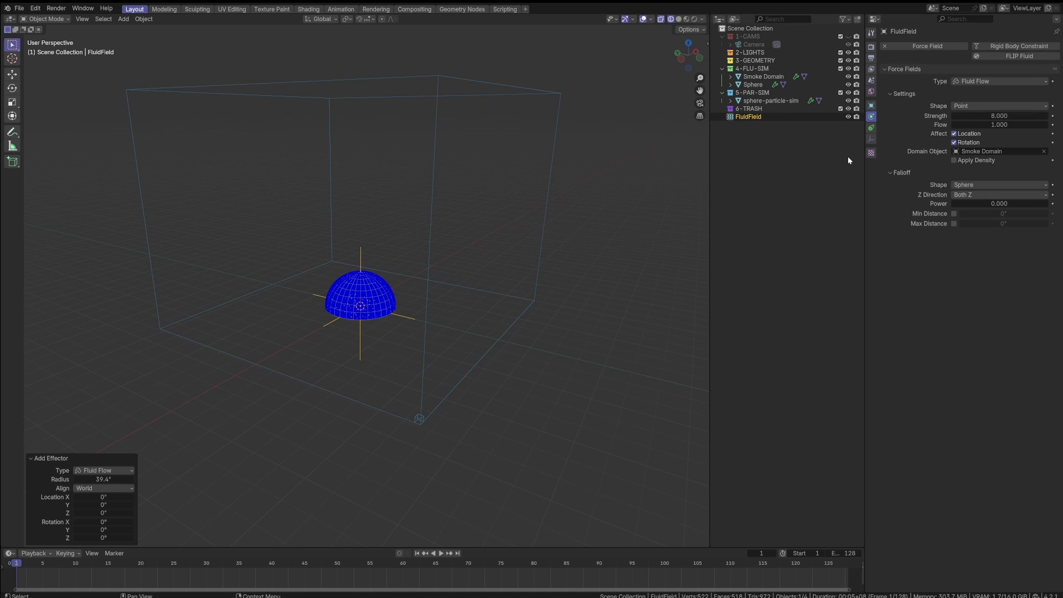
pyautogui.scroll(-2, 410, 366)
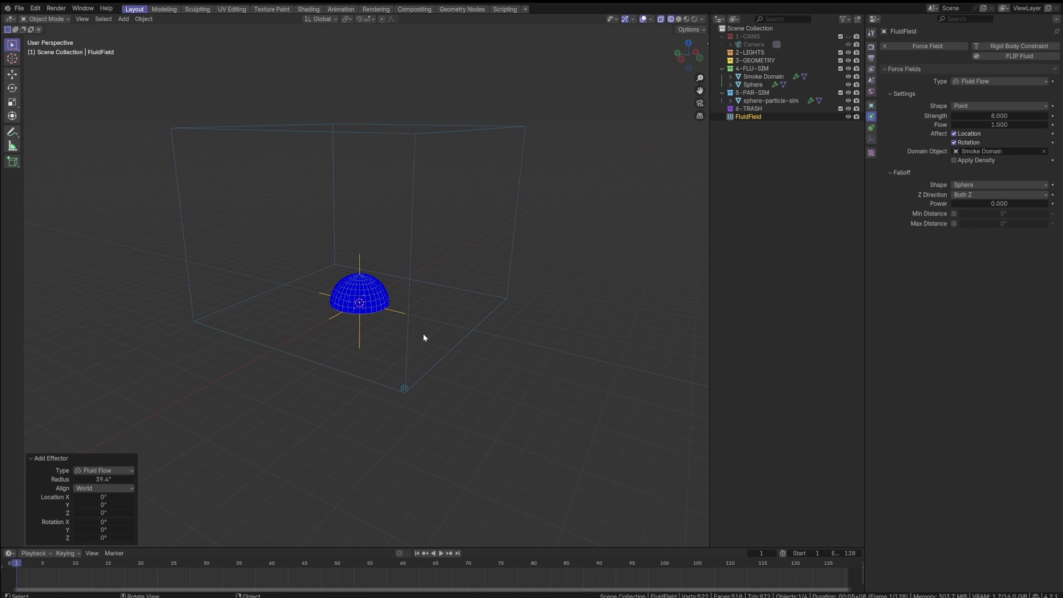
pyautogui.hotkey('ctrl', 's')
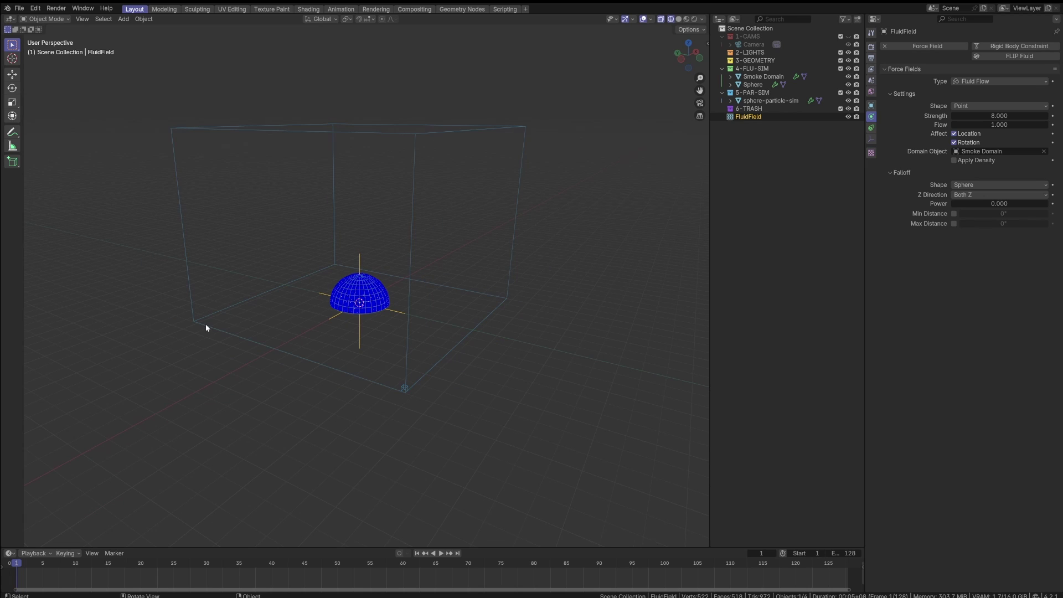
# - Play the animation to about frame 57 to check how the particles follow the fluid field, and return to the first frame
pyautogui.press('space')
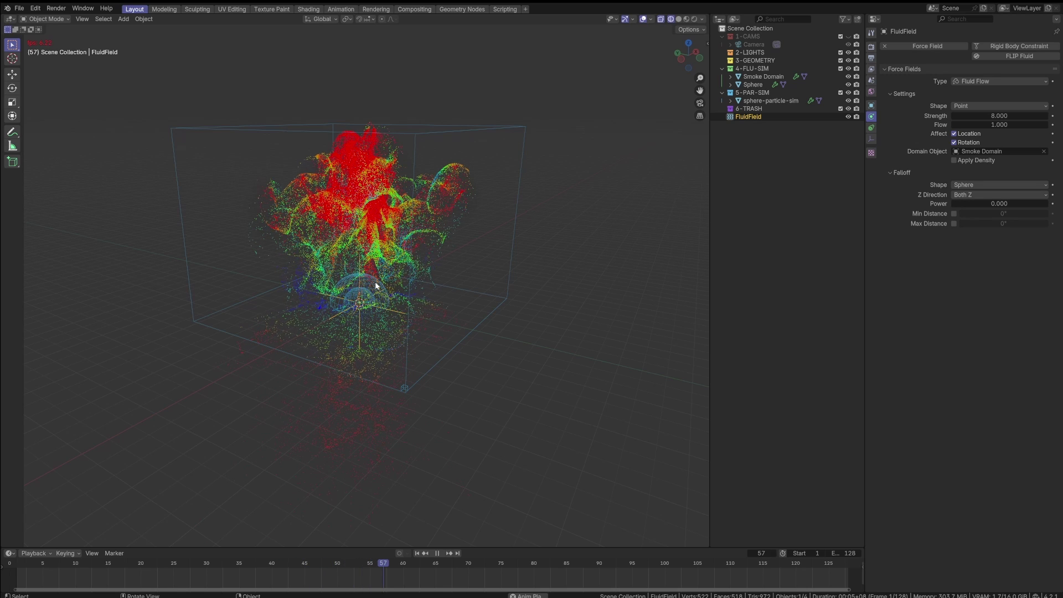
pyautogui.press('space')
pyautogui.hotkey('shift', 'Left')
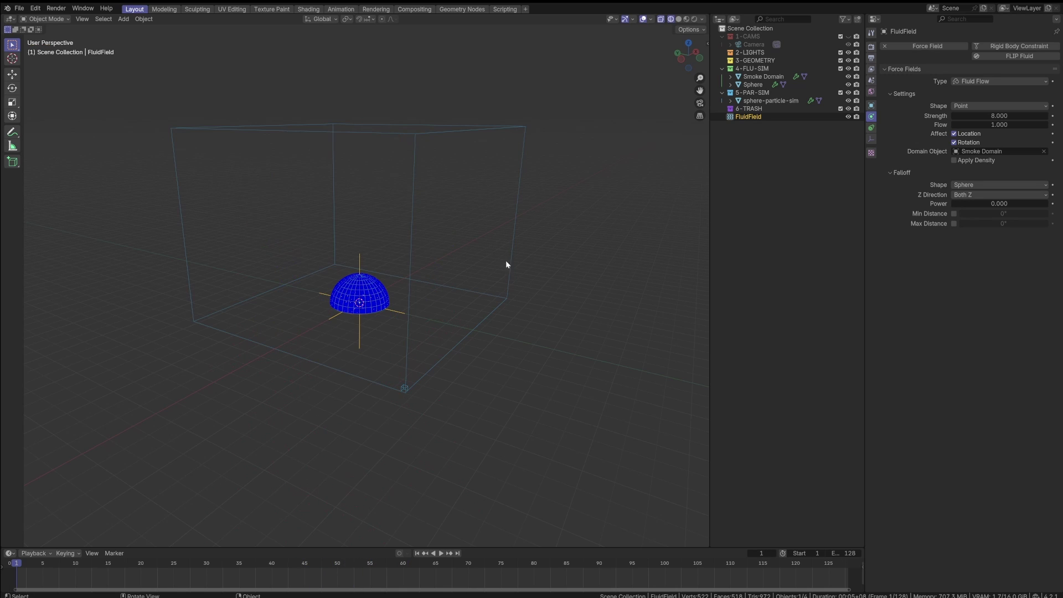
# - Hide the 4-FLU-SIM collection and play the animation to about frame 65 to inspect the particles from the left view
pyautogui.click(848, 68)
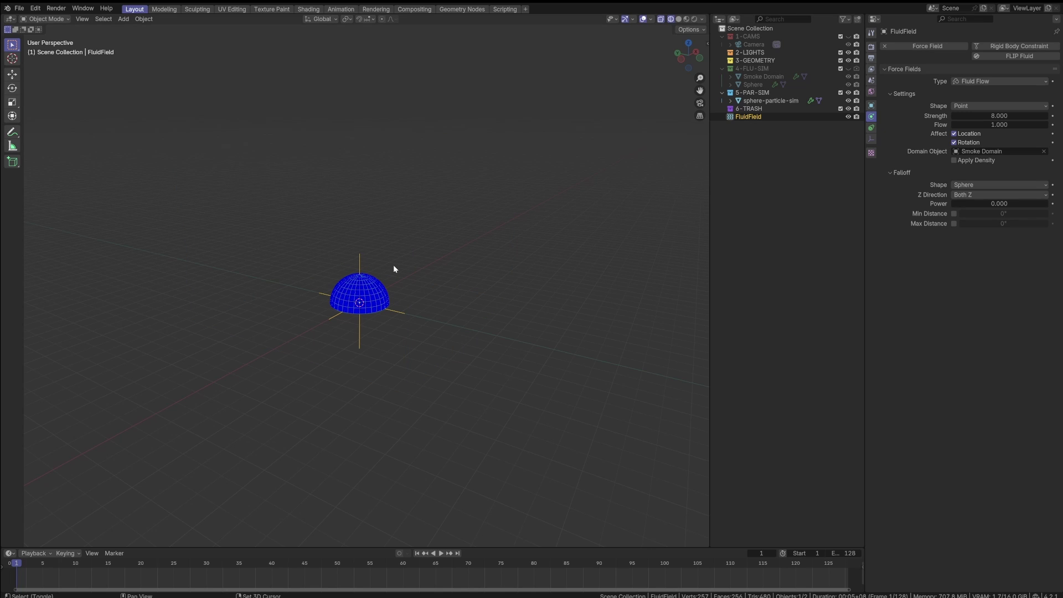
pyautogui.press('space')
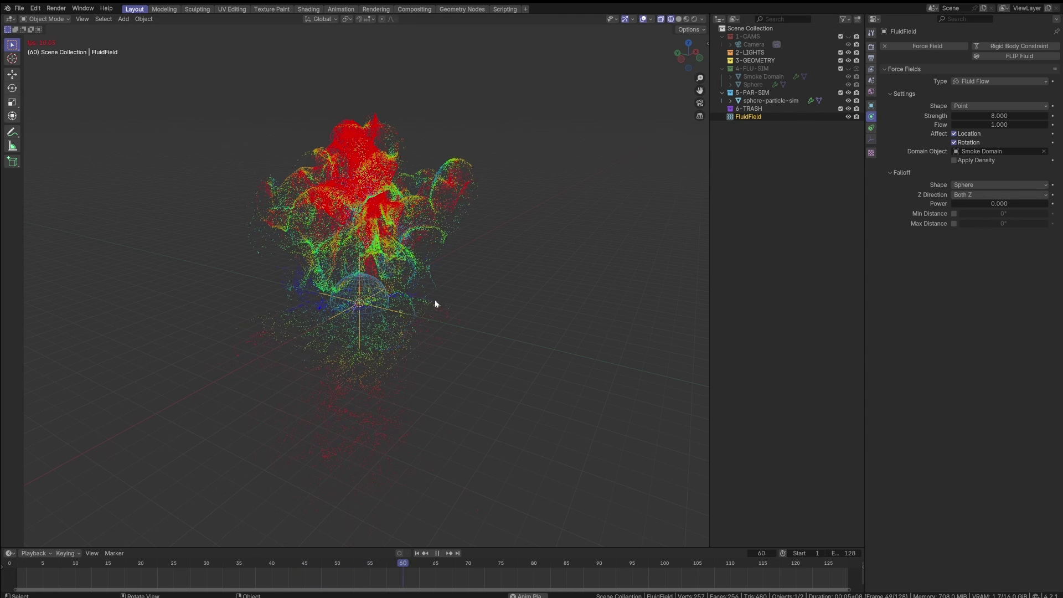
pyautogui.press('space')
pyautogui.press('`')
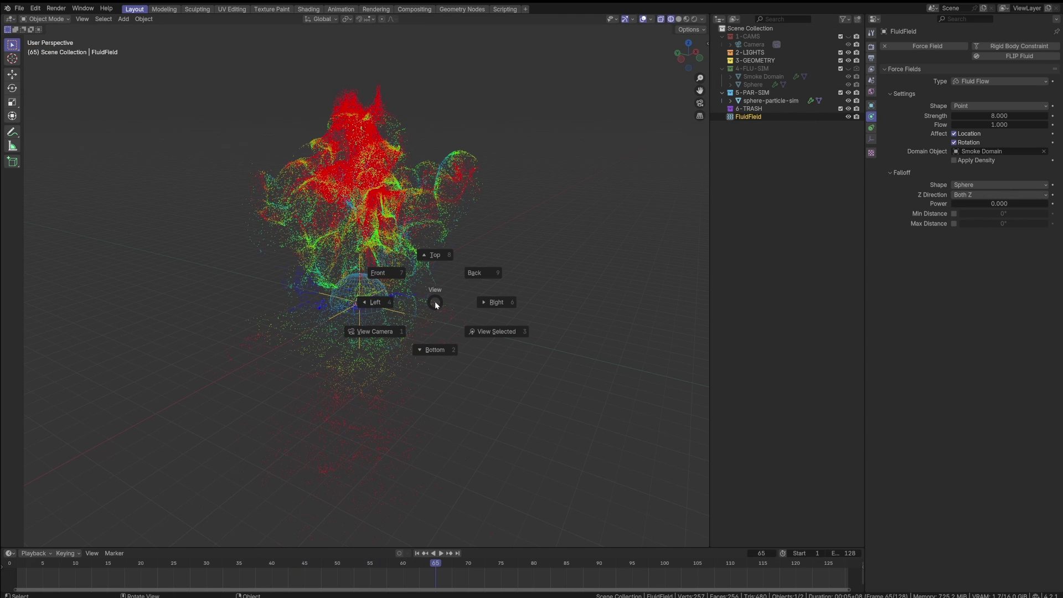
pyautogui.click(397, 318)
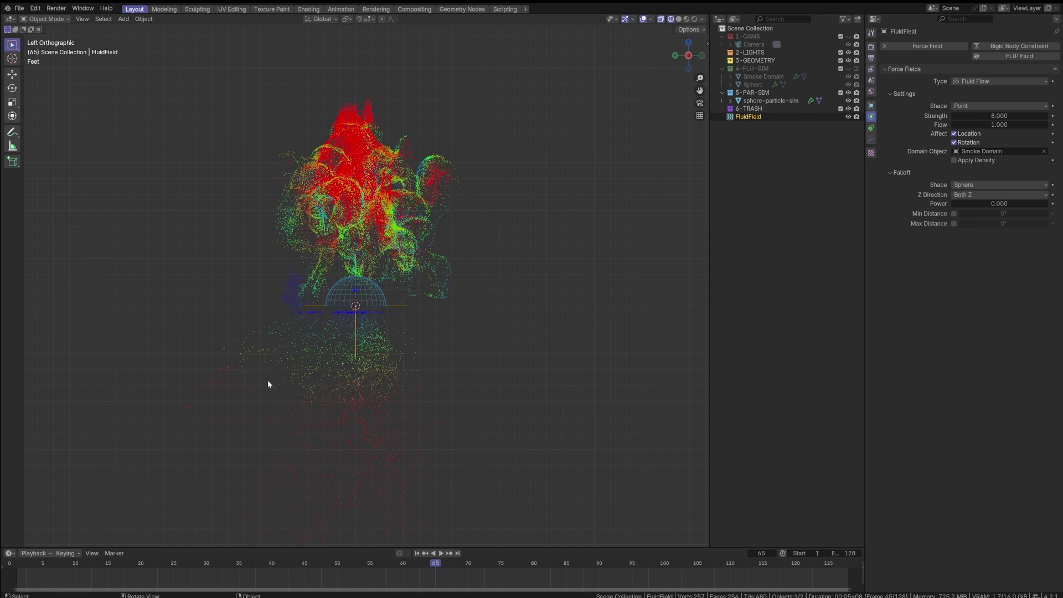
pyautogui.scroll(-1, 331, 386)
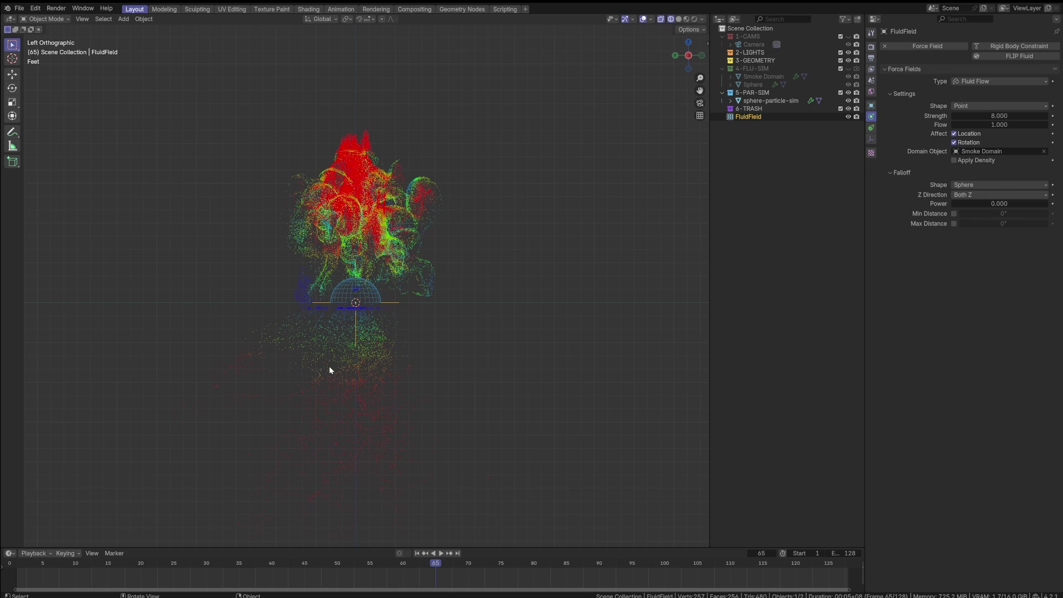
# - Move FluidField into the 5-PAR-SIM collection and open the particle settings of sphere-particle-sim
pyautogui.moveTo(753, 118); pyautogui.dragTo(752, 93)
pyautogui.click(770, 109)
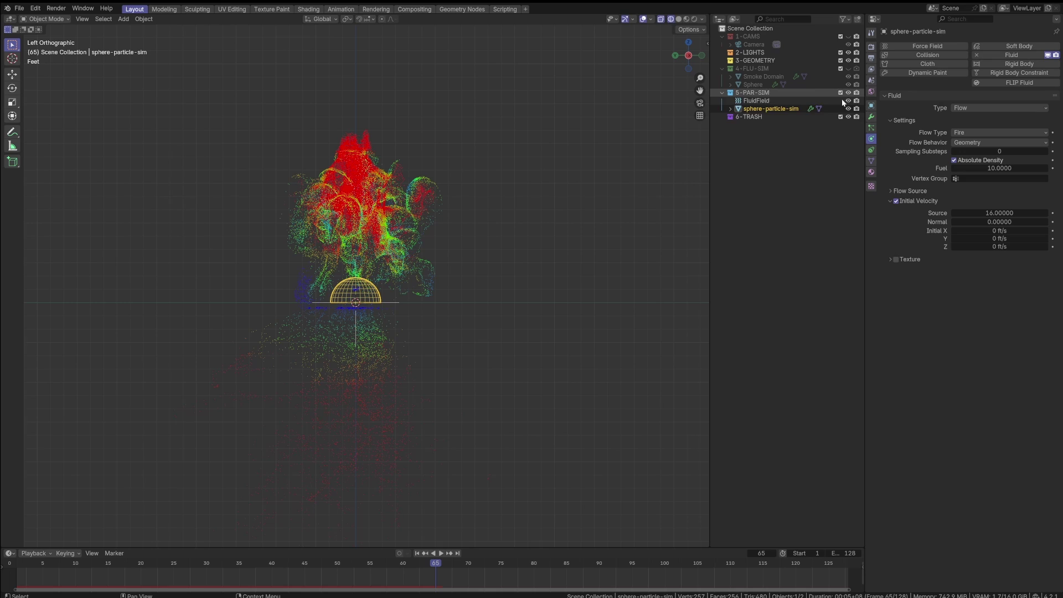
pyautogui.click(872, 128)
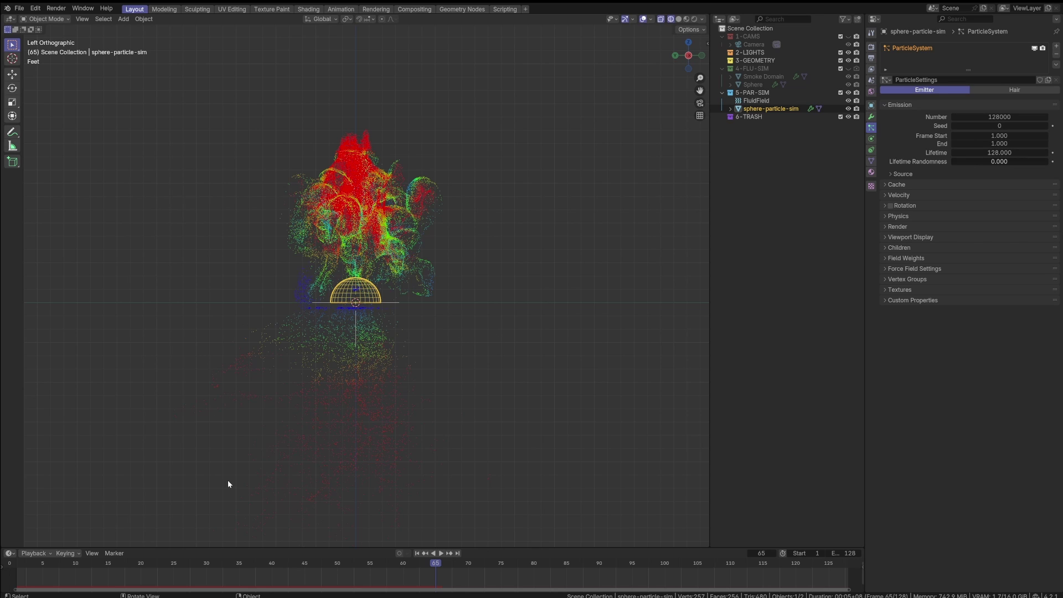
pyautogui.scroll(-1, 339, 350)
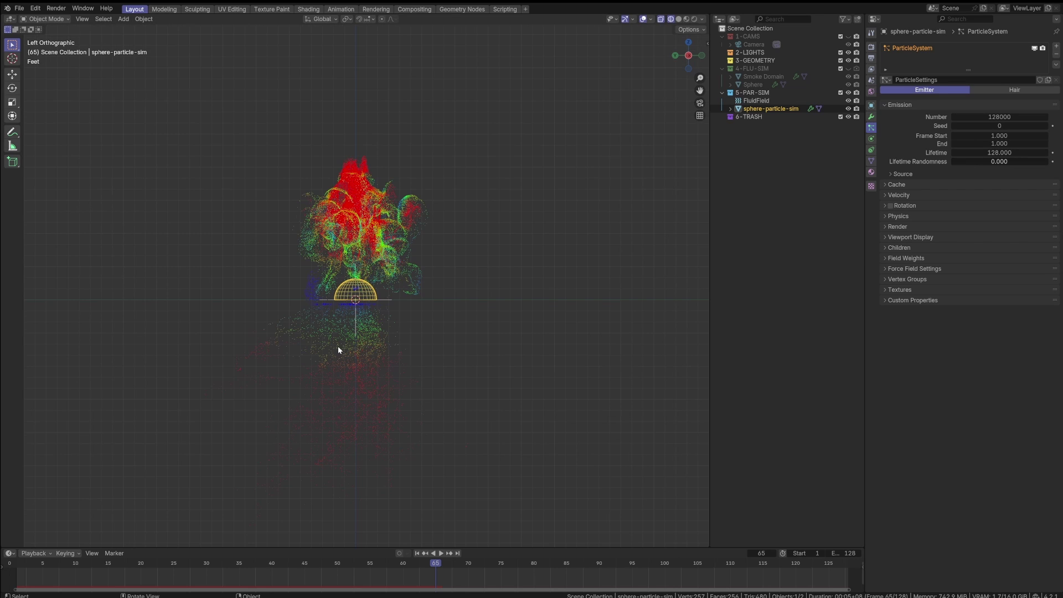
pyautogui.moveTo(415, 324); pyautogui.dragTo(366, 313, button='middle')
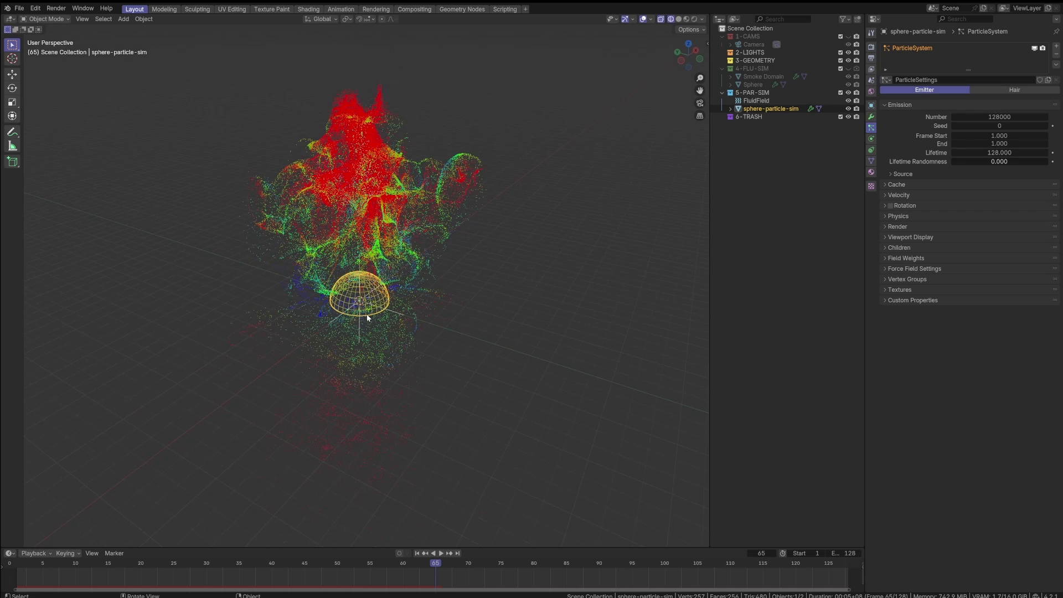
pyautogui.hotkey('shift', 'a')
pyautogui.moveTo(360, 181)
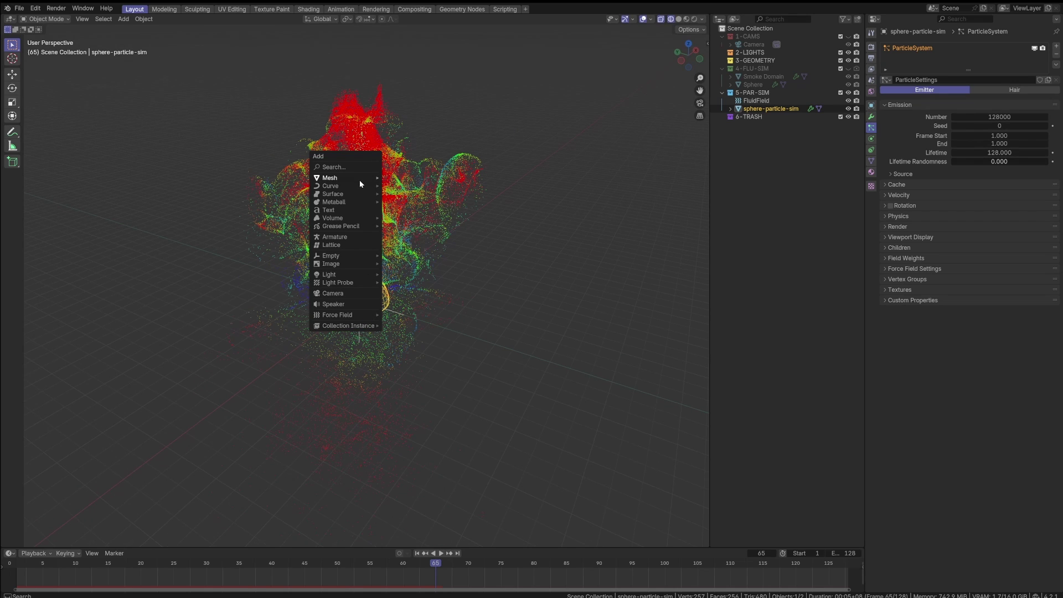
pyautogui.click(404, 192)
pyautogui.hotkey('ctrl', 'z')
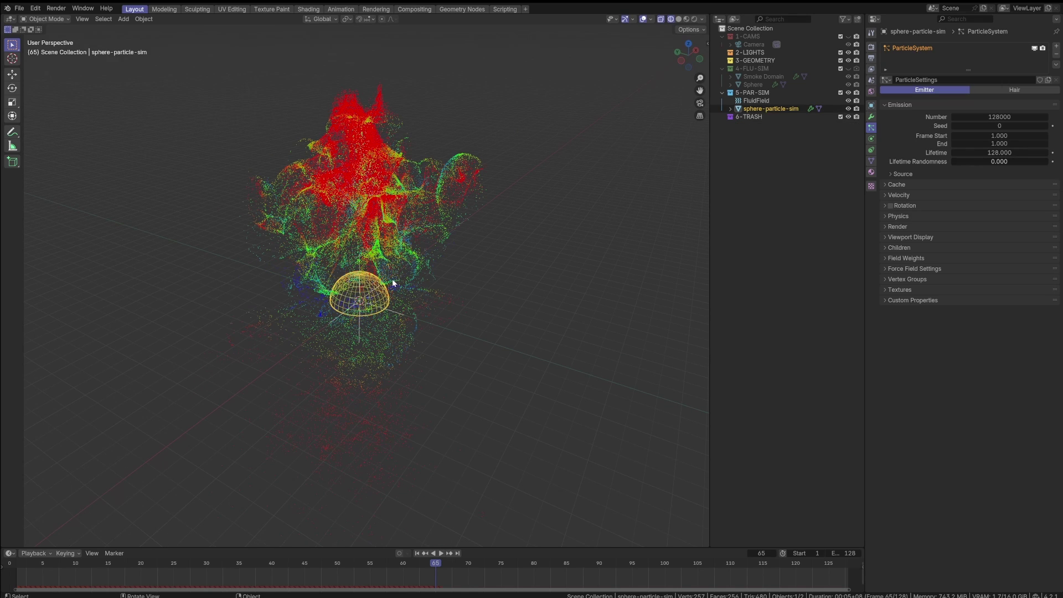
# - Add a plane at the origin and scale it up by about 9.8 and again by about 1.22 so it extends beyond the particles
pyautogui.hotkey('shift', 'a')
pyautogui.click(437, 287)
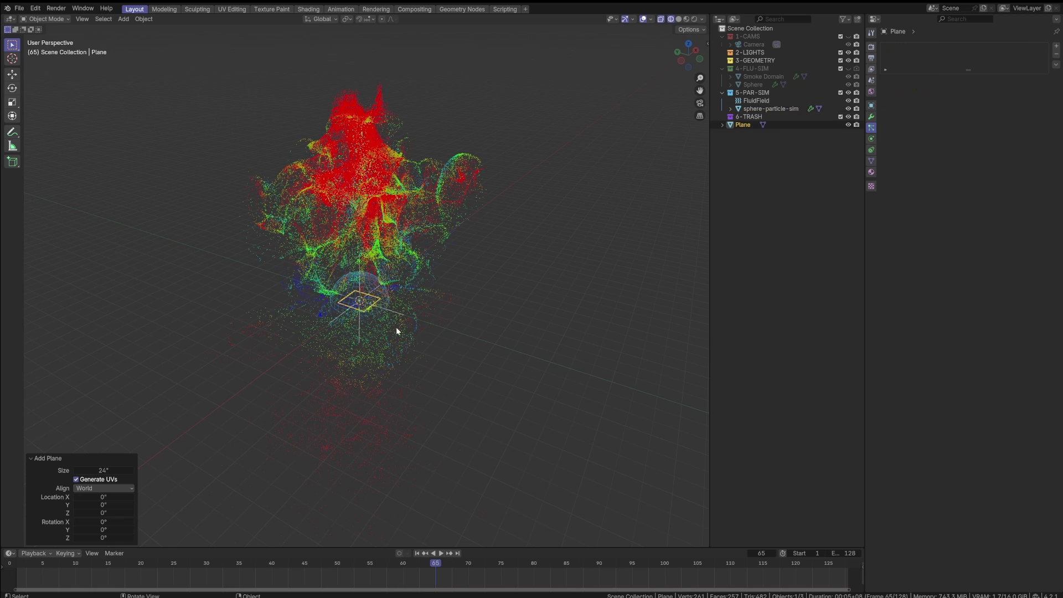
pyautogui.press('s')
pyautogui.click(687, 497)
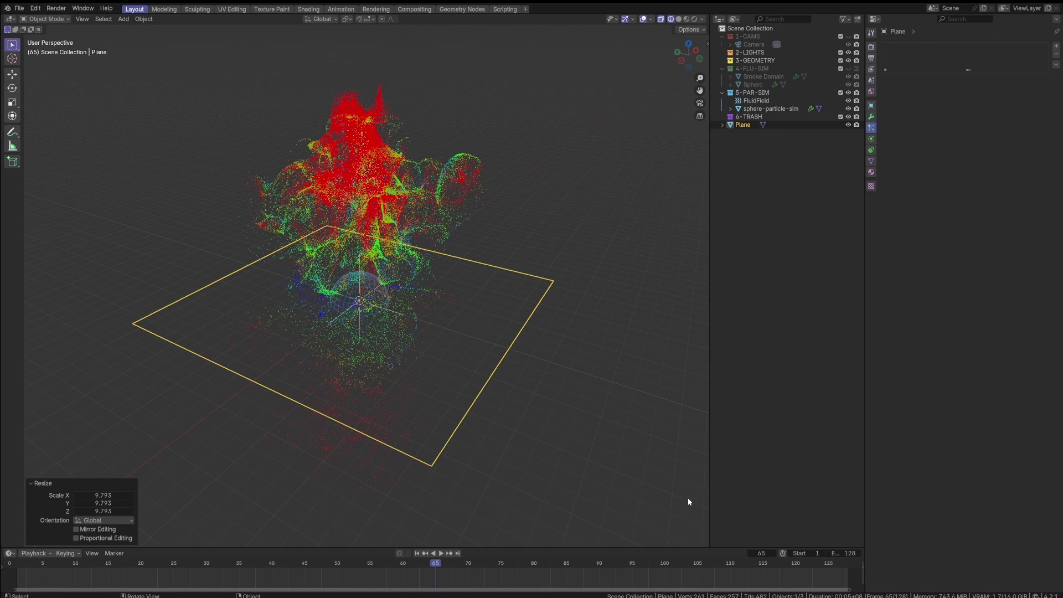
pyautogui.press('ctrl+KP_3')
pyautogui.click(526, 297)
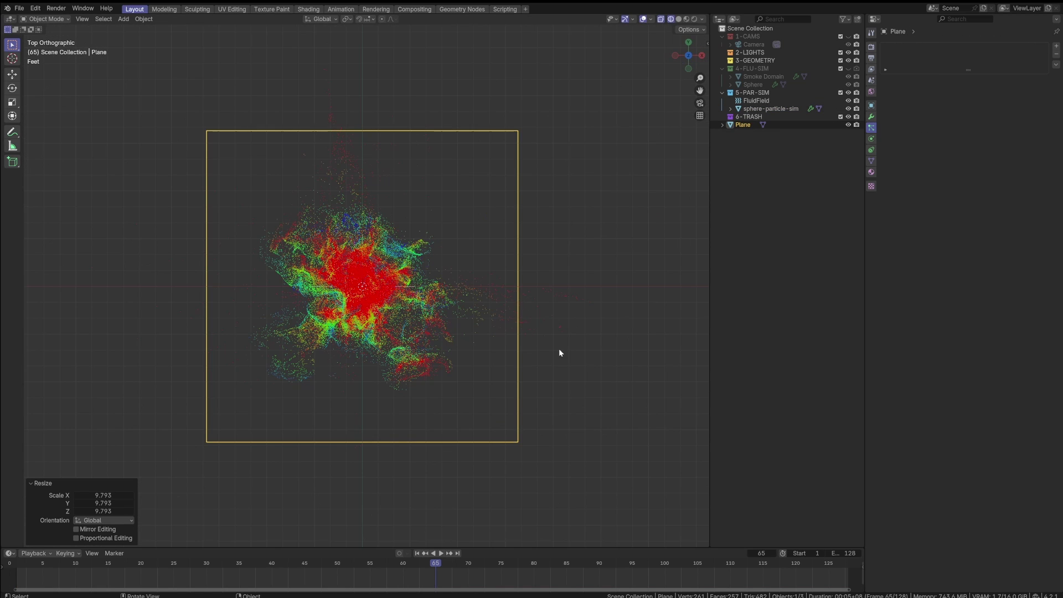
pyautogui.press('s')
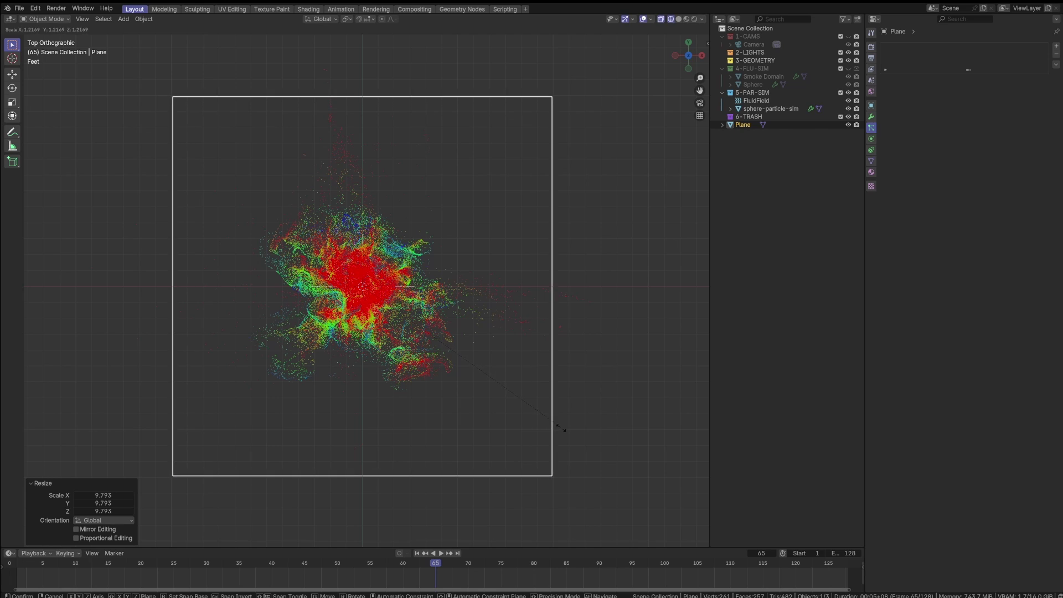
pyautogui.click(562, 418)
pyautogui.moveTo(562, 418); pyautogui.dragTo(403, 333, button='middle')
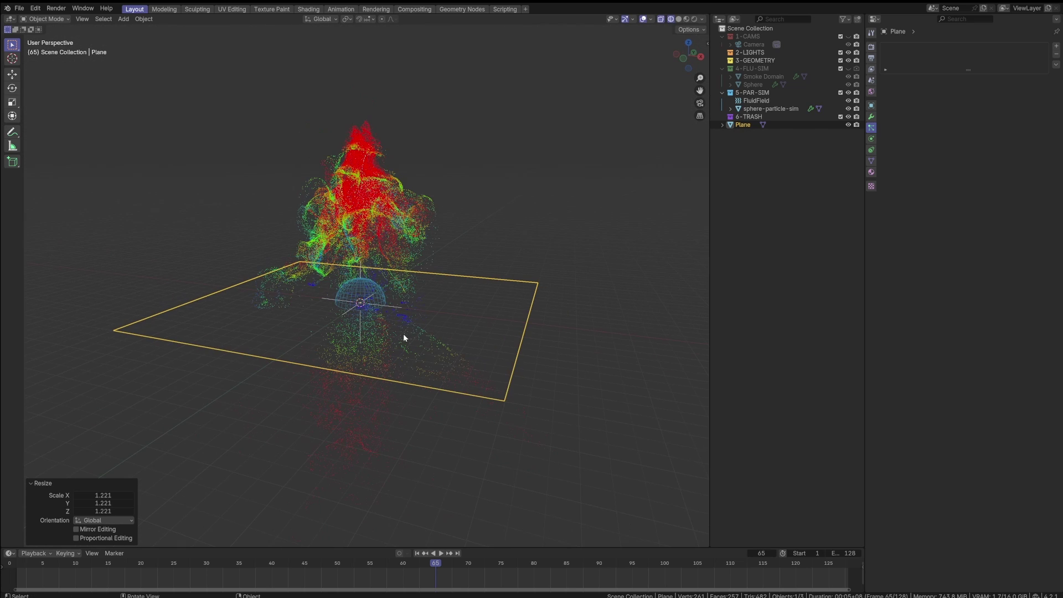
# - Move the plane down along Z by about 6 inches, just below the half sphere's base, working in the left view
pyautogui.press('`')
pyautogui.scroll(3, 377, 322)
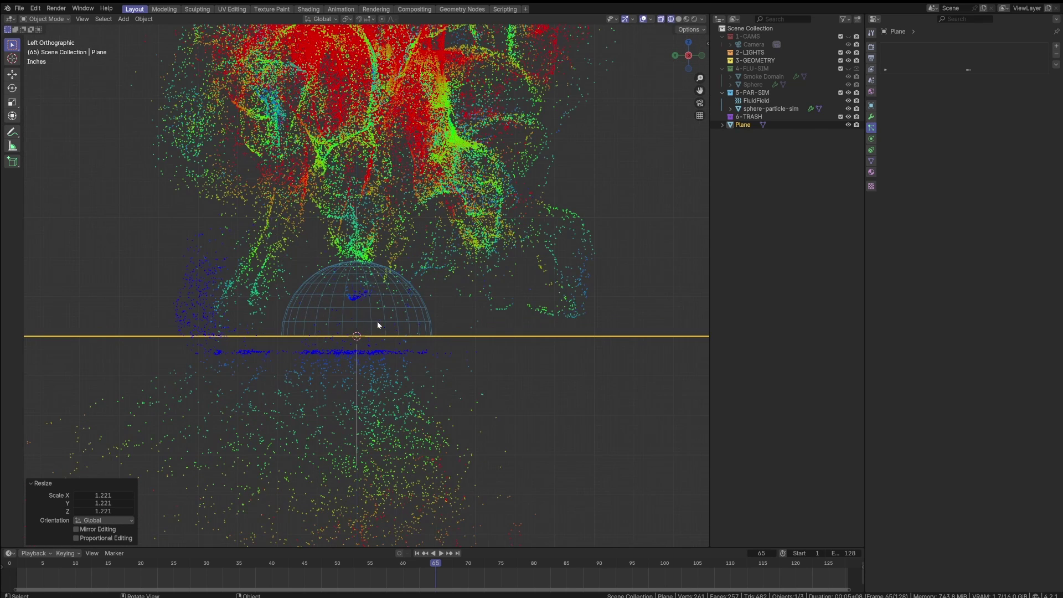
pyautogui.press('g')
pyautogui.press('z')
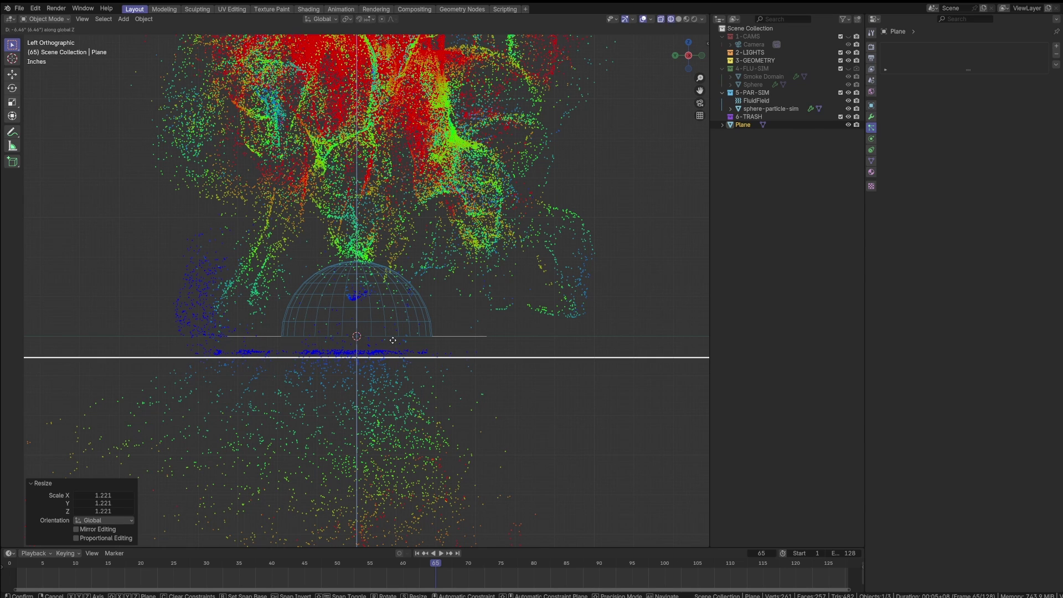
pyautogui.click(394, 342)
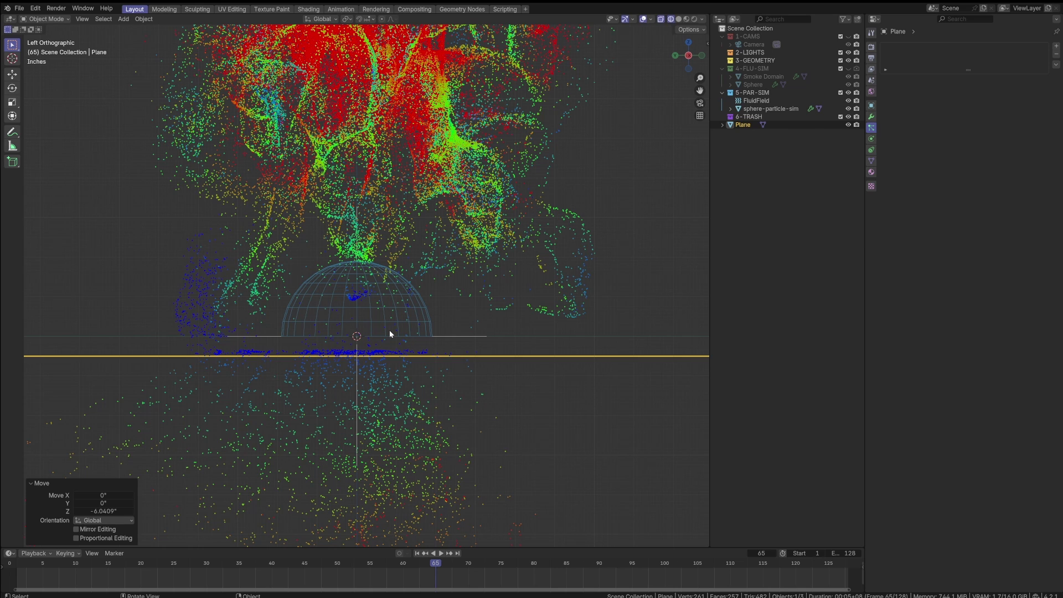
pyautogui.press('g')
pyautogui.press('z')
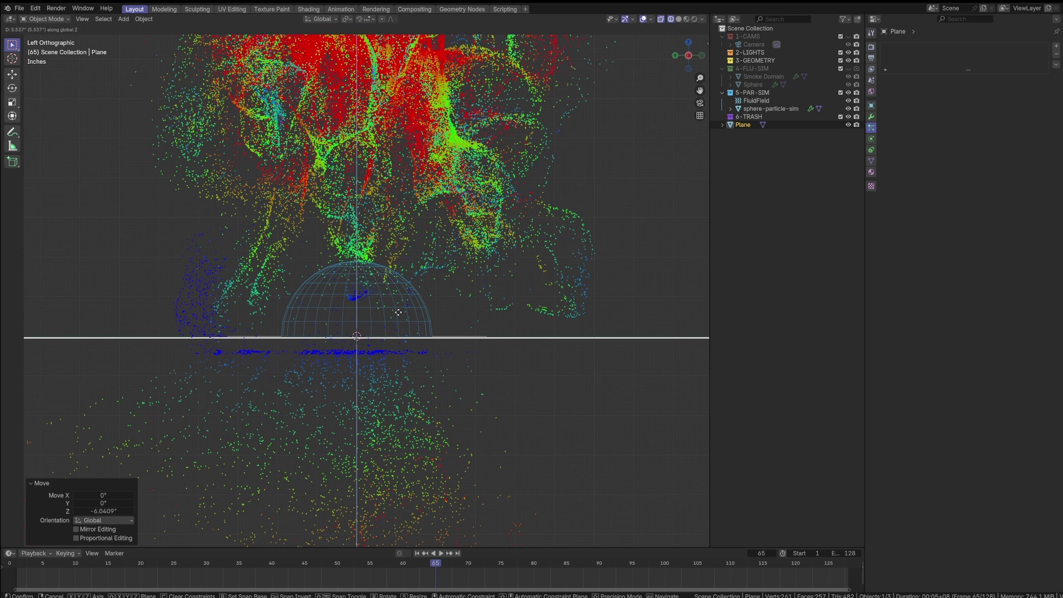
pyautogui.rightClick(398, 312)
pyautogui.scroll(-5, 420, 344)
pyautogui.scroll(3, 422, 321)
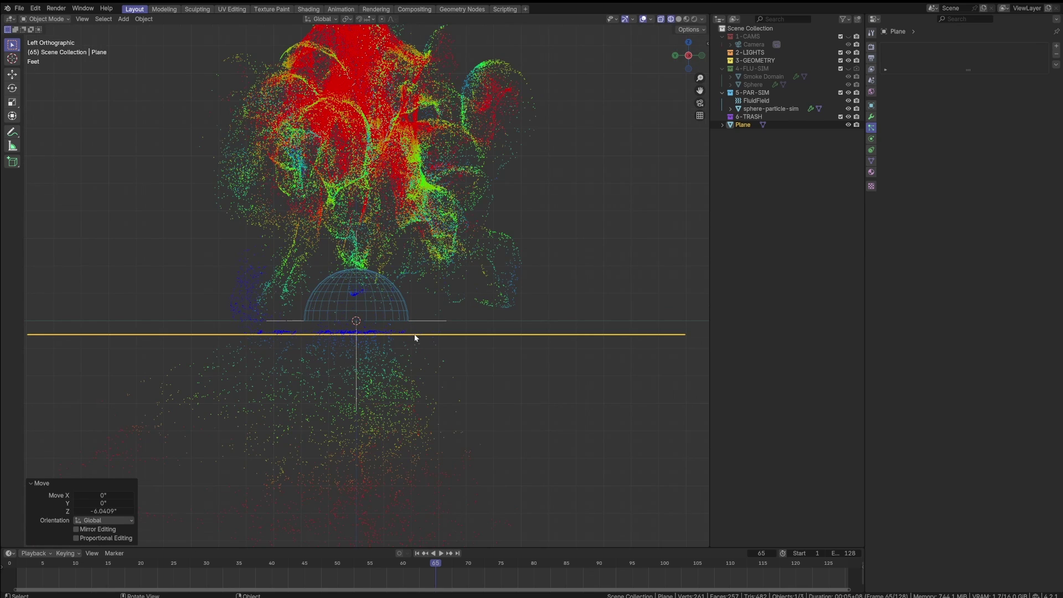
# - Move the plane into the 5-PAR-SIM collection
pyautogui.scroll(-2, 415, 338)
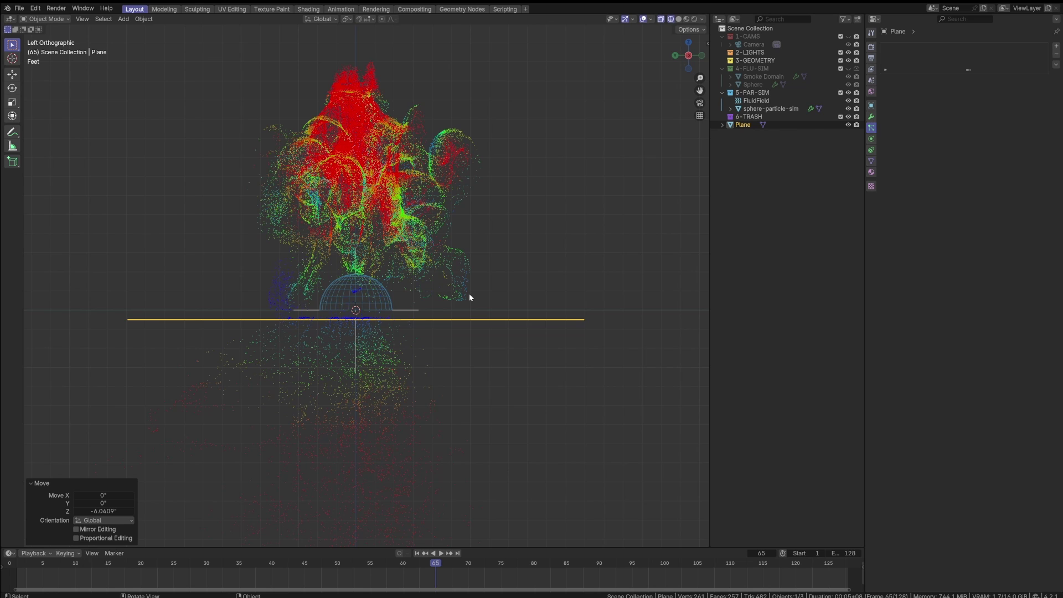
pyautogui.moveTo(467, 311); pyautogui.dragTo(313, 301, button='middle')
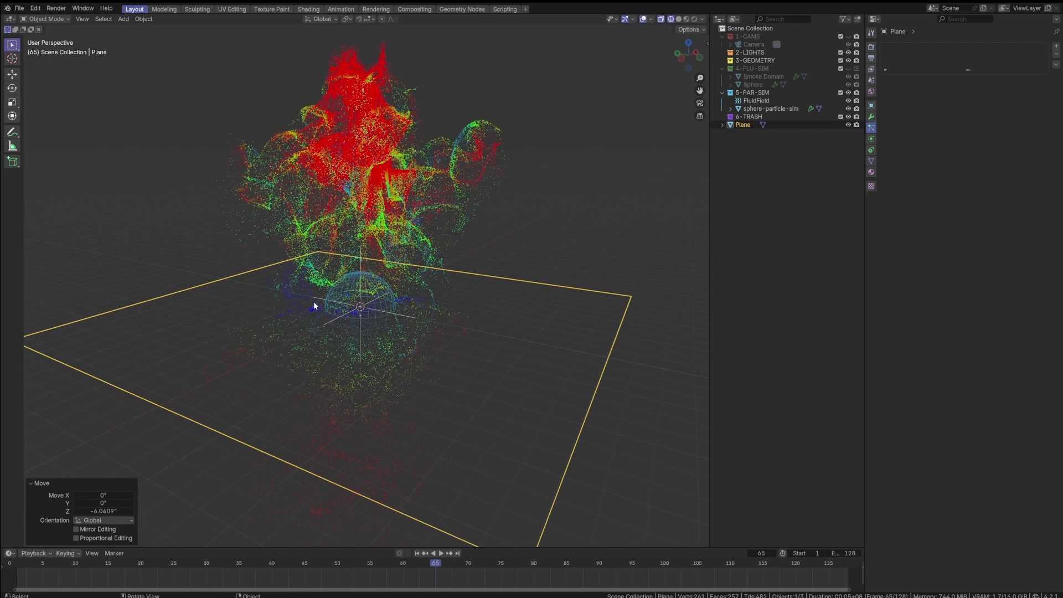
pyautogui.press('m')
pyautogui.click(295, 304)
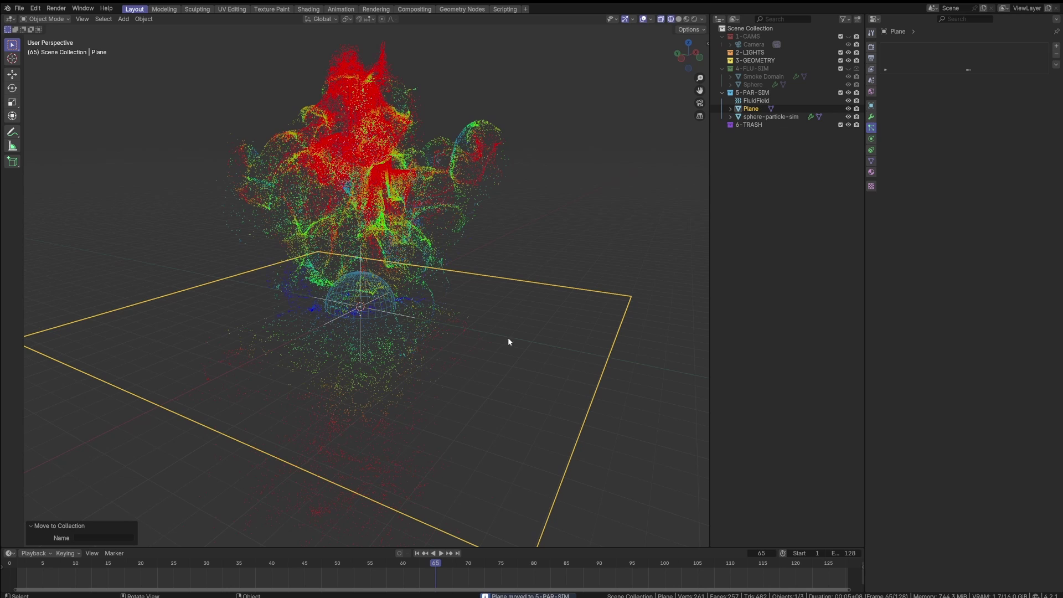
# - Enable Collision physics on the plane so it acts as an obstacle for the particles
pyautogui.scroll(-3, 384, 321)
pyautogui.scroll(2, 411, 358)
pyautogui.scroll(-2, 415, 354)
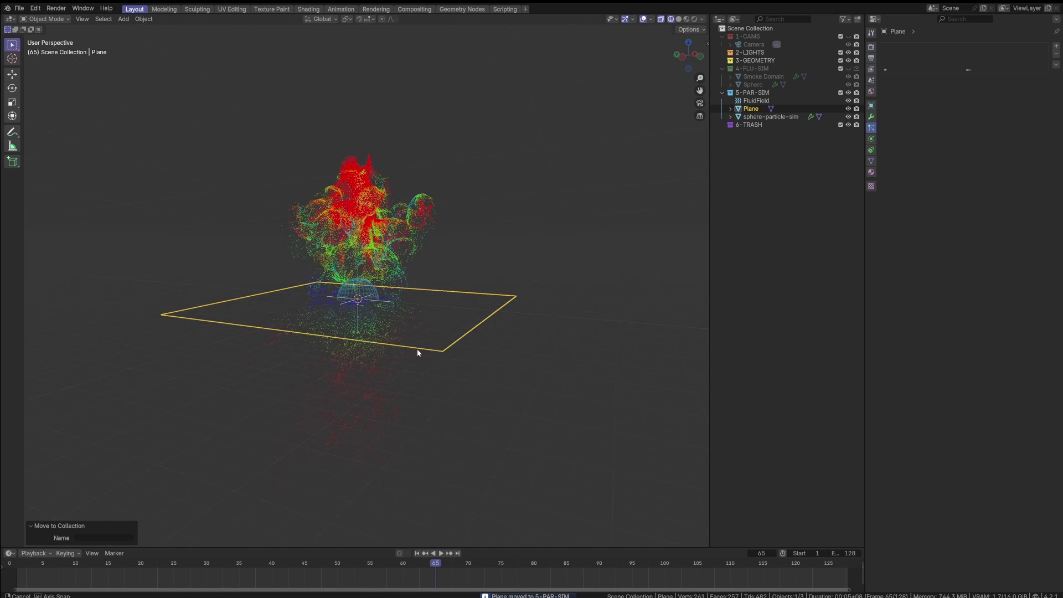
pyautogui.scroll(4, 393, 299)
pyautogui.scroll(-1, 389, 278)
pyautogui.moveTo(389, 279); pyautogui.dragTo(391, 282, button='middle')
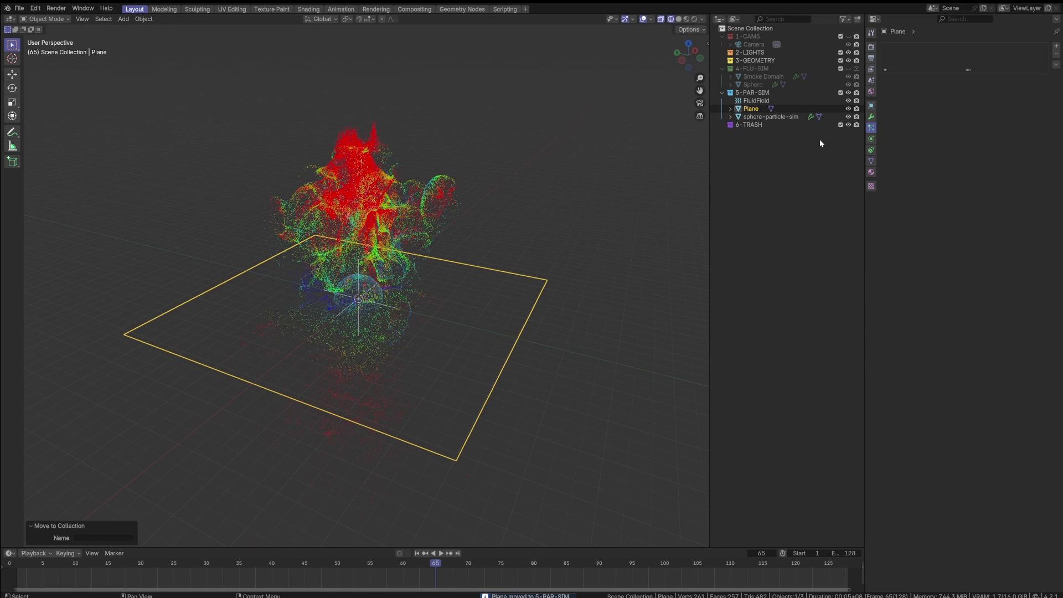
pyautogui.click(872, 139)
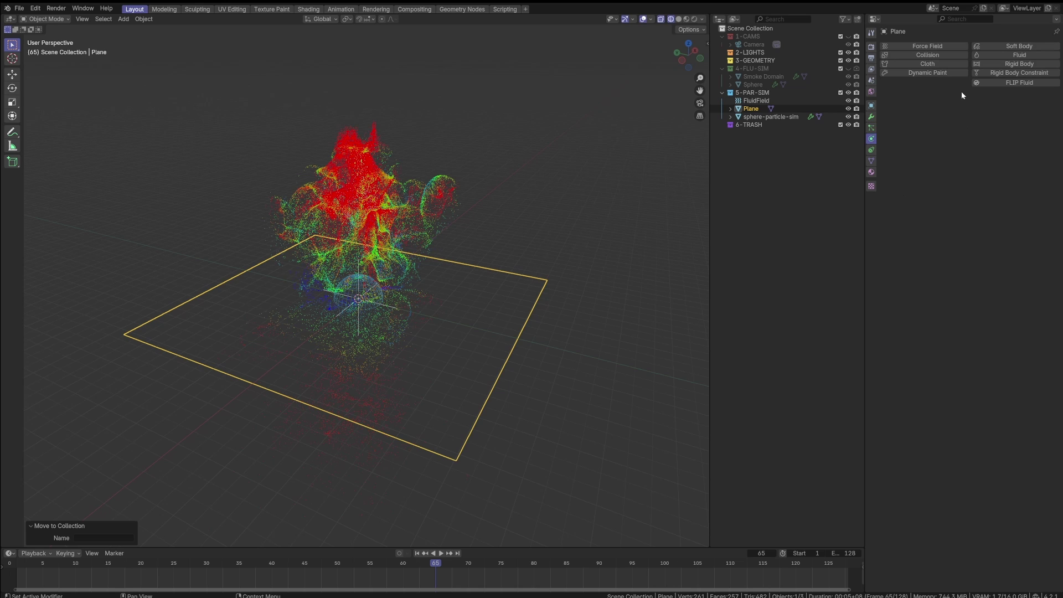
pyautogui.click(944, 56)
# - Play the animation from frame 1 to about frame 49 in the left view to check the particles against the plane
pyautogui.moveTo(445, 194); pyautogui.dragTo(389, 231, button='middle')
pyautogui.hotkey('shift', 'Left')
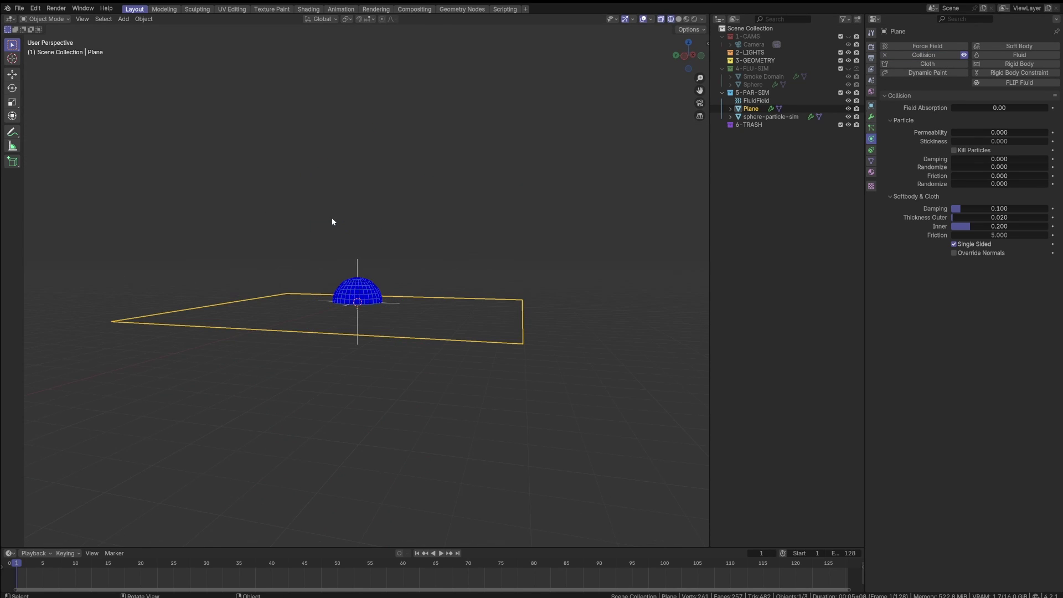
pyautogui.press('KP_3')
pyautogui.press('space')
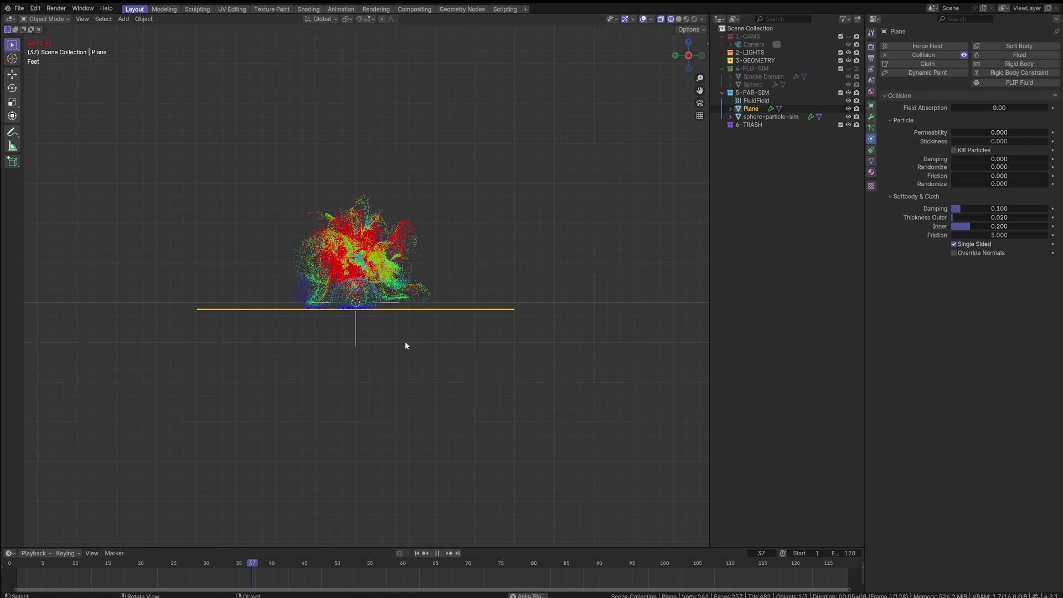
pyautogui.press('space')
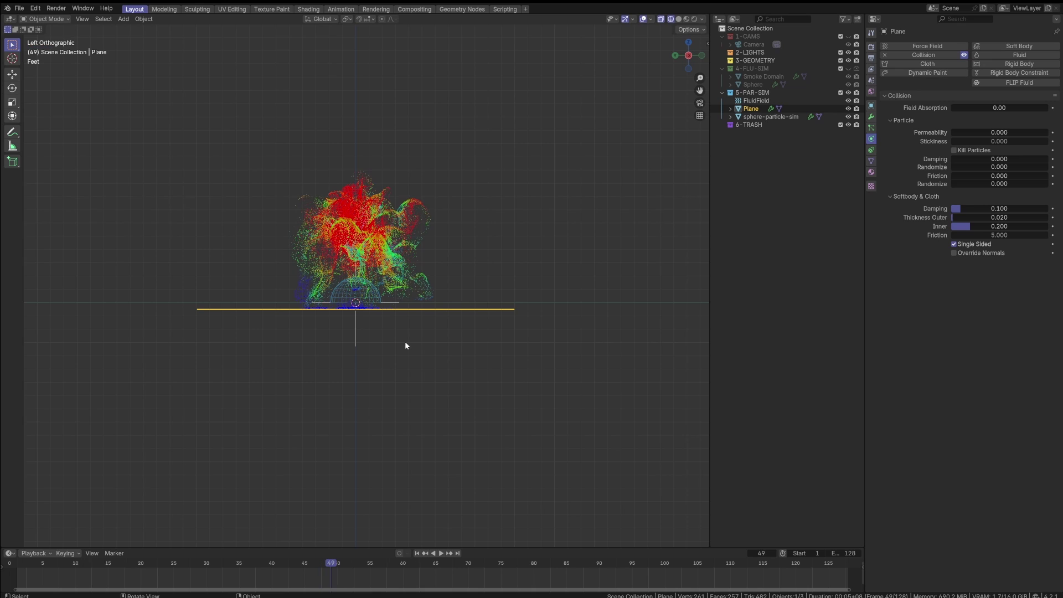
# - Return to frame 1 and set the plane's Z location to 0 so it lies at the half sphere's base
pyautogui.hotkey('shift', 'Left')
pyautogui.scroll(4, 413, 311)
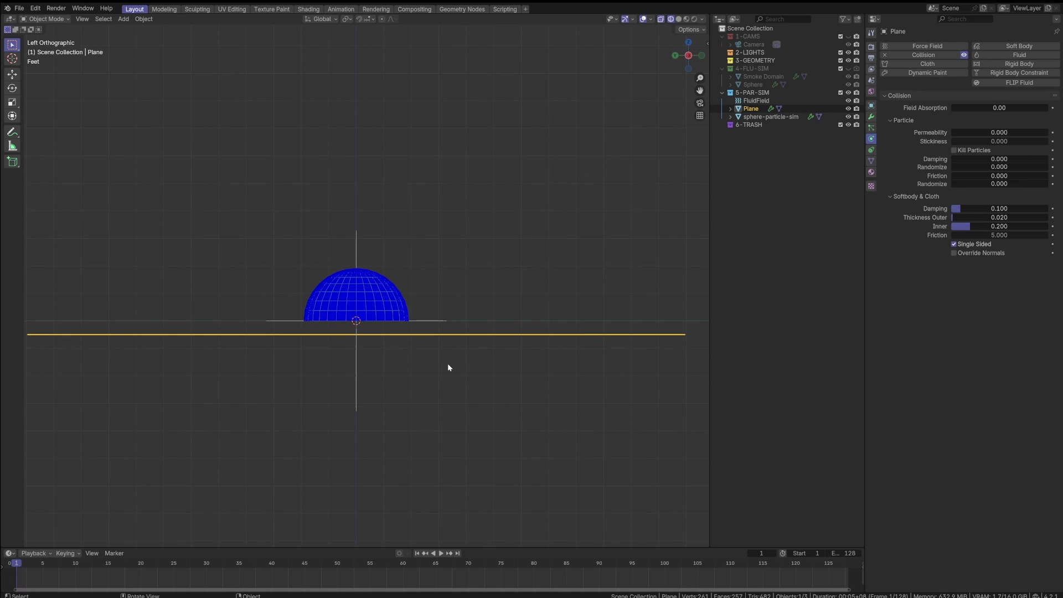
pyautogui.press('n')
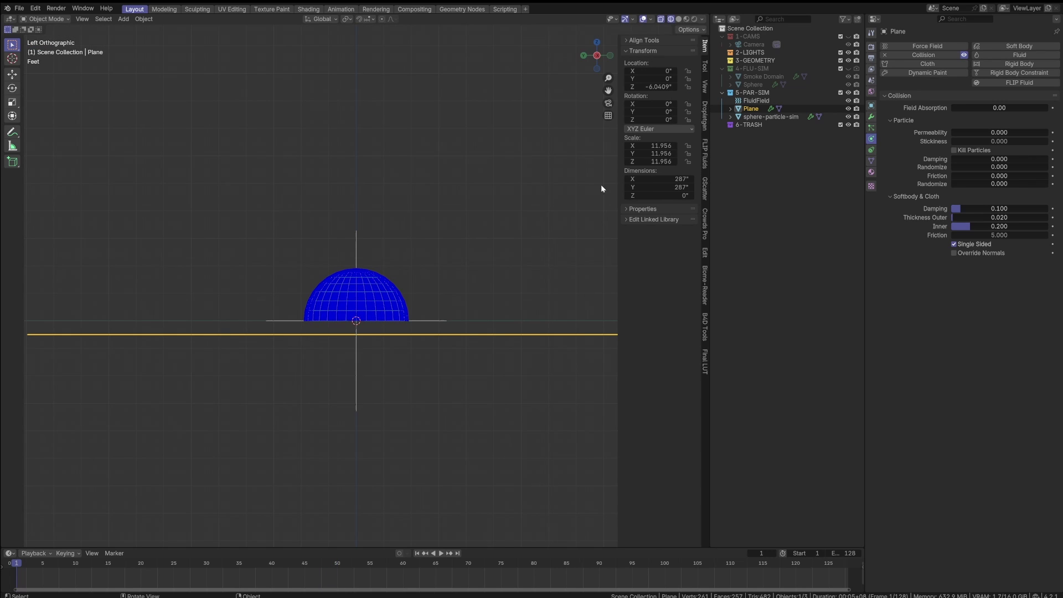
pyautogui.click(656, 87)
pyautogui.write('0')
pyautogui.press('Return')
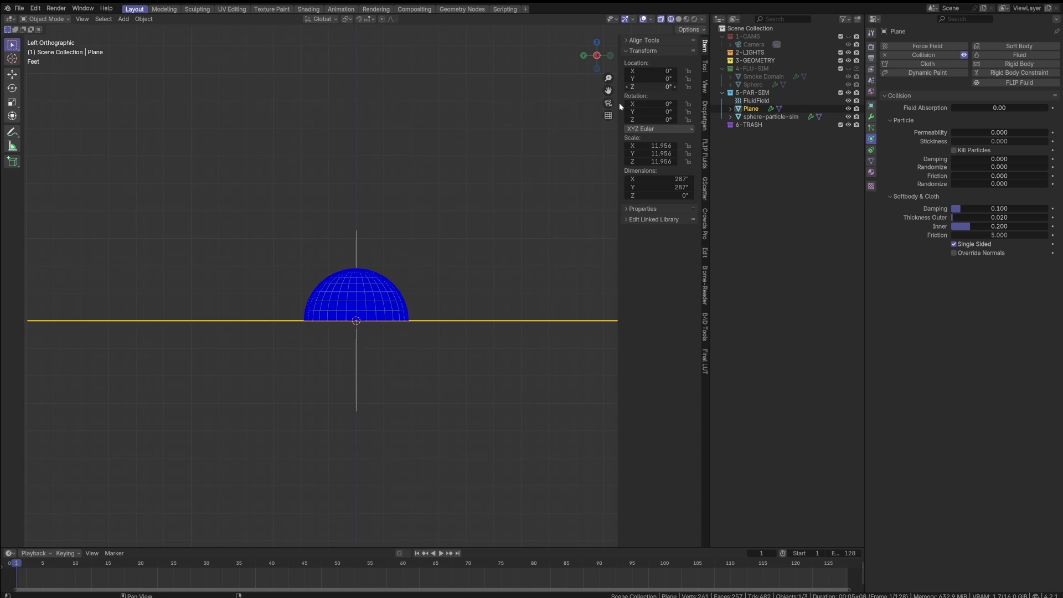
# - Play the animation in the left view and again in perspective to examine how the particles collide with the plane
pyautogui.scroll(-3, 540, 154)
pyautogui.press('space')
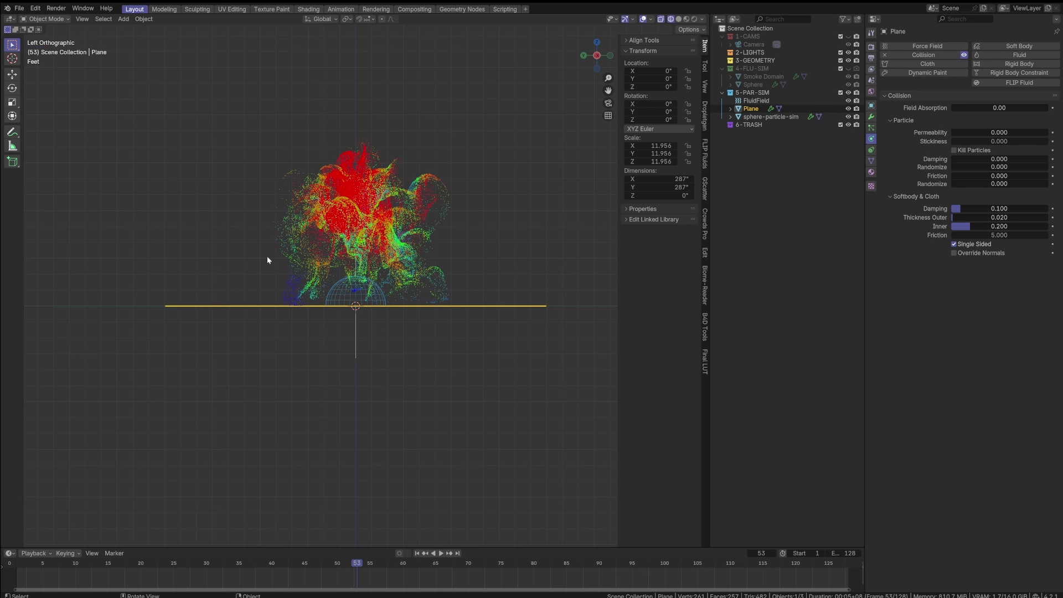
pyautogui.hotkey('shift', 'Left')
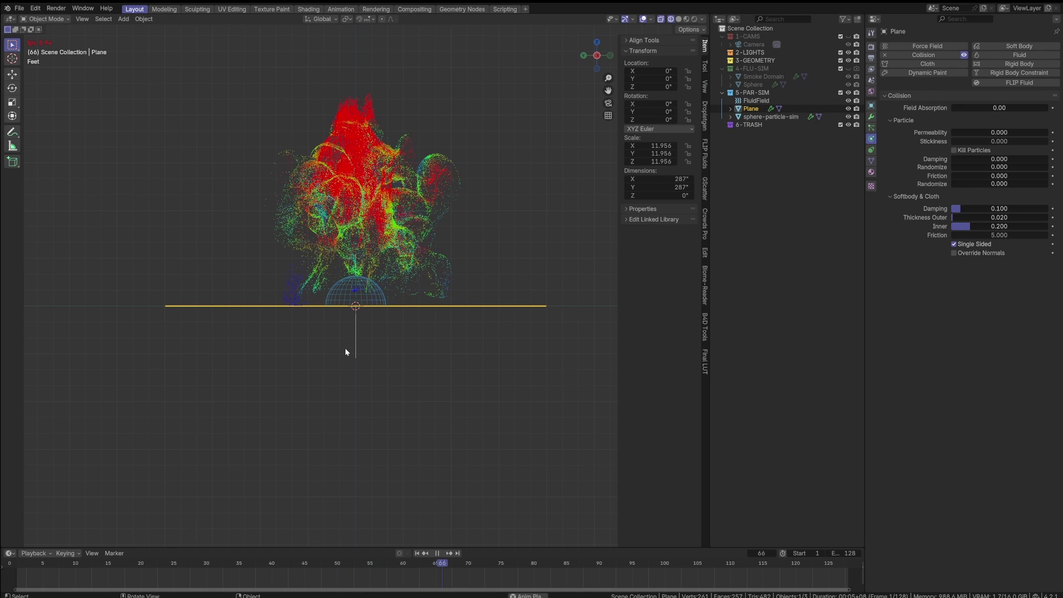
pyautogui.scroll(5, 309, 311)
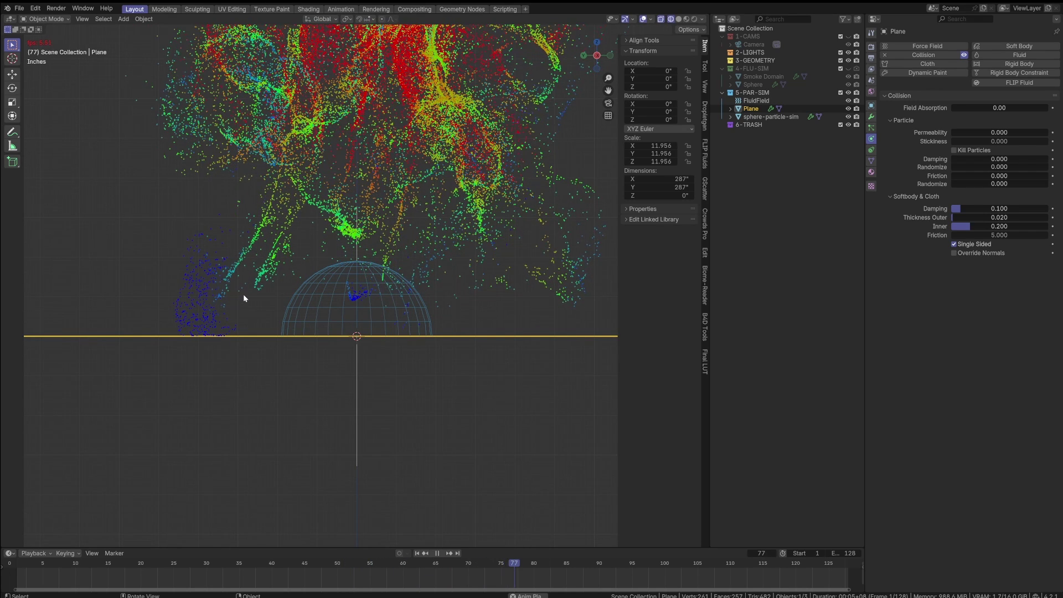
pyautogui.press('Escape')
pyautogui.scroll(-4, 400, 304)
pyautogui.moveTo(400, 303); pyautogui.dragTo(342, 307, button='middle')
pyautogui.press('space')
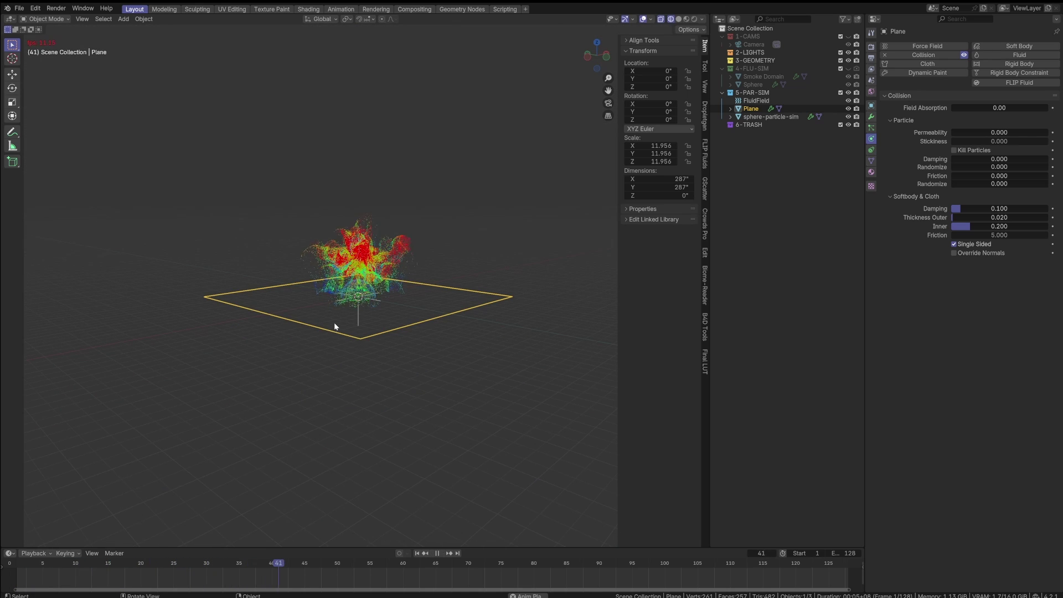
pyautogui.press('Escape')
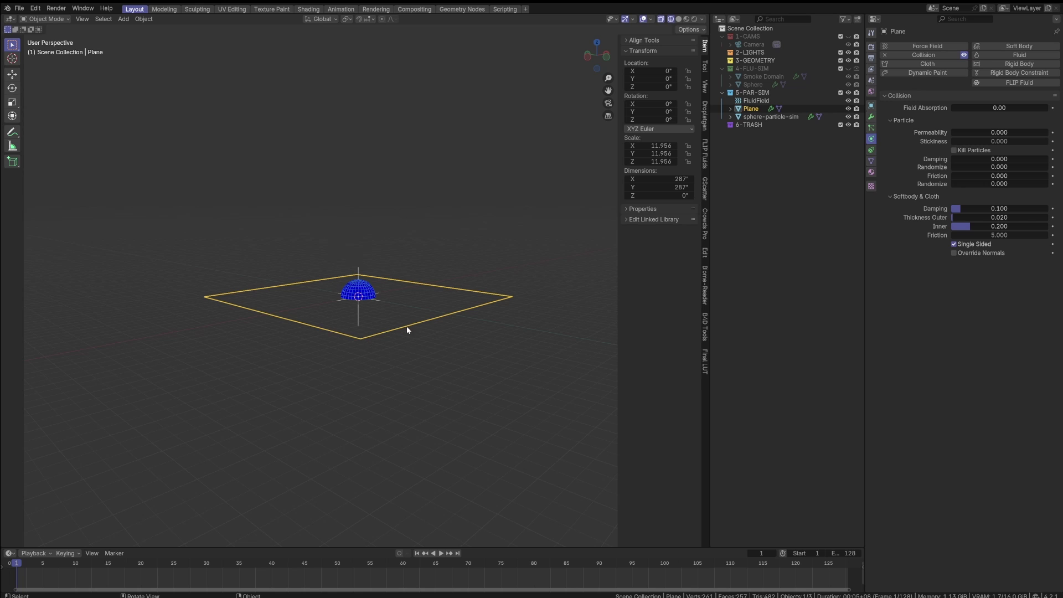
# - Set the Flow of the FluidField force field to 0.6
pyautogui.scroll(5, 407, 326)
pyautogui.keyDown('shift'); pyautogui.moveTo(388, 303); pyautogui.dragTo(383, 289, button='middle'); pyautogui.keyUp('shift')
pyautogui.scroll(-4, 351, 246)
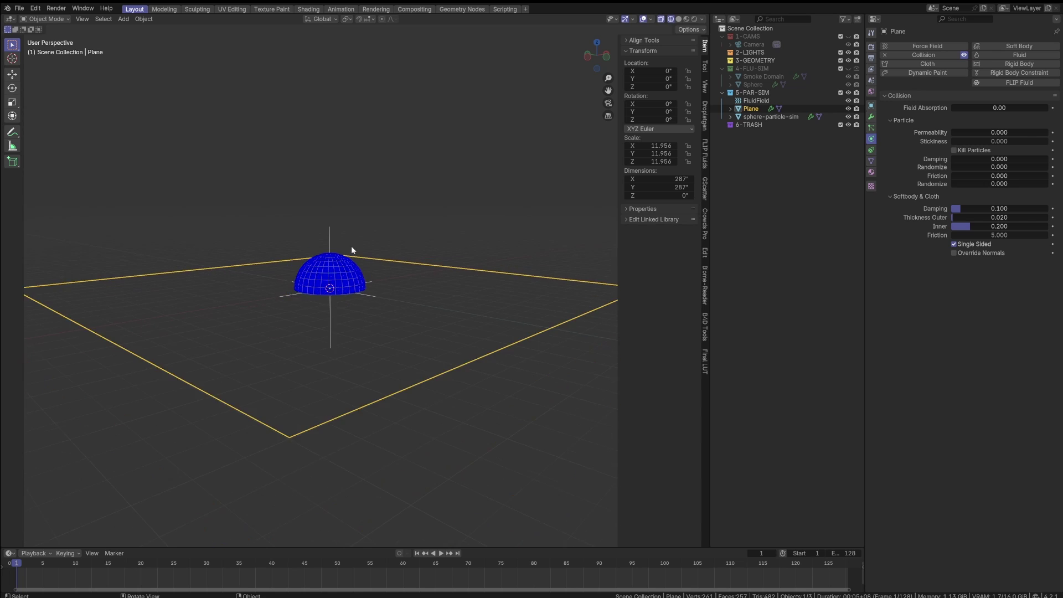
pyautogui.moveTo(351, 246); pyautogui.dragTo(363, 267, button='middle')
pyautogui.scroll(2, 361, 270)
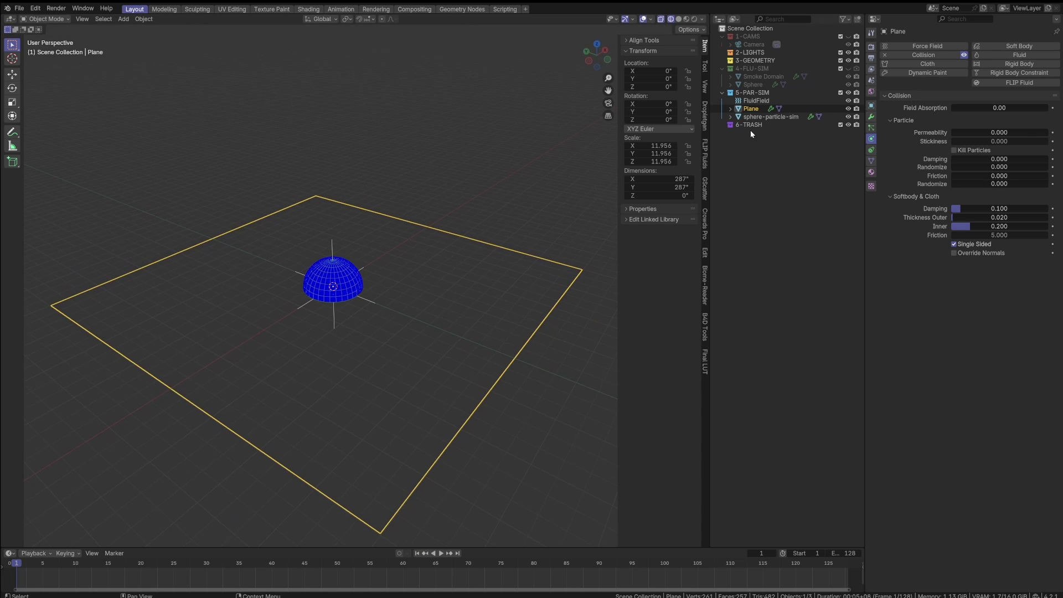
pyautogui.click(755, 100)
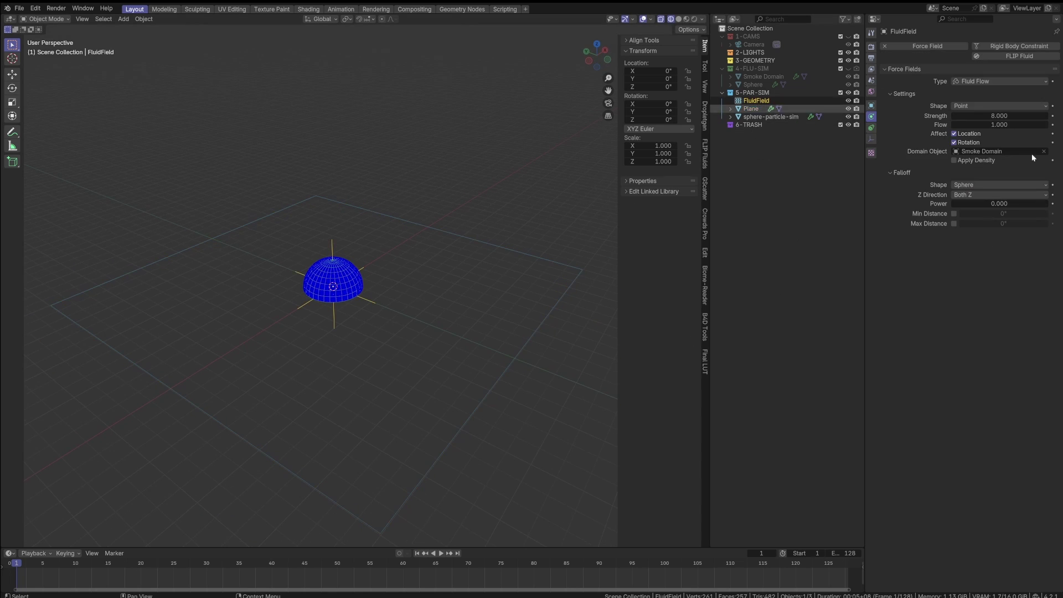
pyautogui.click(982, 123)
pyautogui.write('0.6')
pyautogui.press('Return')
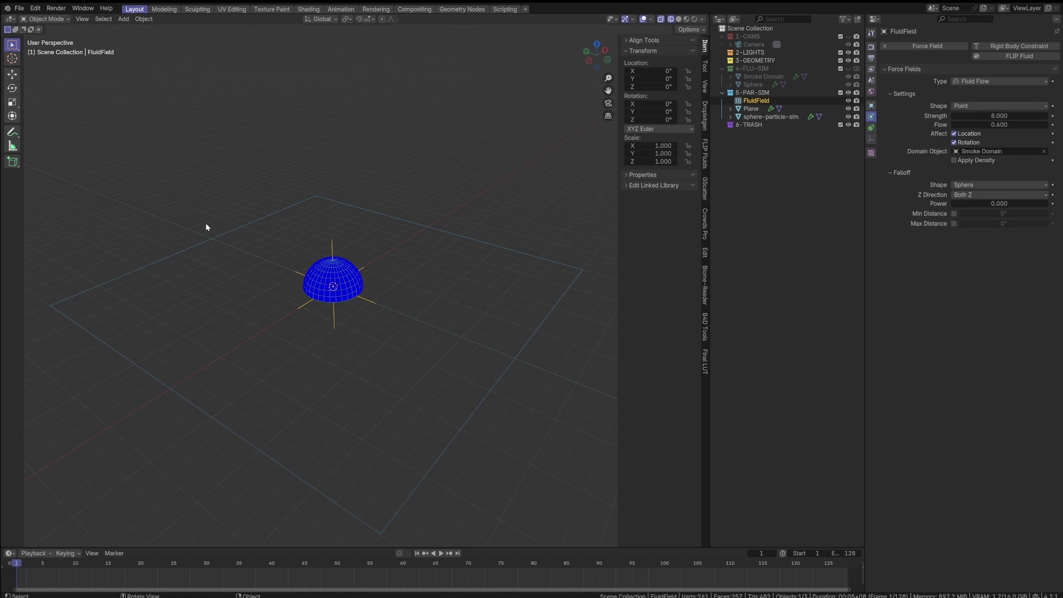
# - Play the animation to frame 81 and examine the particle burst from several angles
pyautogui.scroll(-1, 188, 244)
pyautogui.press('space')
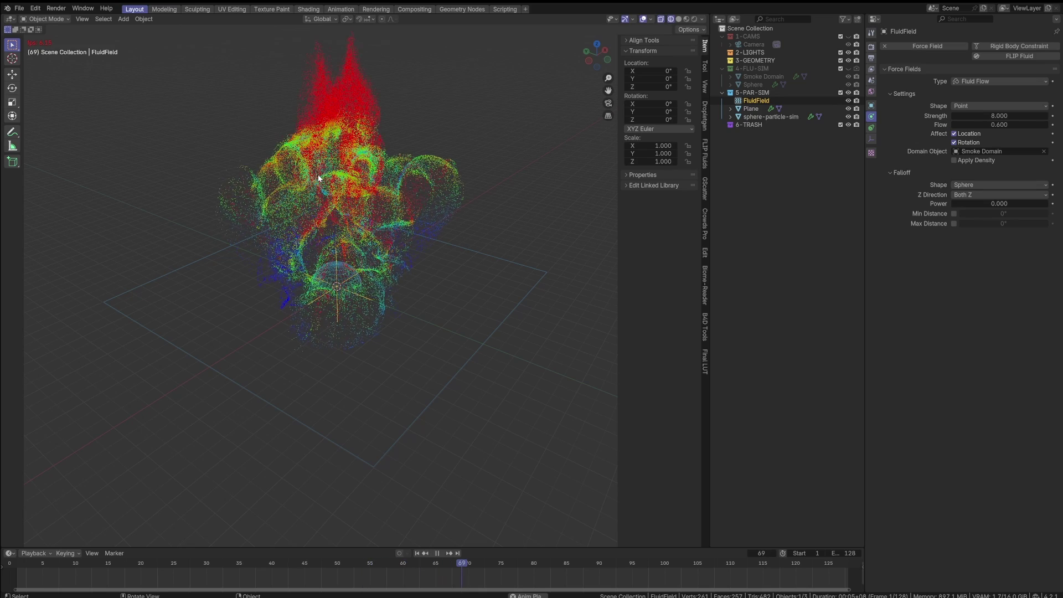
pyautogui.press('space')
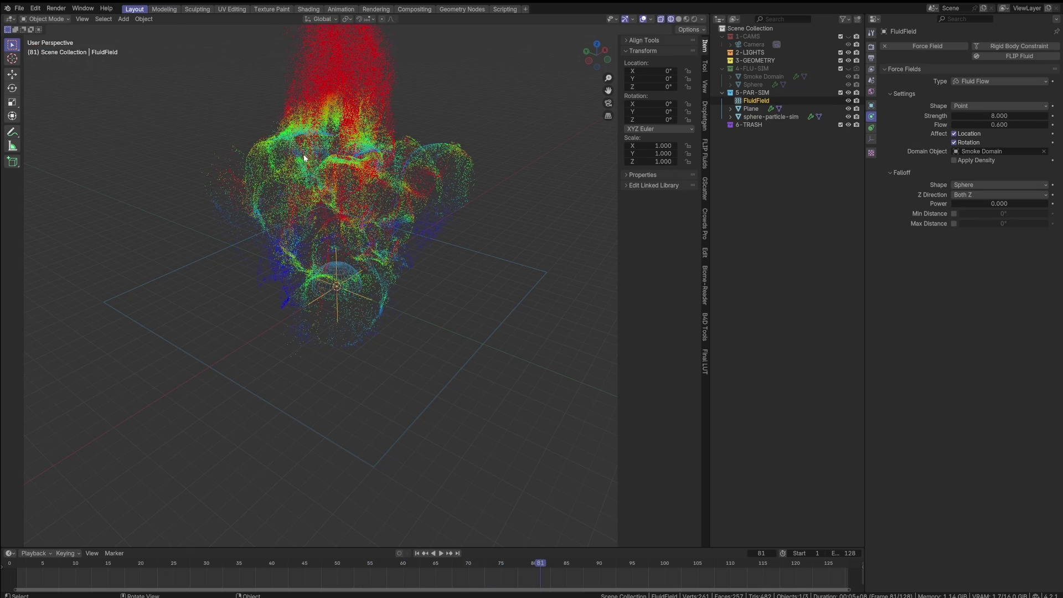
pyautogui.moveTo(307, 161); pyautogui.dragTo(323, 289, button='middle')
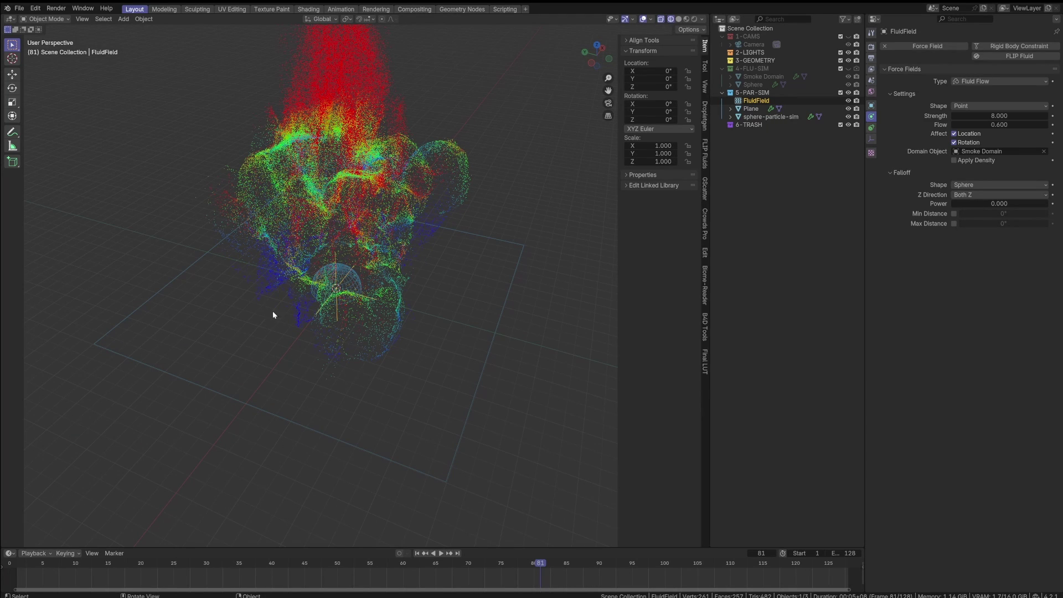
pyautogui.moveTo(272, 311); pyautogui.dragTo(288, 257, button='middle')
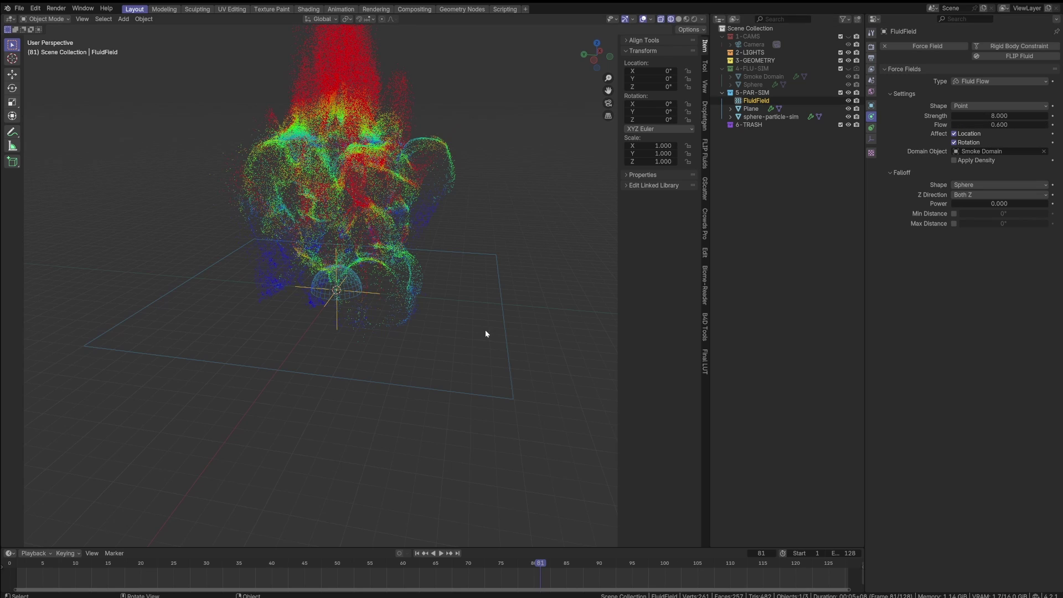
pyautogui.scroll(-1, 485, 333)
pyautogui.moveTo(490, 222); pyautogui.dragTo(455, 227, button='middle')
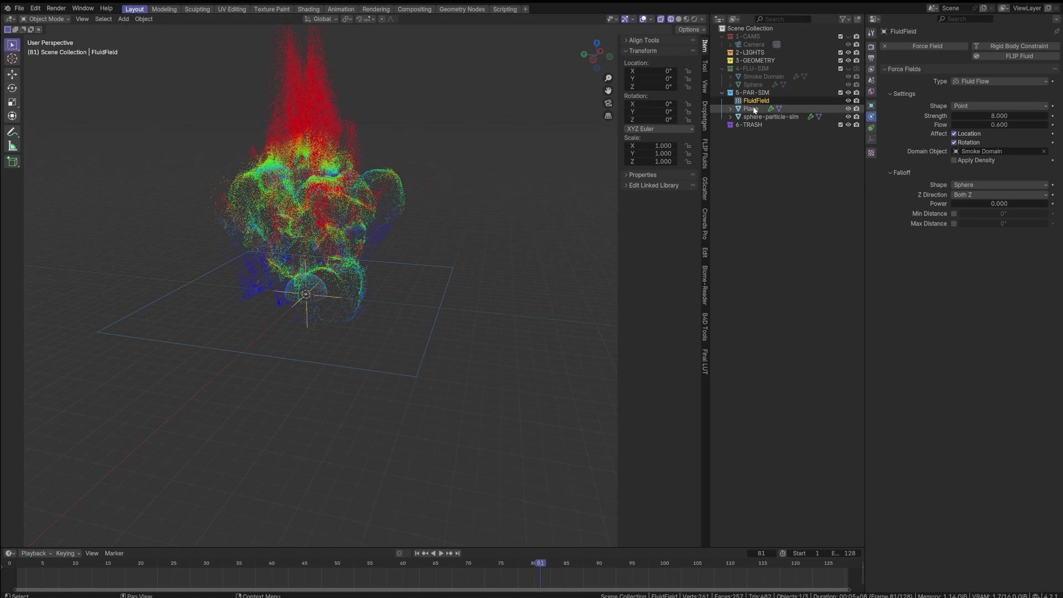
# - Set the emission number of the sphere-particle-sim particle system to 750000
pyautogui.click(769, 117)
pyautogui.click(871, 127)
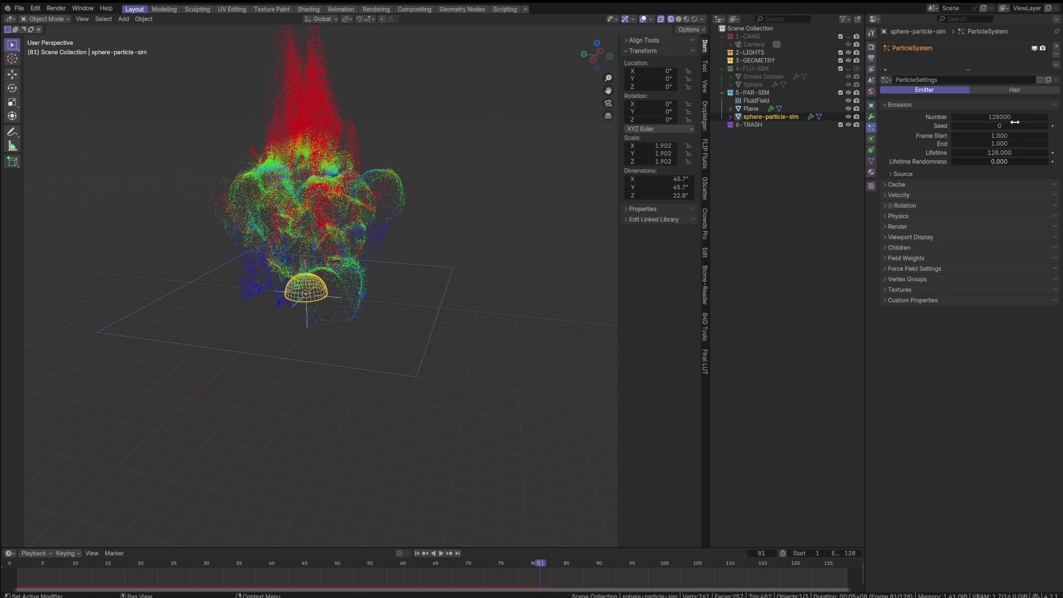
pyautogui.click(1014, 122)
pyautogui.write('750000')
pyautogui.press('Return')
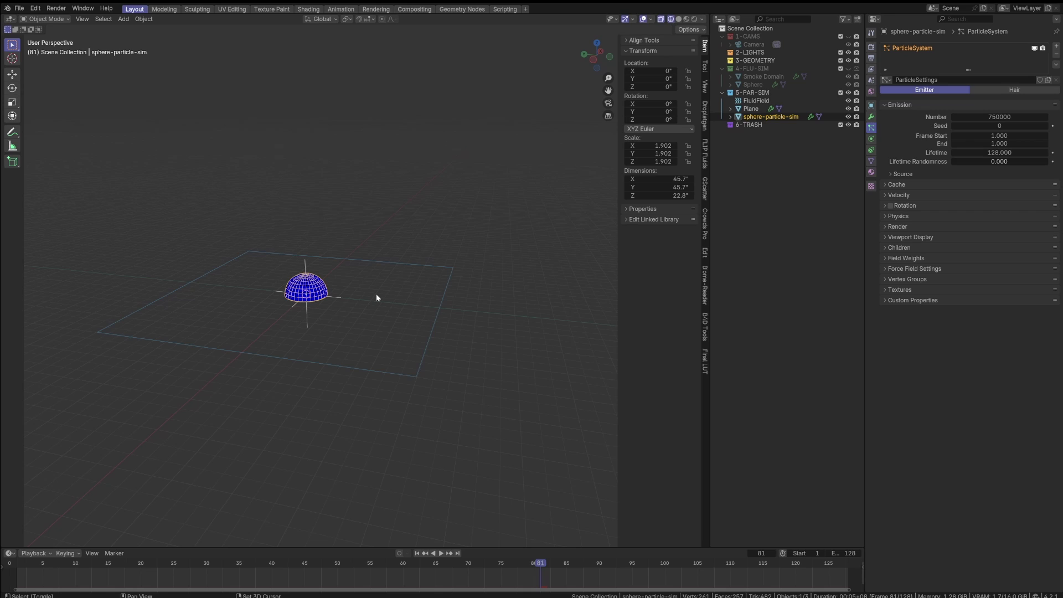
# - Replay the simulation from frame 1 to frame 31 and switch the viewport to Solid shading
pyautogui.hotkey('shift', 'Left')
pyautogui.press('space')
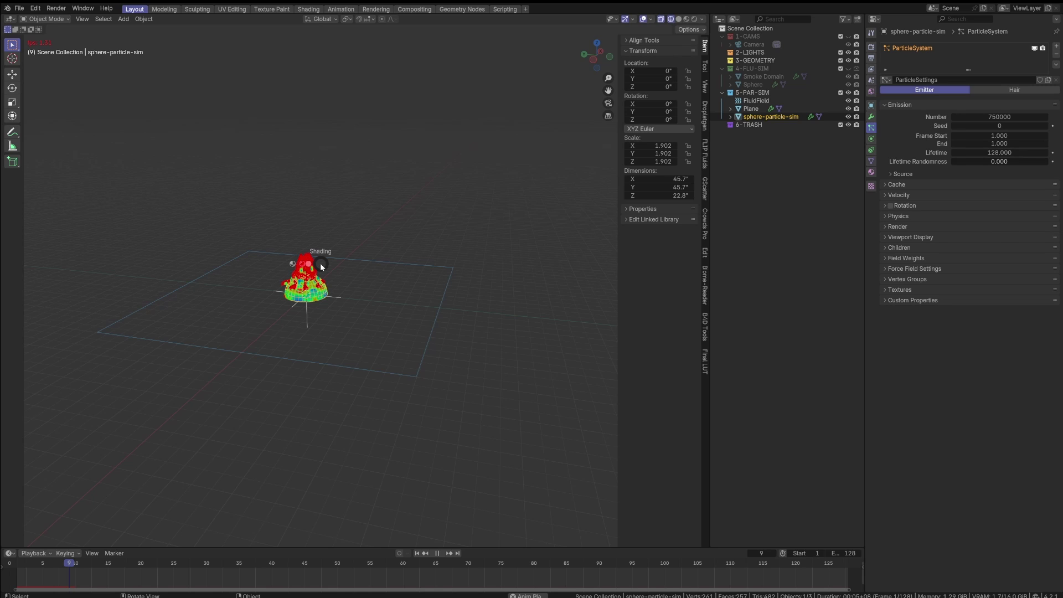
pyautogui.press('z')
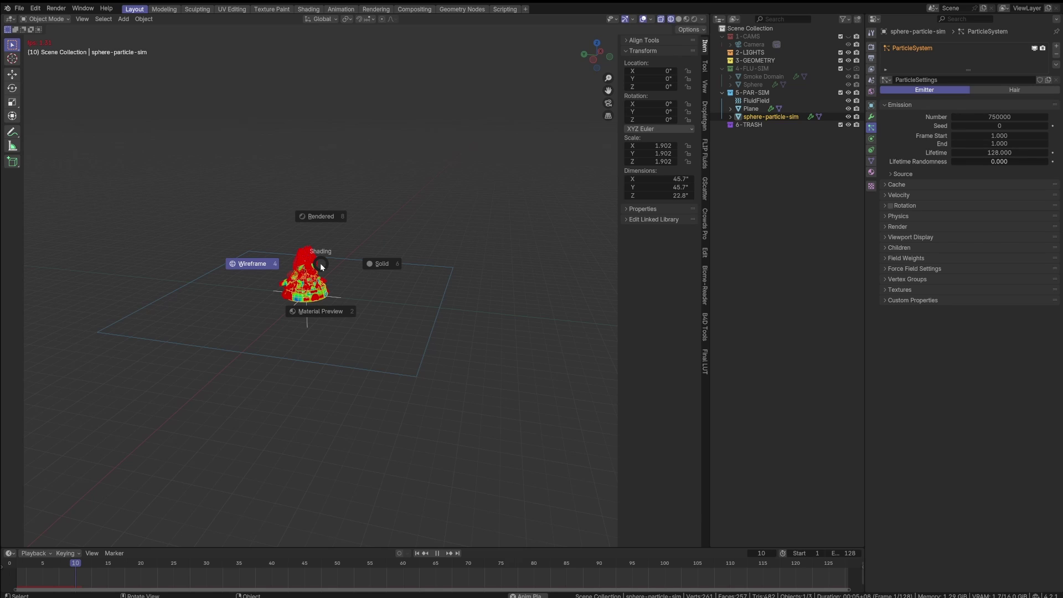
pyautogui.click(587, 316)
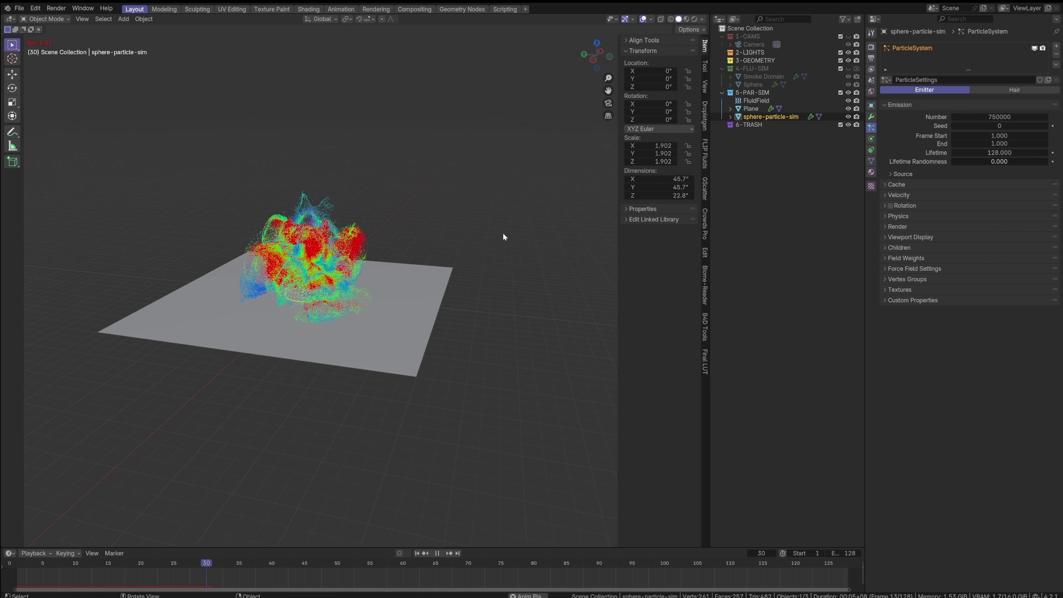
pyautogui.press('space')
# - Disable the ground plane's visibility in both viewports and renders
pyautogui.moveTo(468, 302); pyautogui.dragTo(277, 252, button='middle')
pyautogui.scroll(3, 280, 279)
pyautogui.moveTo(358, 263); pyautogui.dragTo(404, 258, button='middle')
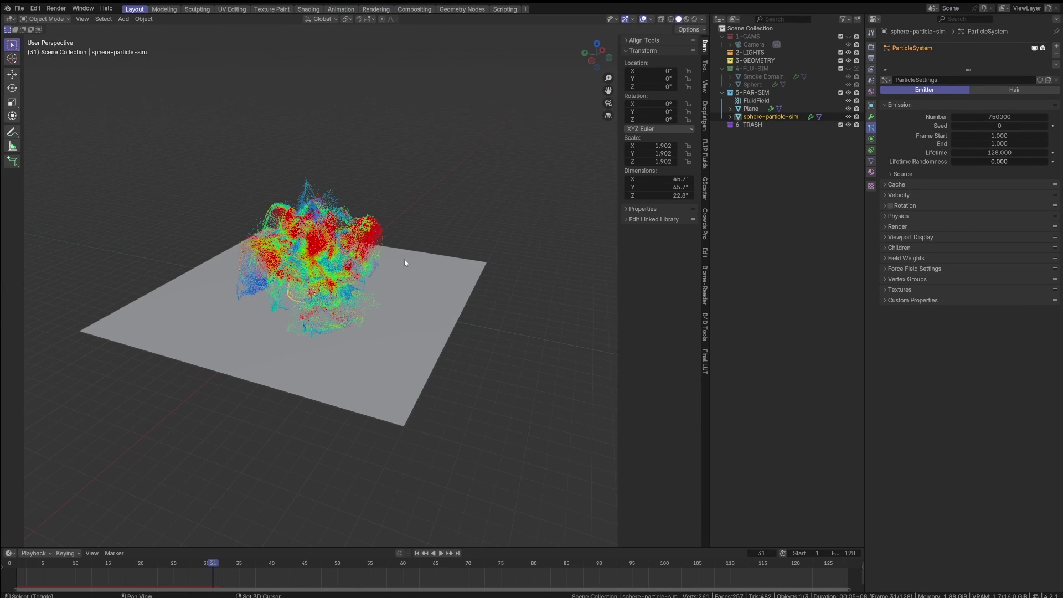
pyautogui.moveTo(470, 234); pyautogui.dragTo(445, 235, button='middle')
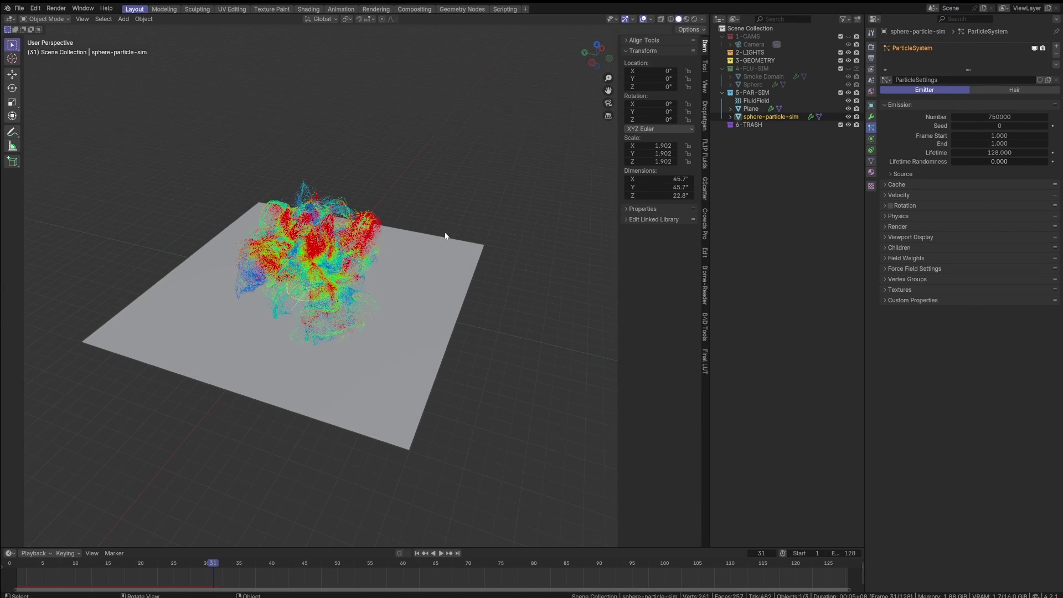
pyautogui.click(382, 214)
pyautogui.click(443, 239)
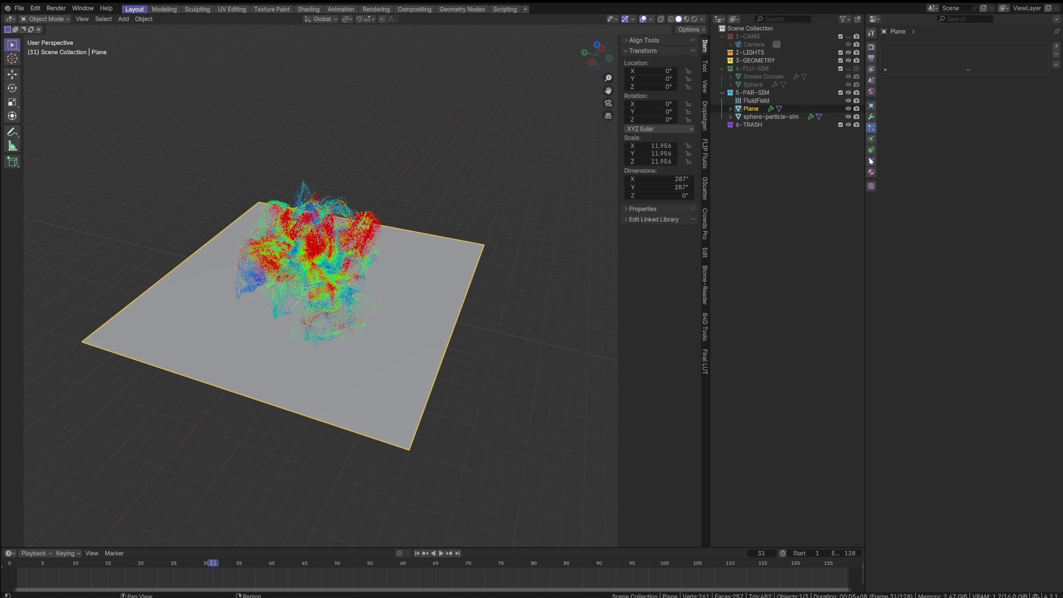
pyautogui.click(870, 105)
pyautogui.click(898, 235)
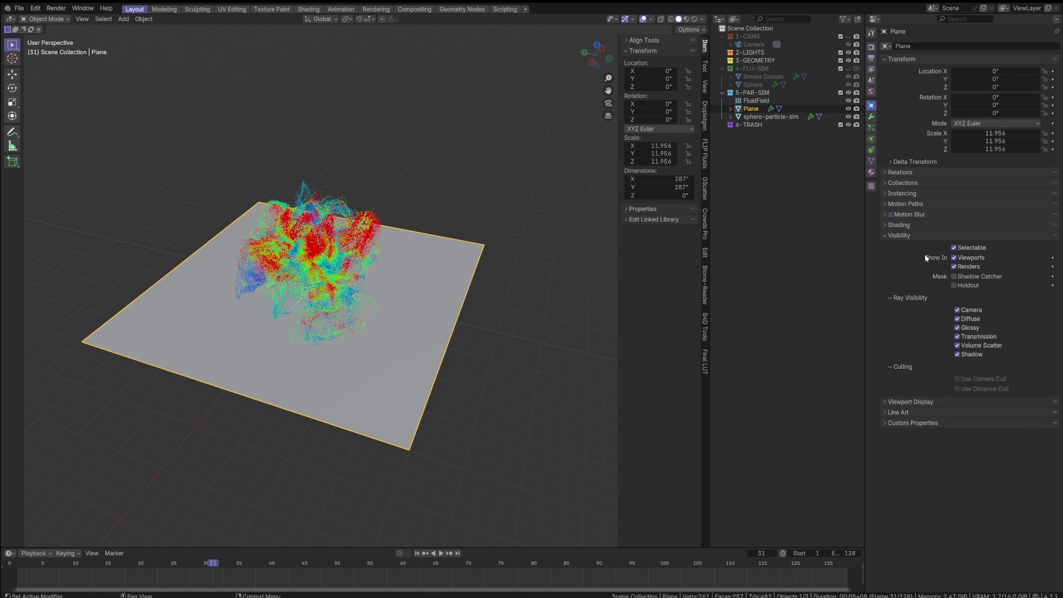
pyautogui.click(955, 257)
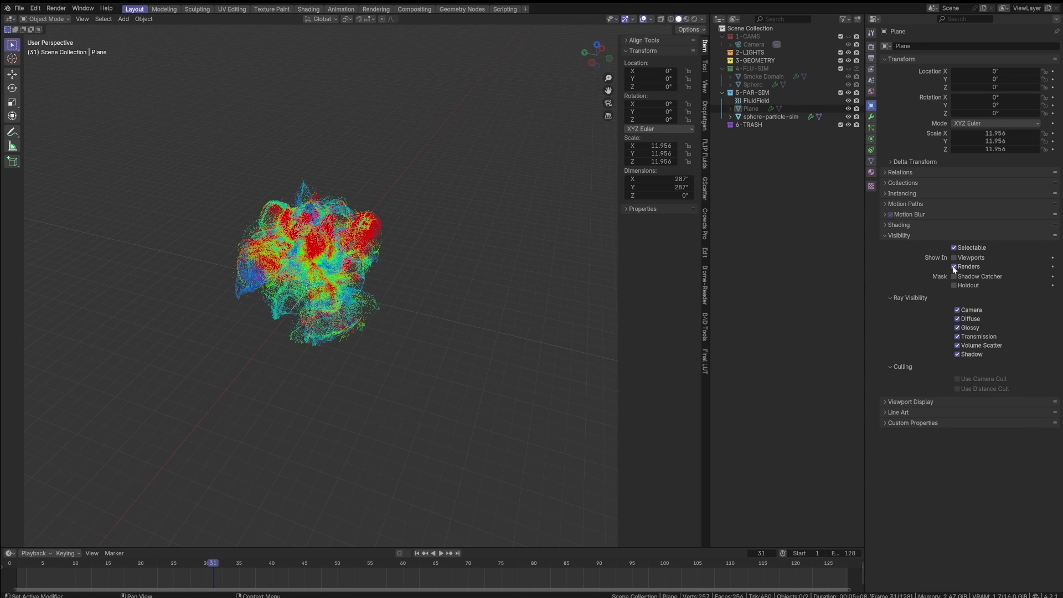
pyautogui.click(954, 266)
# - Make 3-GEOMETRY the active collection and hide the 5-PAR-SIM collection in the viewport
pyautogui.moveTo(476, 324); pyautogui.dragTo(378, 349, button='middle')
pyautogui.moveTo(310, 306); pyautogui.dragTo(366, 304, button='middle')
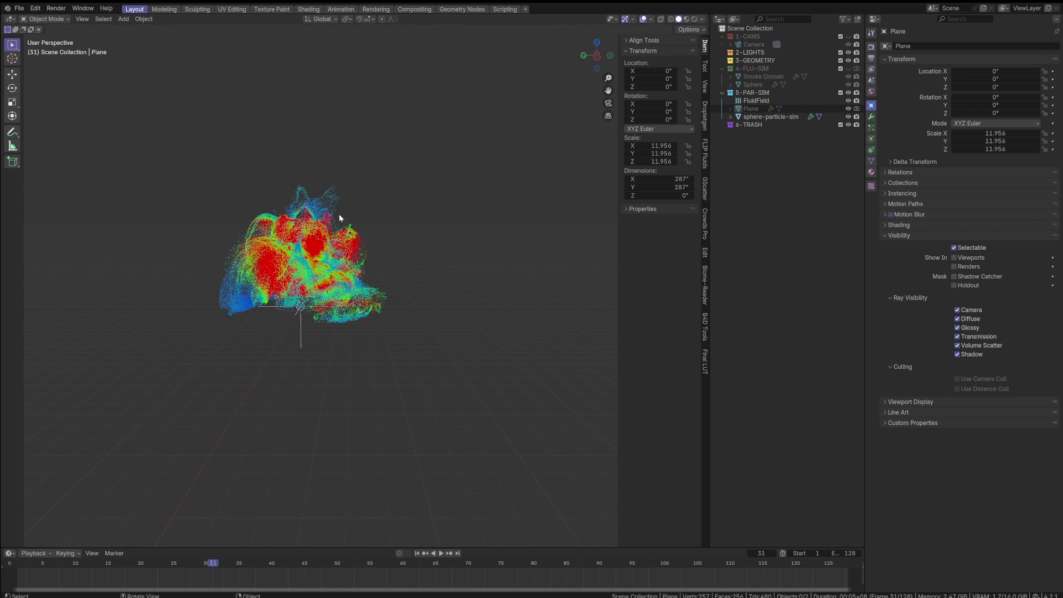
pyautogui.moveTo(321, 294); pyautogui.dragTo(437, 332, button='middle')
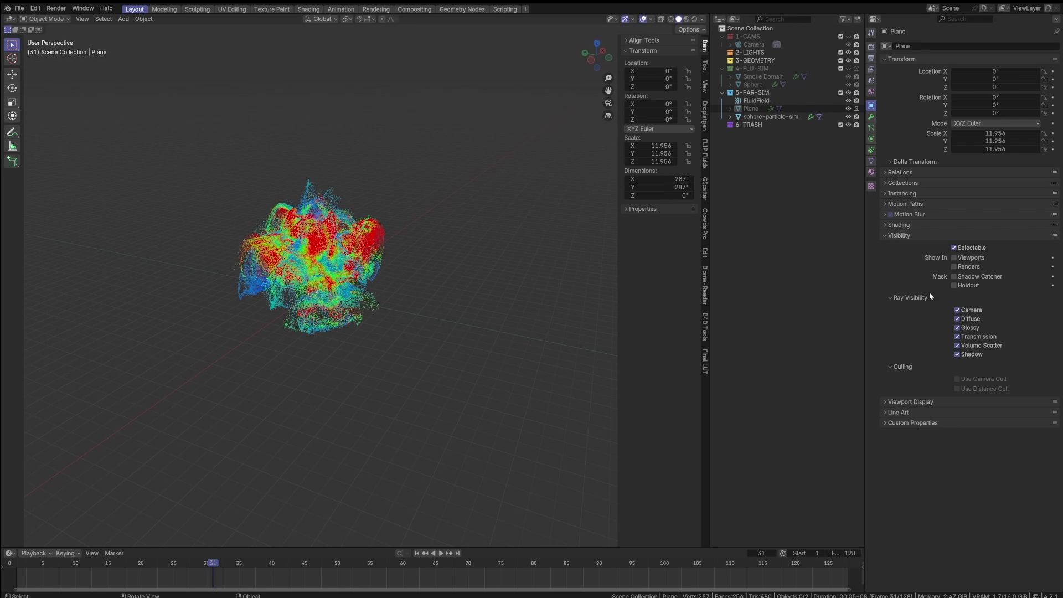
pyautogui.click(899, 235)
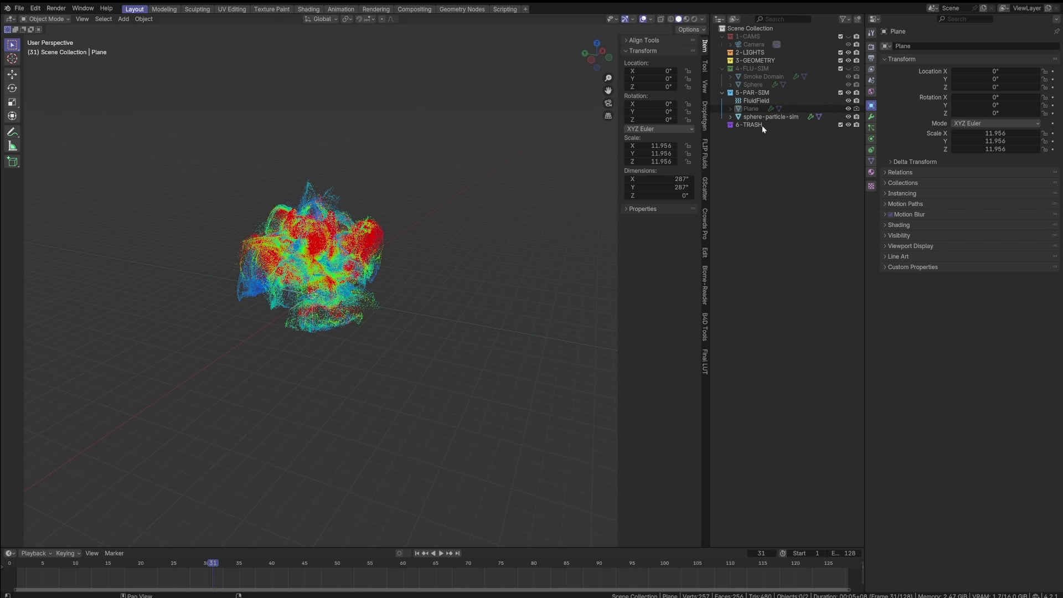
pyautogui.click(753, 60)
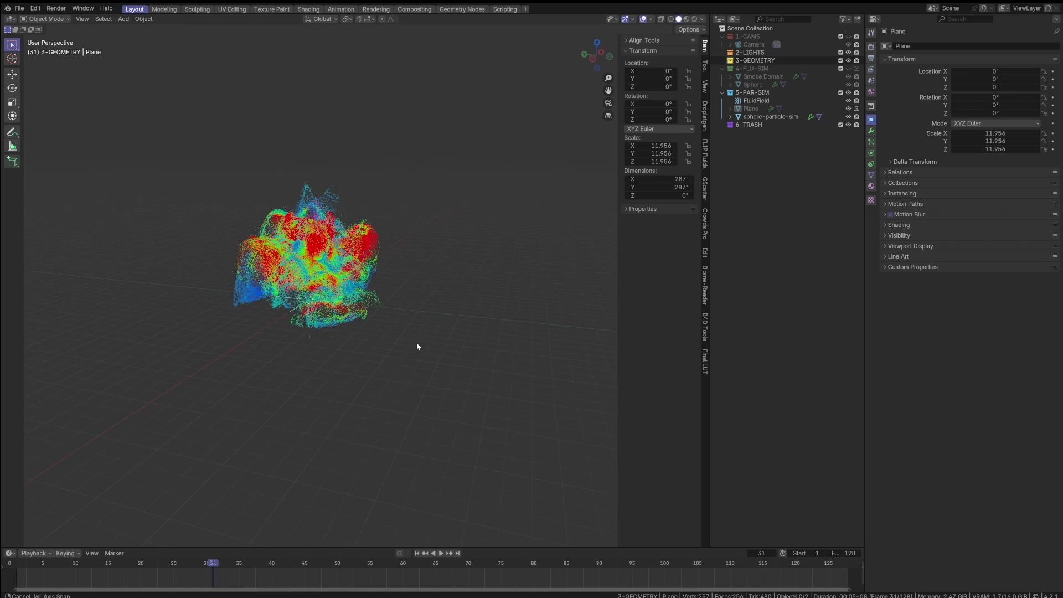
pyautogui.scroll(1, 380, 230)
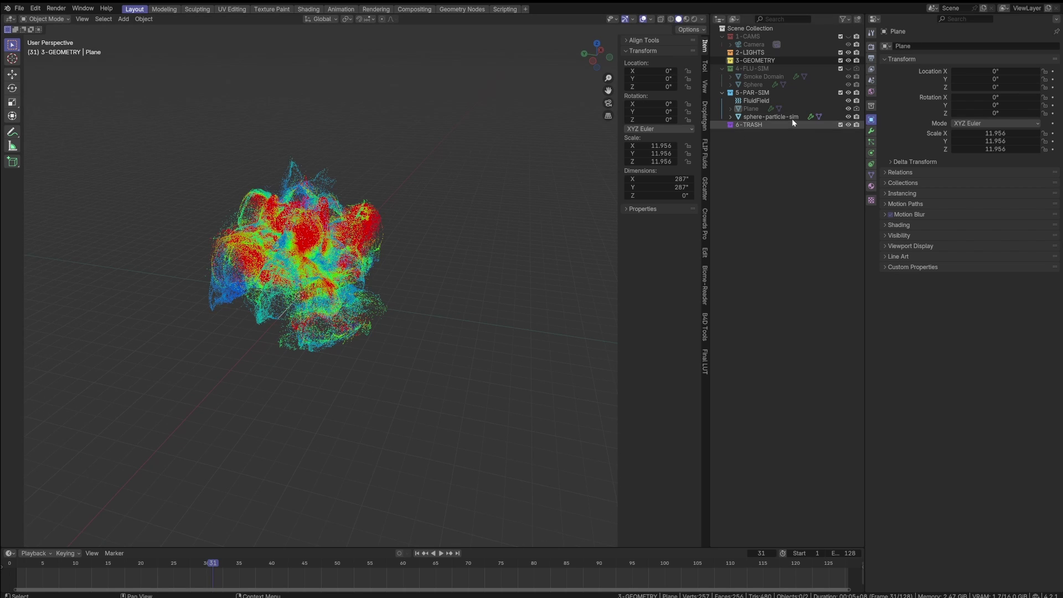
pyautogui.click(848, 92)
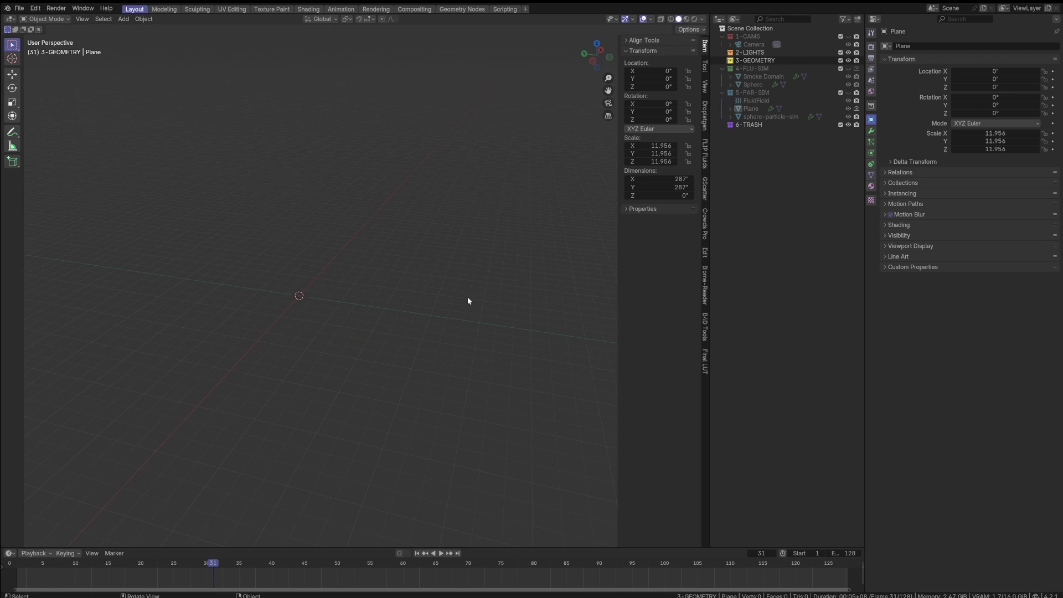
# - Add a mesh plane to the 3-GEOMETRY collection and frame it in the viewport
pyautogui.hotkey('shift', 'a')
pyautogui.moveTo(372, 306)
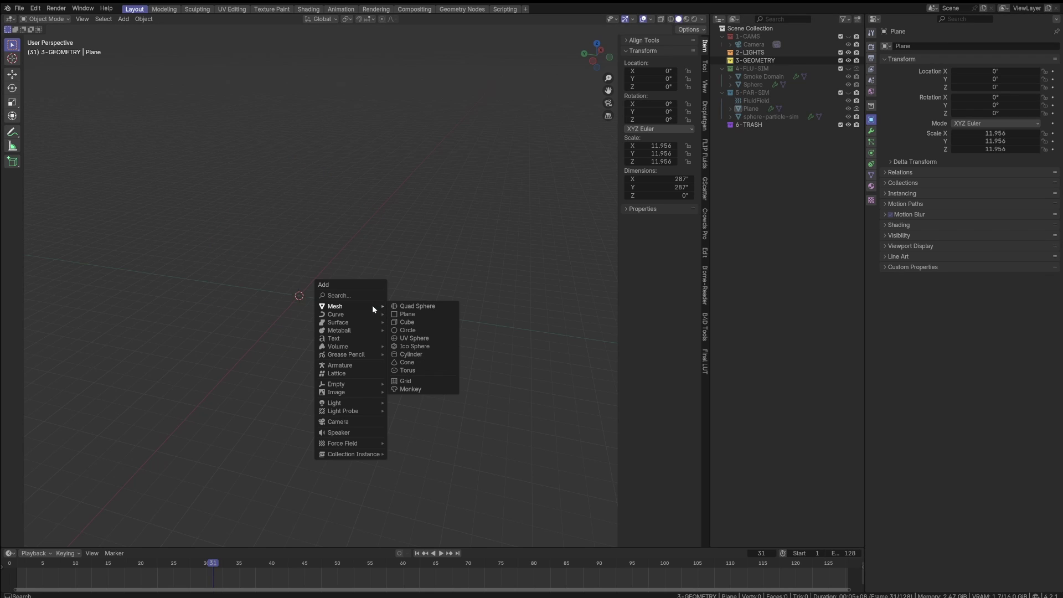
pyautogui.click(407, 315)
pyautogui.press('KP_Decimal')
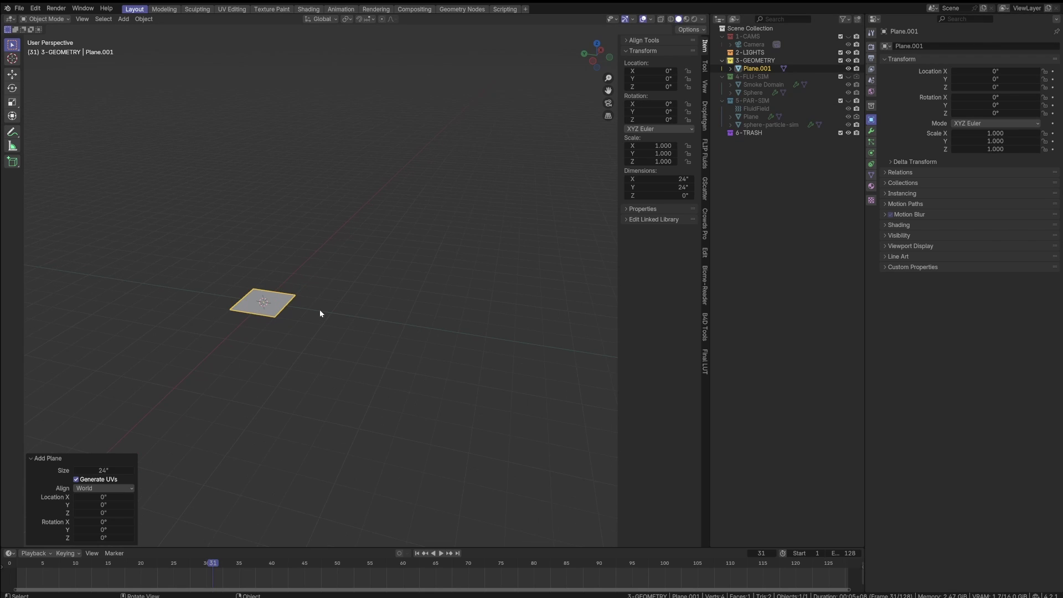
pyautogui.scroll(-3, 319, 313)
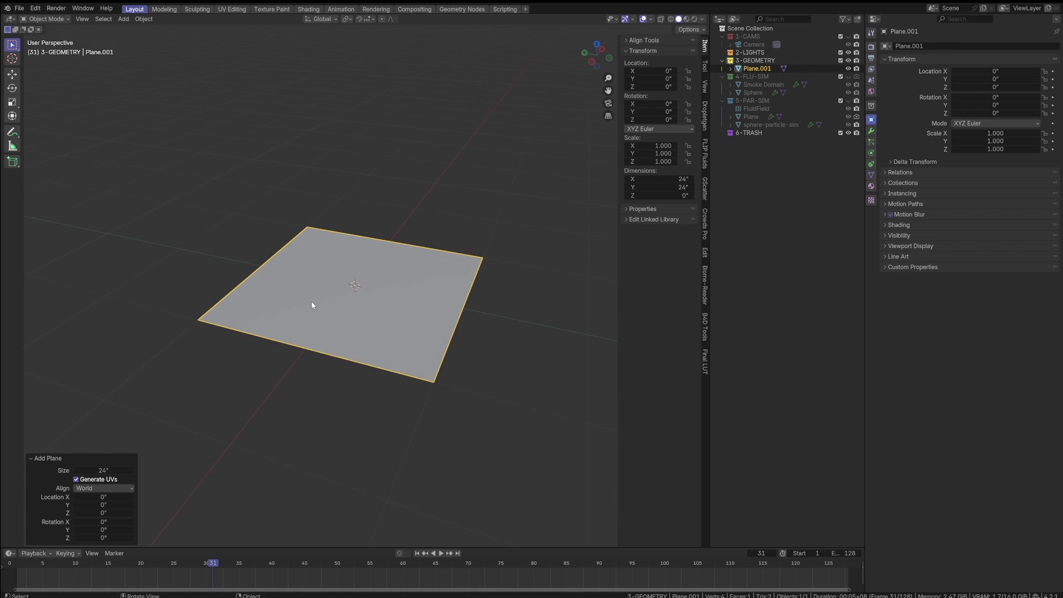
# - Merge all vertices of the new plane at center into a single vertex and return to Object Mode
pyautogui.press('Tab')
pyautogui.click(231, 300)
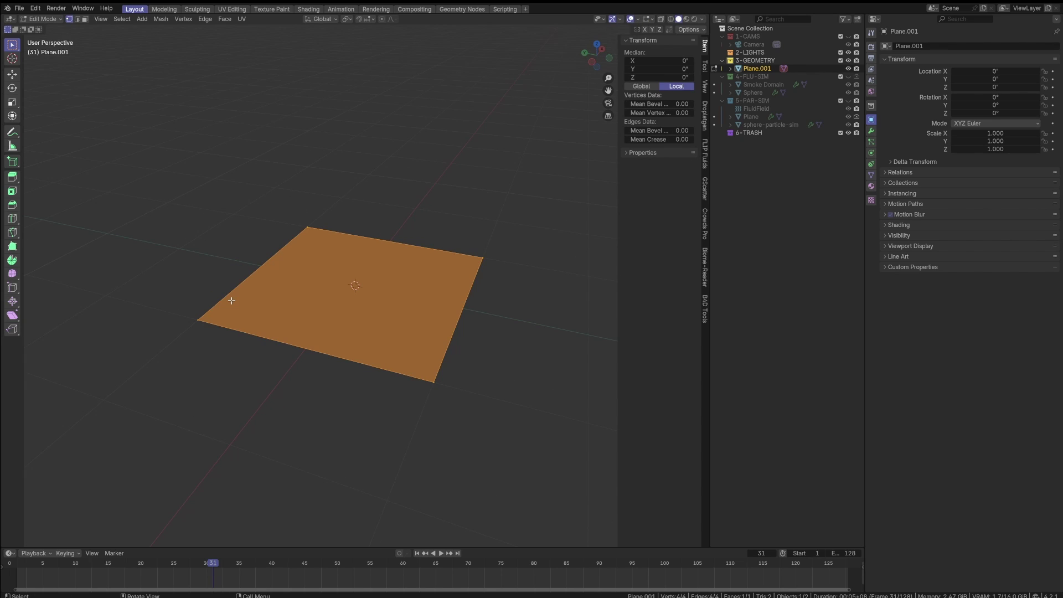
pyautogui.press('m')
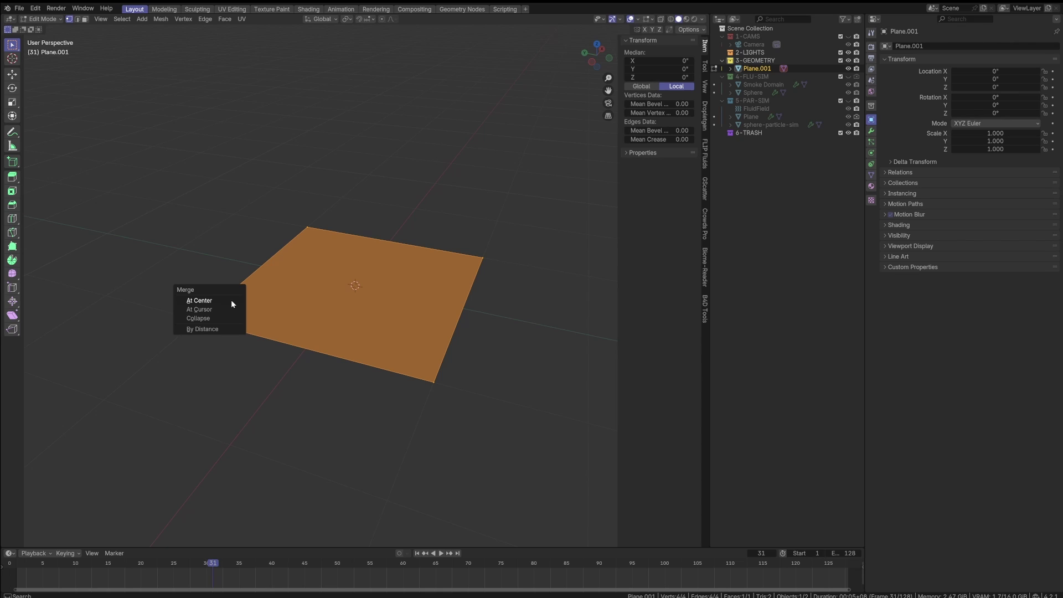
pyautogui.click(231, 300)
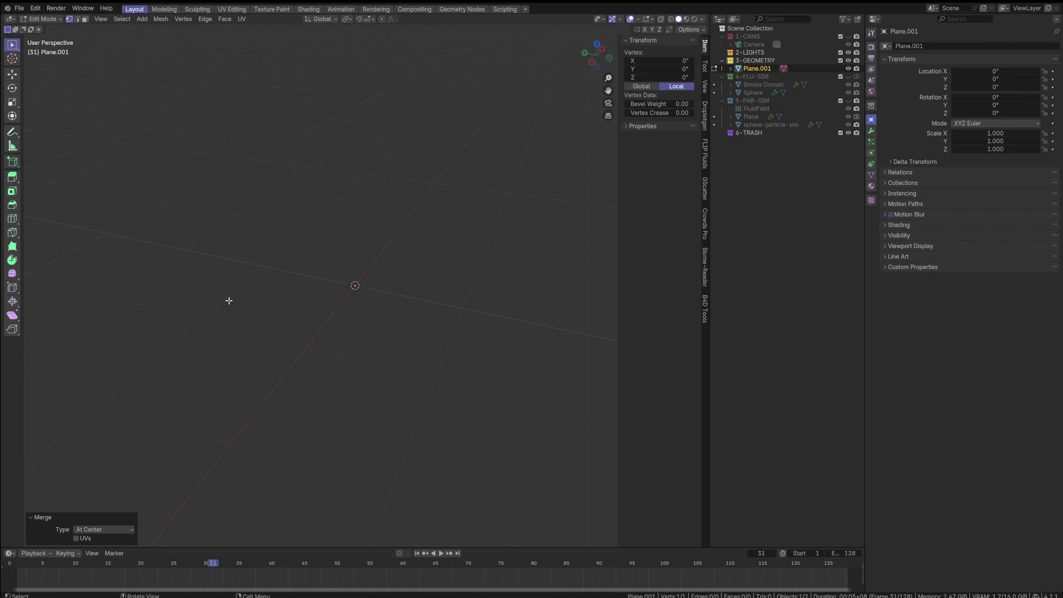
pyautogui.hotkey('ctrl', 'Tab')
pyautogui.click(226, 280)
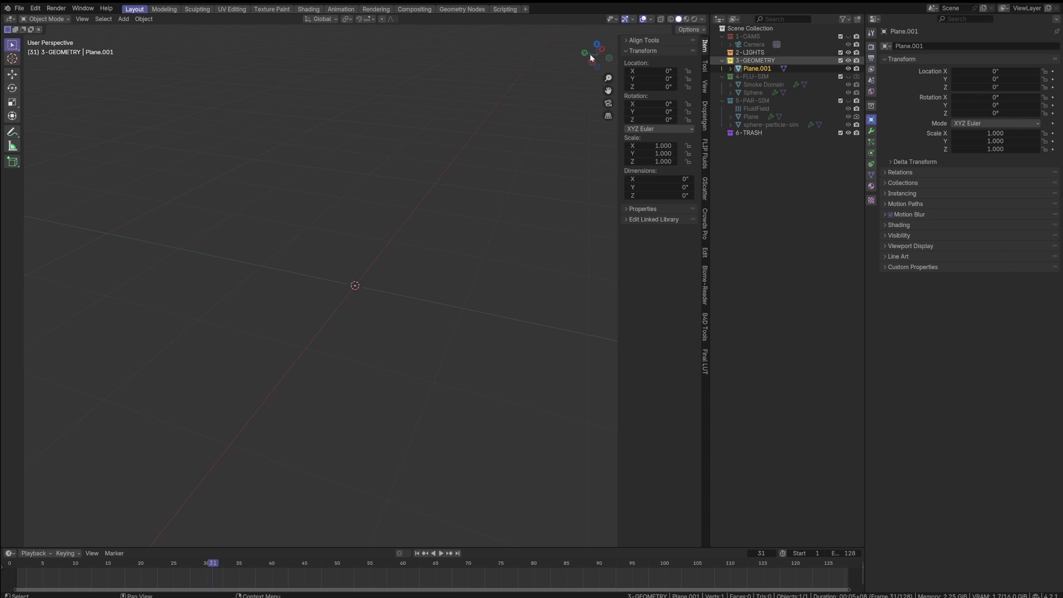
# - Rename the single-vertex object to plane-particle-instance-001
pyautogui.press('F2')
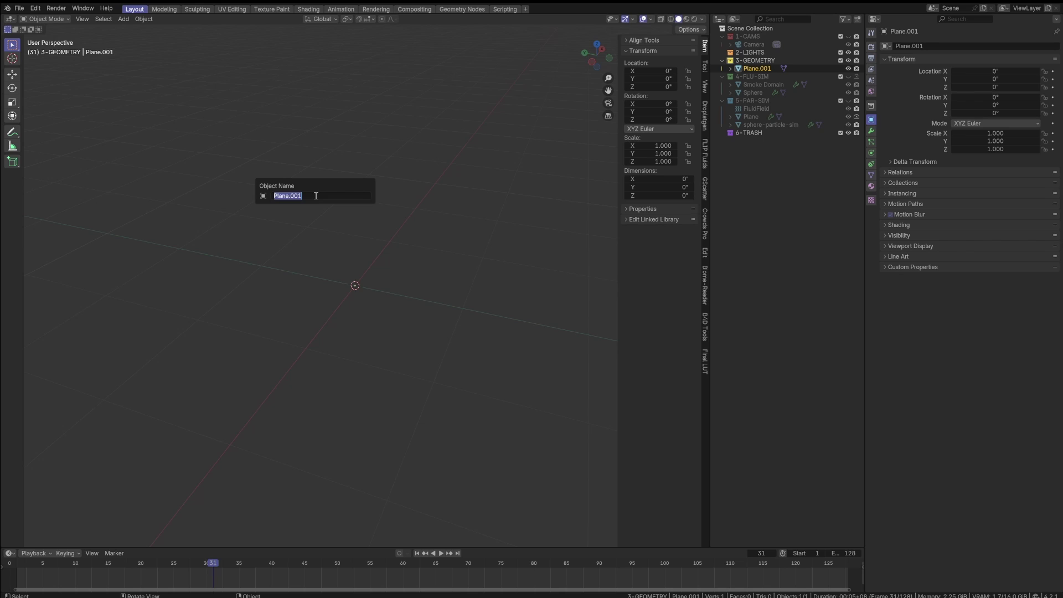
pyautogui.write('plane-particle-instance-001')
pyautogui.press('Return')
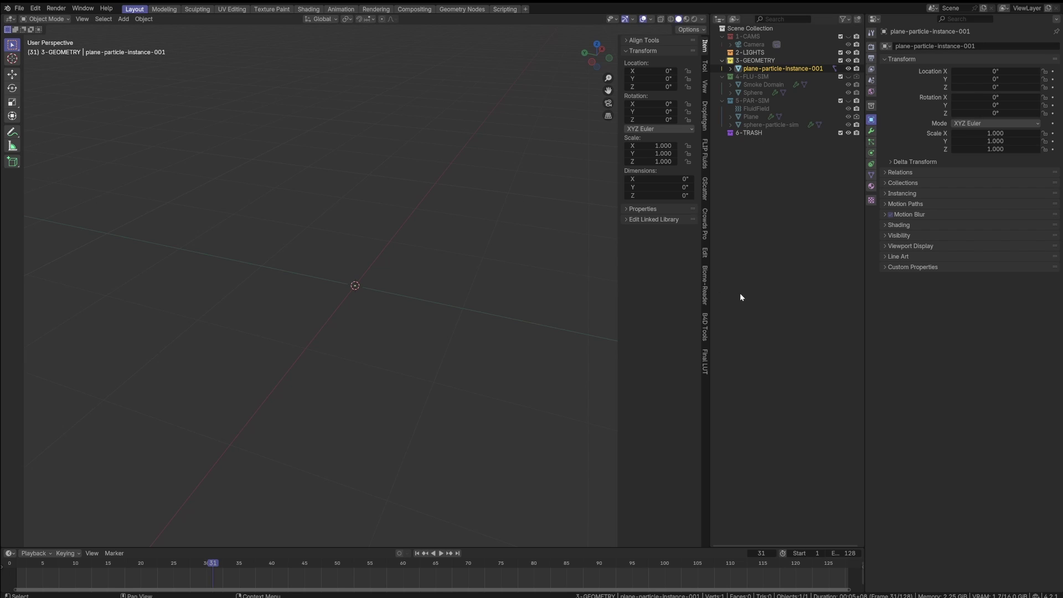
# - Add a Particle Instance modifier to plane-particle-instance-001 with sphere-particle-sim as its object
pyautogui.click(870, 131)
pyautogui.click(960, 47)
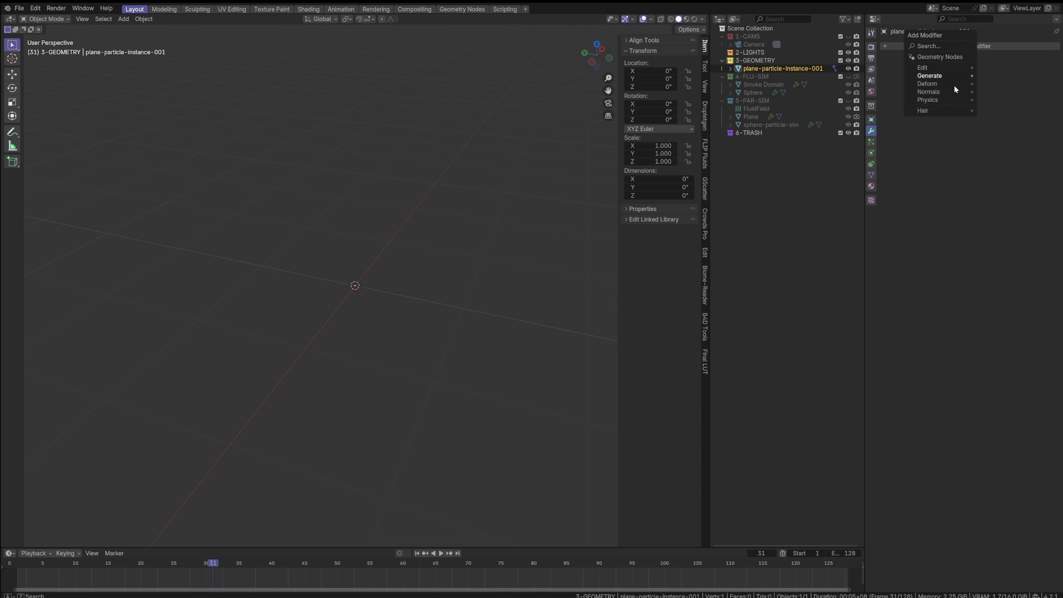
pyautogui.moveTo(952, 99)
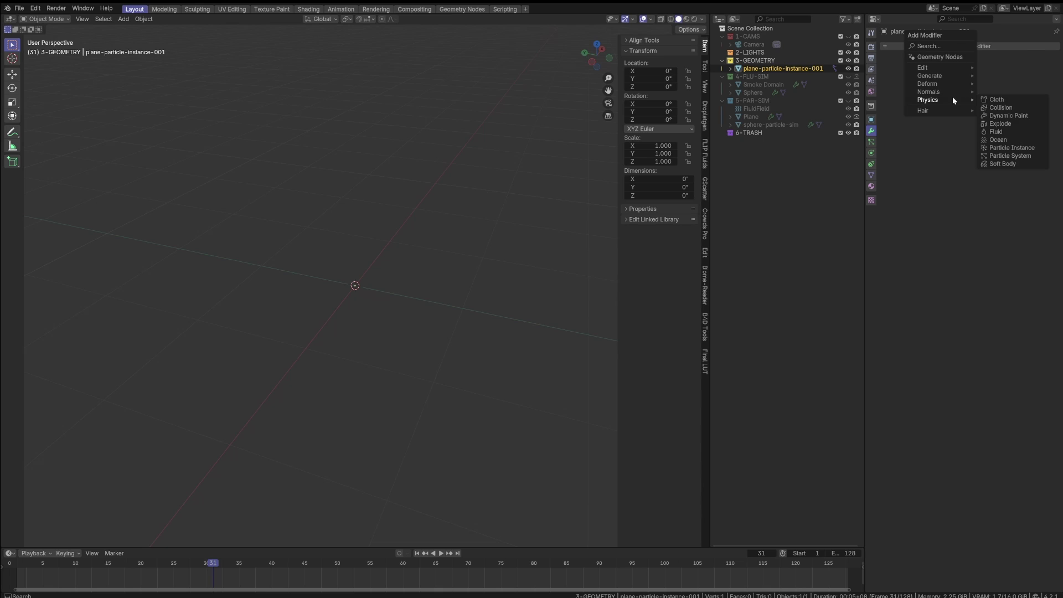
pyautogui.click(1016, 148)
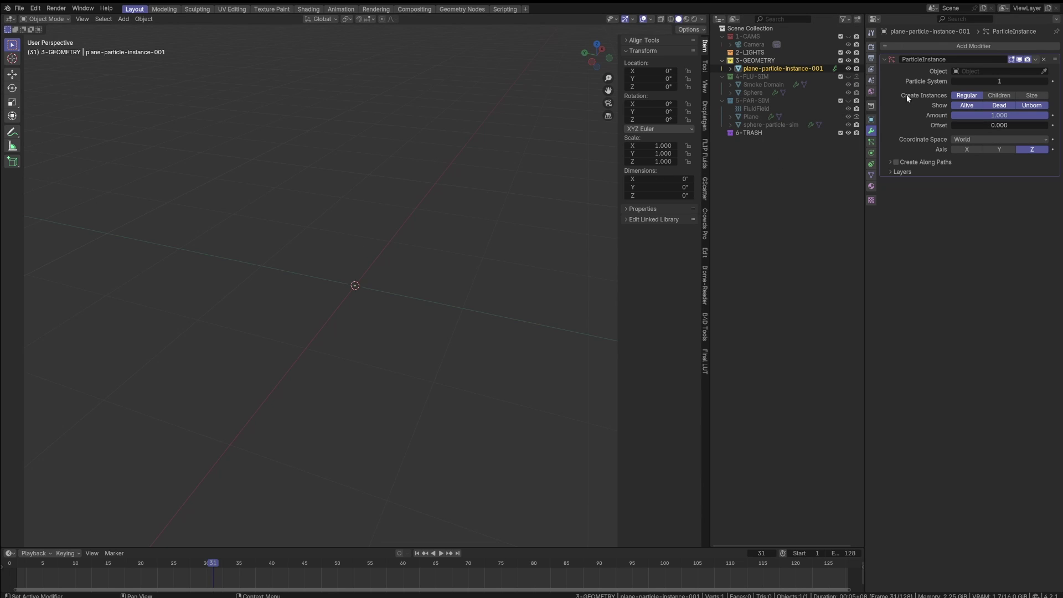
pyautogui.click(1000, 72)
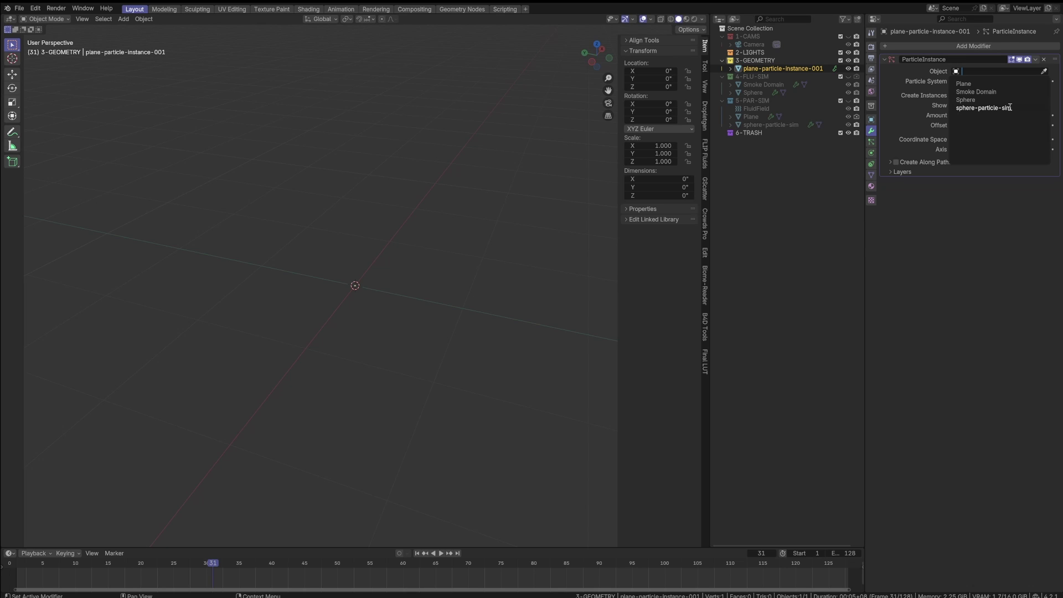
pyautogui.click(983, 108)
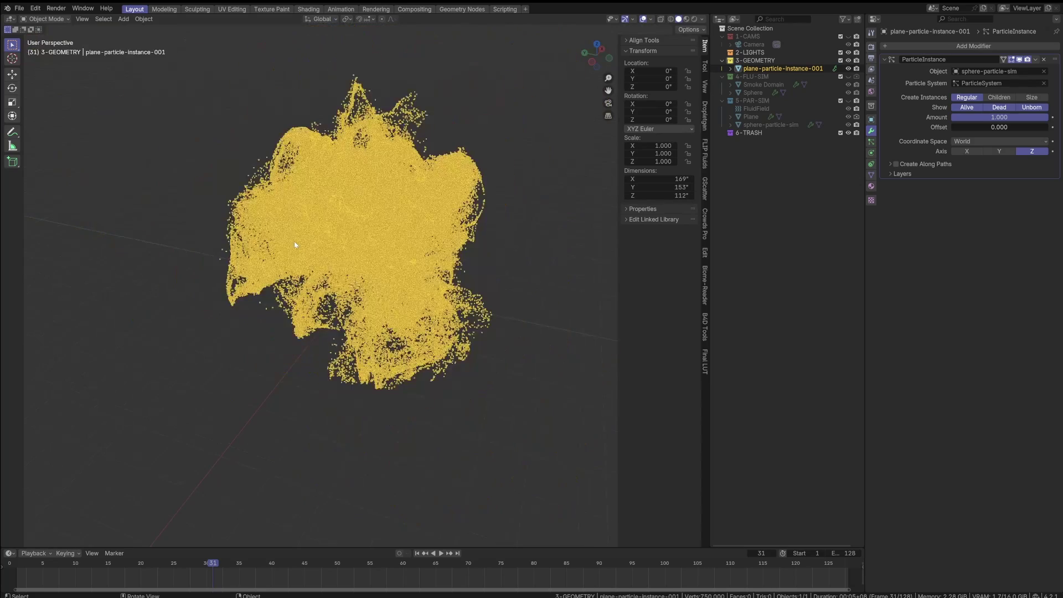
# - Hide the sidebar, split the 3D viewport vertically into two areas, and hide the toolbar in one of them
pyautogui.moveTo(293, 240); pyautogui.dragTo(275, 290, button='middle')
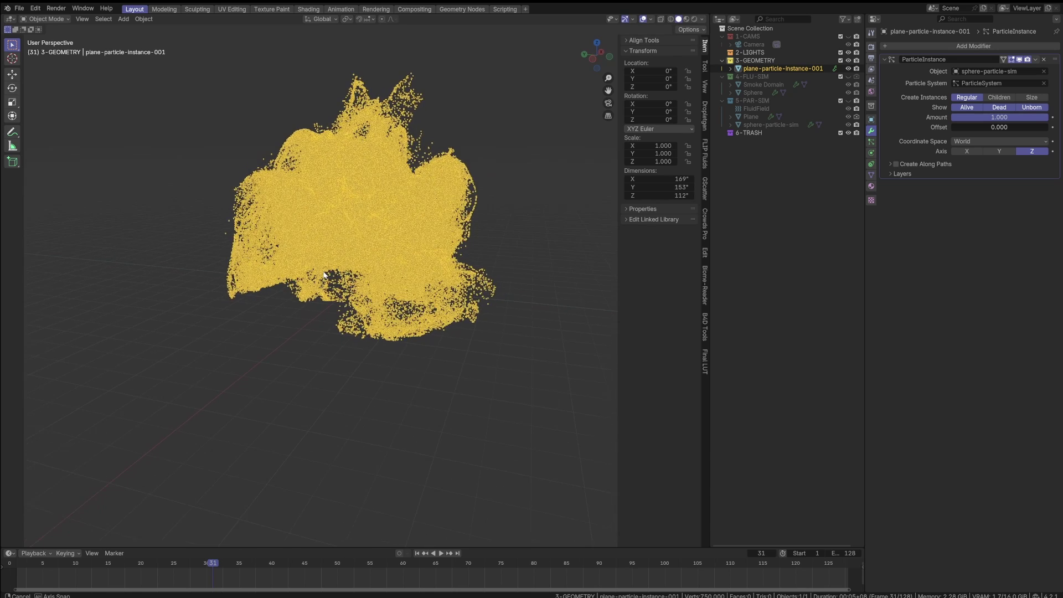
pyautogui.scroll(3, 352, 203)
pyautogui.moveTo(347, 182); pyautogui.dragTo(315, 281, button='middle')
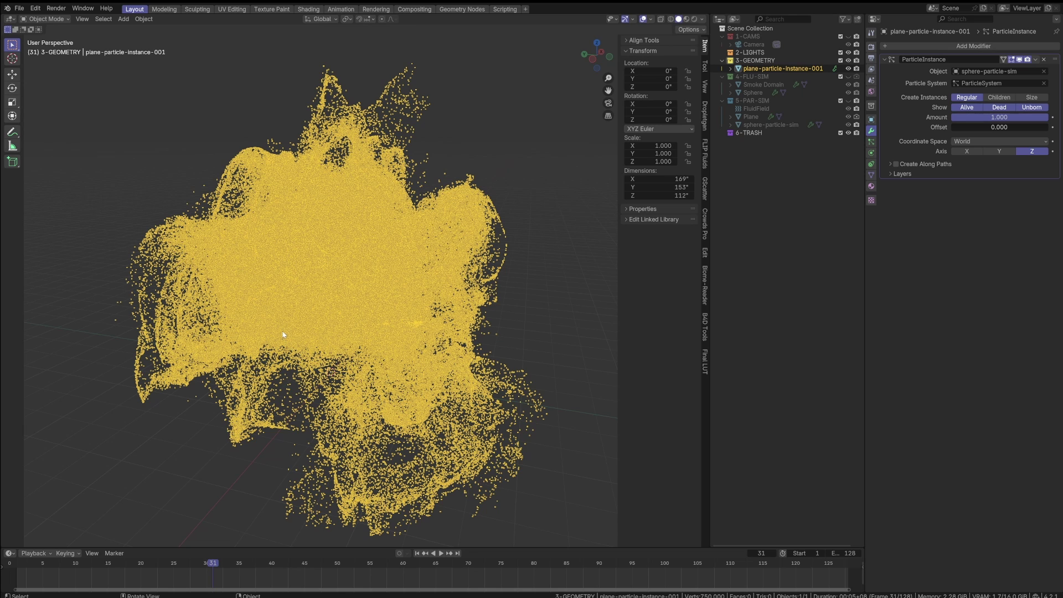
pyautogui.press('n')
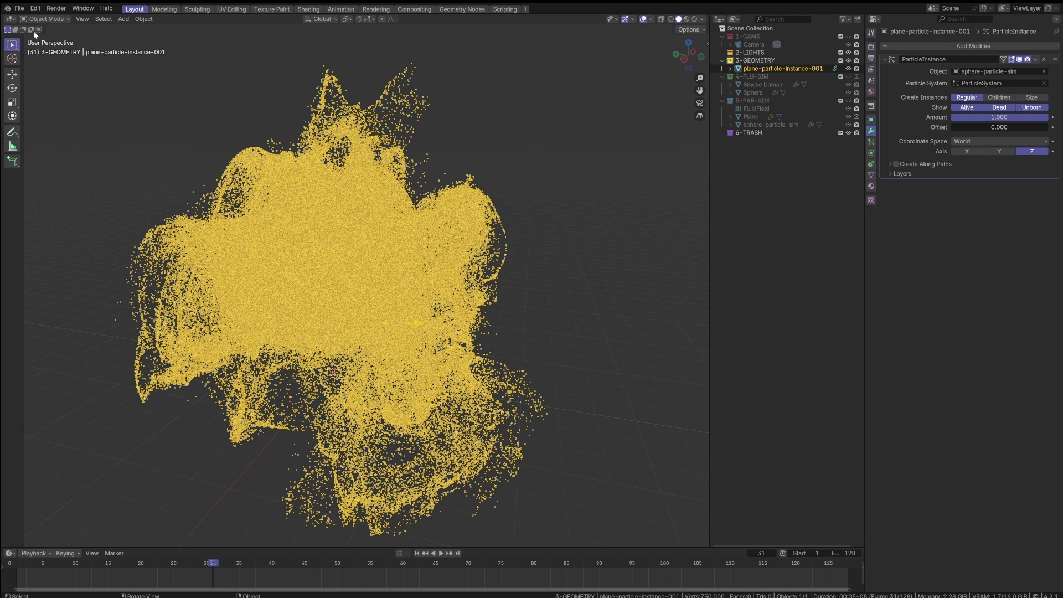
pyautogui.moveTo(24, 14); pyautogui.dragTo(429, 139)
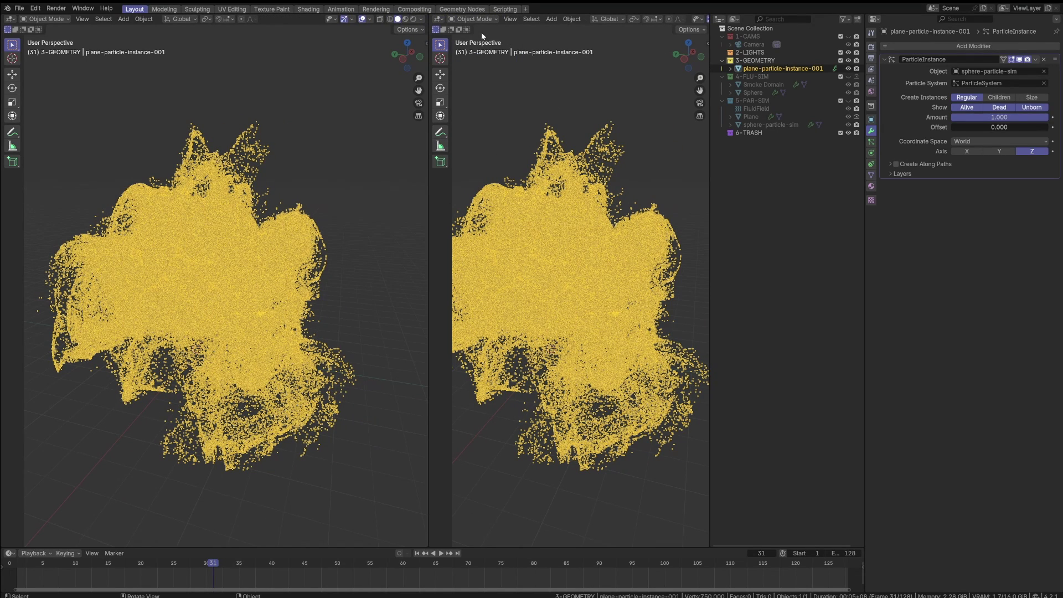
pyautogui.click(510, 18)
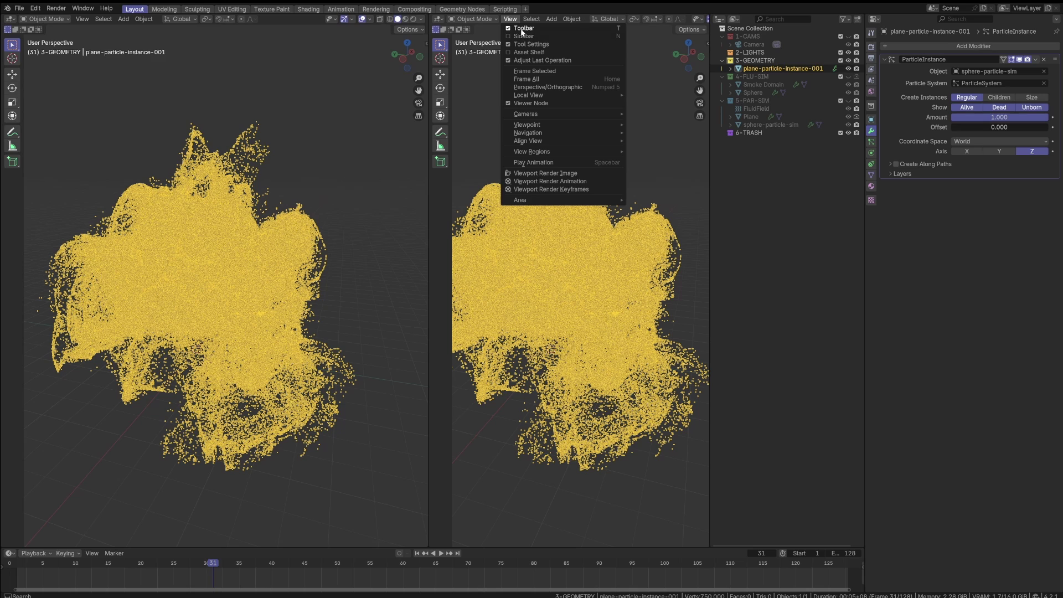
pyautogui.click(521, 28)
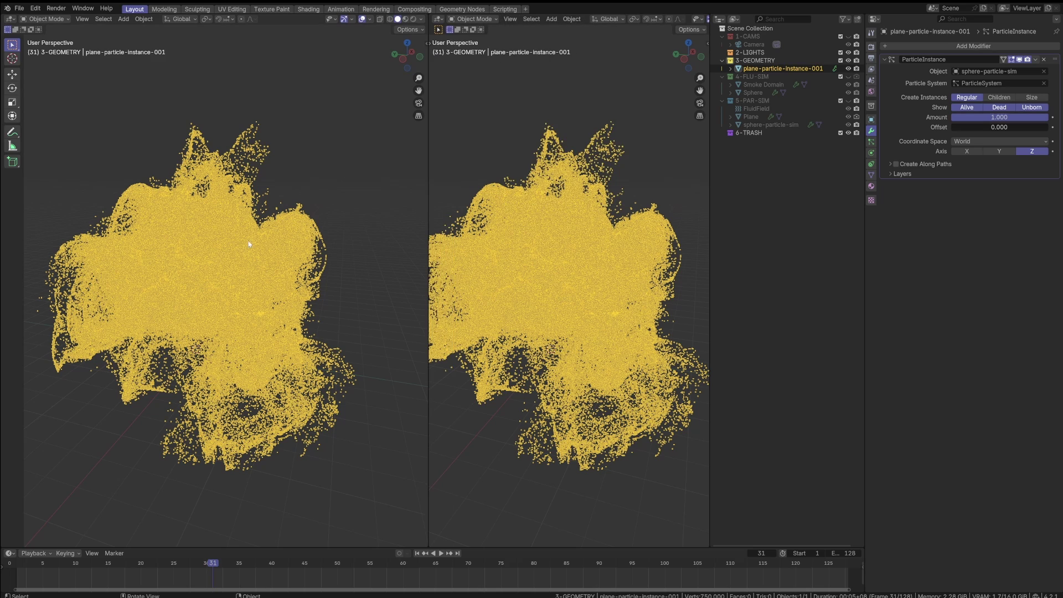
# - Change the other viewport area to the Geometry Node Editor and create a new node tree for plane-particle-instance-001
pyautogui.click(9, 19)
pyautogui.press('Escape')
pyautogui.click(10, 18)
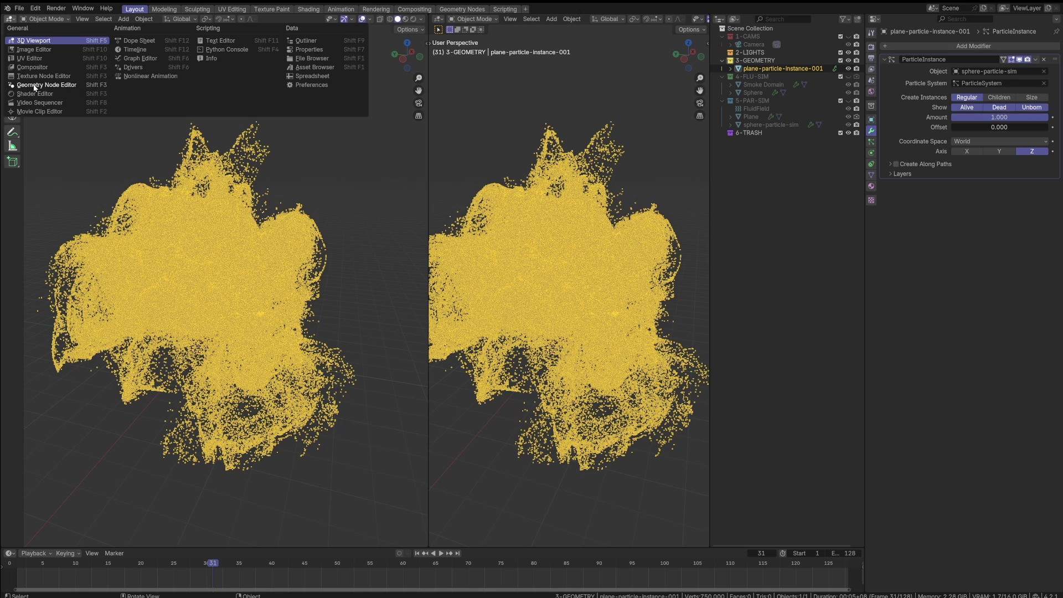
pyautogui.click(34, 85)
pyautogui.press('n')
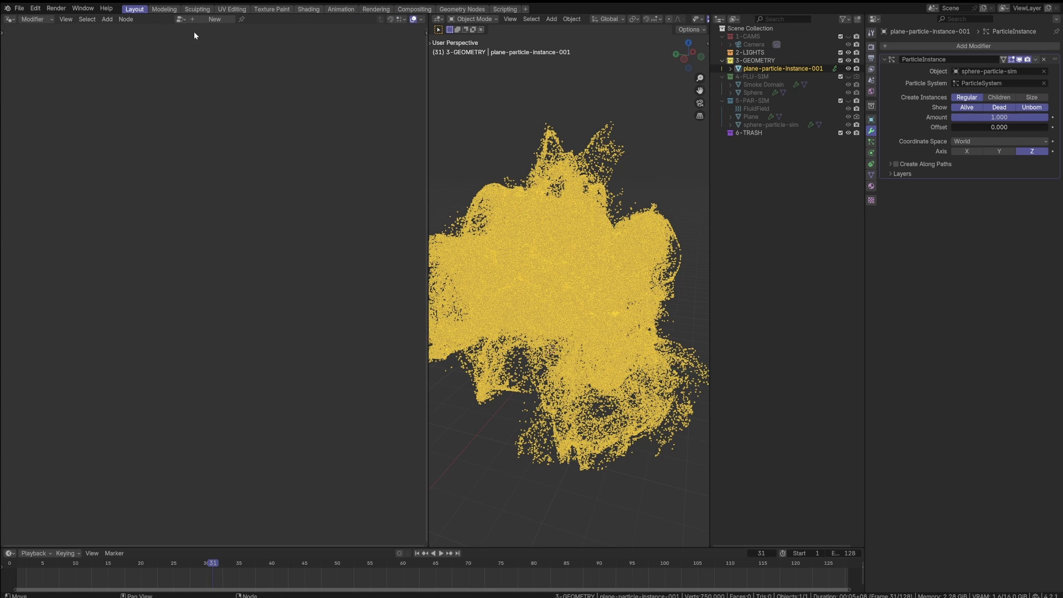
pyautogui.click(206, 19)
pyautogui.scroll(2, 219, 208)
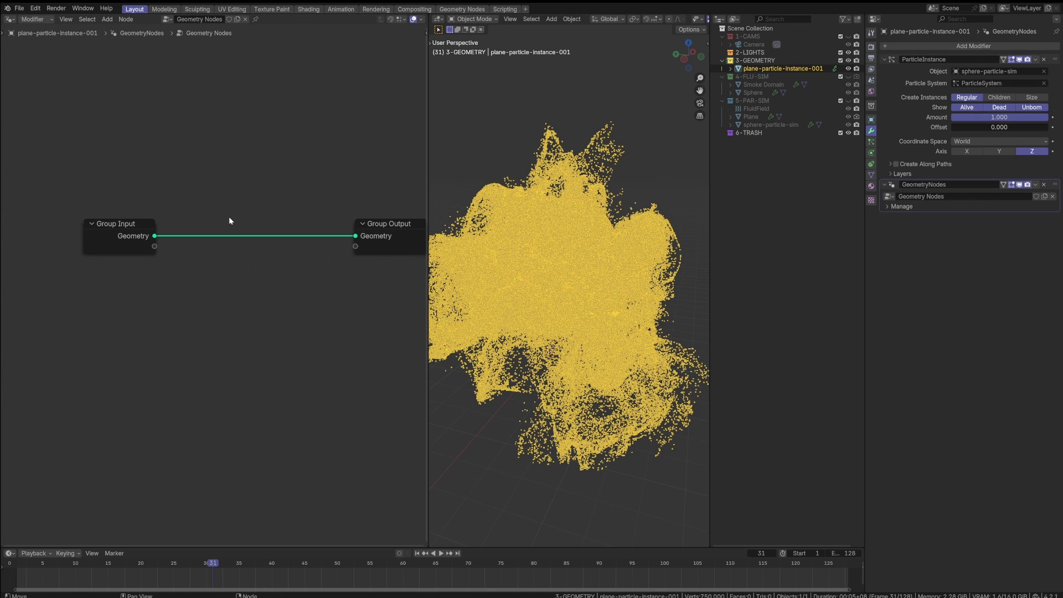
# - Insert a Mesh to Points node between Group Input and Group Output, and move Group Input higher to line up the node layout
pyautogui.press('Home')
pyautogui.hotkey('shift', 'a')
pyautogui.write('m')
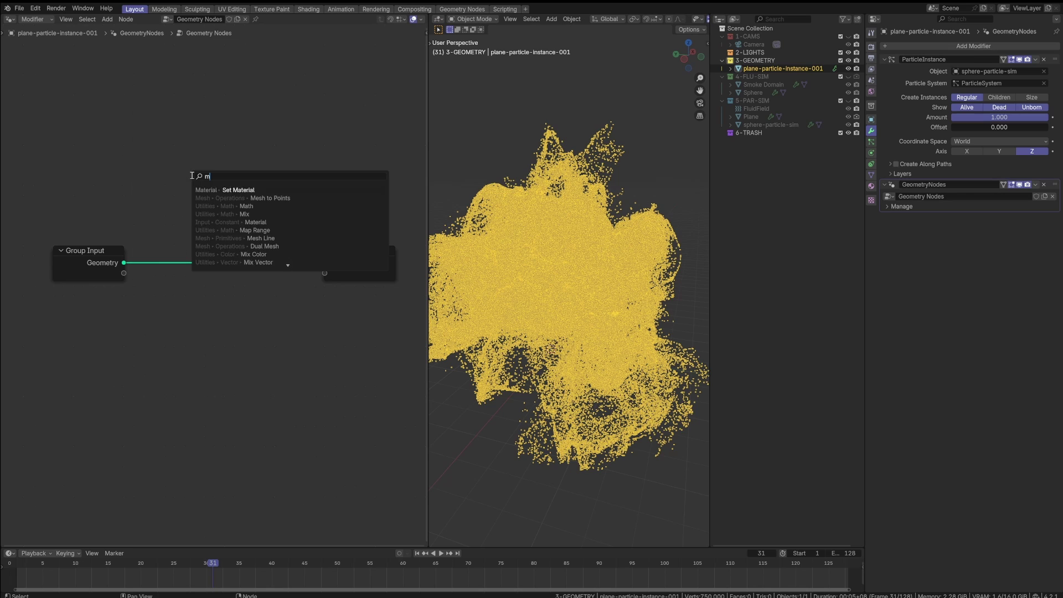
pyautogui.write('esh vert')
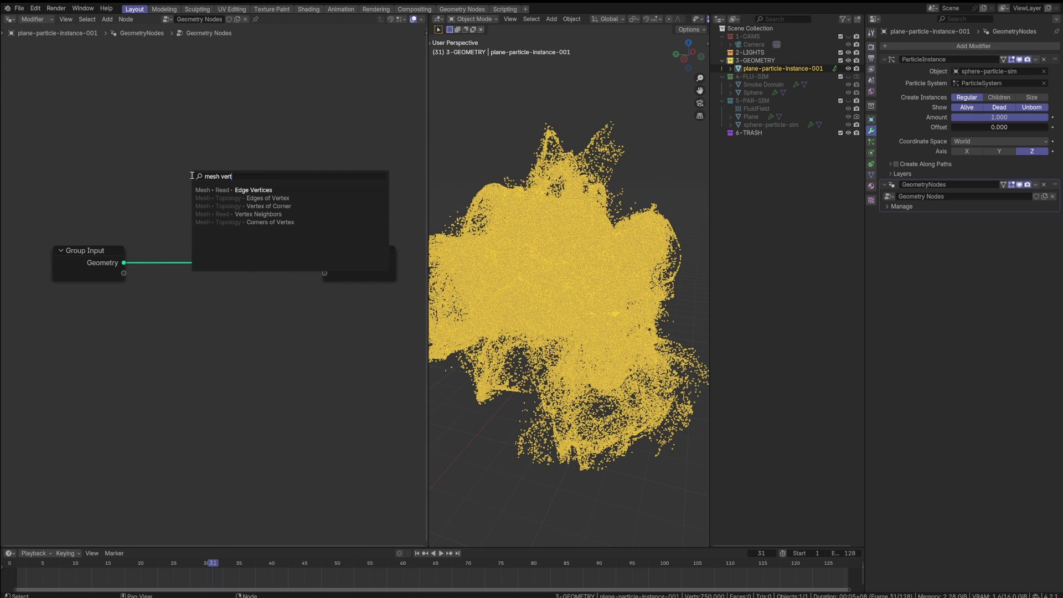
pyautogui.press('BackSpace')
pyautogui.press('BackSpace')
pyautogui.press('BackSpace')
pyautogui.press('BackSpace')
pyautogui.press('BackSpace')
pyautogui.press('BackSpace')
pyautogui.press('BackSpace')
pyautogui.press('BackSpace')
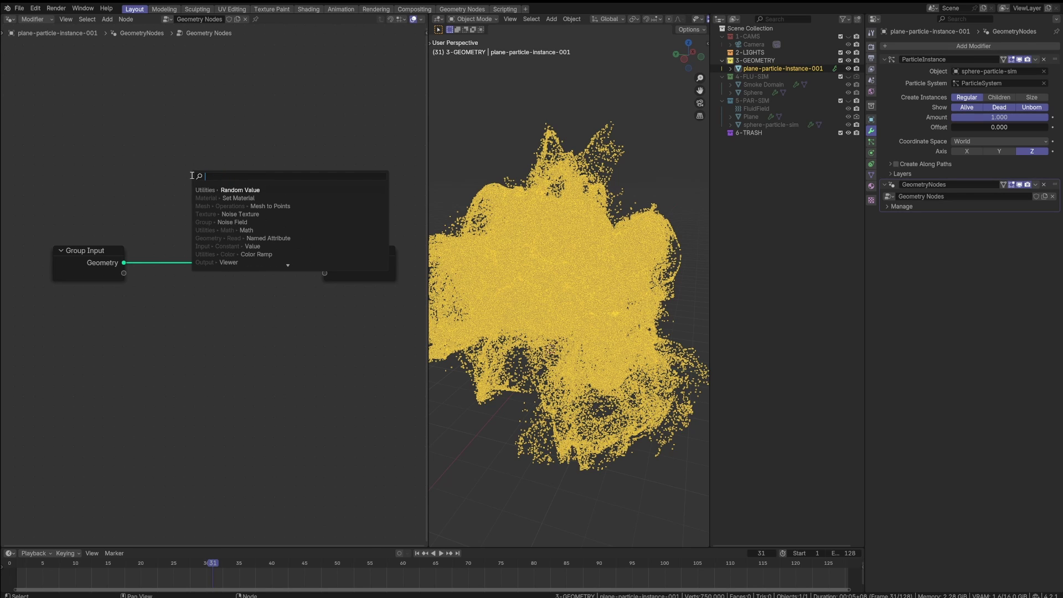
pyautogui.write('ver')
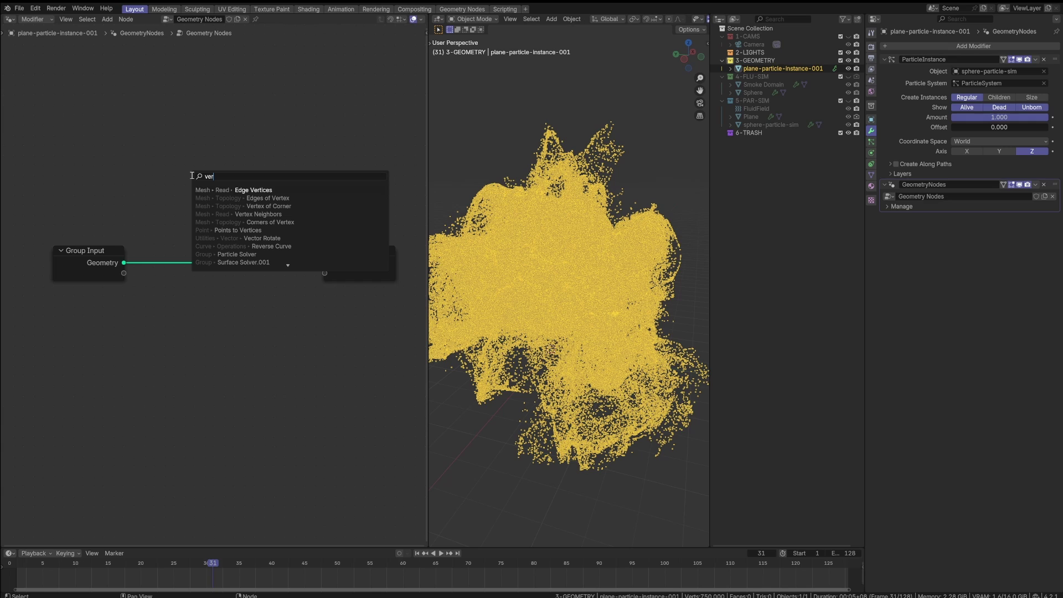
pyautogui.write('tices t')
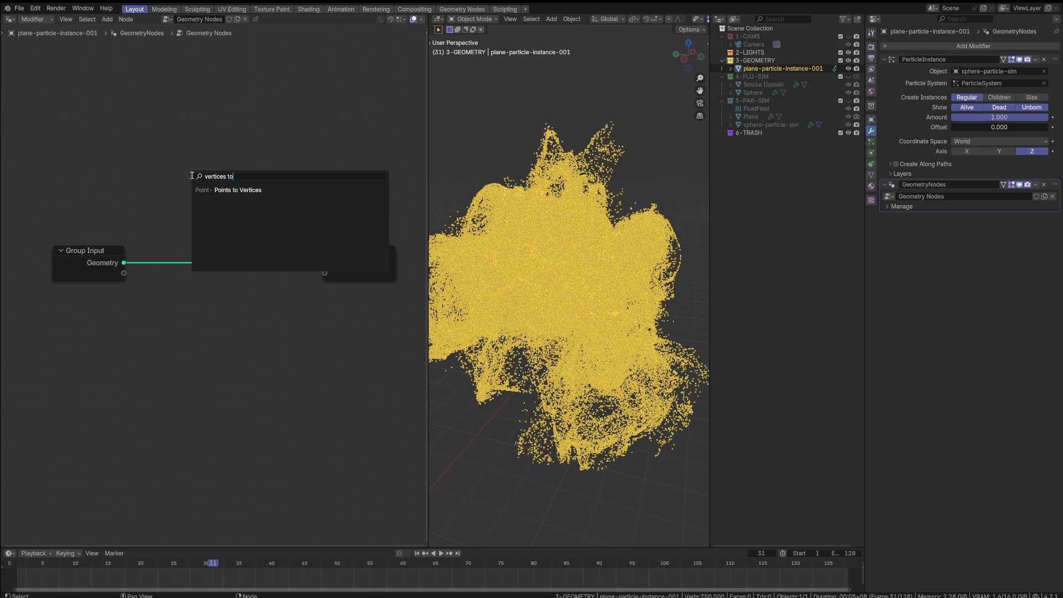
pyautogui.write('o')
pyautogui.press('BackSpace')
pyautogui.press('BackSpace')
pyautogui.press('BackSpace')
pyautogui.press('BackSpace')
pyautogui.press('BackSpace')
pyautogui.press('BackSpace')
pyautogui.press('BackSpace')
pyautogui.press('BackSpace')
pyautogui.press('BackSpace')
pyautogui.press('BackSpace')
pyautogui.press('BackSpace')
pyautogui.write('mesh')
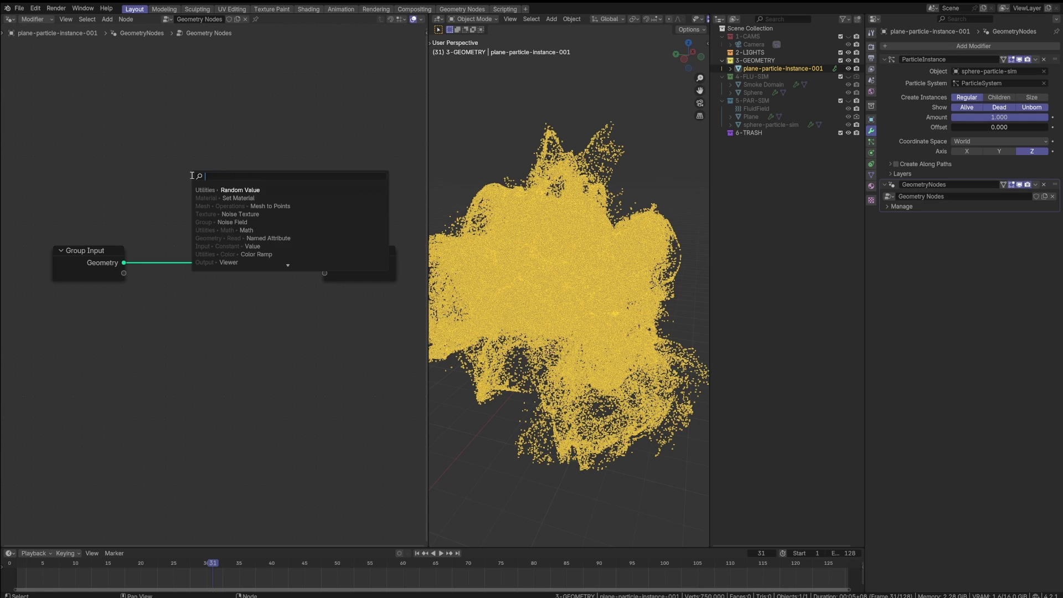
pyautogui.write(' to')
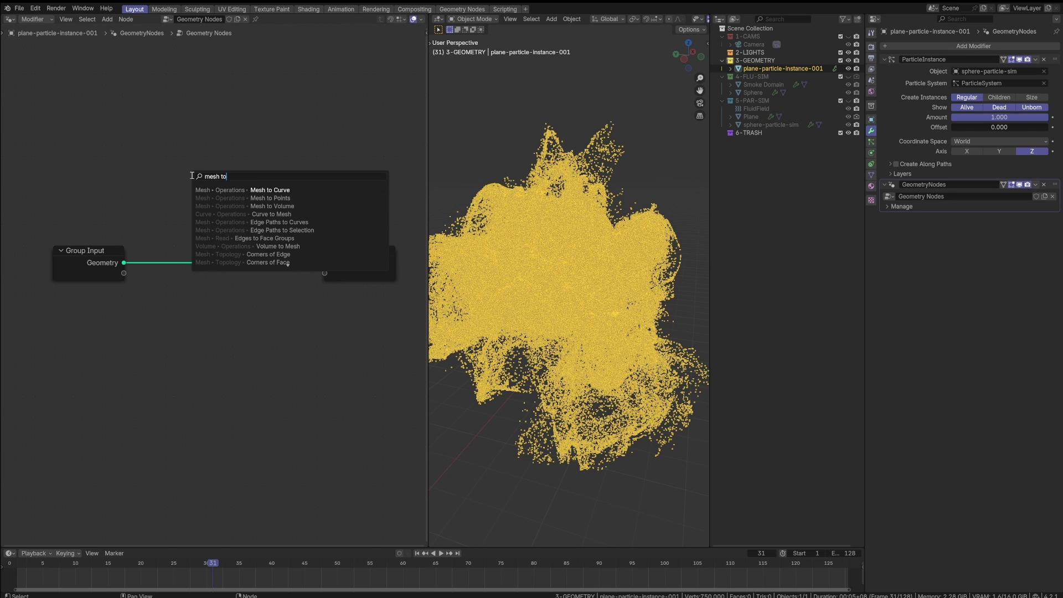
pyautogui.press('Down')
pyautogui.press('Return')
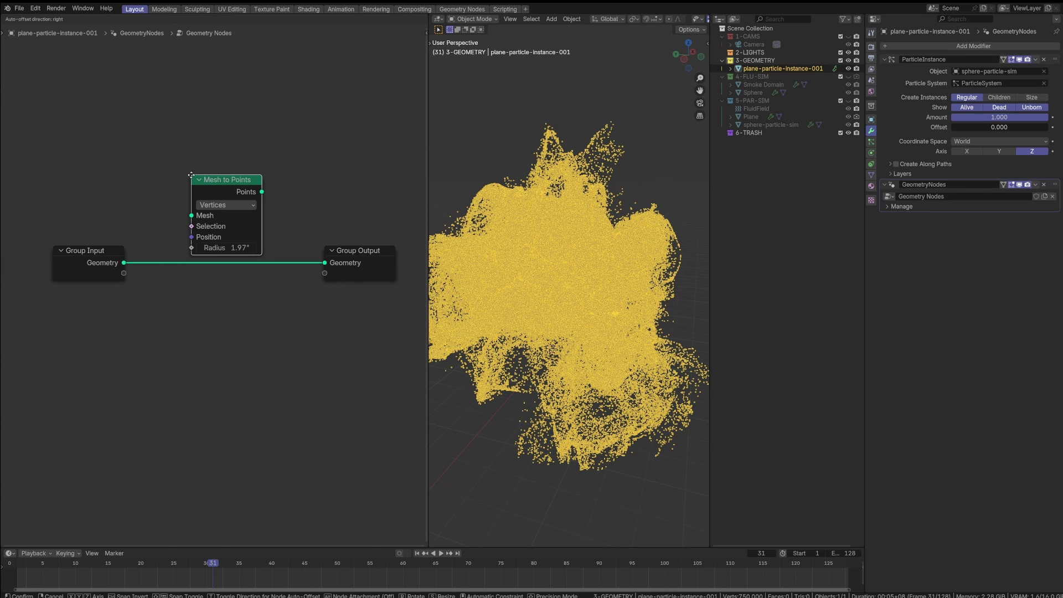
pyautogui.click(194, 214)
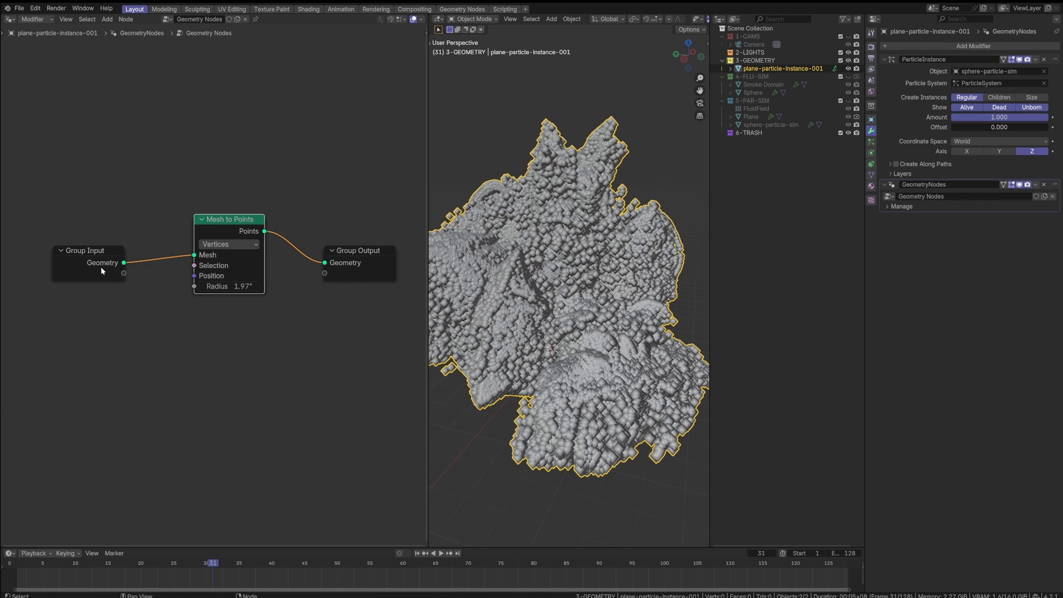
pyautogui.moveTo(63, 276); pyautogui.dragTo(46, 209)
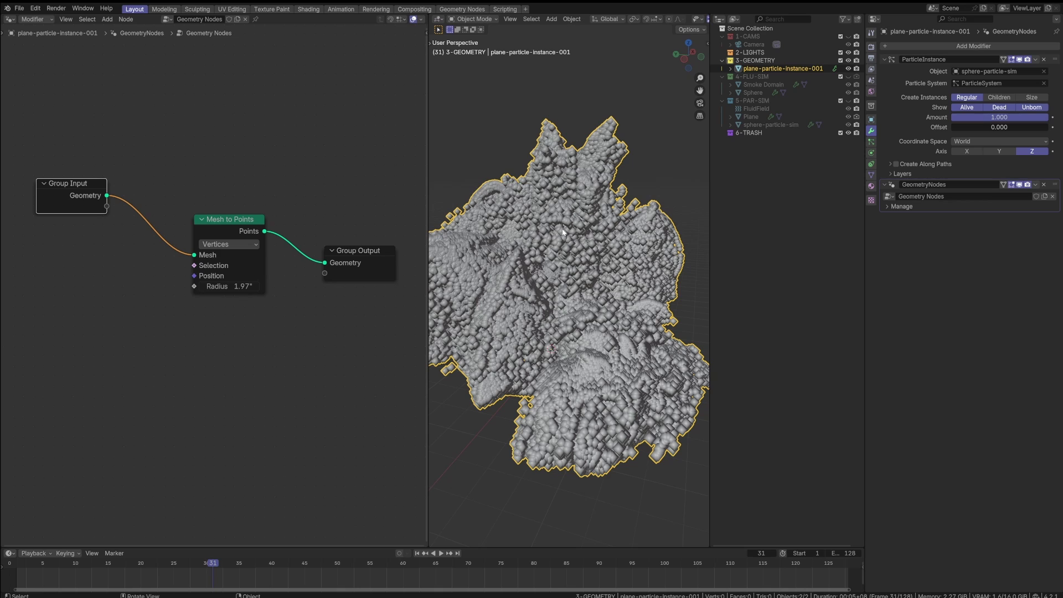
pyautogui.moveTo(553, 232); pyautogui.dragTo(576, 290, button='middle')
pyautogui.scroll(-1, 576, 290)
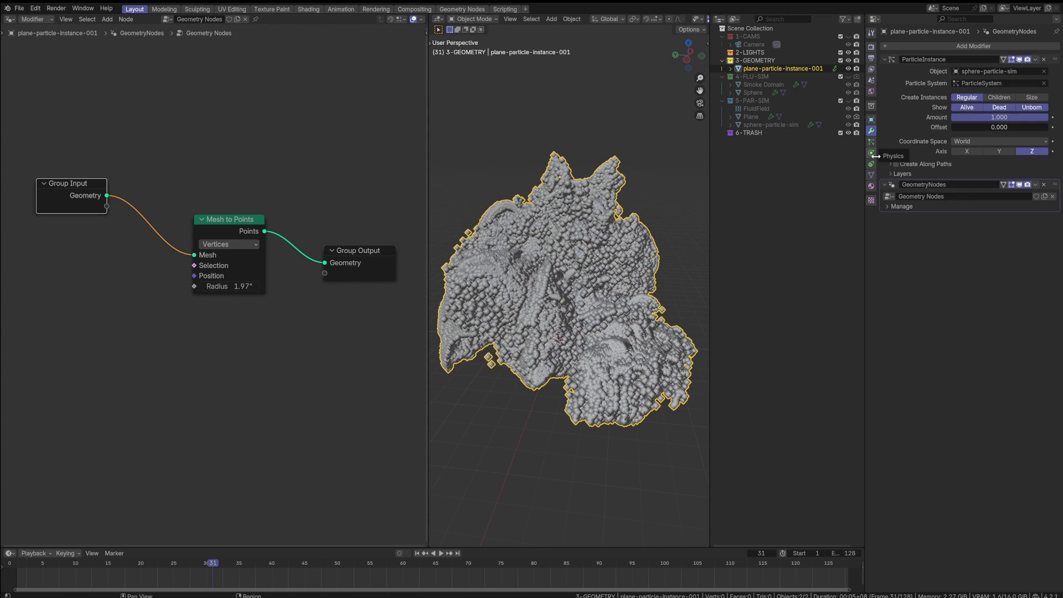
pyautogui.moveTo(550, 293)
pyautogui.mouseDown(button='middle')
pyautogui.moveTo(551, 266)
pyautogui.moveTo(551, 296)
pyautogui.moveTo(542, 262)
pyautogui.moveTo(536, 284)
pyautogui.mouseUp(button='middle')
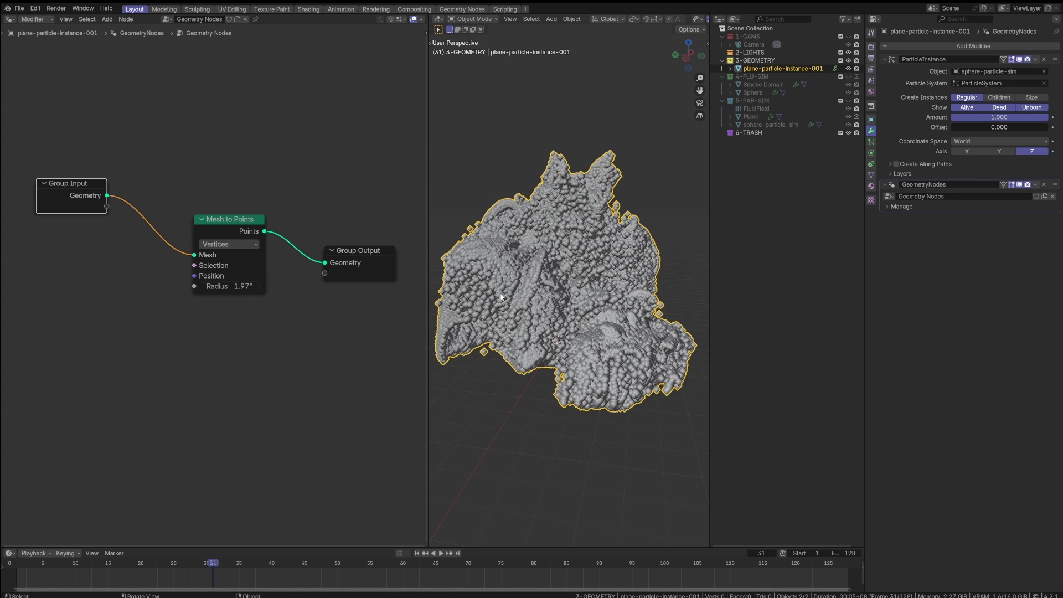
pyautogui.moveTo(527, 280); pyautogui.dragTo(543, 304, button='middle')
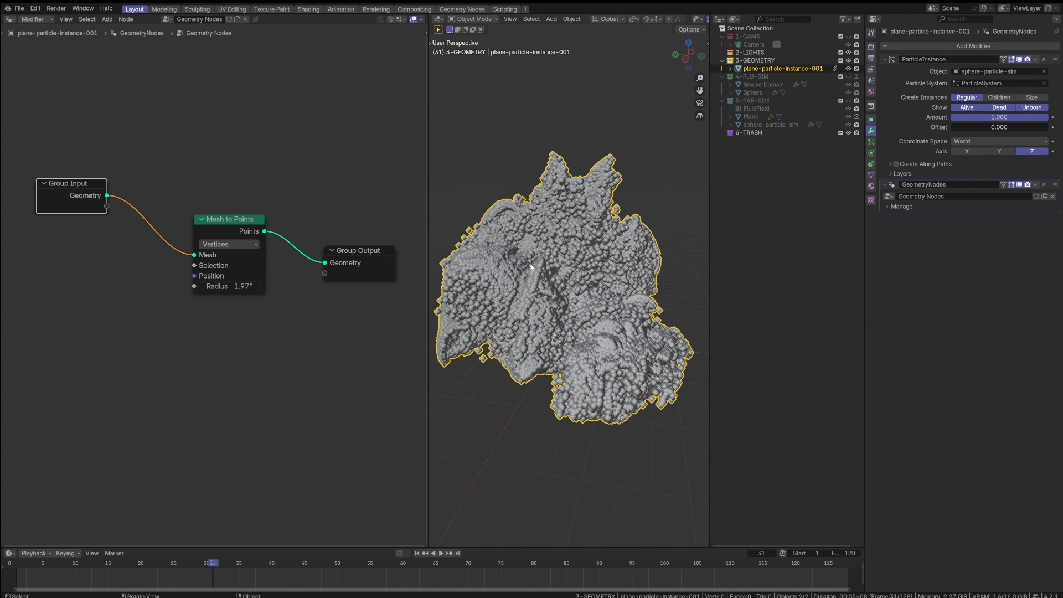
pyautogui.moveTo(533, 267); pyautogui.dragTo(549, 335, button='middle')
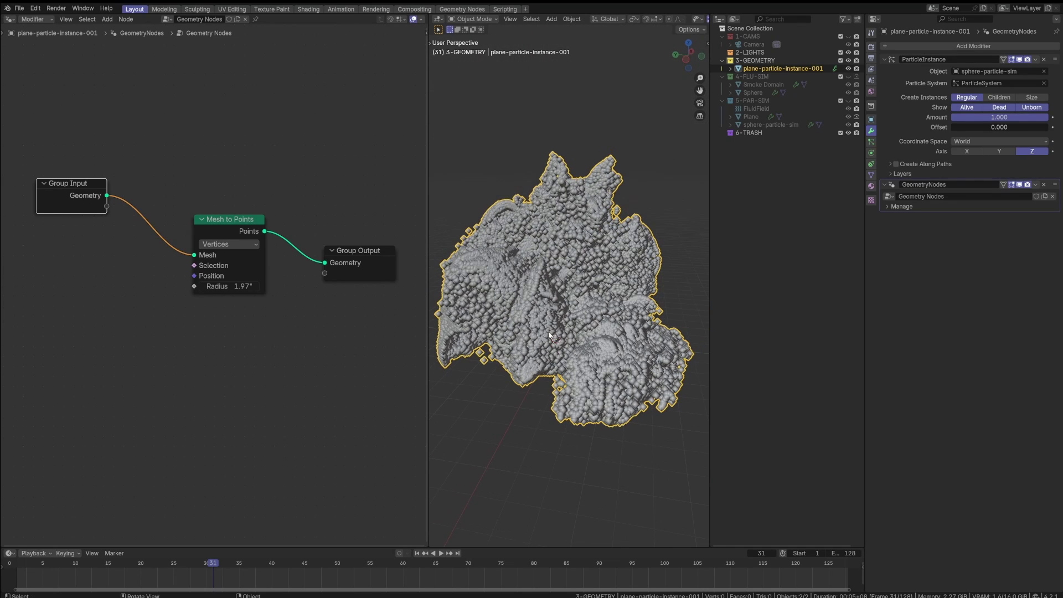
pyautogui.moveTo(547, 299); pyautogui.dragTo(553, 302, button='middle')
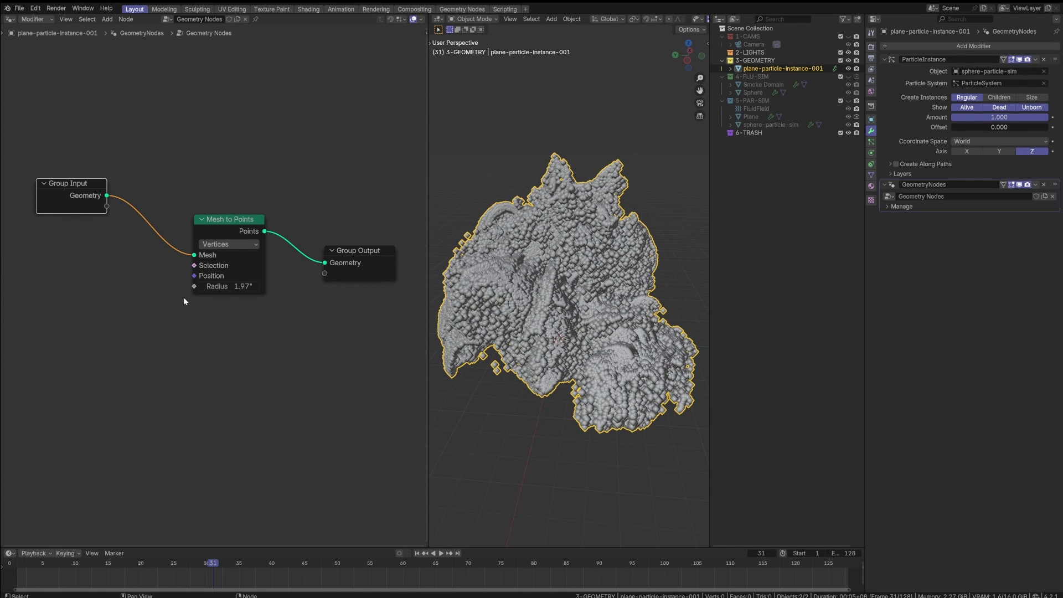
# - Set the Mesh to Points radius to 0.1 inches
pyautogui.click(229, 286)
pyautogui.write('0.1')
pyautogui.press('Return')
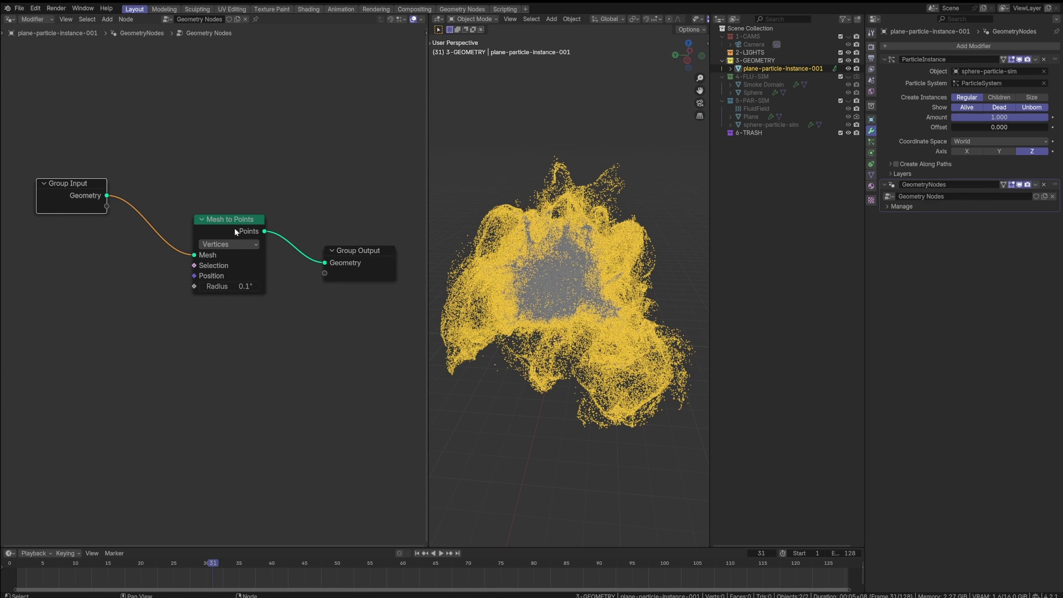
# - Align Mesh to Points with Group Input, and add a Random Value node whose output drives the Mesh to Points radius
pyautogui.moveTo(197, 228); pyautogui.dragTo(182, 192)
pyautogui.click(121, 316)
pyautogui.hotkey('shift', 'a')
pyautogui.moveTo(122, 319)
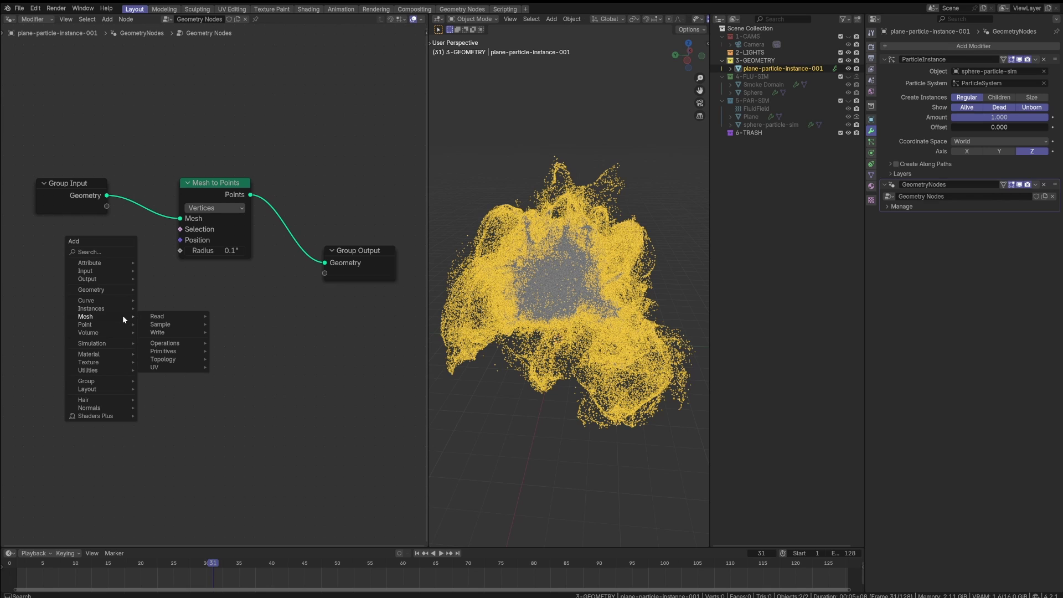
pyautogui.write('random')
pyautogui.press('Return')
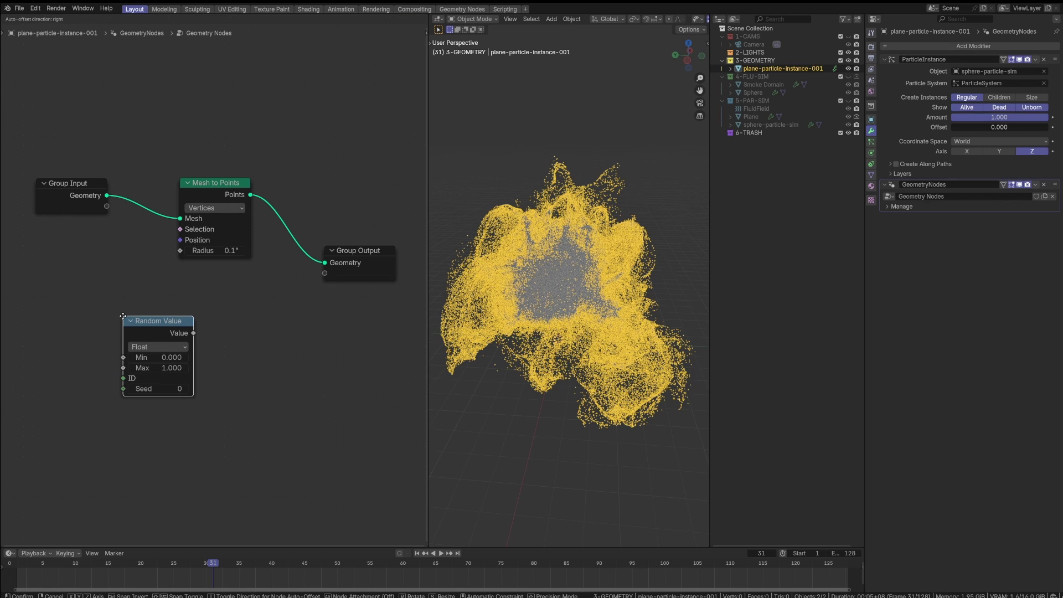
pyautogui.click(50, 286)
pyautogui.moveTo(121, 297); pyautogui.dragTo(181, 251)
# - Set the Random Value node's range to a minimum of 0.002 and a maximum of 0.005
pyautogui.click(100, 322)
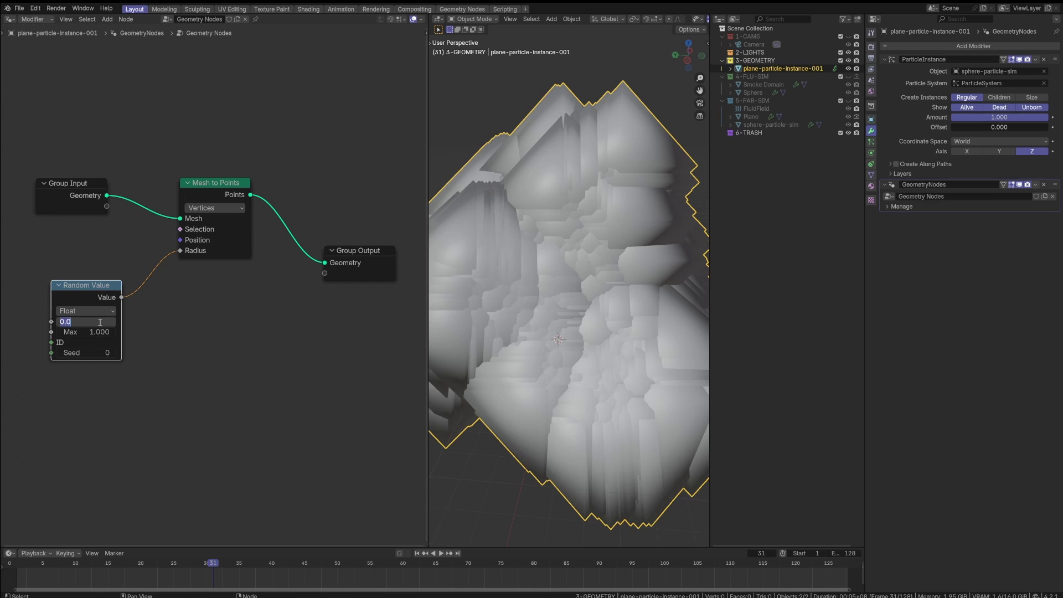
pyautogui.write('.002')
pyautogui.press('Return')
pyautogui.click(104, 332)
pyautogui.write('.005')
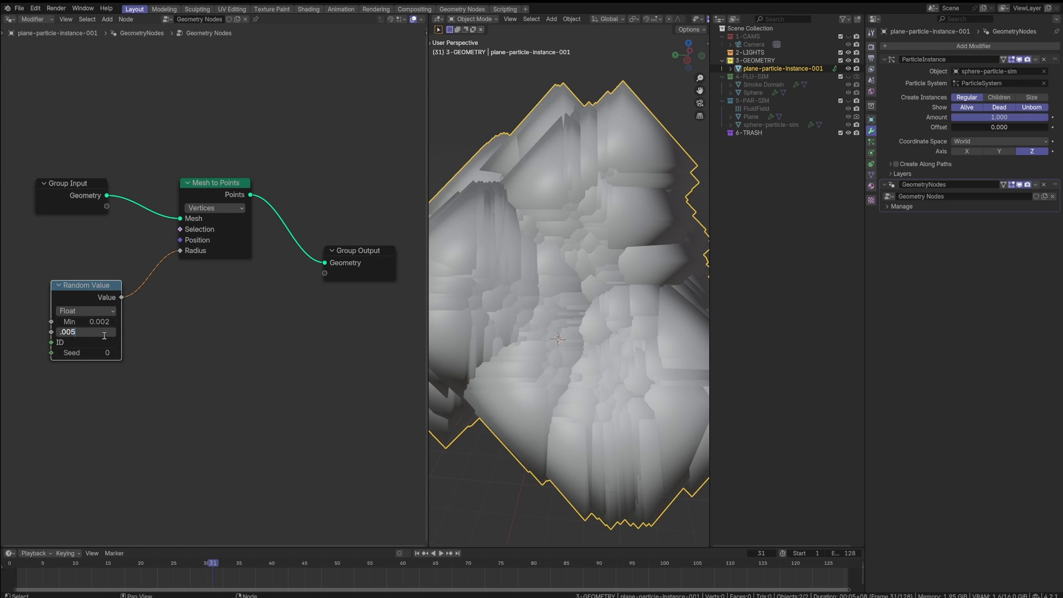
pyautogui.press('Return')
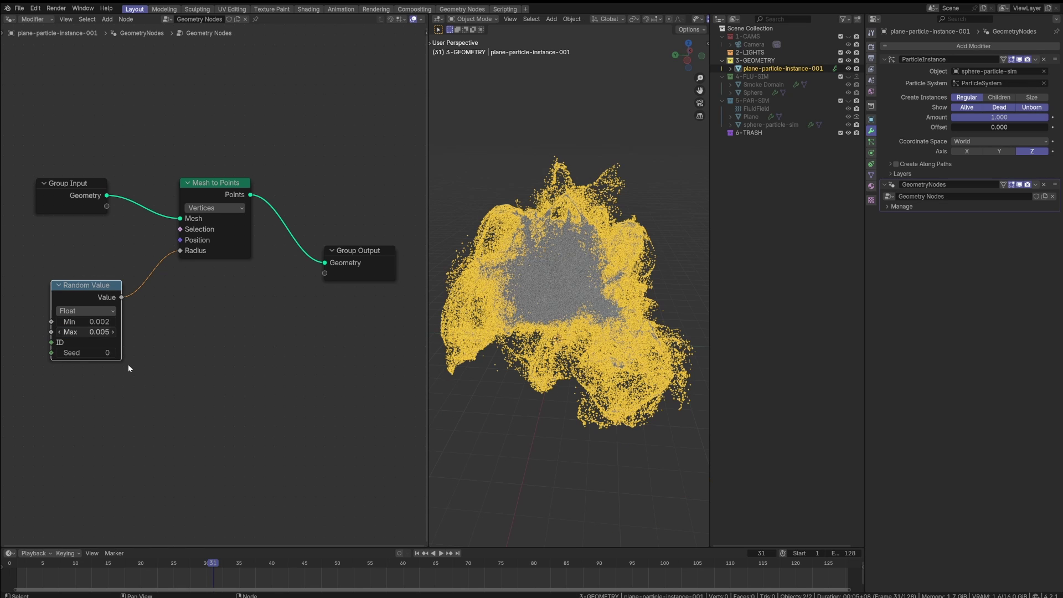
# - Examine the point sizes up close in the 3D viewport, then with the object deselected
pyautogui.click(166, 359)
pyautogui.scroll(10, 577, 237)
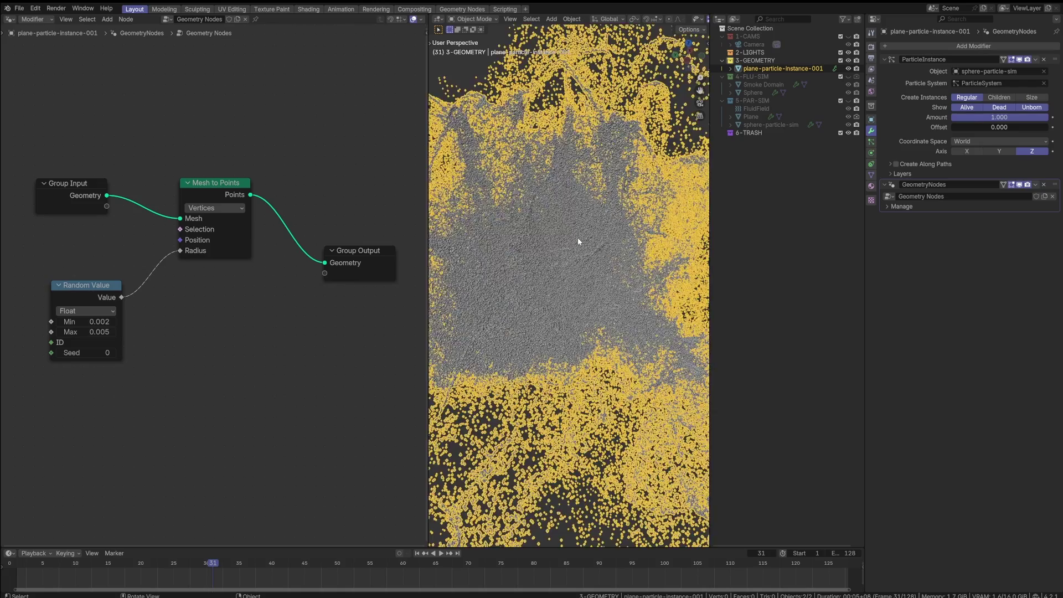
pyautogui.scroll(-10, 577, 241)
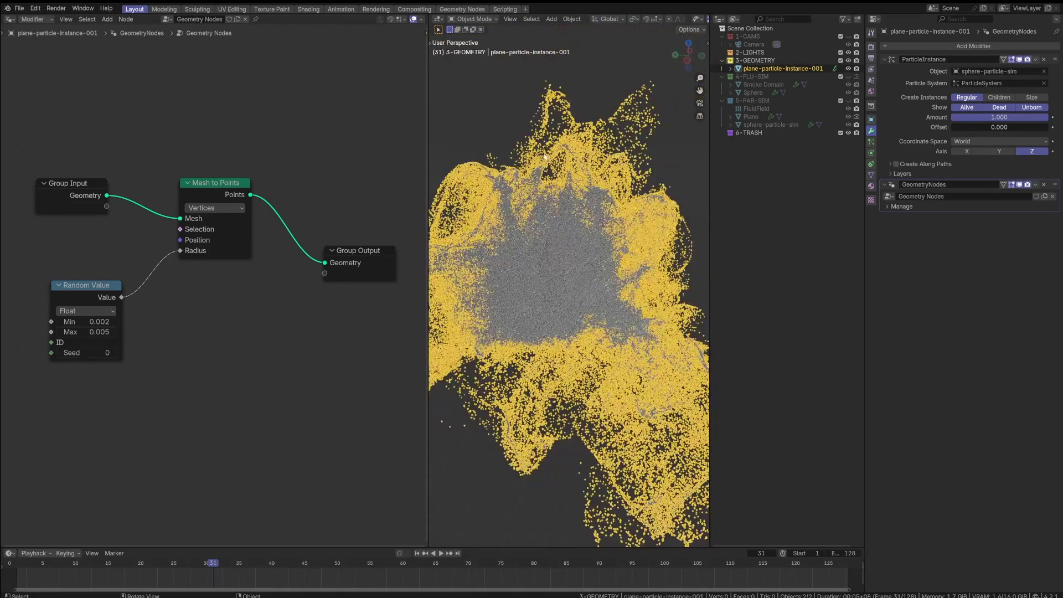
pyautogui.click(503, 96)
pyautogui.scroll(-5, 556, 332)
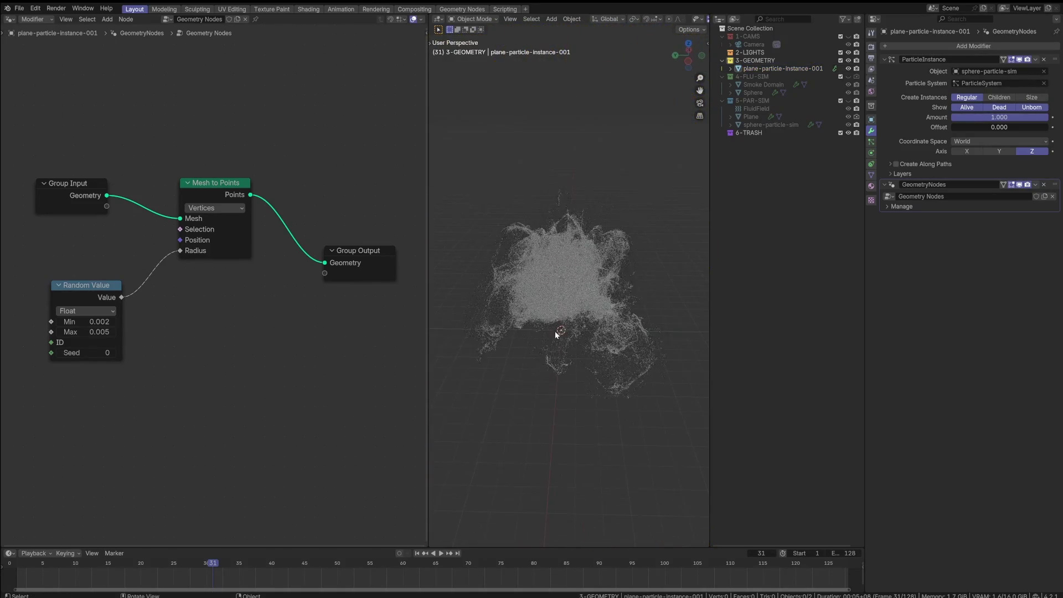
# - Move Group Output aside and insert a Set Material node between Mesh to Points and Group Output
pyautogui.moveTo(353, 253); pyautogui.dragTo(388, 210)
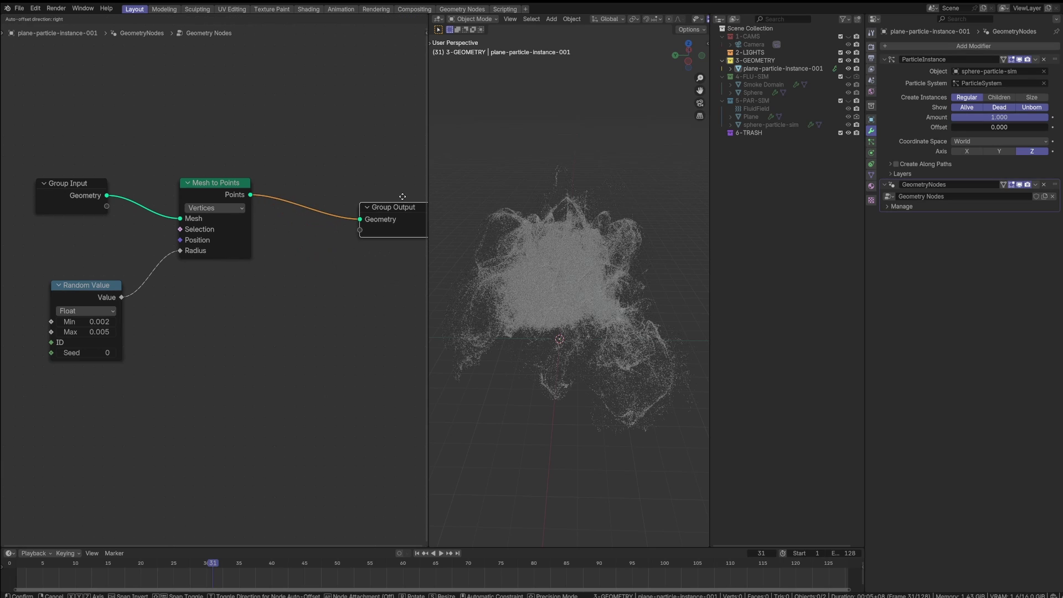
pyautogui.hotkey('shift', 'a')
pyautogui.moveTo(328, 284)
pyautogui.write('set')
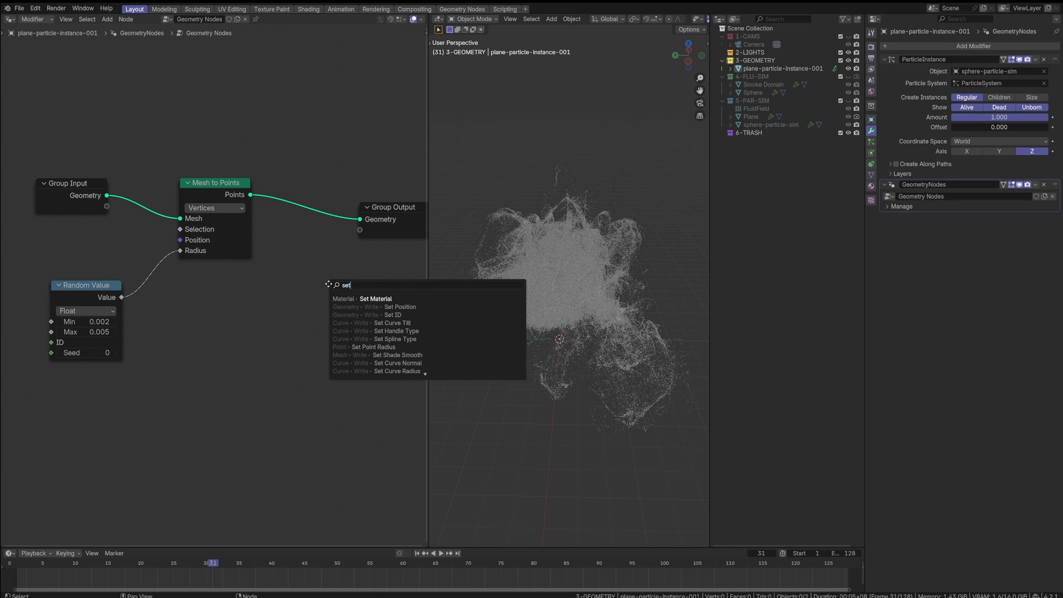
pyautogui.press('Return')
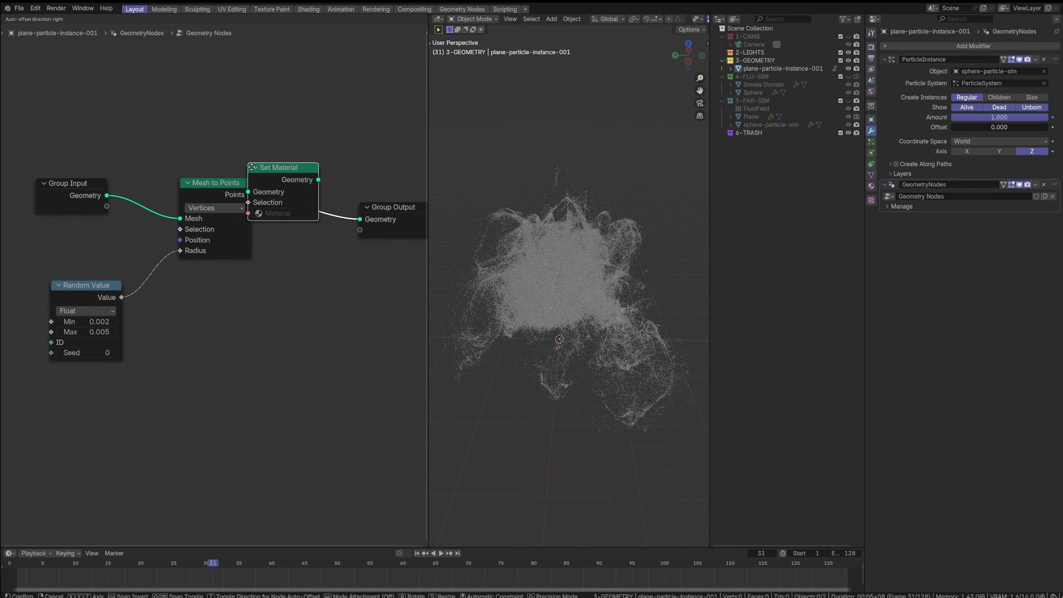
pyautogui.click(266, 162)
# - Select plane-particle-instance-001 and create a new material for it with a golden-orange base color
pyautogui.click(569, 321)
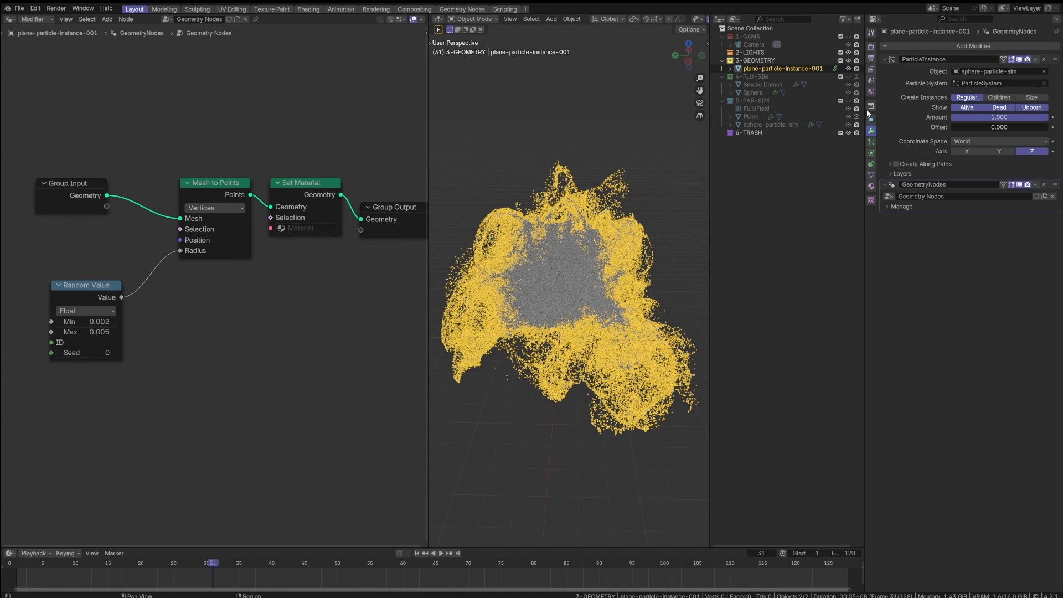
pyautogui.click(871, 186)
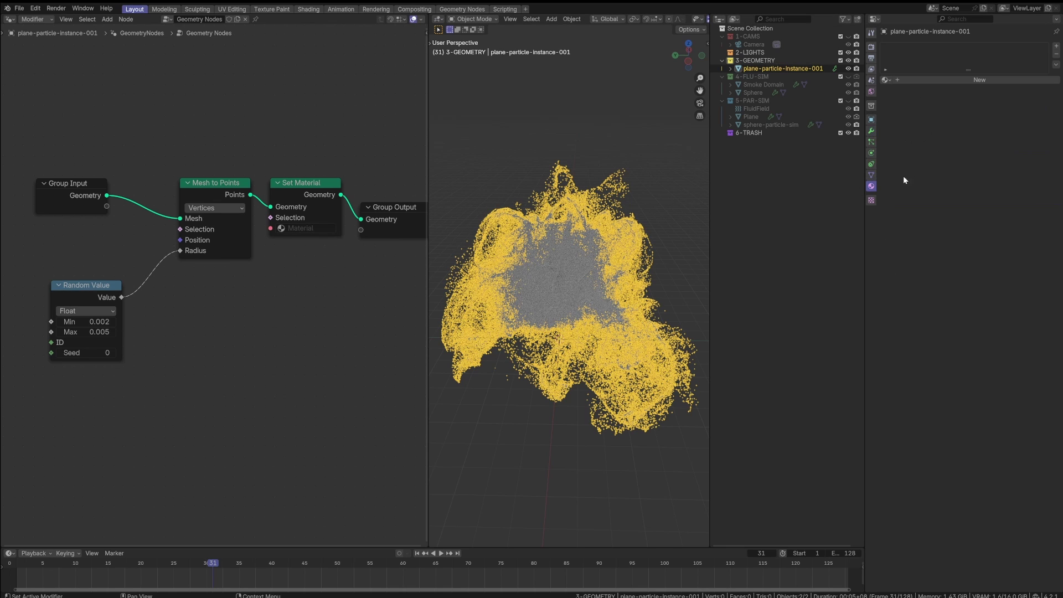
pyautogui.click(972, 80)
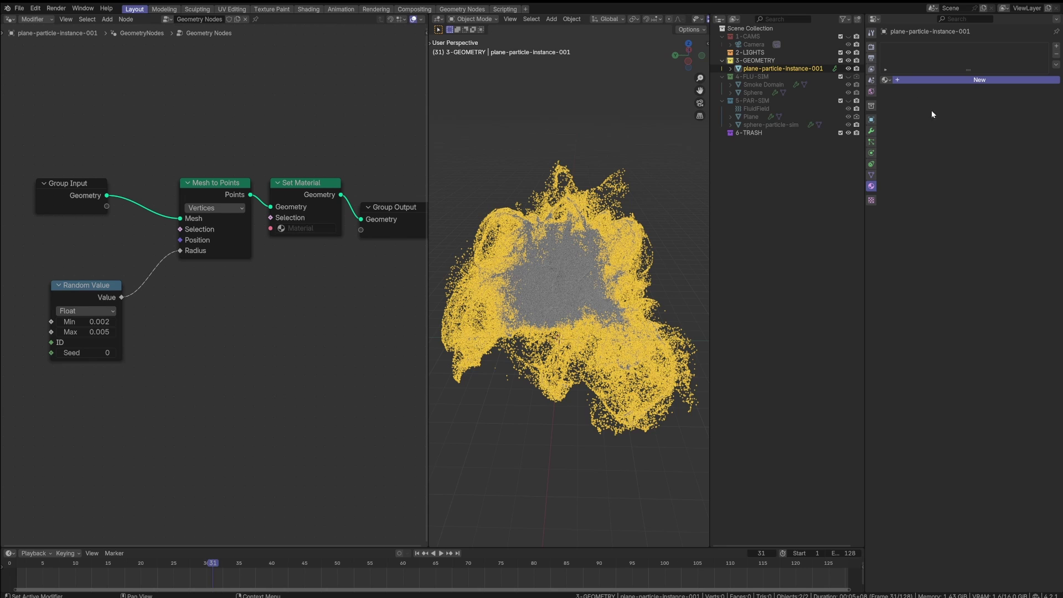
pyautogui.click(985, 131)
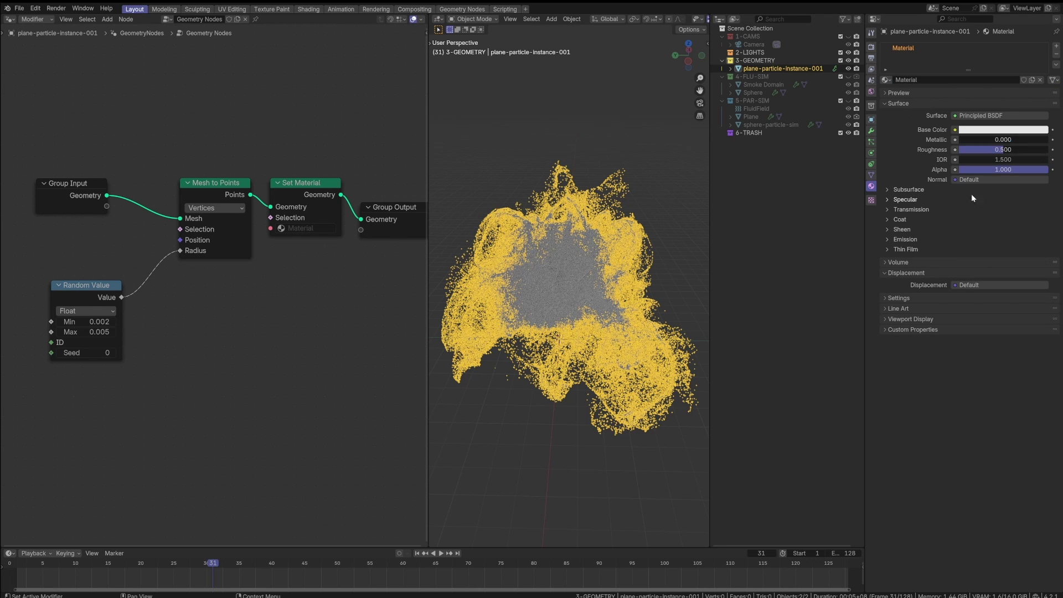
pyautogui.click(985, 132)
pyautogui.moveTo(990, 189); pyautogui.dragTo(985, 191)
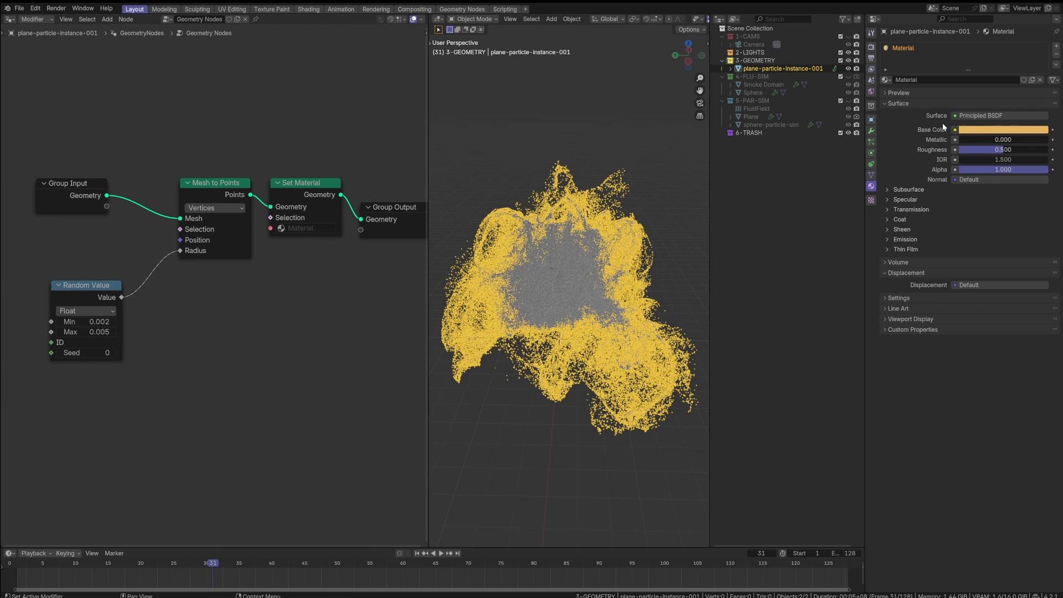
# - Set the new material's roughness to 0.3
pyautogui.click(1011, 150)
pyautogui.write('0.3')
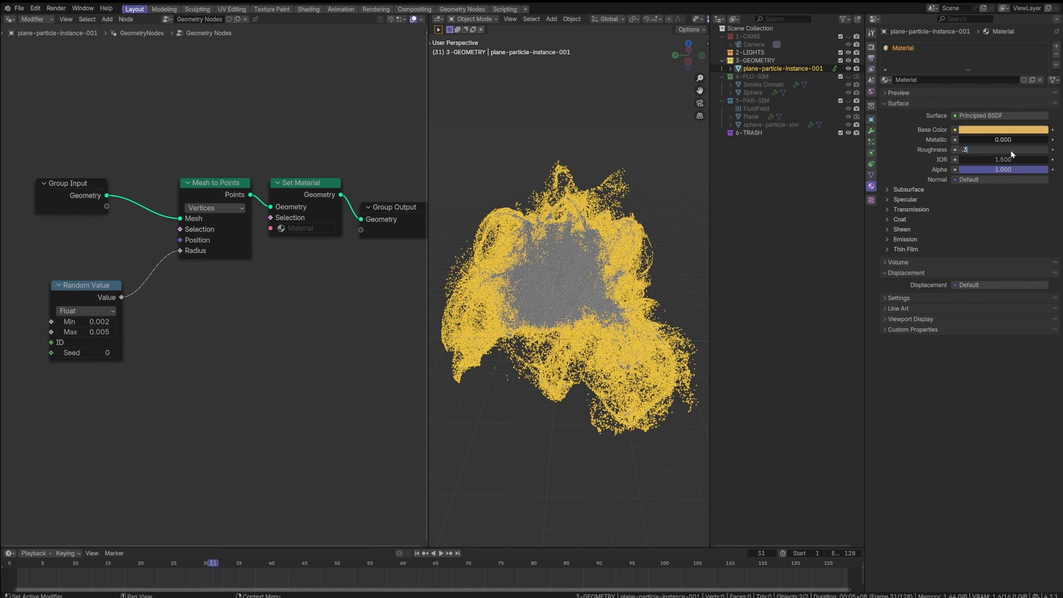
pyautogui.press('Return')
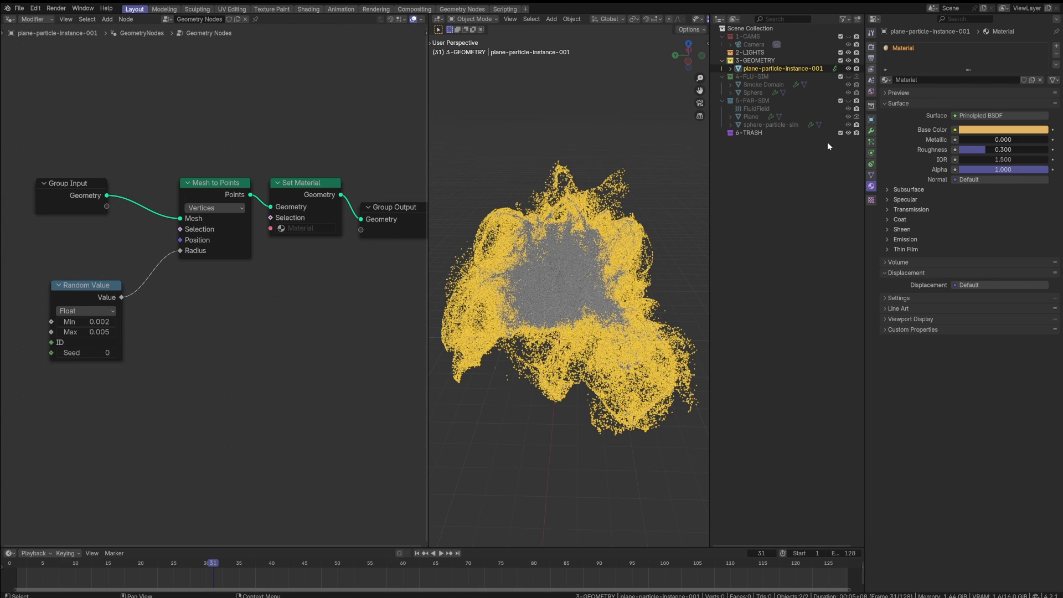
# - Assign the new material named Material in the Set Material node
pyautogui.click(284, 229)
pyautogui.press('Return')
pyautogui.scroll(-6, 560, 311)
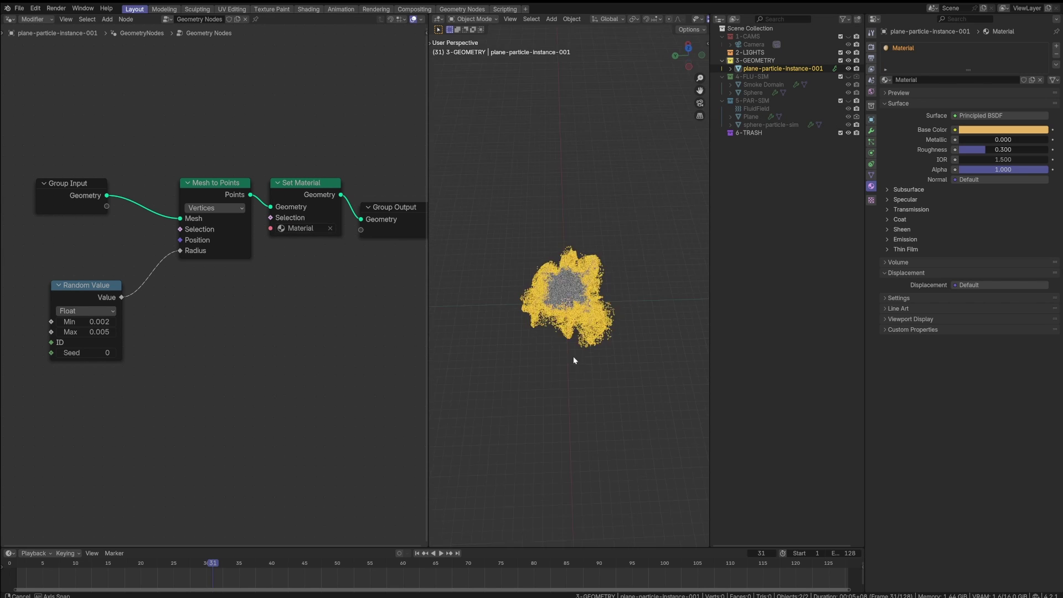
# - Make the 1-CAMS collection visible and switch the viewport to the top view
pyautogui.moveTo(574, 360); pyautogui.dragTo(565, 382, button='middle')
pyautogui.scroll(4, 562, 343)
pyautogui.moveTo(544, 332); pyautogui.dragTo(573, 335, button='middle')
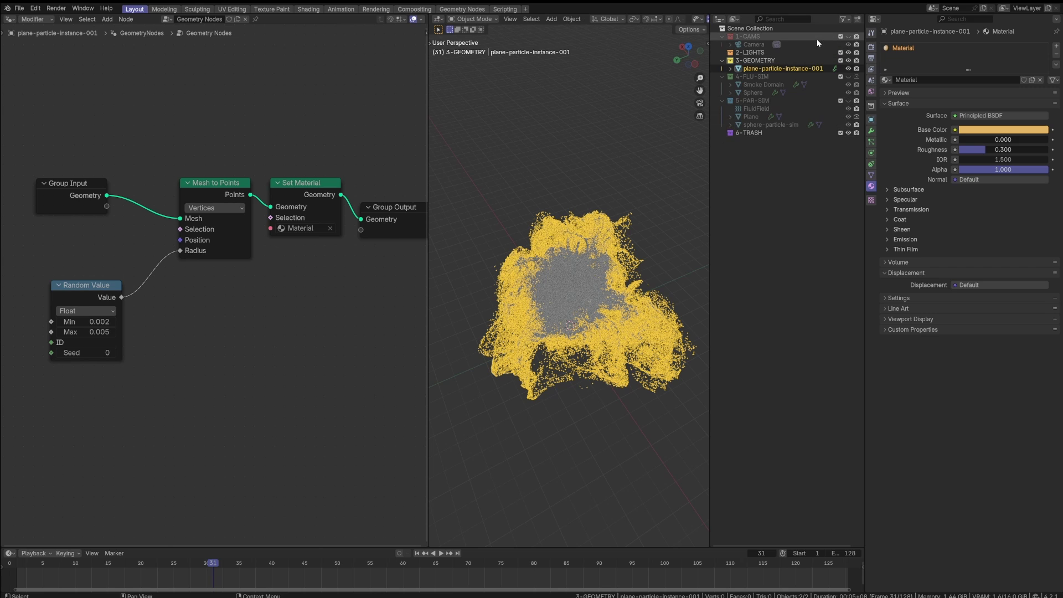
pyautogui.click(848, 37)
pyautogui.scroll(-3, 559, 317)
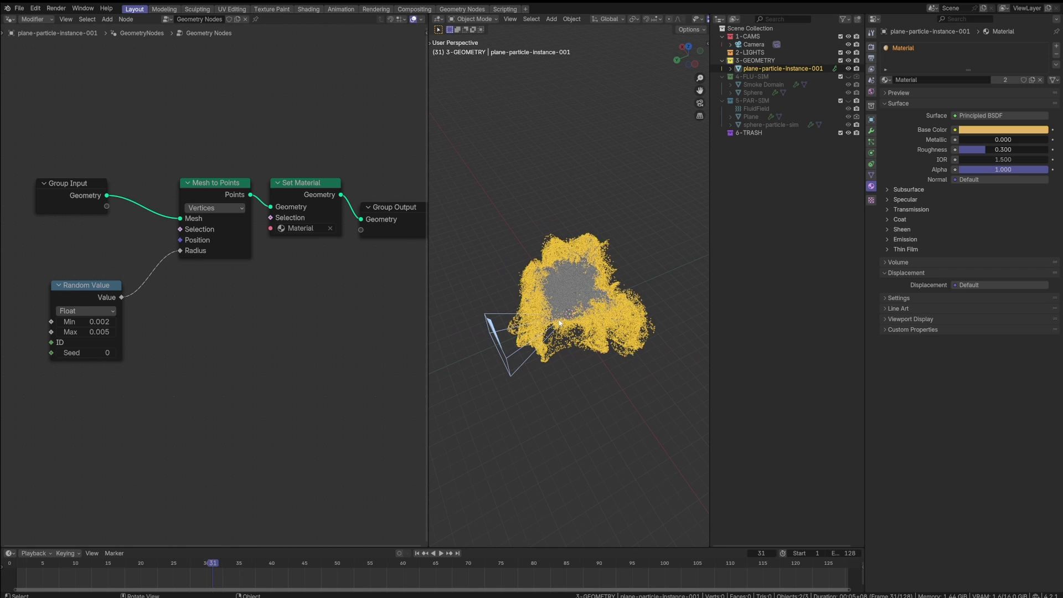
pyautogui.press('`')
pyautogui.click(563, 280)
pyautogui.press('g')
pyautogui.press('y')
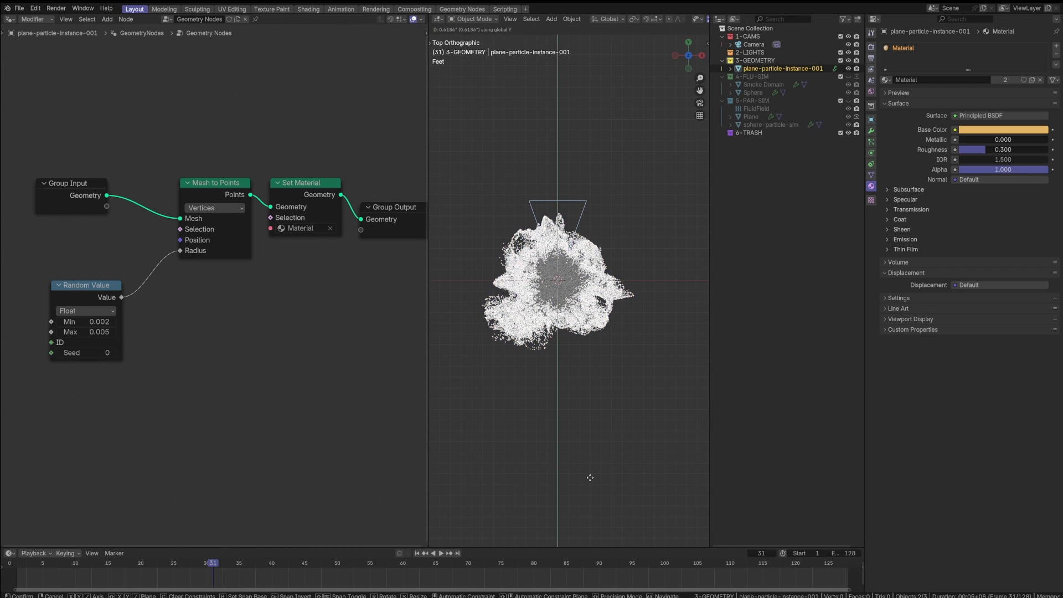
pyautogui.rightClick(592, 42)
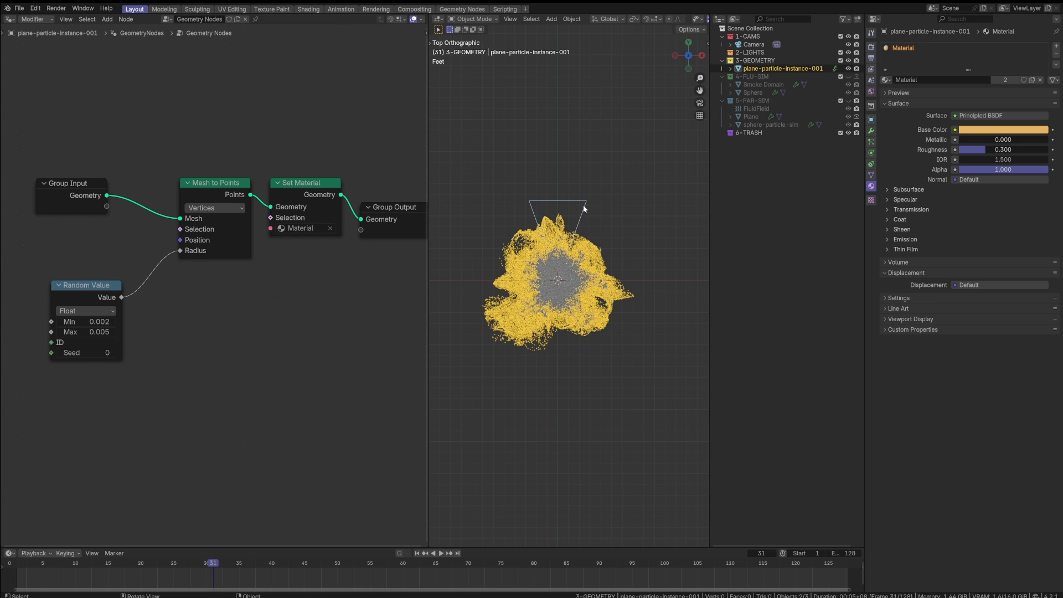
# - Move the camera along the Y axis by about -255 inches so it stands in front of the particle burst
pyautogui.click(583, 205)
pyautogui.press('g')
pyautogui.press('y')
pyautogui.click(590, 396)
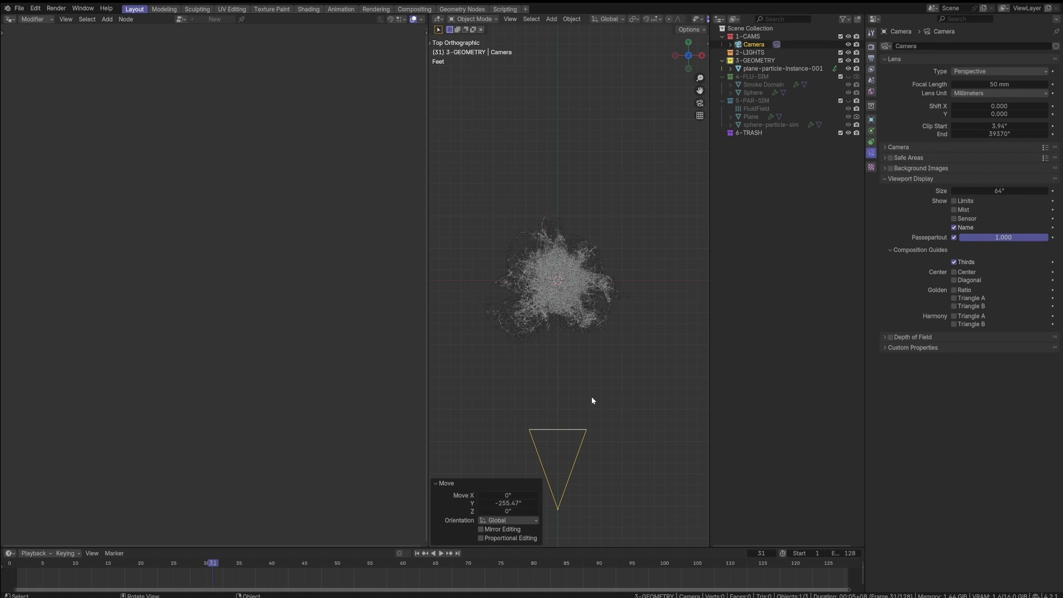
# - Look through the camera in the existing viewport and turn the node editor area into a second 3D Viewport
pyautogui.moveTo(592, 396); pyautogui.dragTo(606, 326, button='middle')
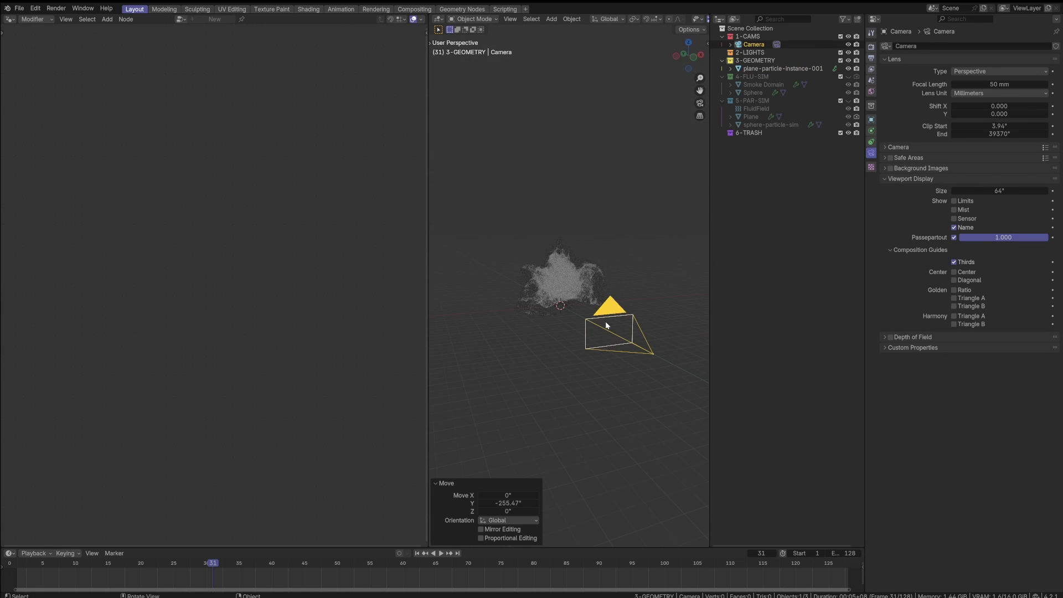
pyautogui.press('KP_0')
pyautogui.click(10, 18)
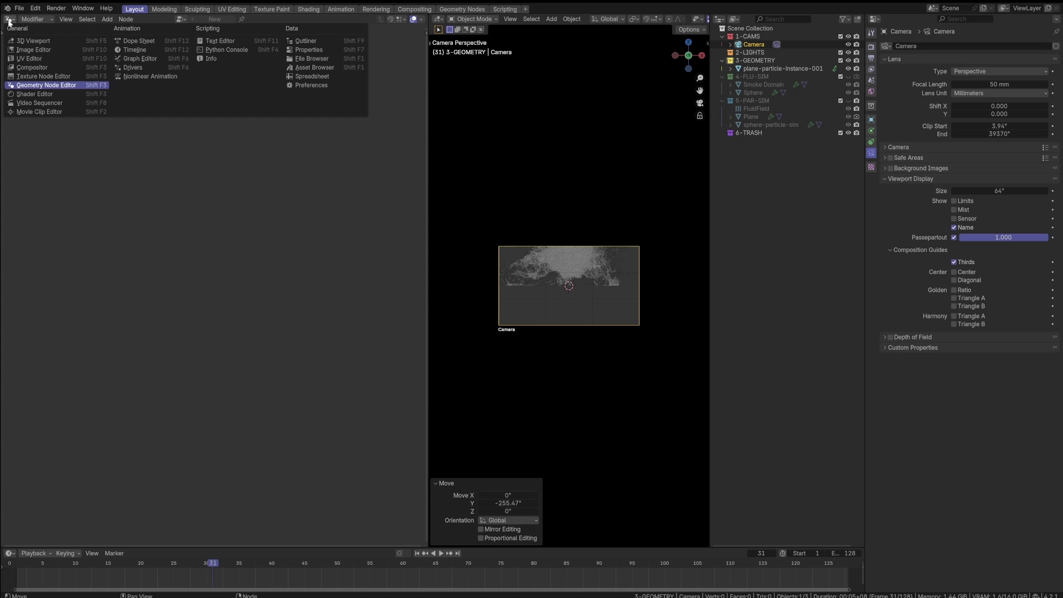
pyautogui.click(22, 42)
pyautogui.scroll(-7, 206, 239)
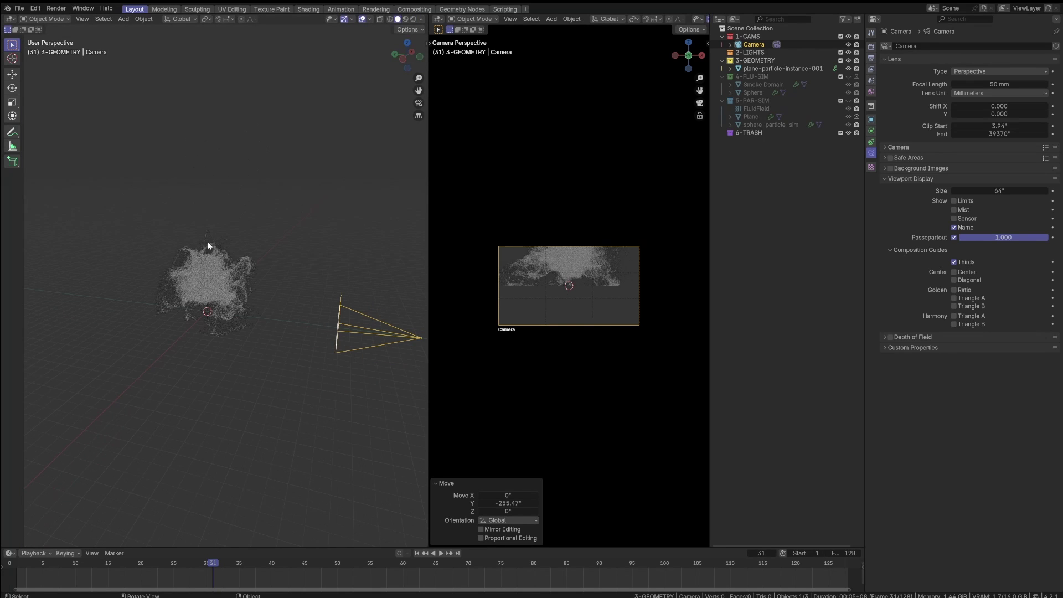
pyautogui.moveTo(208, 242)
pyautogui.mouseDown(button='middle')
pyautogui.moveTo(213, 270)
pyautogui.moveTo(197, 257)
pyautogui.mouseUp(button='middle')
pyautogui.scroll(2, 197, 257)
pyautogui.click(197, 259)
pyautogui.scroll(2, 284, 275)
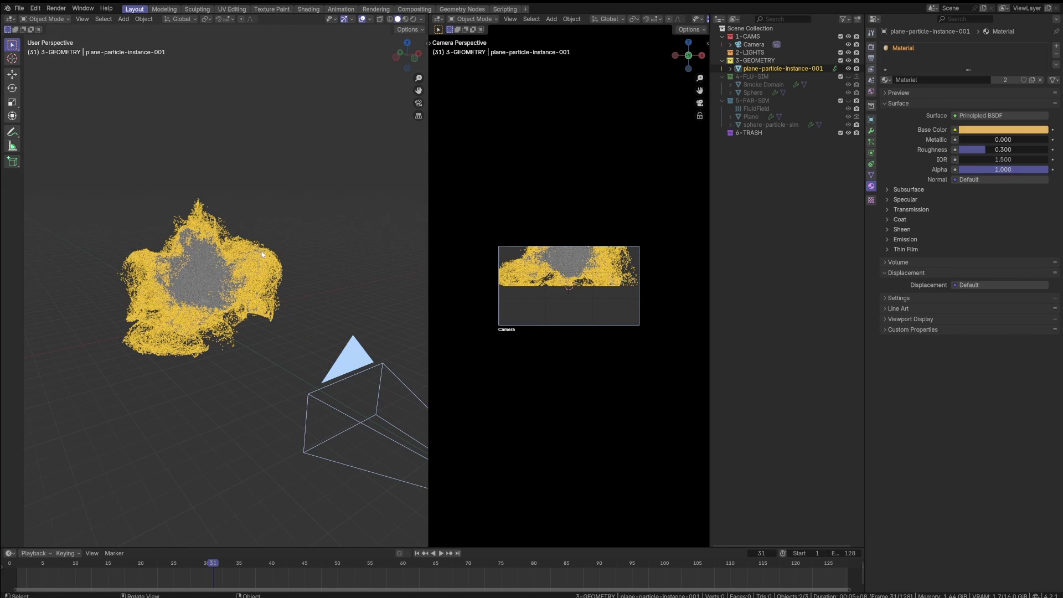
pyautogui.press('g')
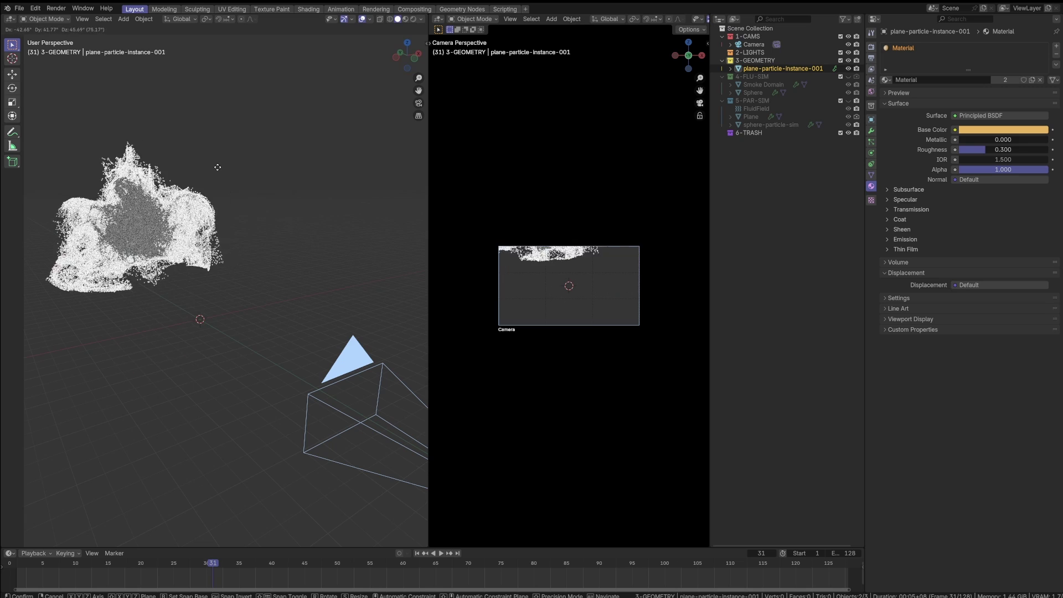
pyautogui.press('Escape')
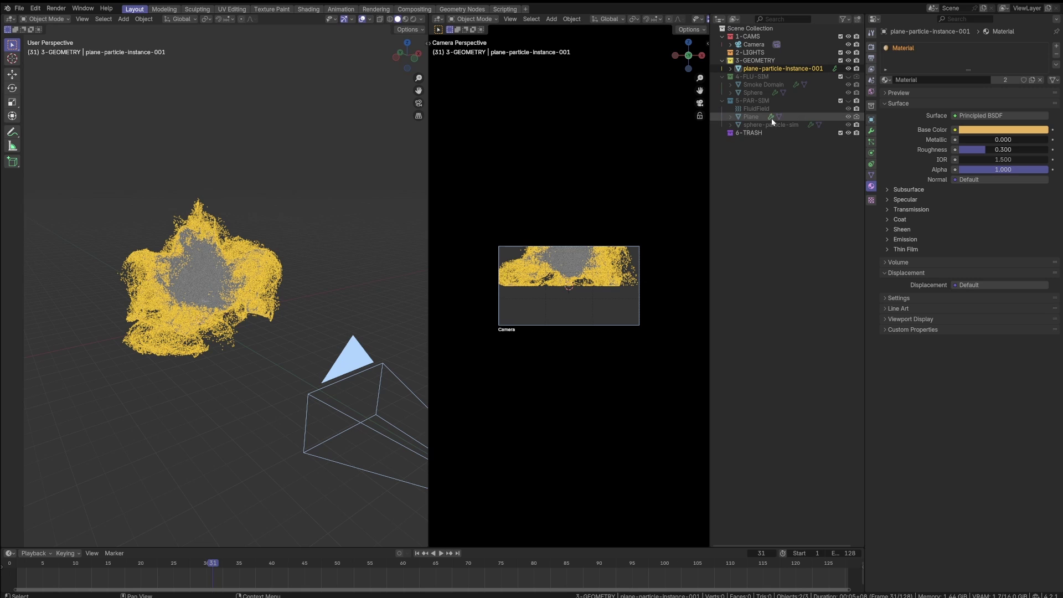
pyautogui.moveTo(168, 286); pyautogui.dragTo(210, 310, button='middle')
pyautogui.press('g')
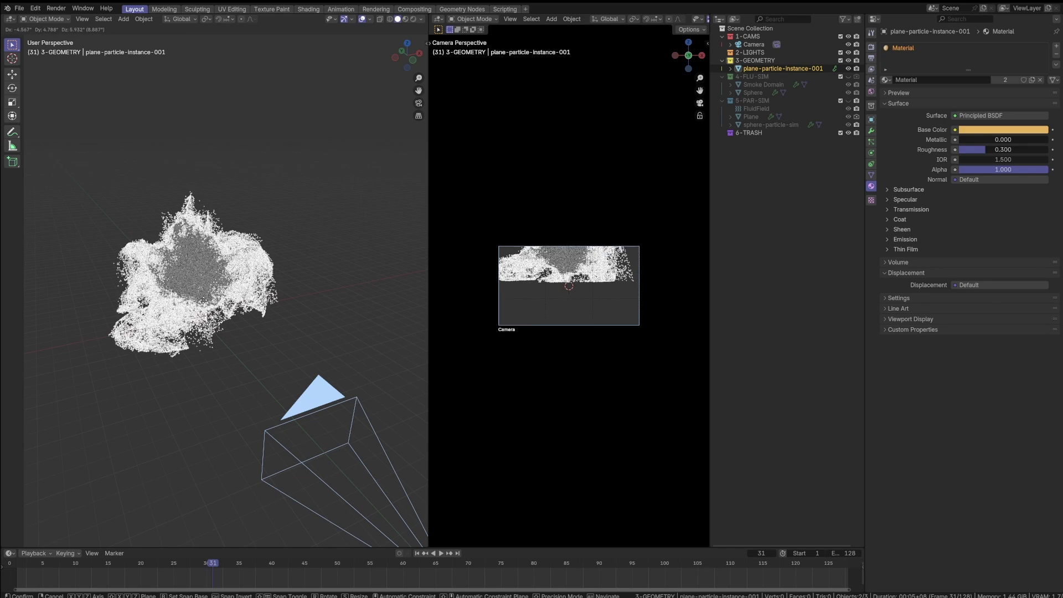
pyautogui.click(212, 294)
pyautogui.moveTo(211, 290); pyautogui.dragTo(270, 276, button='middle')
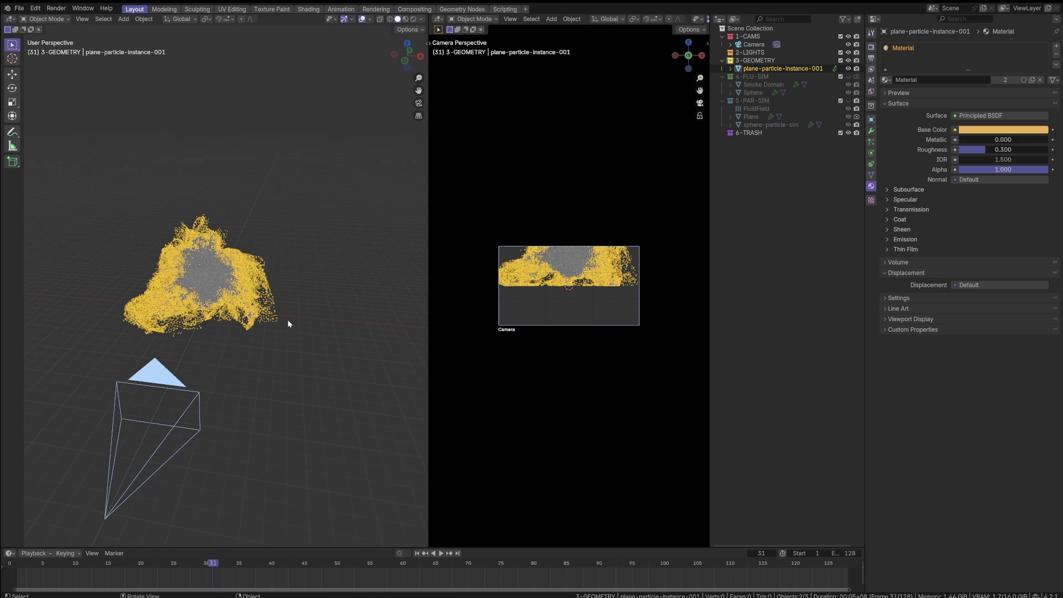
# - Create a linked duplicate of plane-particle-instance-001, offset about 227 inches along X
pyautogui.keyDown('ctrl'); pyautogui.moveTo(596, 296); pyautogui.dragTo(586, 218, button='middle'); pyautogui.keyUp('ctrl')
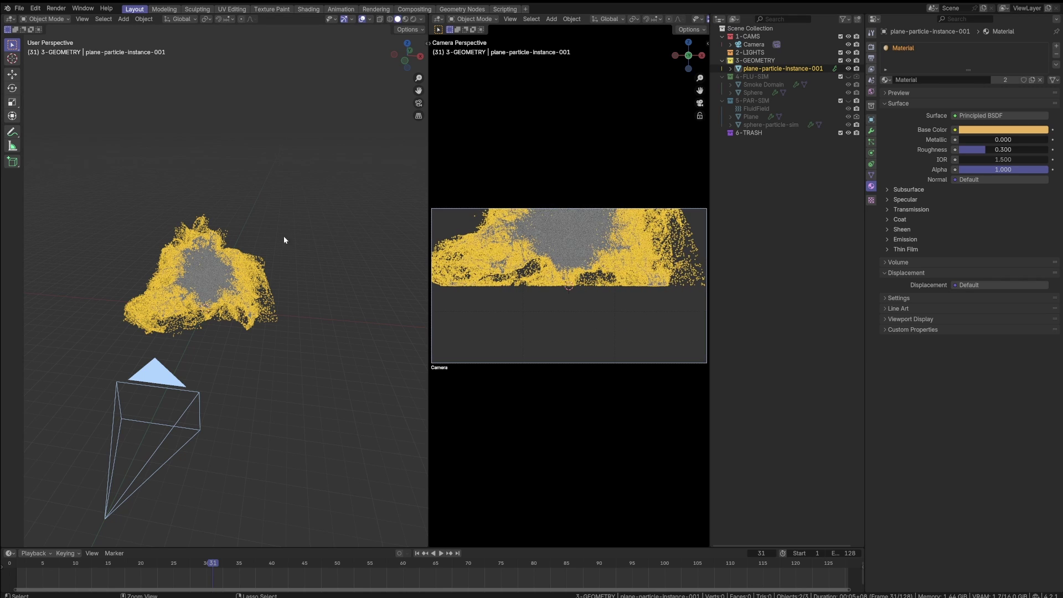
pyautogui.moveTo(283, 236); pyautogui.dragTo(309, 333, button='middle')
pyautogui.hotkey('shift', 'd')
pyautogui.press('x')
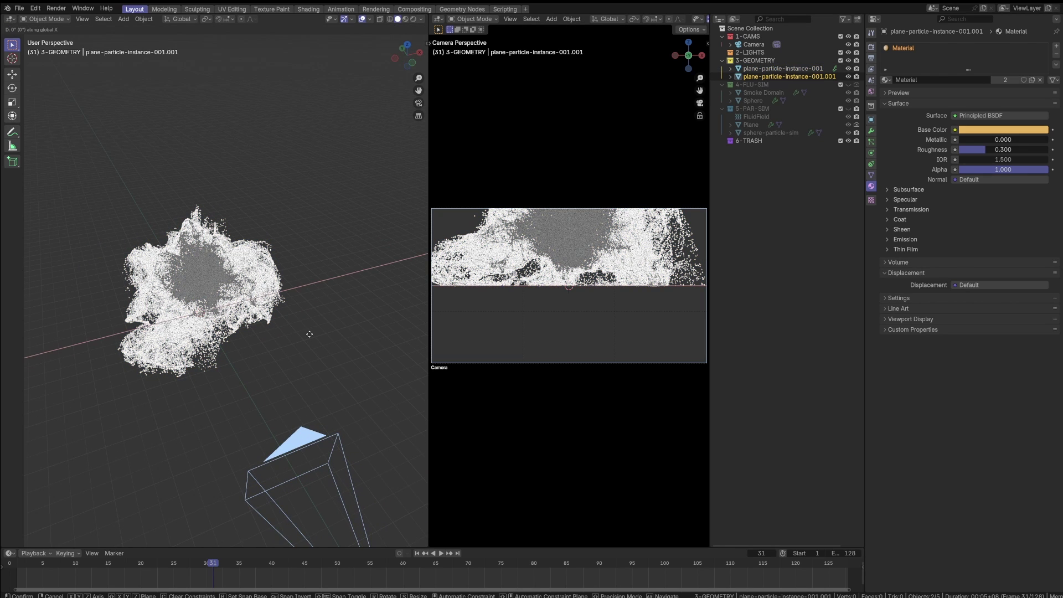
pyautogui.click(162, 368)
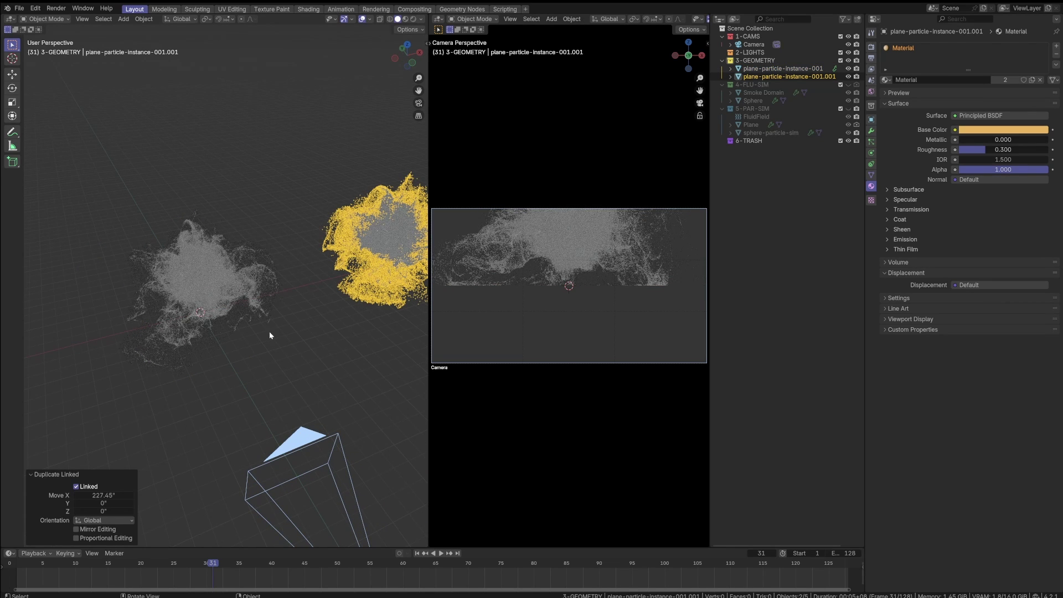
pyautogui.moveTo(275, 336)
pyautogui.mouseDown(button='middle')
pyautogui.moveTo(321, 273)
pyautogui.moveTo(277, 328)
pyautogui.mouseUp(button='middle')
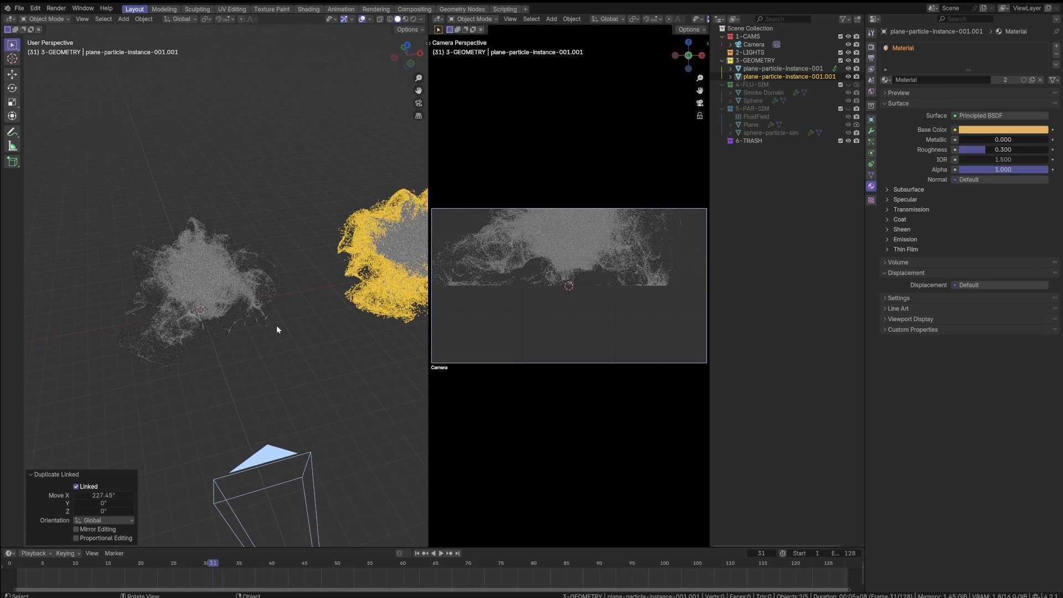
# - Create another linked duplicate from the first copy, offset about -107 inches along X
pyautogui.hotkey('alt', 'd')
pyautogui.press('x')
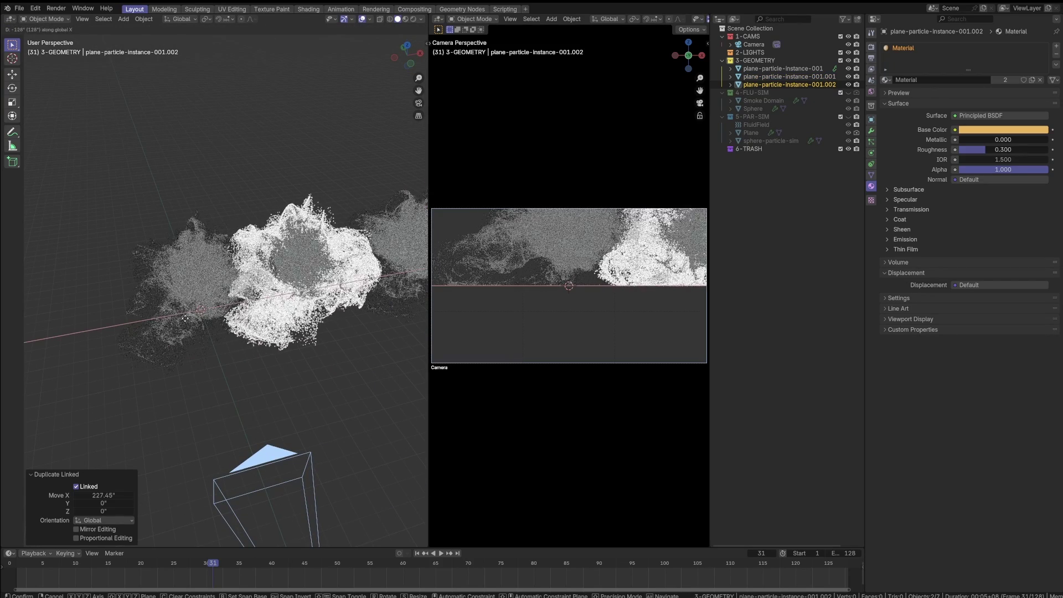
pyautogui.moveTo(271, 331); pyautogui.dragTo(195, 312, button='middle')
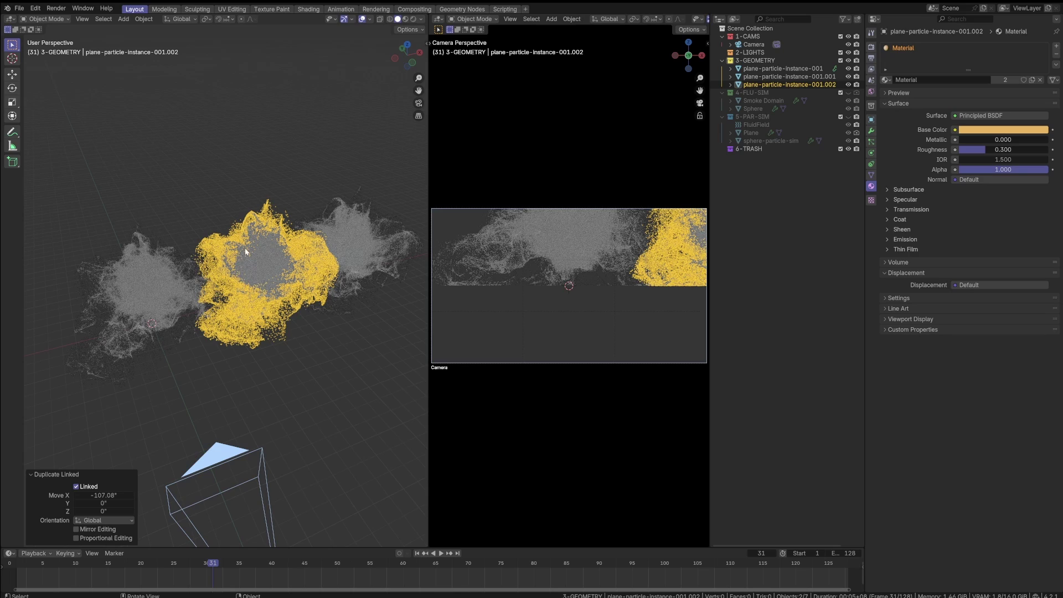
# - Try moving plane-particle-instance-001.002 along Y, rotating it freely and scaling it up
pyautogui.moveTo(246, 252); pyautogui.dragTo(262, 206, button='middle')
pyautogui.press('g')
pyautogui.press('y')
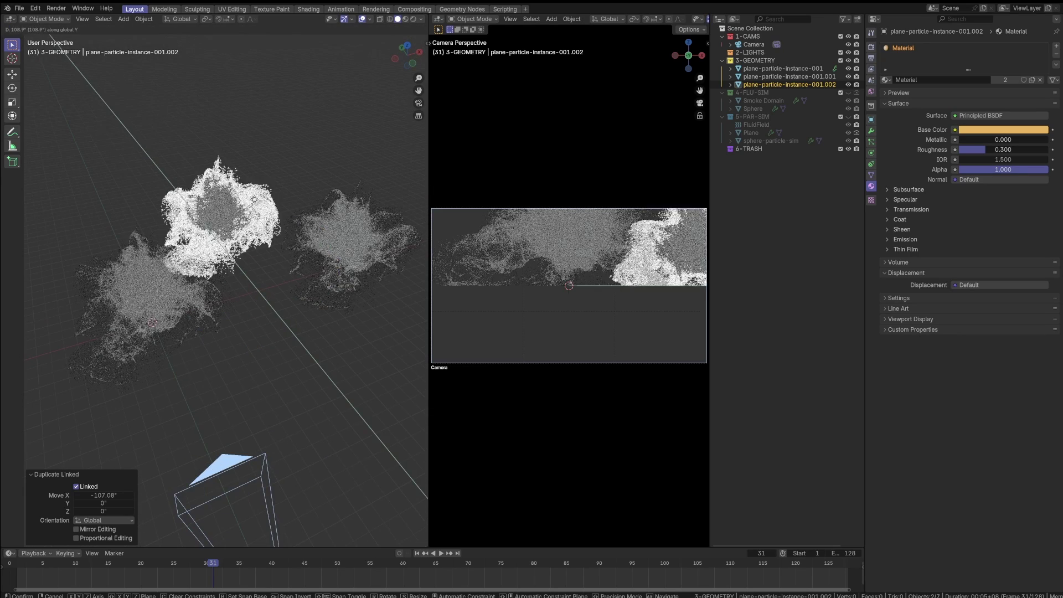
pyautogui.click(326, 234)
pyautogui.press('r')
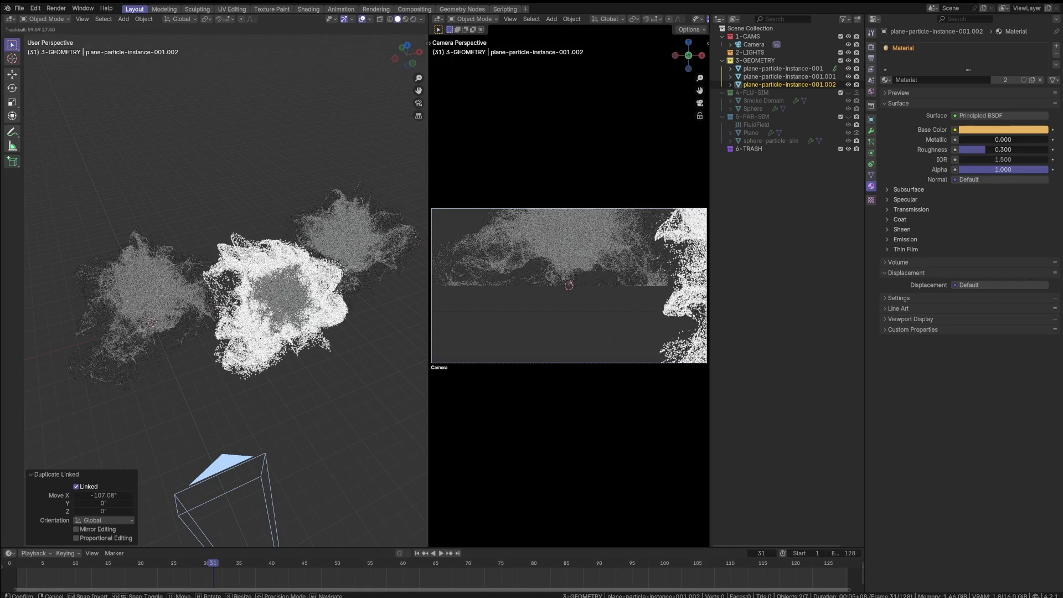
pyautogui.click(282, 224)
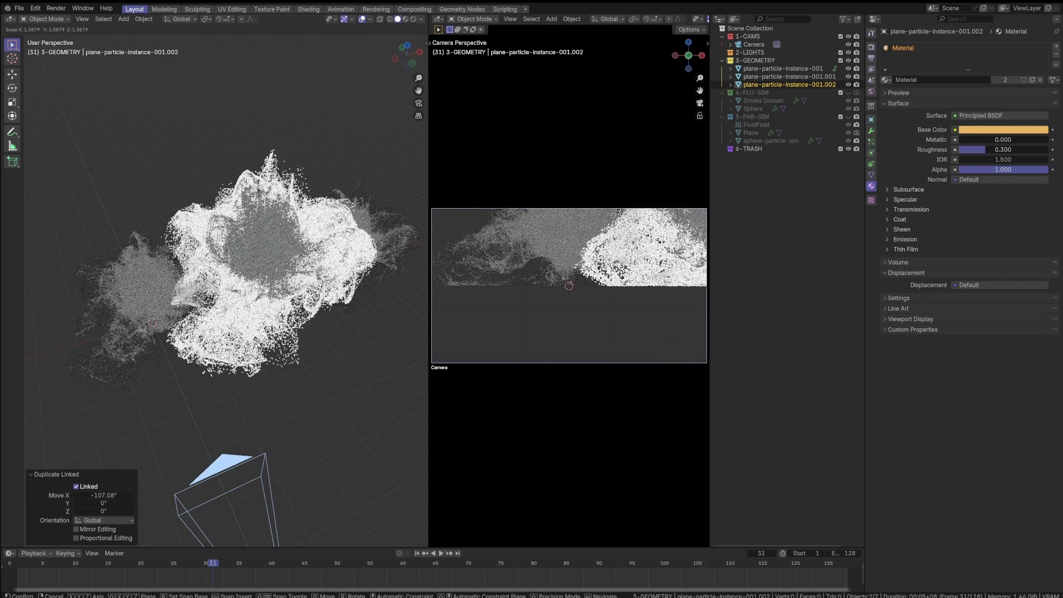
# - Delete both linked duplicates of the particle object, keeping only plane-particle-instance-001
pyautogui.press('x')
pyautogui.click(260, 259)
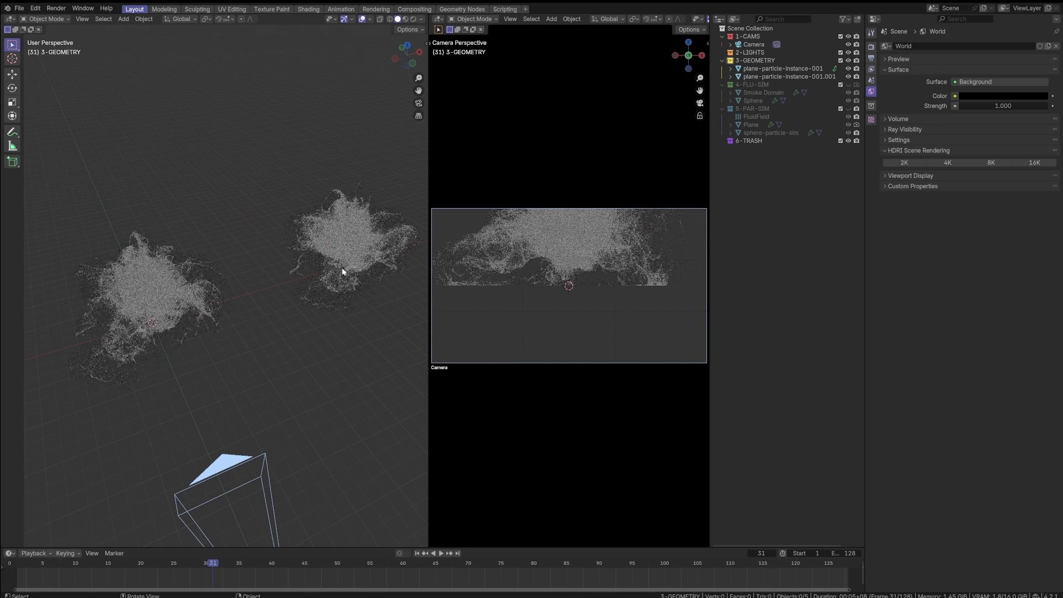
pyautogui.click(347, 231)
pyautogui.press('x')
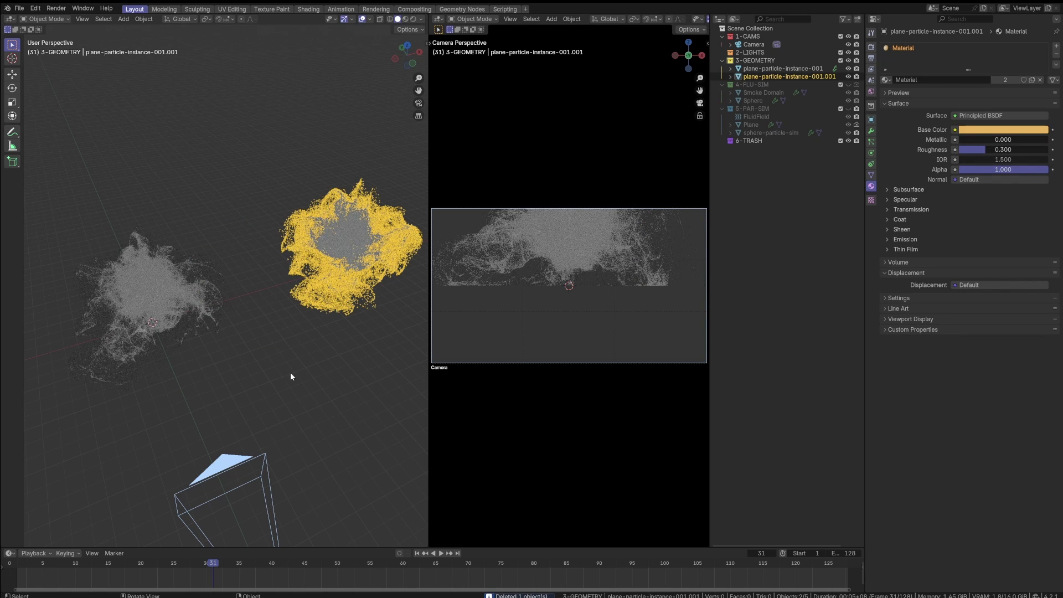
pyautogui.click(290, 372)
pyautogui.click(338, 234)
pyautogui.press('x')
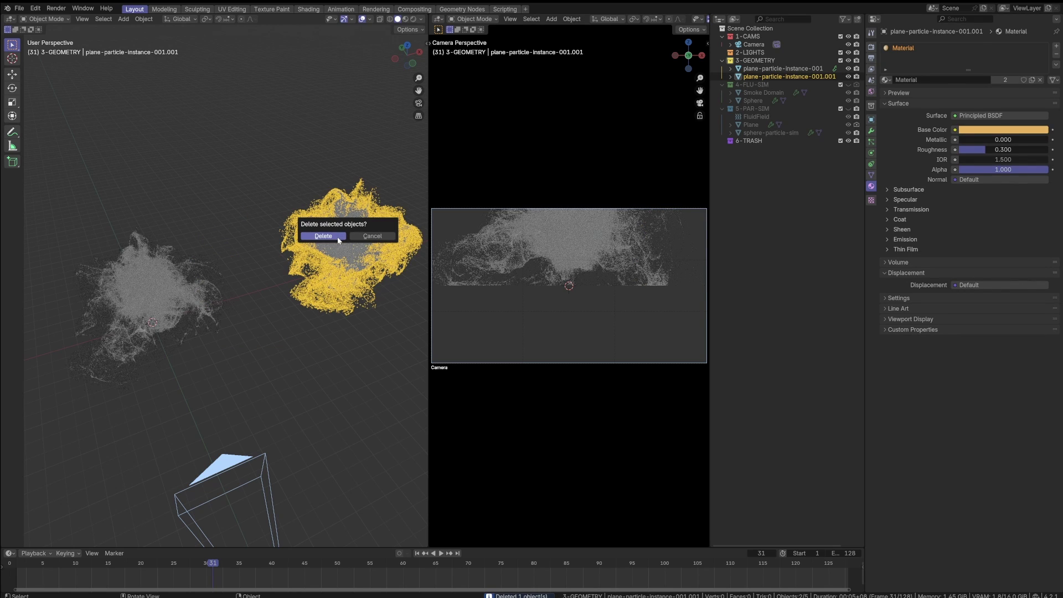
pyautogui.click(336, 241)
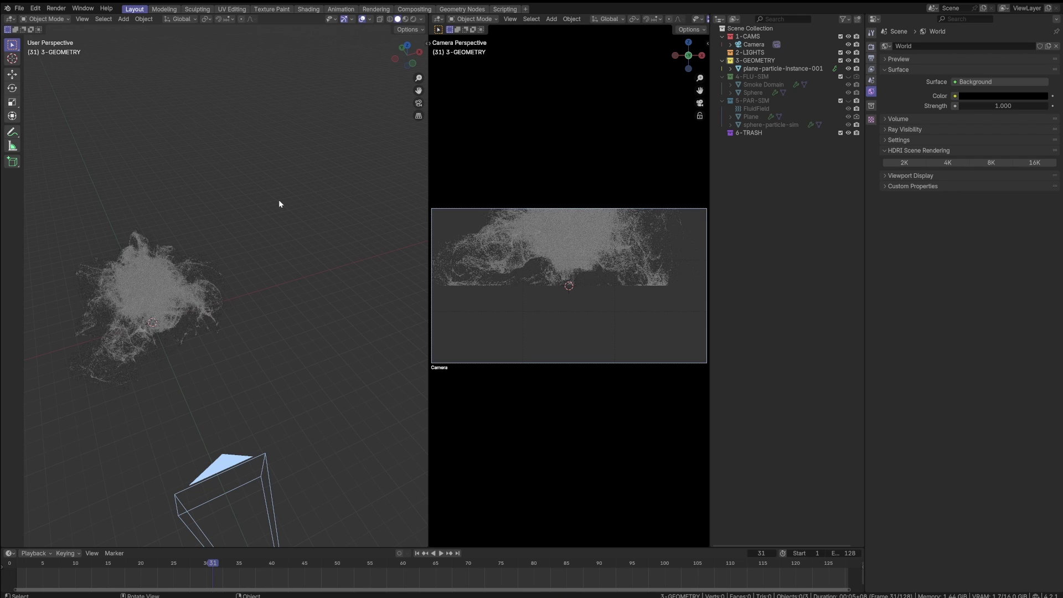
# - Move plane-particle-instance-001 down along Z by about 62 inches to fit the camera frame, then deselect it
pyautogui.click(158, 299)
pyautogui.moveTo(158, 296); pyautogui.dragTo(170, 252, button='middle')
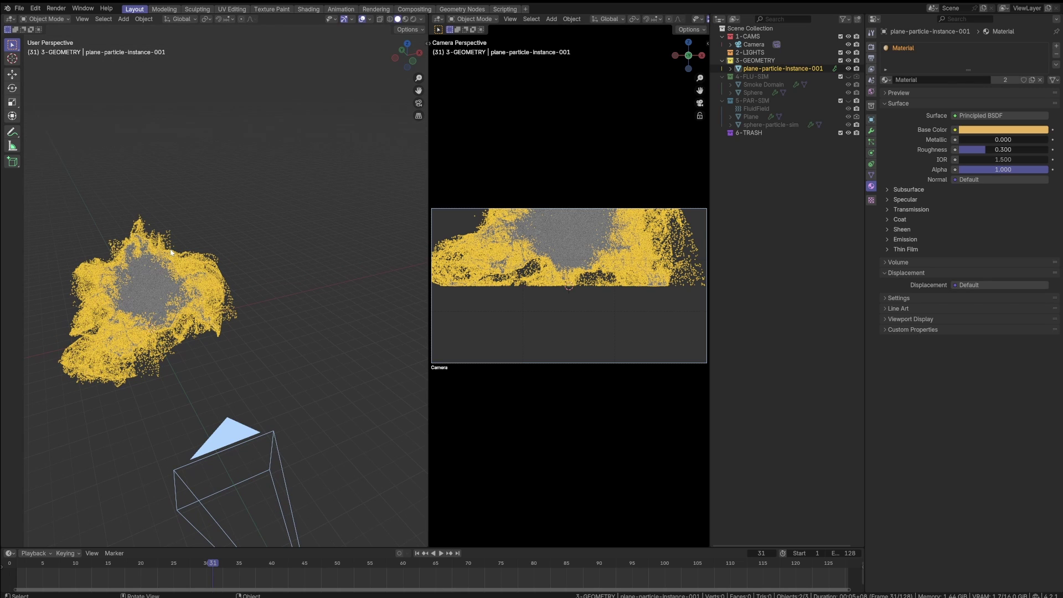
pyautogui.press('KP_Decimal')
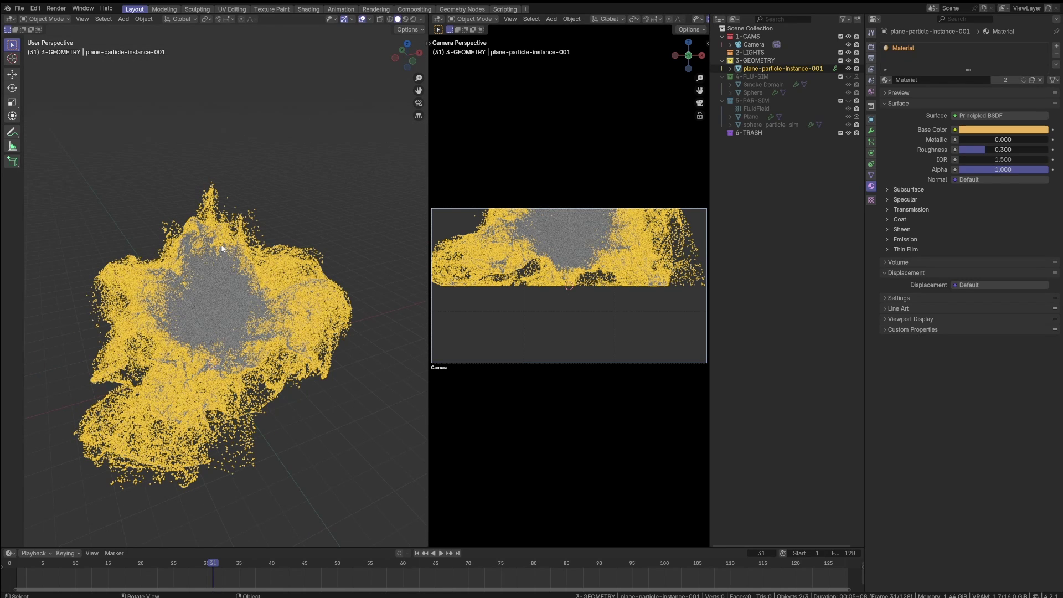
pyautogui.scroll(-3, 216, 228)
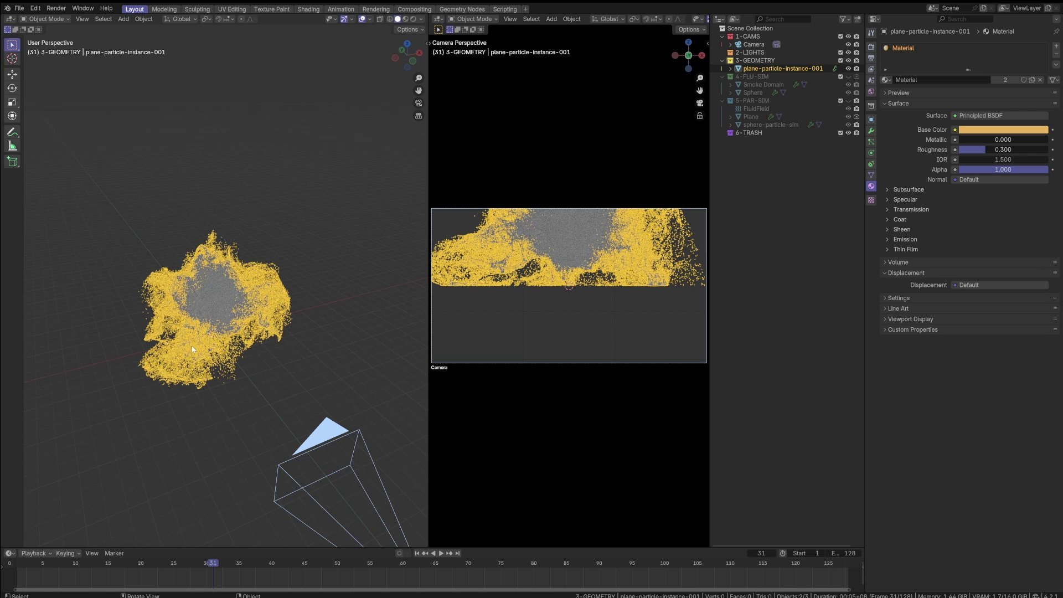
pyautogui.moveTo(192, 396); pyautogui.dragTo(202, 373, button='middle')
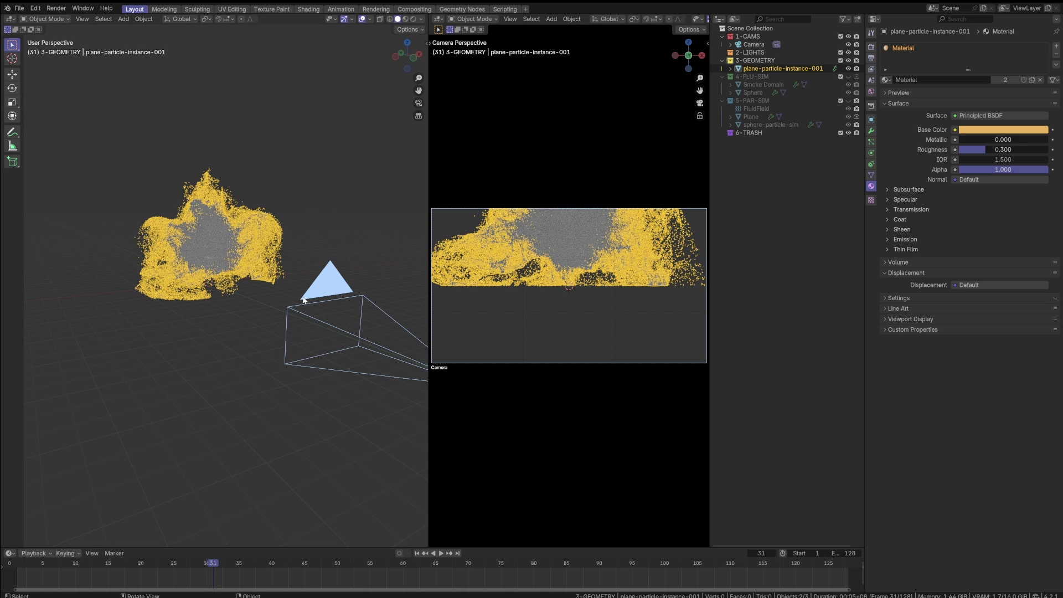
pyautogui.moveTo(303, 299); pyautogui.dragTo(260, 305, button='middle')
pyautogui.press('`')
pyautogui.click(245, 302)
pyautogui.scroll(3, 200, 273)
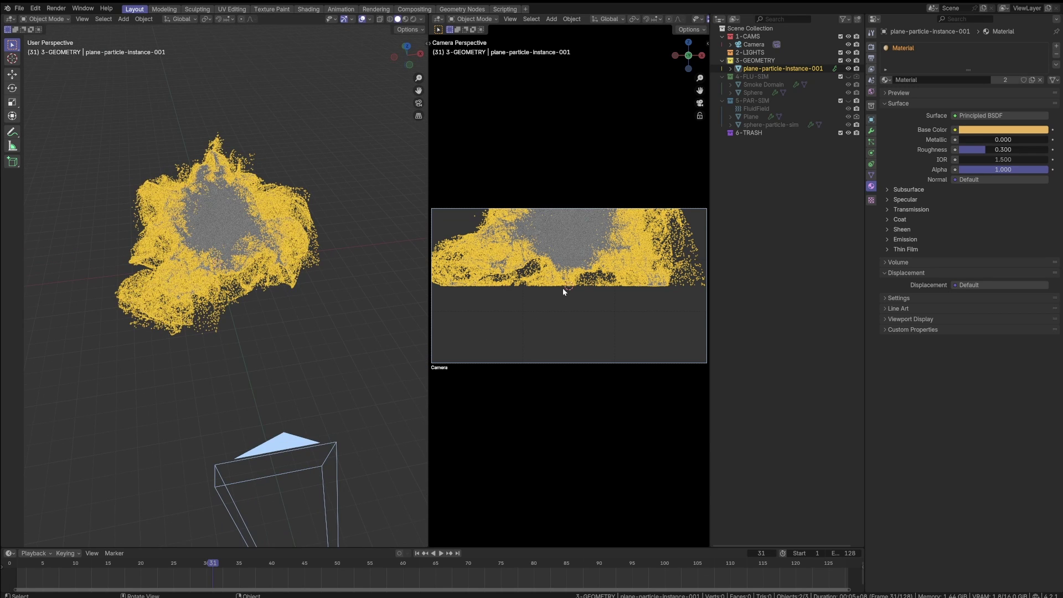
pyautogui.press('g')
pyautogui.press('z')
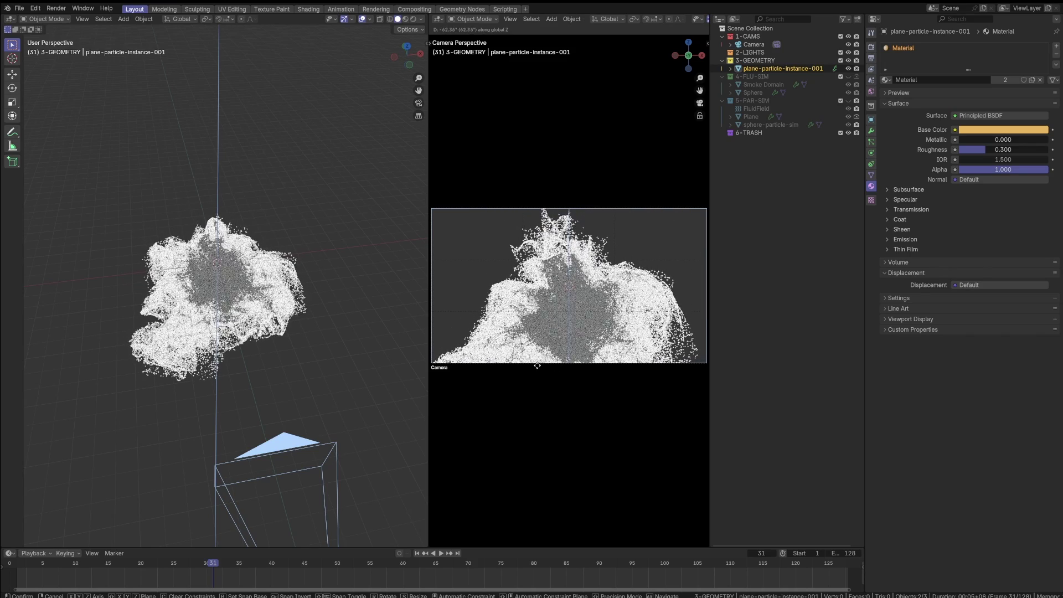
pyautogui.click(172, 223)
pyautogui.click(283, 353)
# - Add a Plain Axes empty at the centre of the particle burst, working from the top view
pyautogui.press('`')
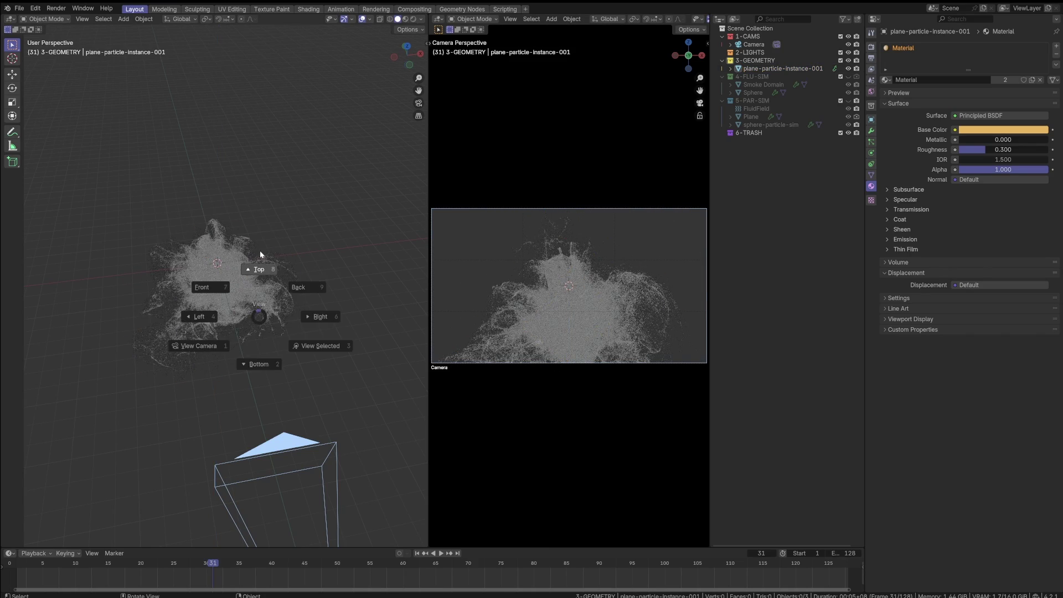
pyautogui.click(260, 250)
pyautogui.scroll(-2, 227, 293)
pyautogui.scroll(2, 234, 297)
pyautogui.scroll(2, 233, 296)
pyautogui.keyDown('shift'); pyautogui.moveTo(220, 390); pyautogui.dragTo(225, 262, button='middle'); pyautogui.keyUp('shift')
pyautogui.scroll(-3, 224, 262)
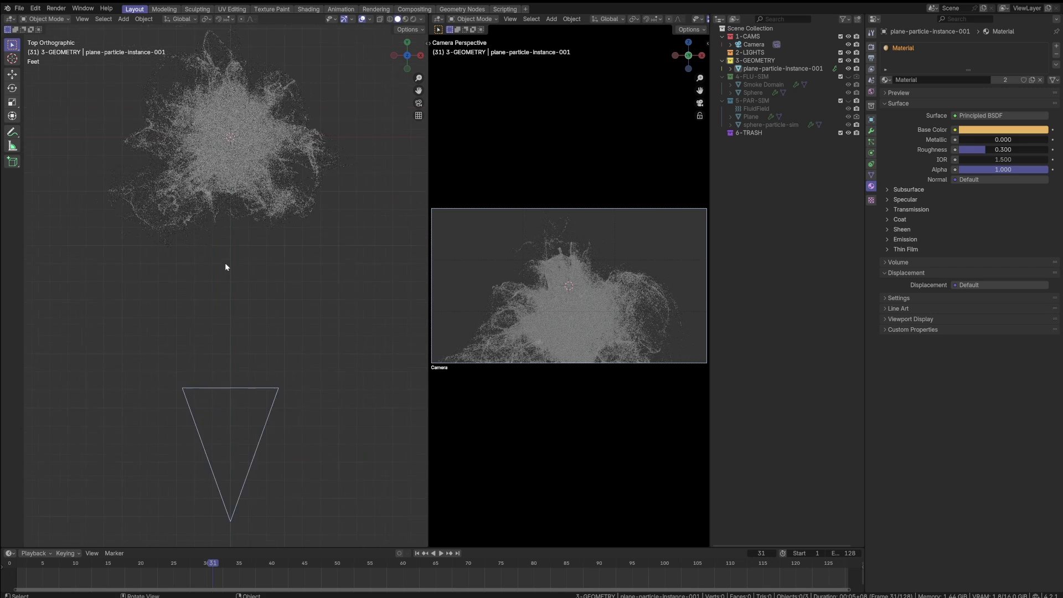
pyautogui.hotkey('shift', 'a')
pyautogui.press('Escape')
pyautogui.hotkey('shift', 'a')
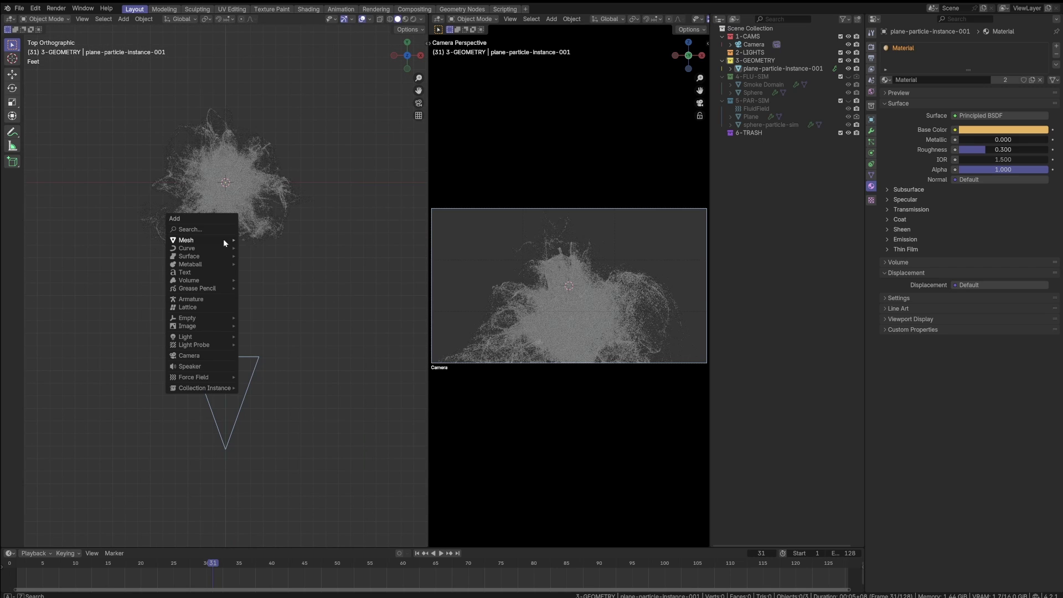
pyautogui.moveTo(227, 317)
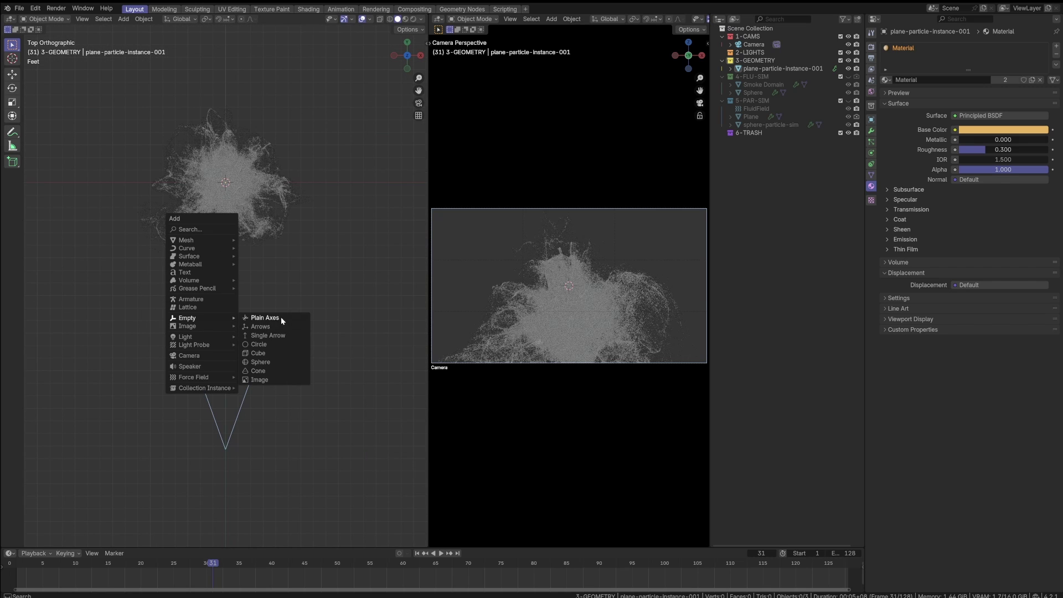
pyautogui.click(281, 317)
# - Scale the new empty up uniformly in two passes, by about 2.88 and about 1.7
pyautogui.press('s')
pyautogui.click(371, 306)
pyautogui.press('s')
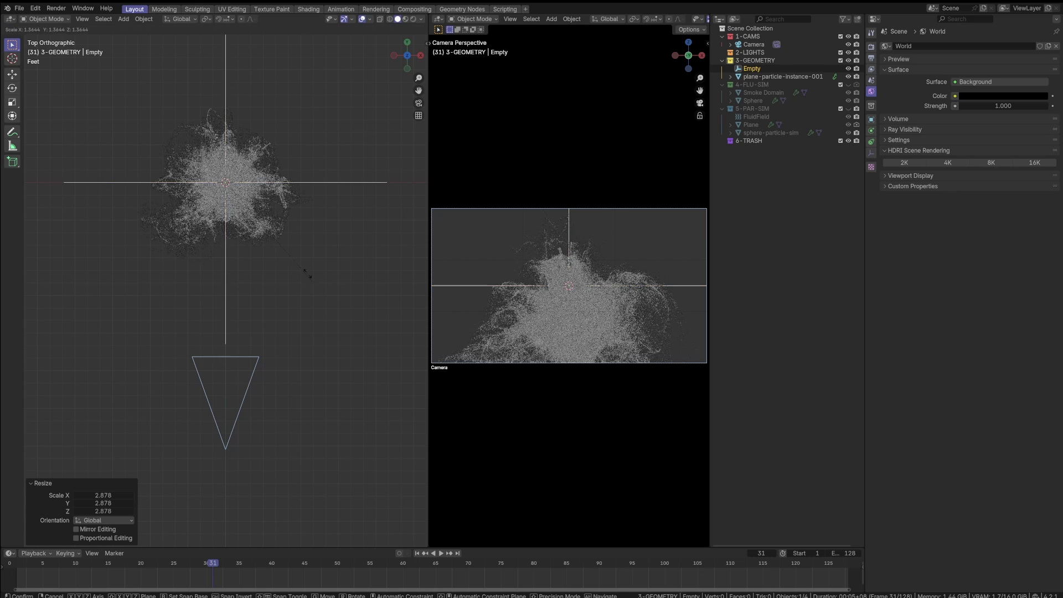
pyautogui.click(339, 310)
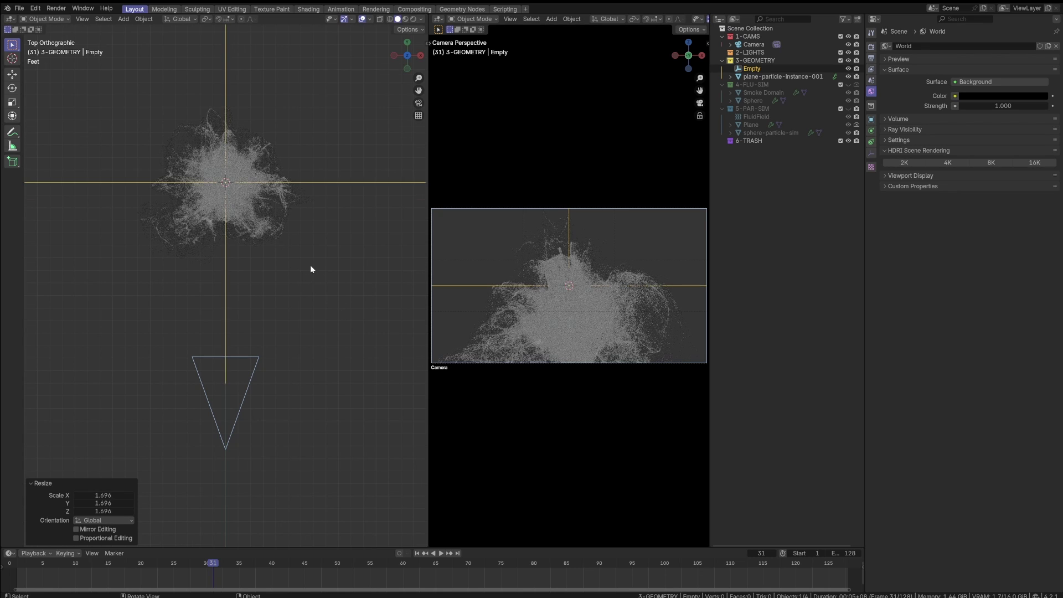
pyautogui.scroll(-5, 237, 291)
pyautogui.scroll(6, 249, 248)
pyautogui.scroll(-2, 254, 247)
# - Rename the empty as focus-point
pyautogui.press('F3')
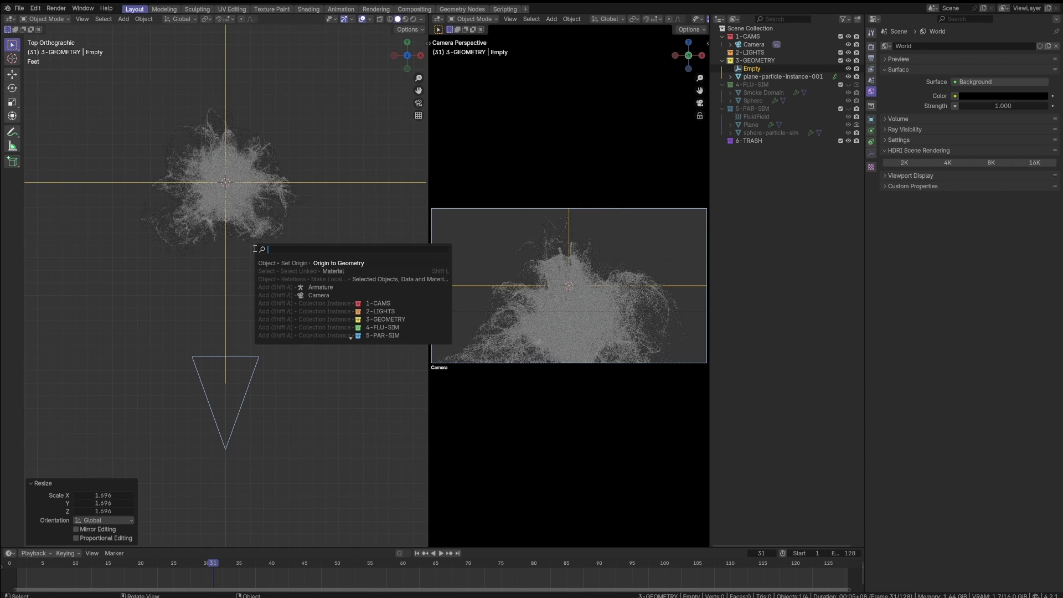
pyautogui.press('Escape')
pyautogui.press('F2')
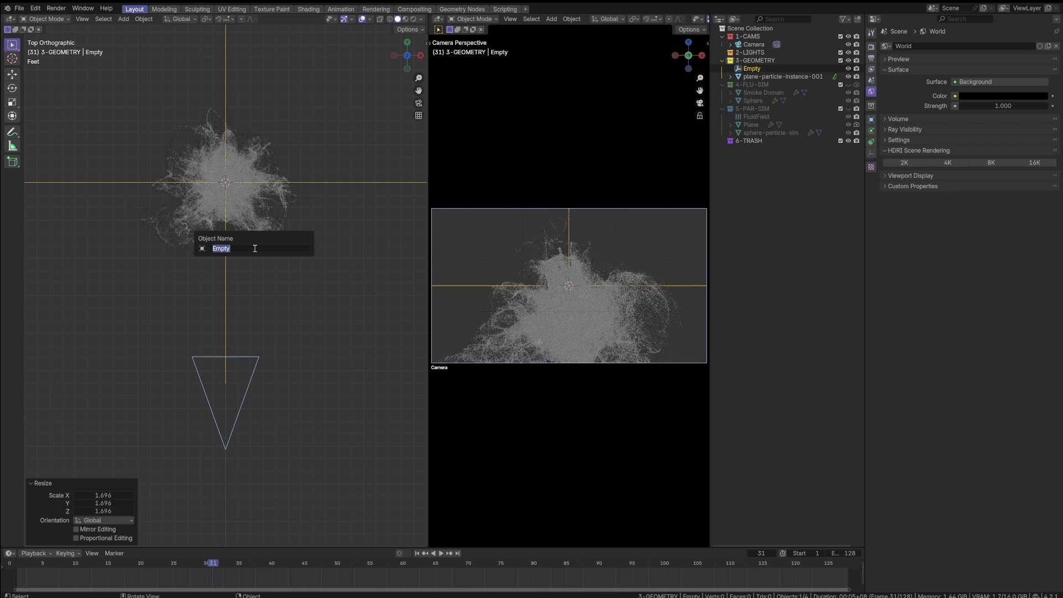
pyautogui.write('focus-point')
pyautogui.press('Return')
# - Move the focus-point empty into the 1-CAMS collection and deselect it
pyautogui.press('m')
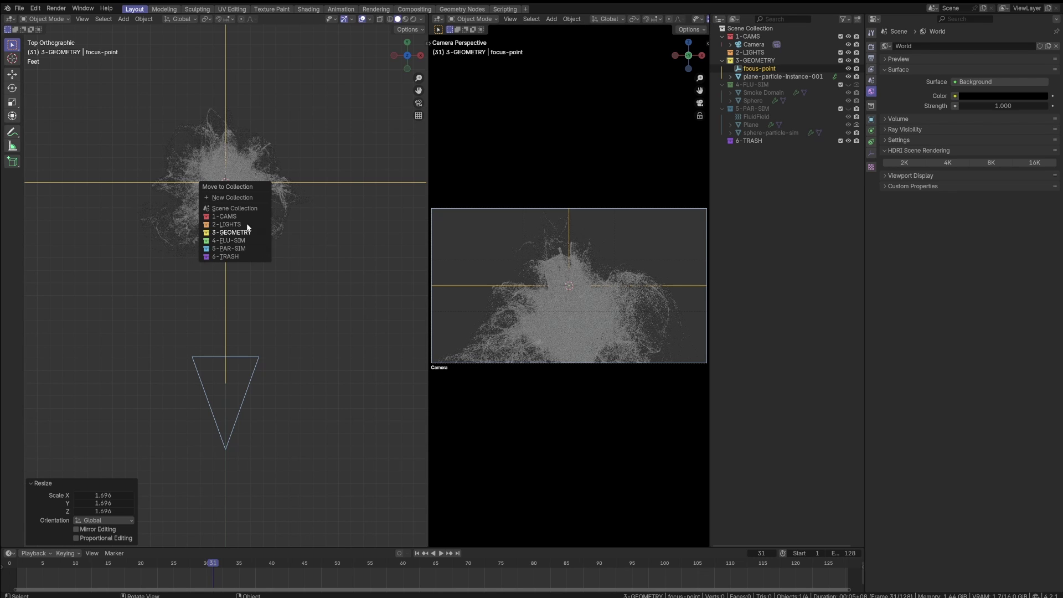
pyautogui.click(243, 216)
pyautogui.click(233, 400)
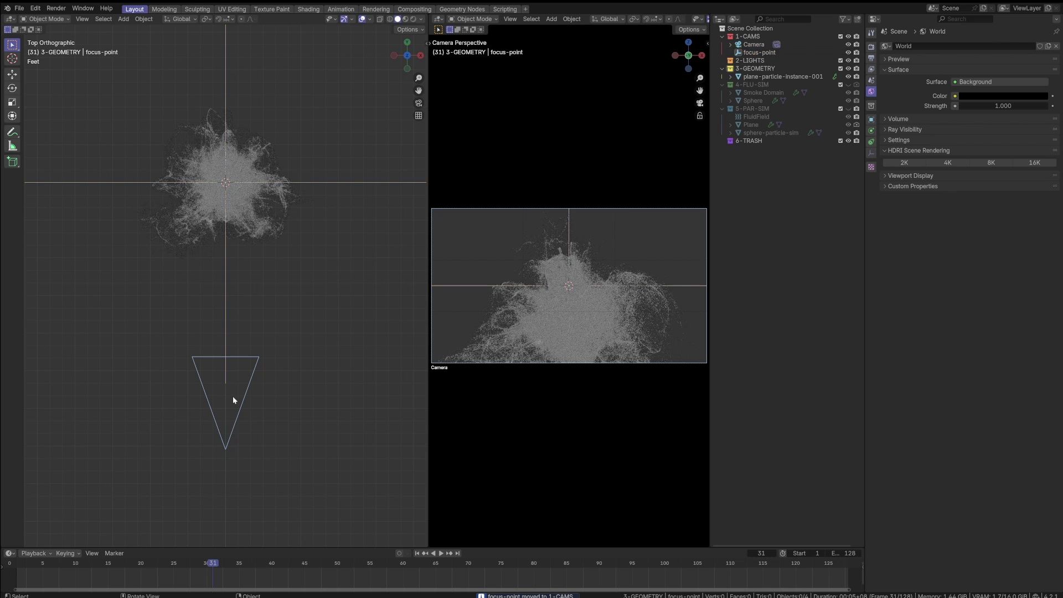
# - Set the camera's focal length to 135 mm
pyautogui.click(235, 425)
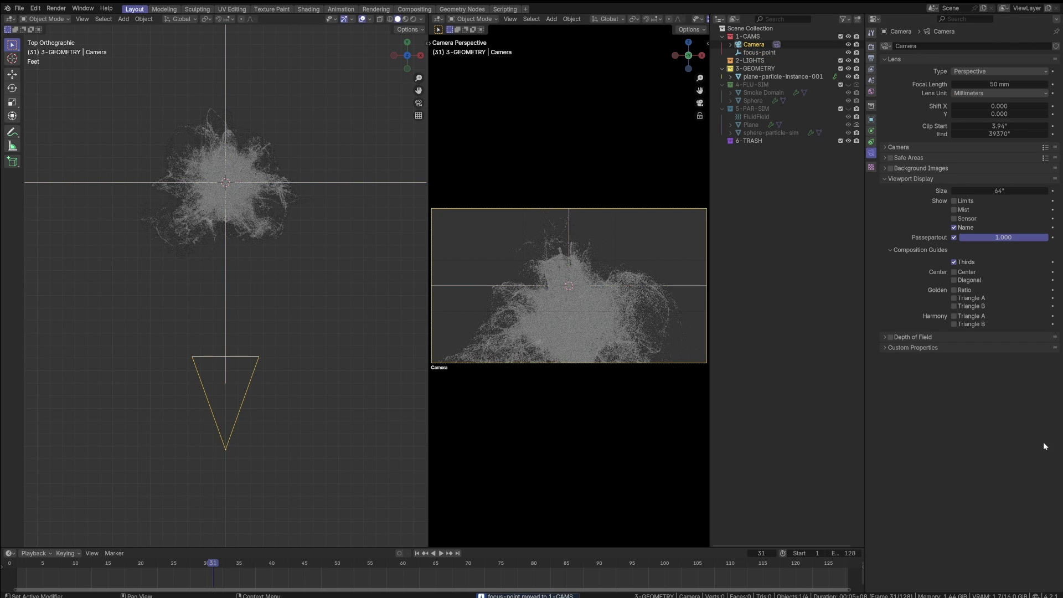
pyautogui.click(979, 84)
pyautogui.write('135')
pyautogui.press('Return')
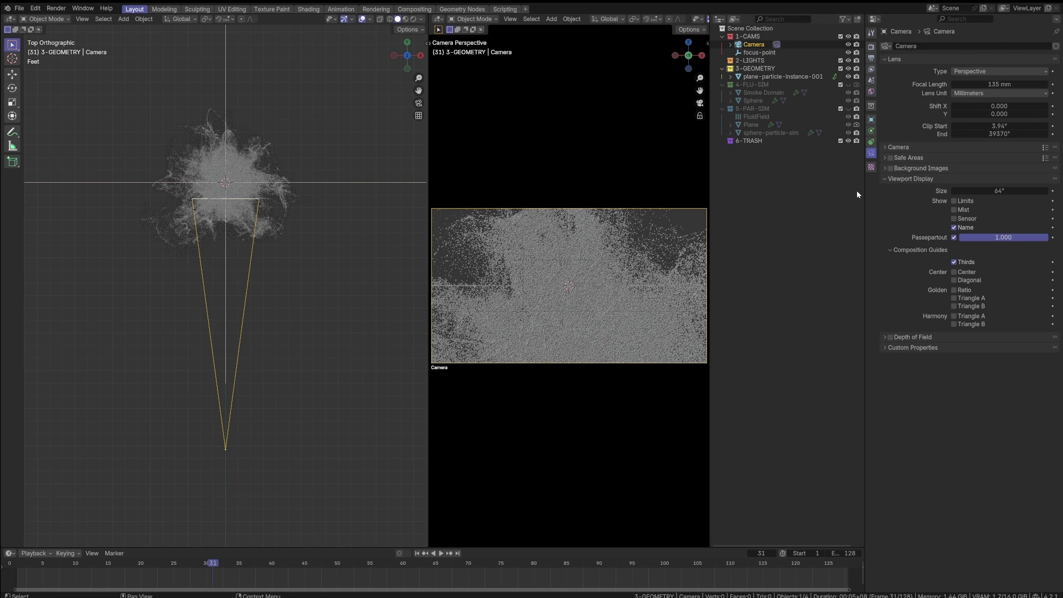
# - Enable the camera's depth of field, focused on the focus-point object, with an F-Stop of 1.4
pyautogui.click(904, 177)
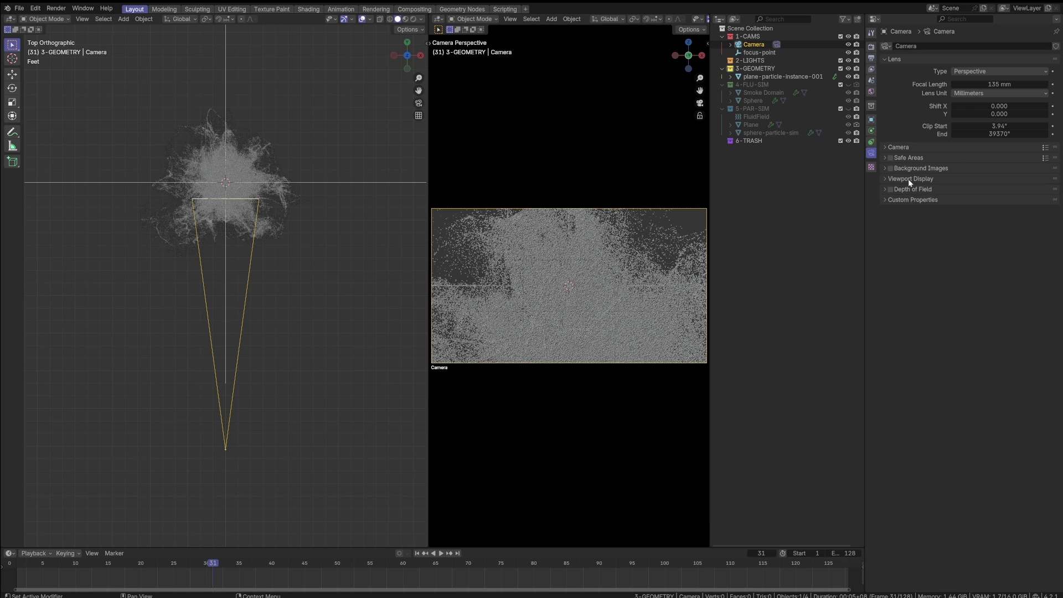
pyautogui.click(911, 188)
pyautogui.click(890, 189)
pyautogui.click(964, 201)
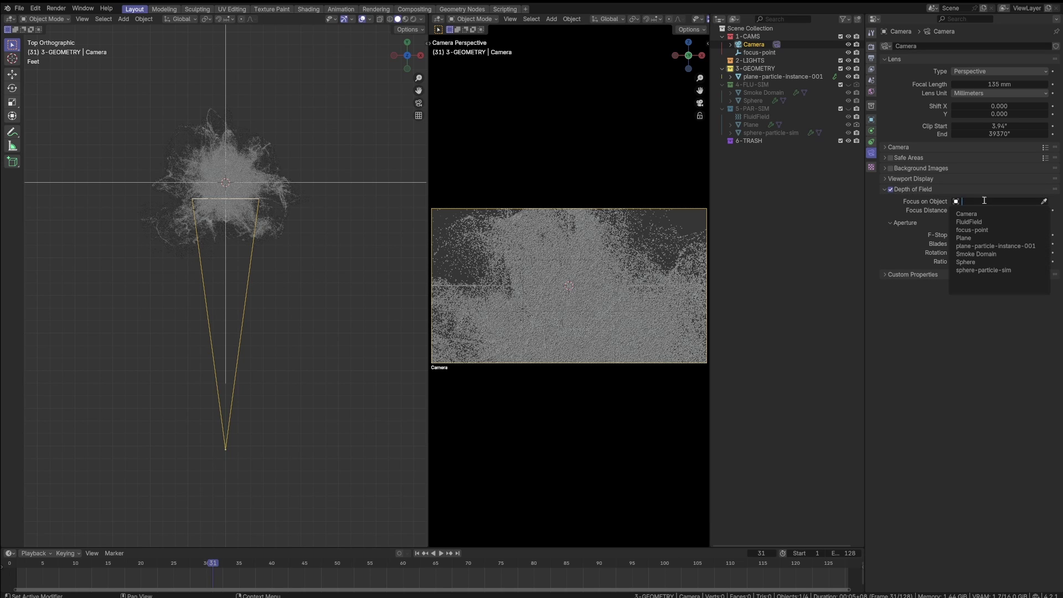
pyautogui.click(972, 229)
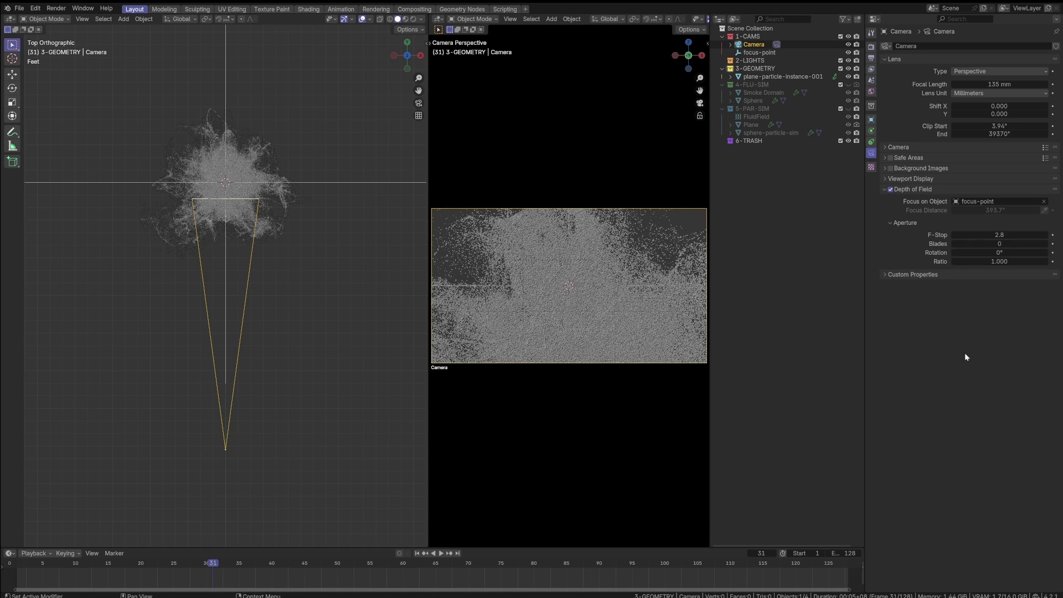
pyautogui.click(1013, 236)
pyautogui.write('1.4')
pyautogui.press('Return')
# - Move the camera about 382.5" back from the particles along the global Y axis and deselect it
pyautogui.press('g')
pyautogui.press('y')
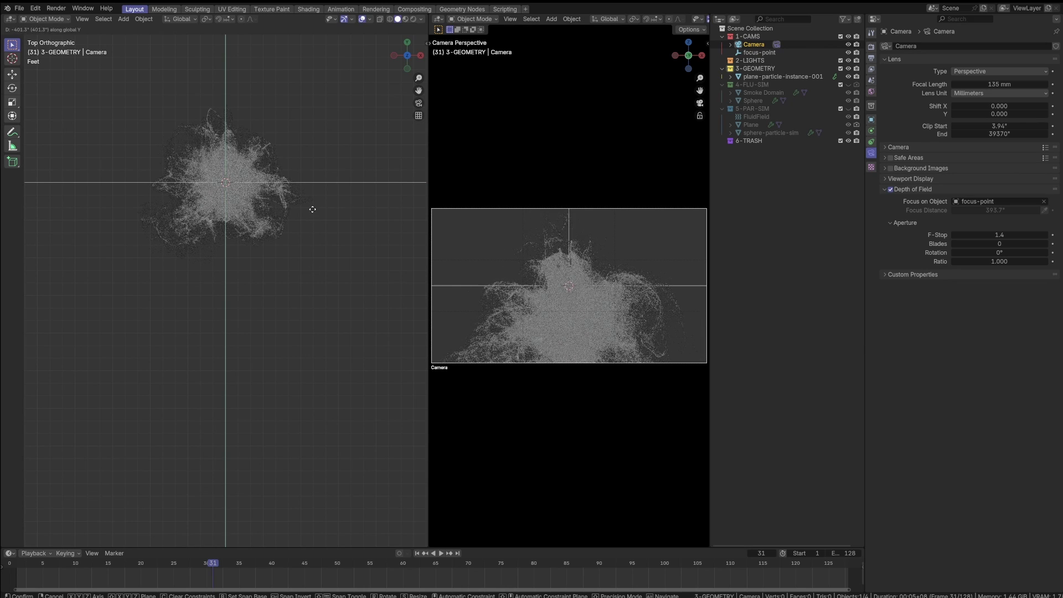
pyautogui.click(168, 113)
pyautogui.scroll(-5, 205, 314)
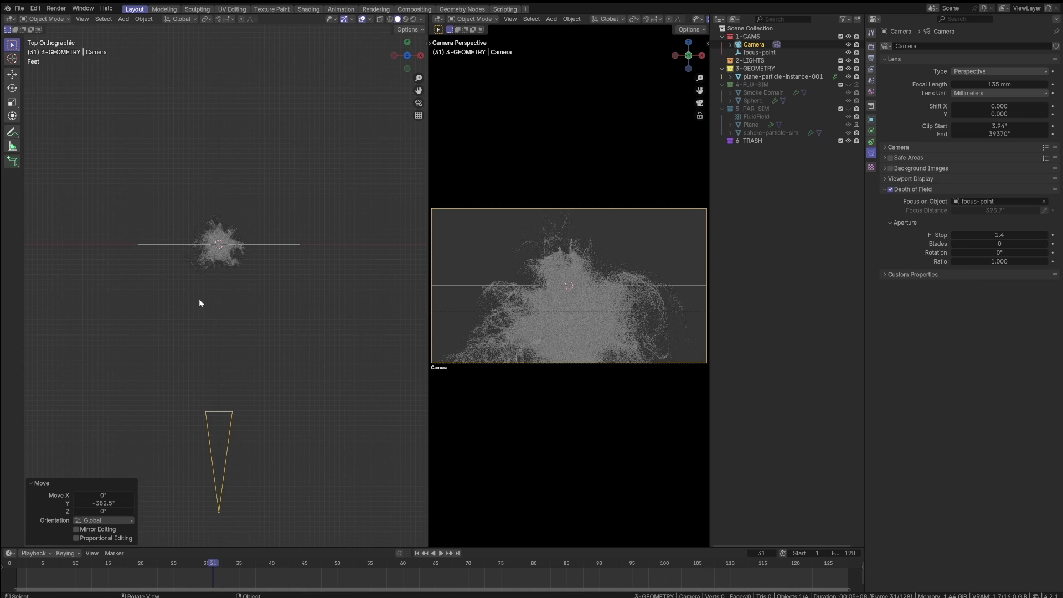
pyautogui.scroll(-1, 254, 252)
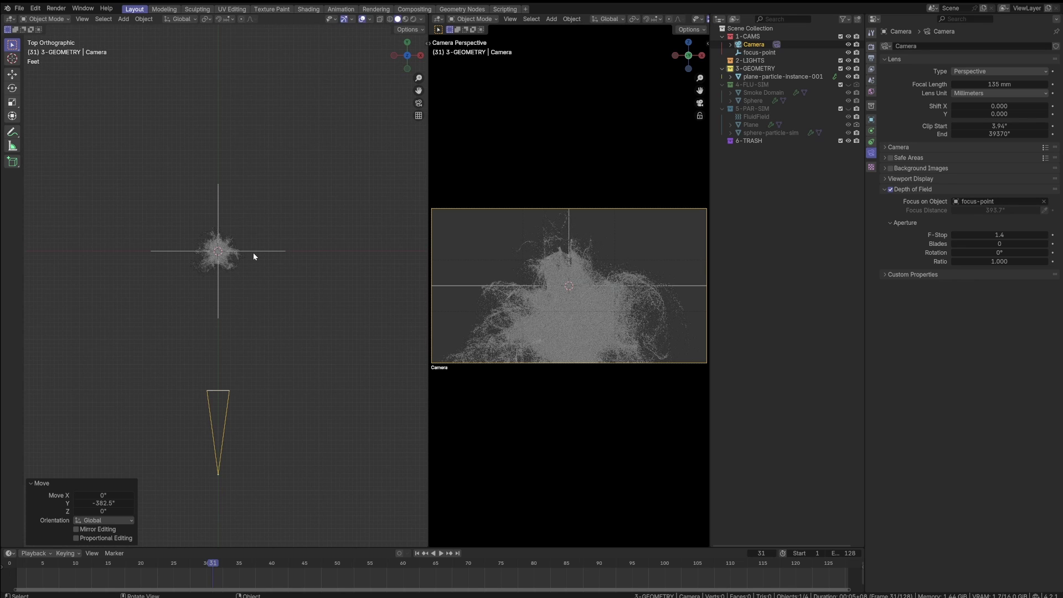
pyautogui.click(249, 353)
pyautogui.scroll(-2, 263, 337)
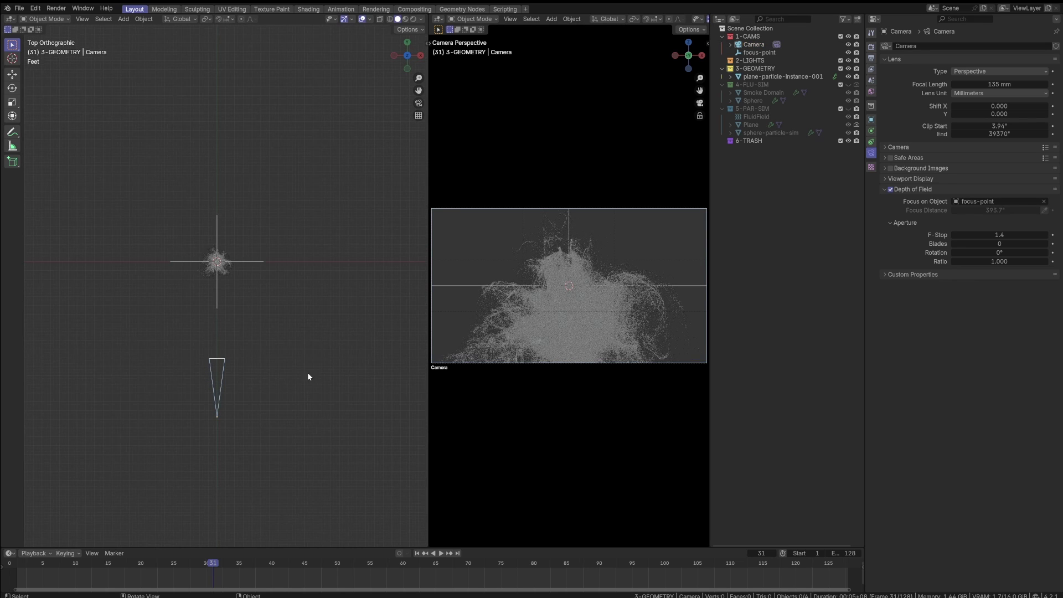
# - Set the output resolution to a vertical format of 1080 by 1920 px
pyautogui.click(871, 46)
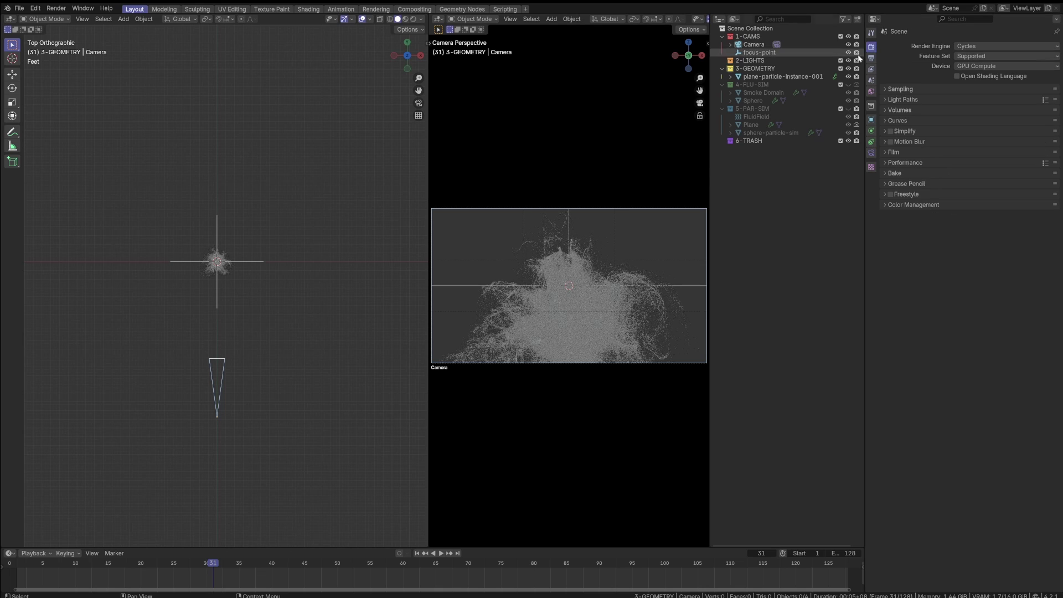
pyautogui.click(871, 57)
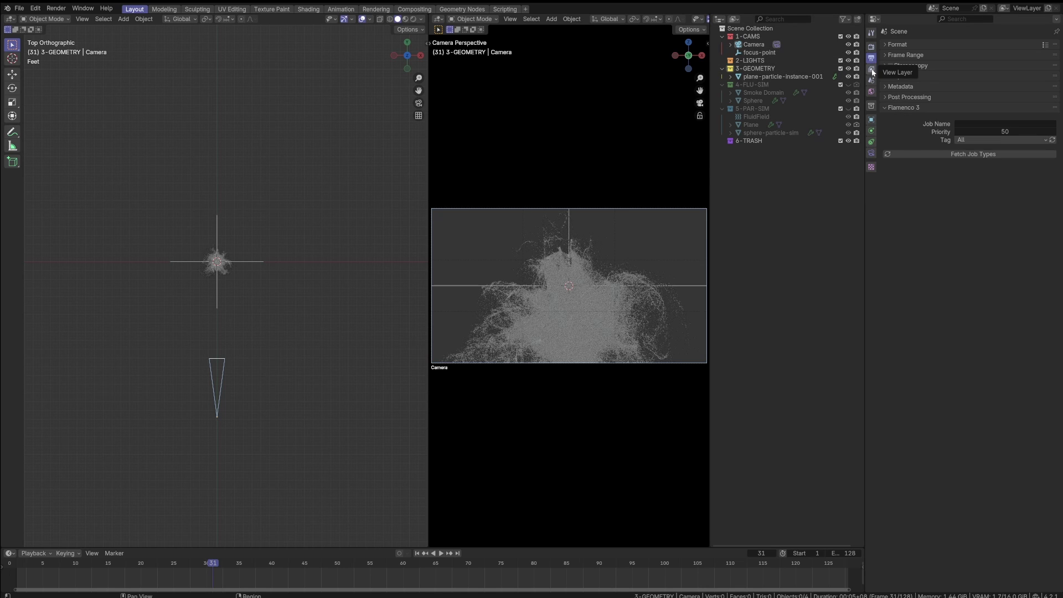
pyautogui.click(870, 47)
pyautogui.click(871, 57)
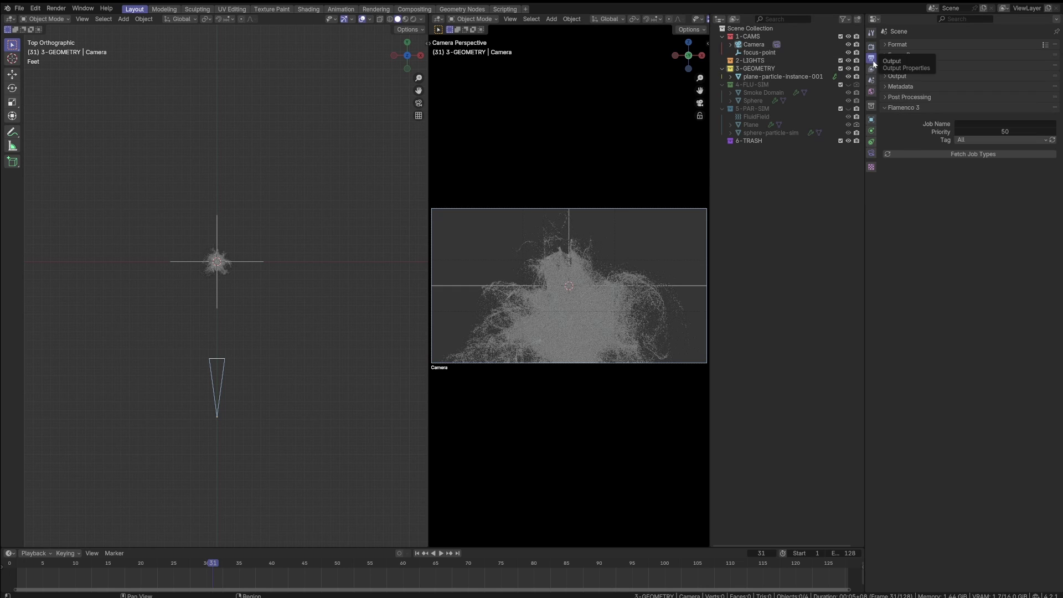
pyautogui.click(924, 46)
pyautogui.click(984, 56)
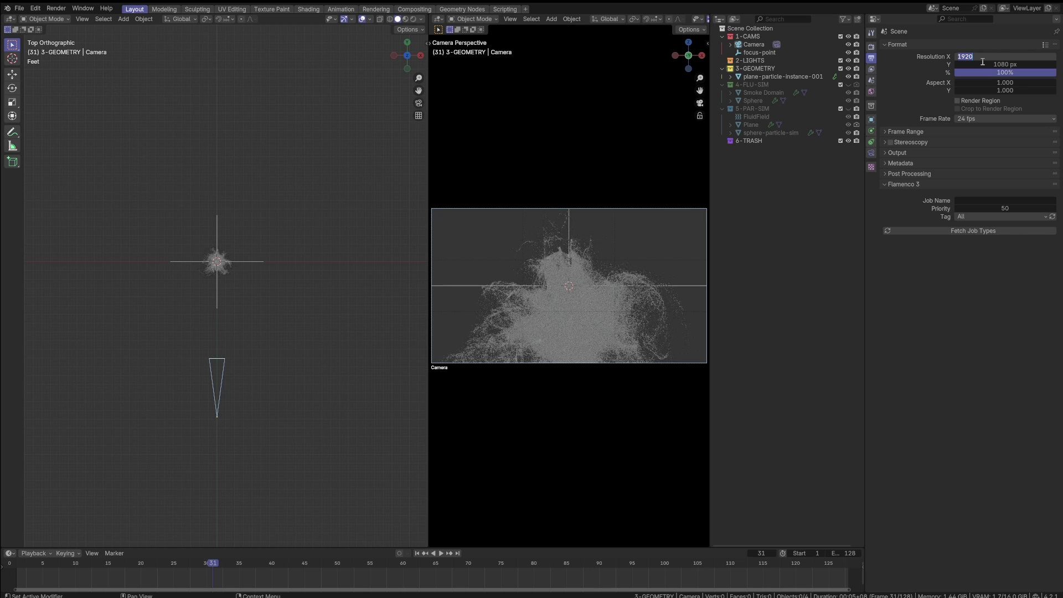
pyautogui.write('1080')
pyautogui.press('Tab')
pyautogui.write('1920')
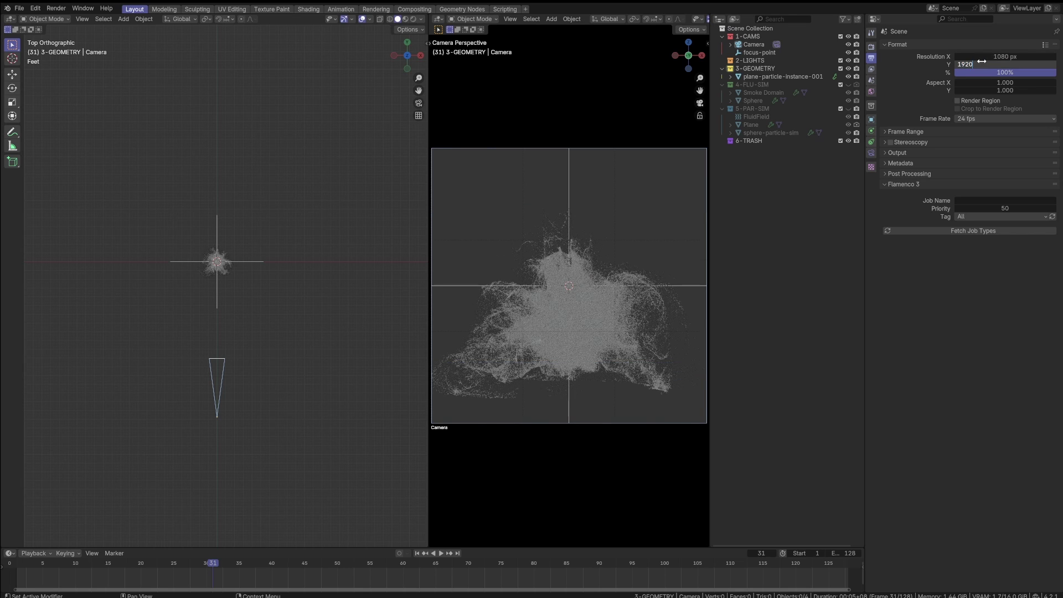
pyautogui.press('Return')
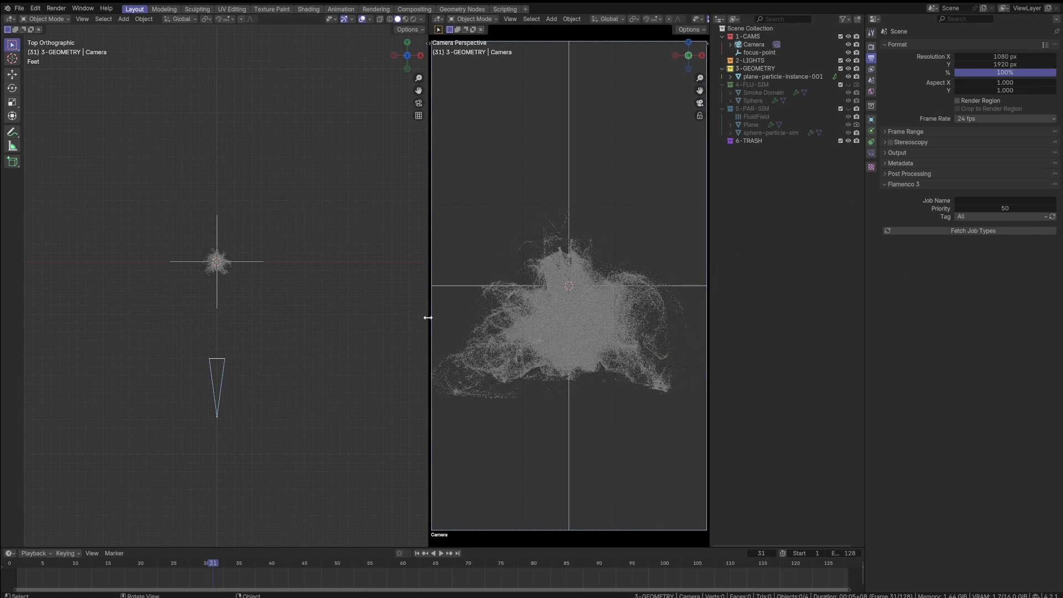
# - Move plane-particle-instance-001 about 98.6" down along the Z axis, into the lower part of the camera frame
pyautogui.click(215, 266)
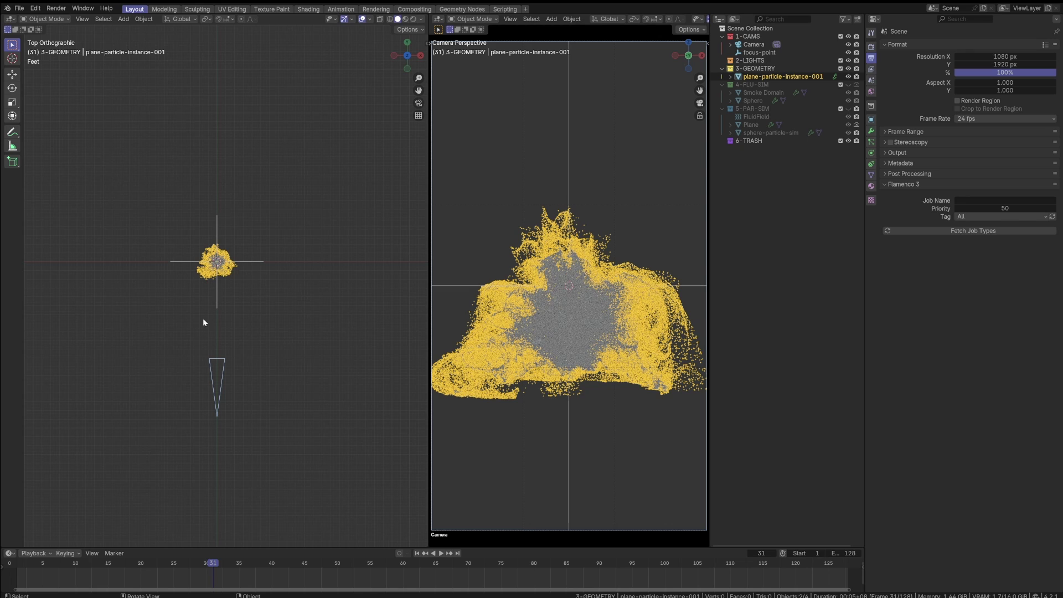
pyautogui.moveTo(204, 323); pyautogui.dragTo(242, 288, button='middle')
pyautogui.press('g')
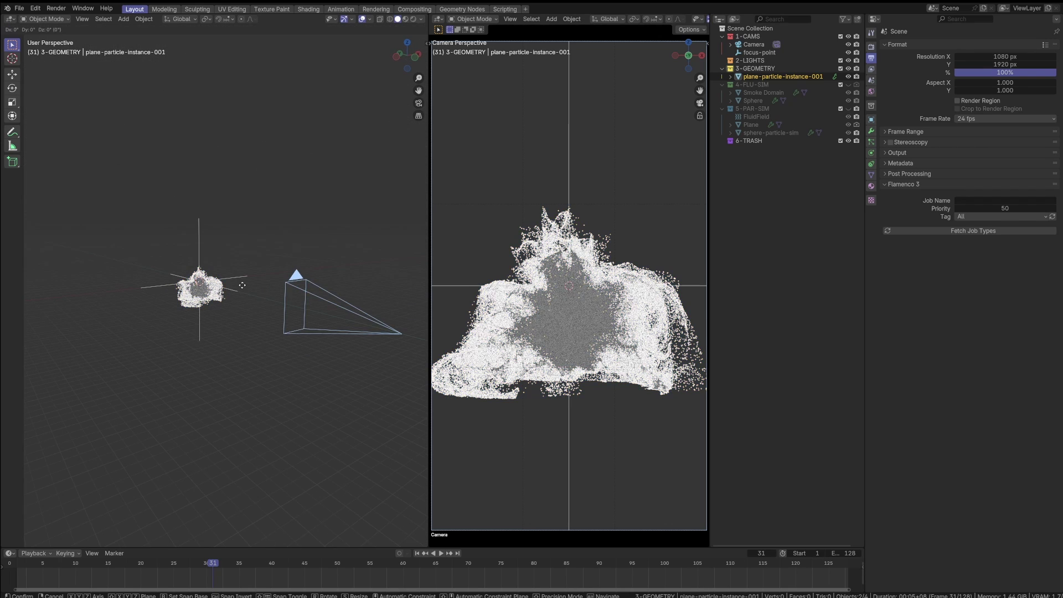
pyautogui.press('z')
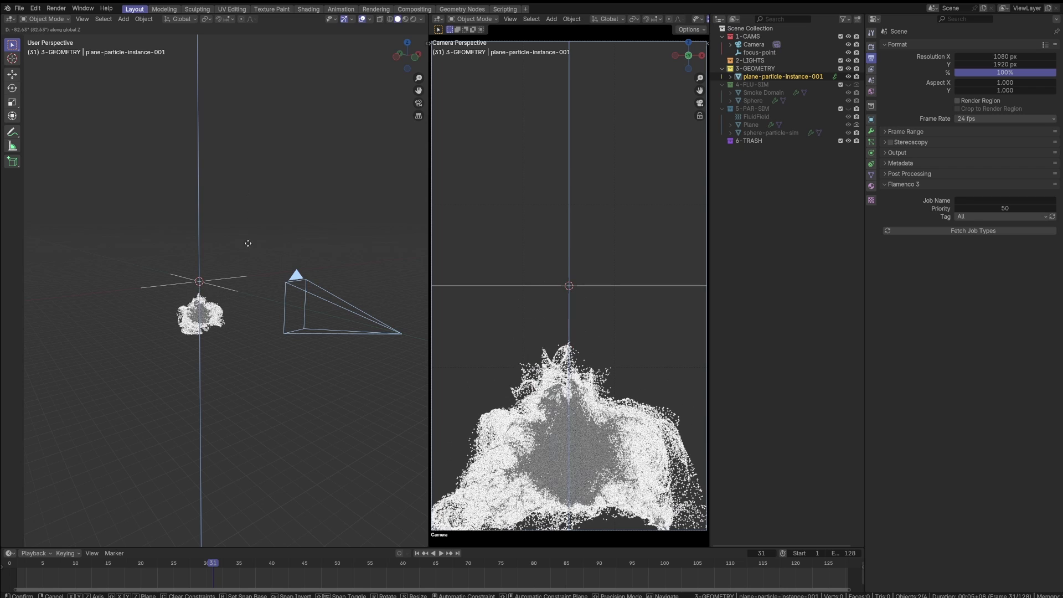
pyautogui.click(621, 391)
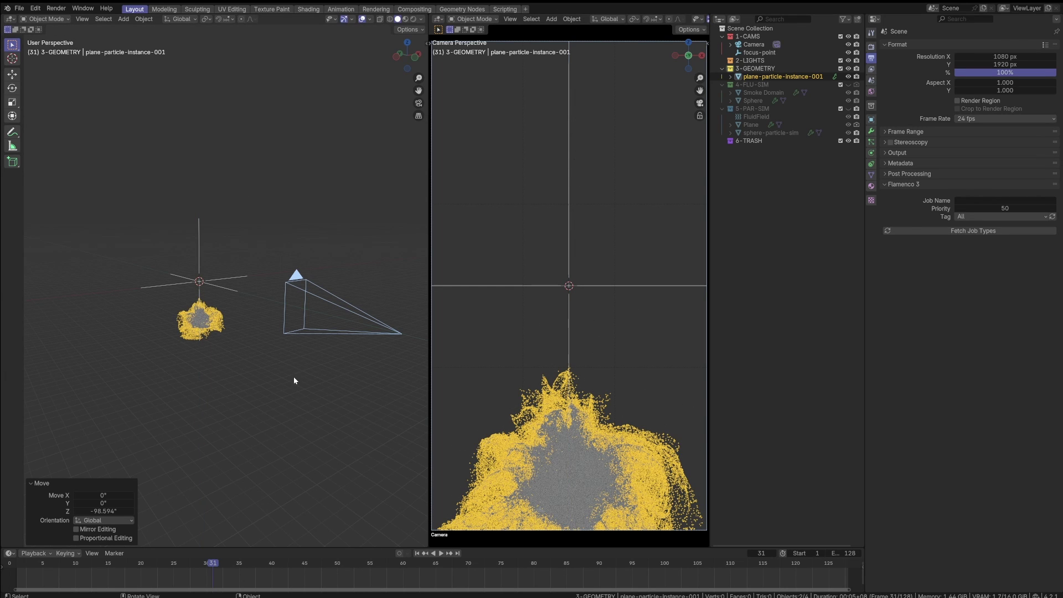
pyautogui.moveTo(294, 380); pyautogui.dragTo(231, 356, button='middle')
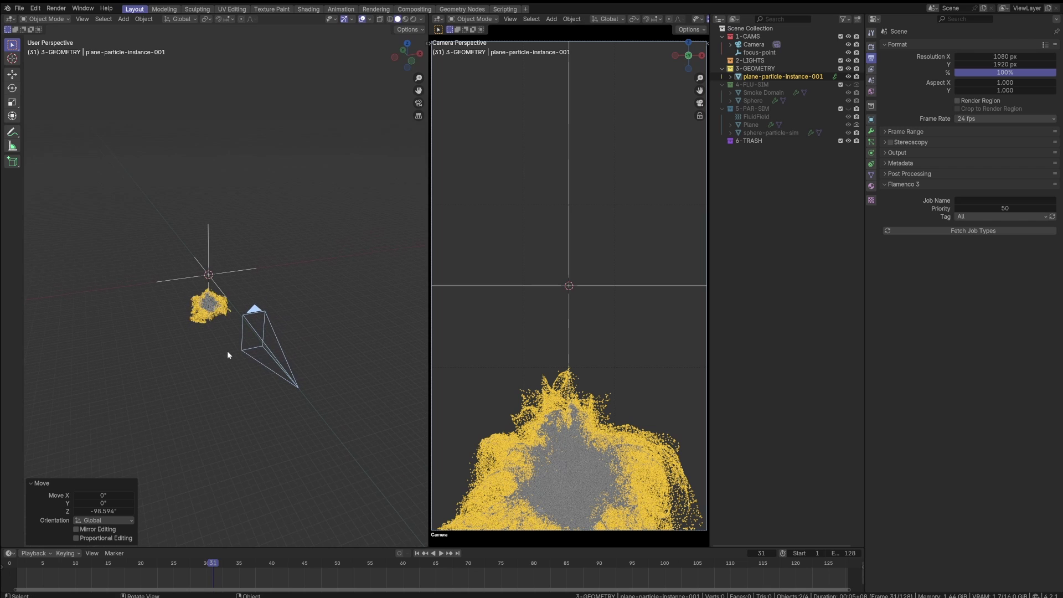
pyautogui.click(295, 357)
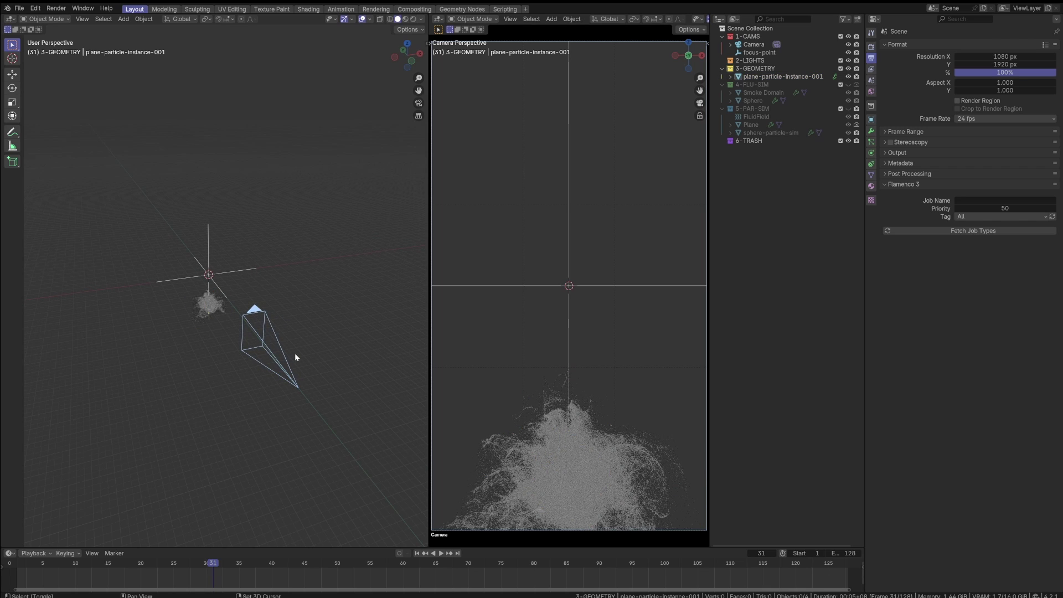
# - Return to frame 1 and lower plane-particle-instance-001 about 13.7" along Z so the dome sits below the camera frame
pyautogui.hotkey('shift', 'Left')
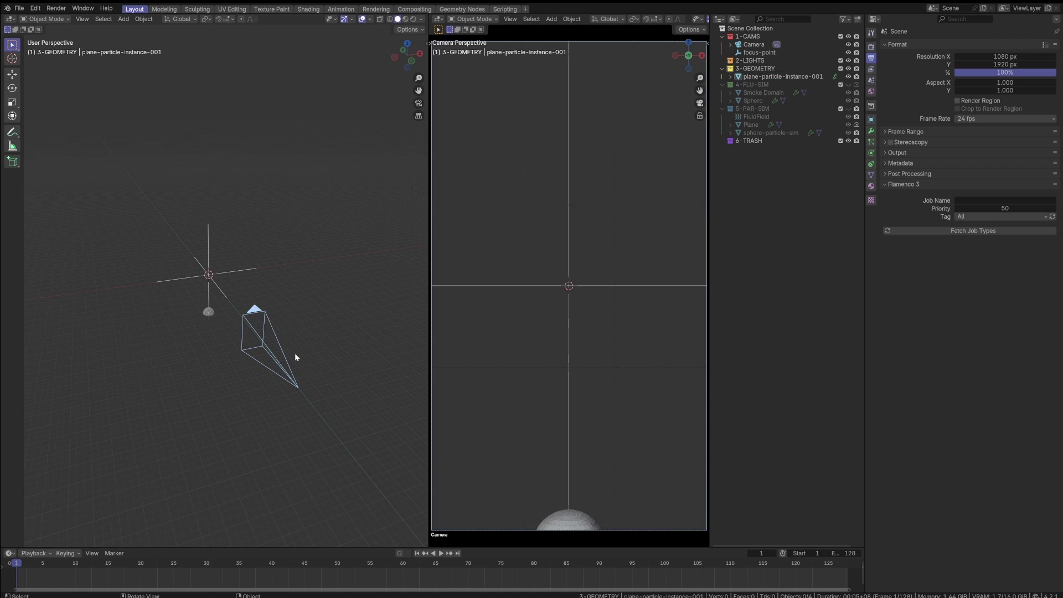
pyautogui.click(549, 519)
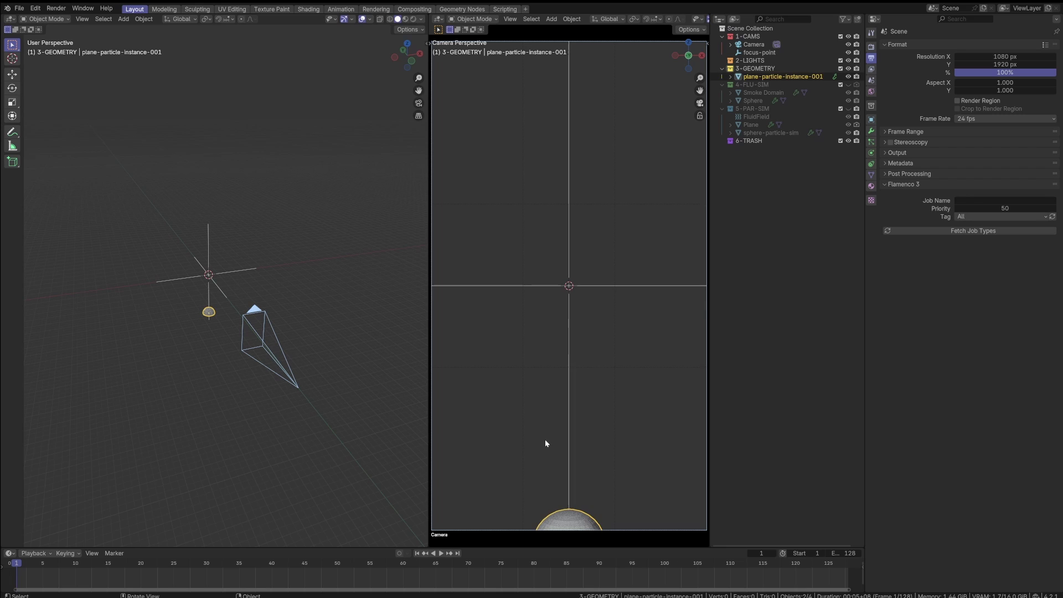
pyautogui.press('g')
pyautogui.press('z')
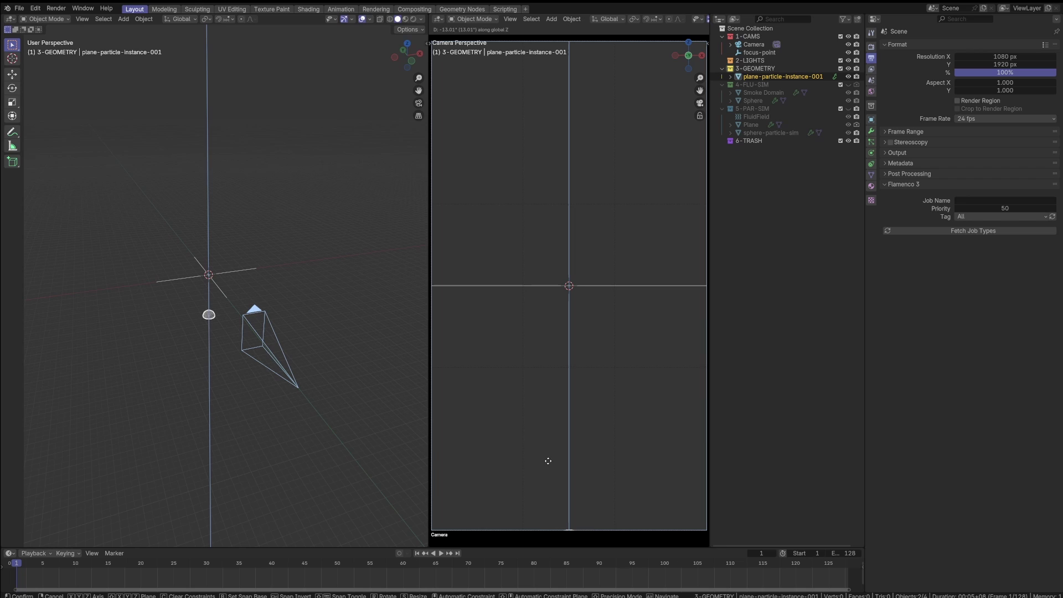
pyautogui.click(548, 462)
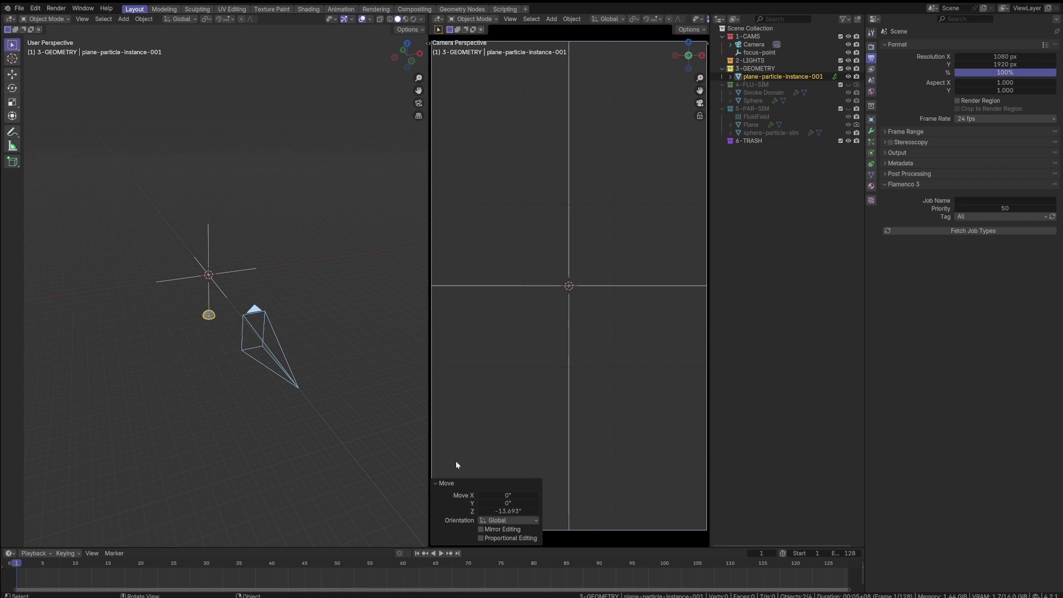
# - Deselect the particles and play the animation from frame 1 to frame 91 to examine the motion through the camera
pyautogui.click(449, 436)
pyautogui.press('space')
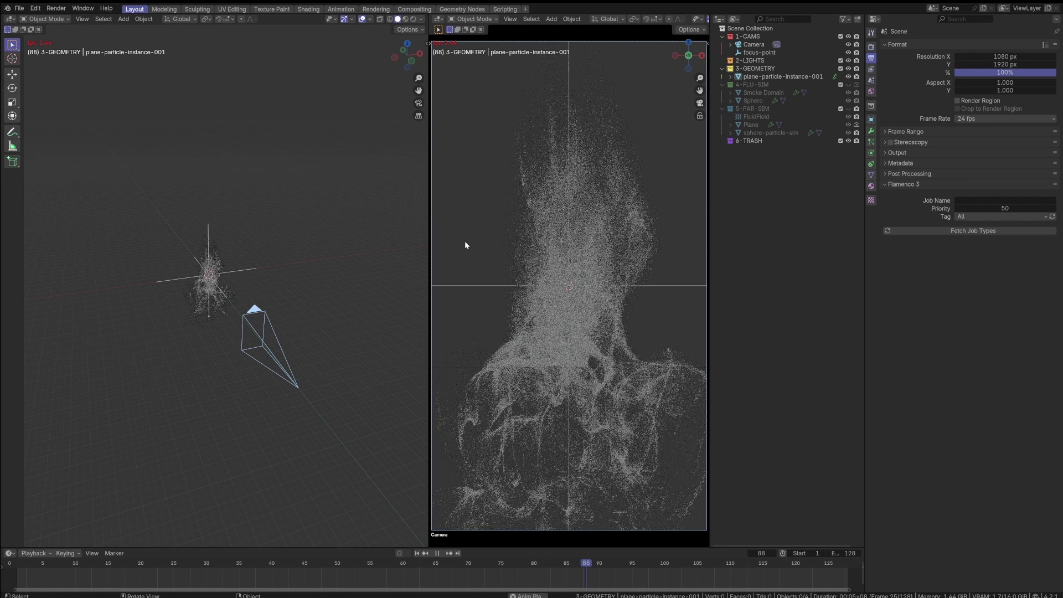
pyautogui.press('space')
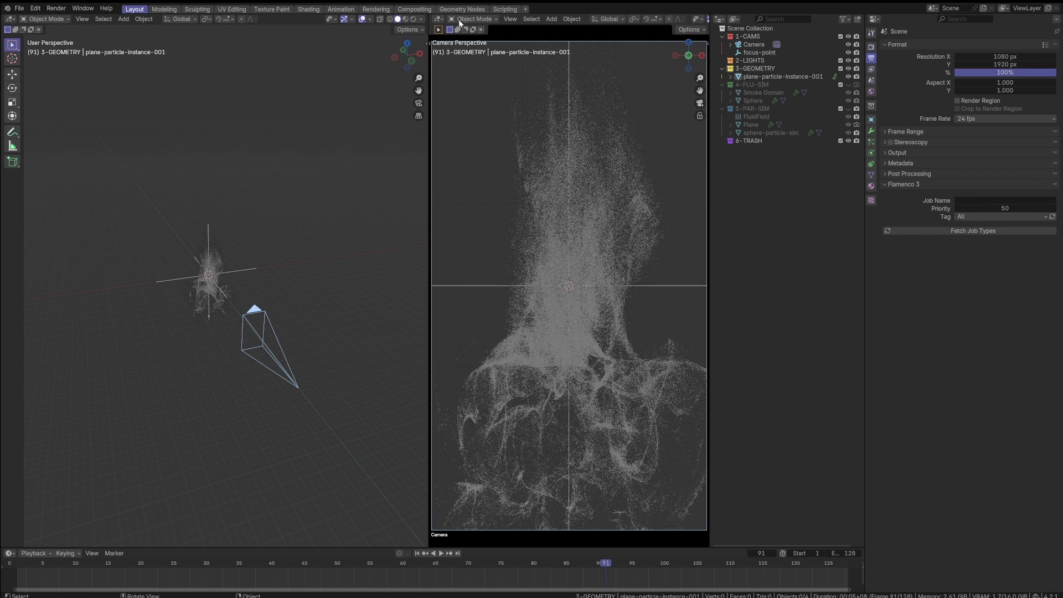
# - Hide the tool settings, gizmos and overlays in the camera viewport
pyautogui.click(509, 20)
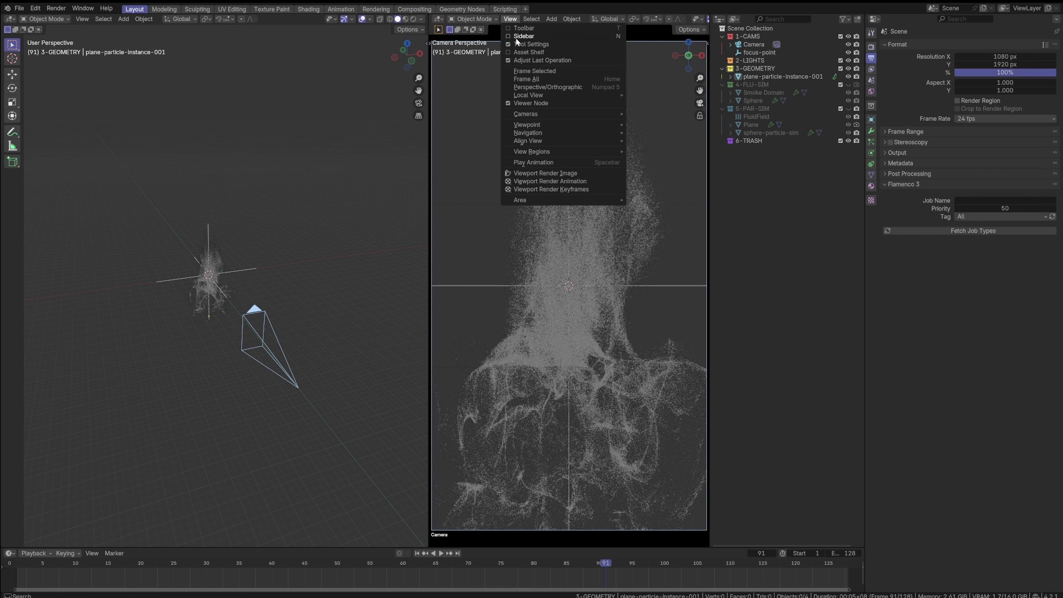
pyautogui.click(519, 44)
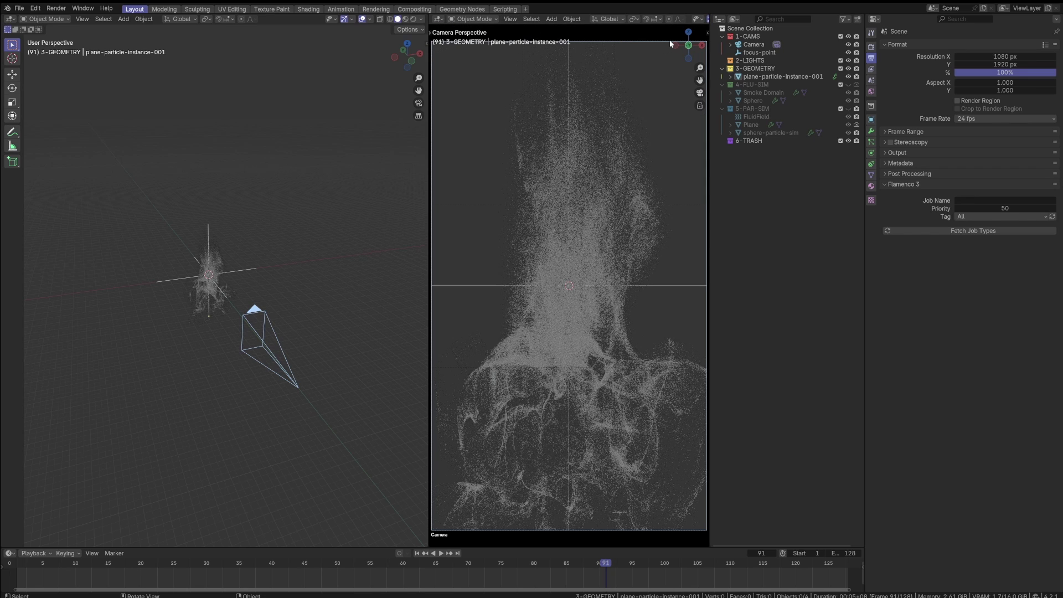
pyautogui.hotkey('ctrl', '`')
pyautogui.scroll(-4, 679, 21)
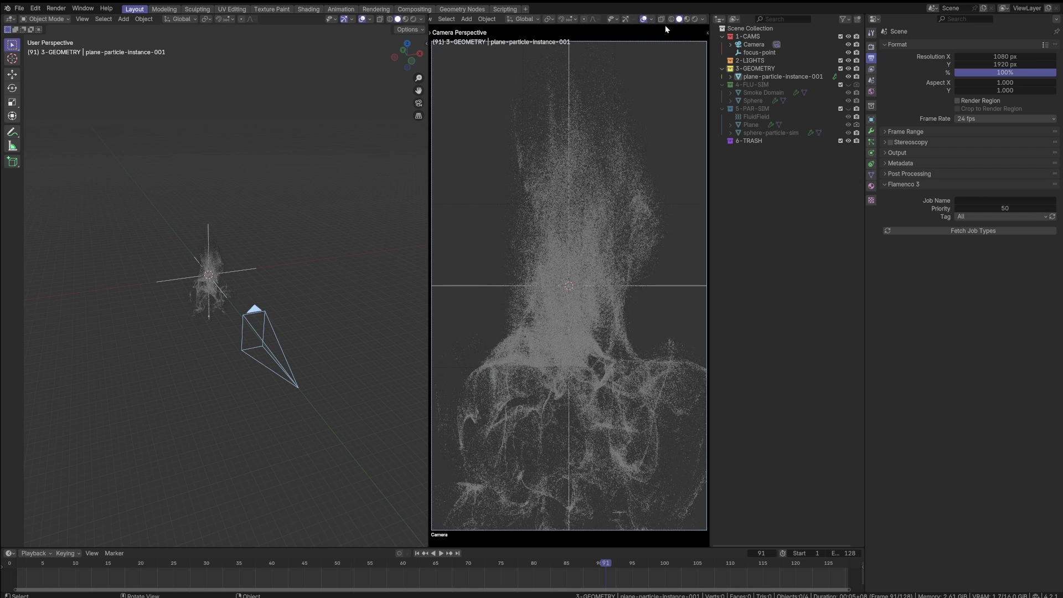
pyautogui.click(642, 20)
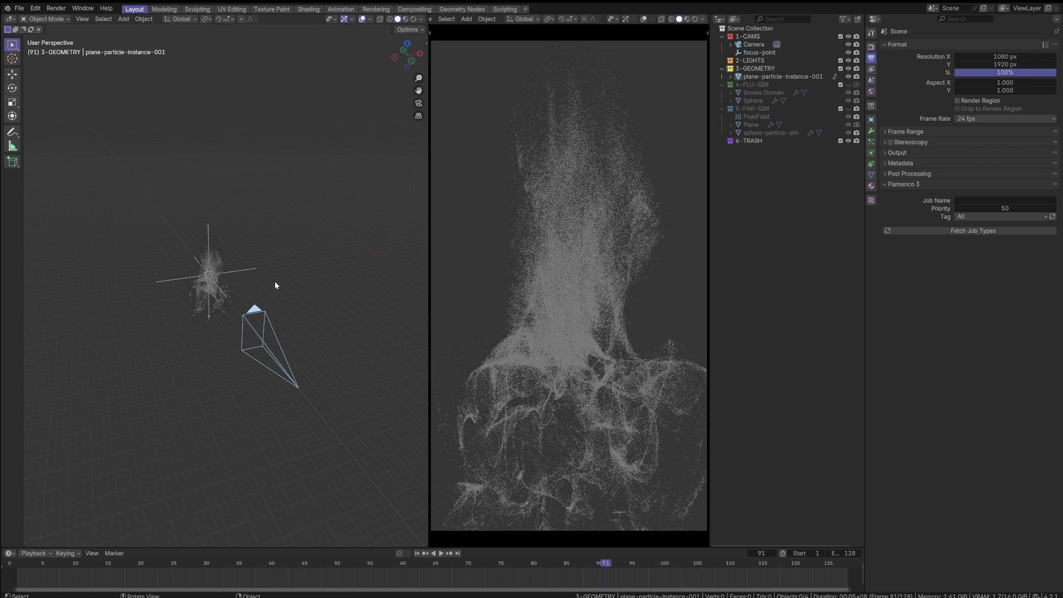
# - Add an area light at the world origin, working from the top view
pyautogui.moveTo(196, 320); pyautogui.dragTo(211, 288, button='middle')
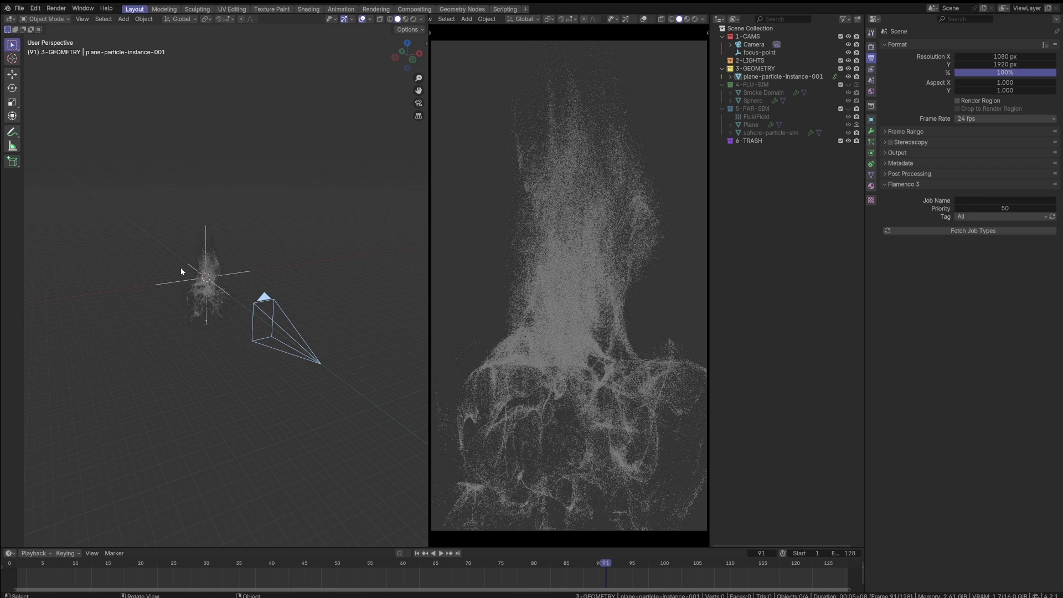
pyautogui.moveTo(194, 290); pyautogui.dragTo(247, 282, button='middle')
pyautogui.scroll(3, 245, 278)
pyautogui.scroll(-2, 245, 277)
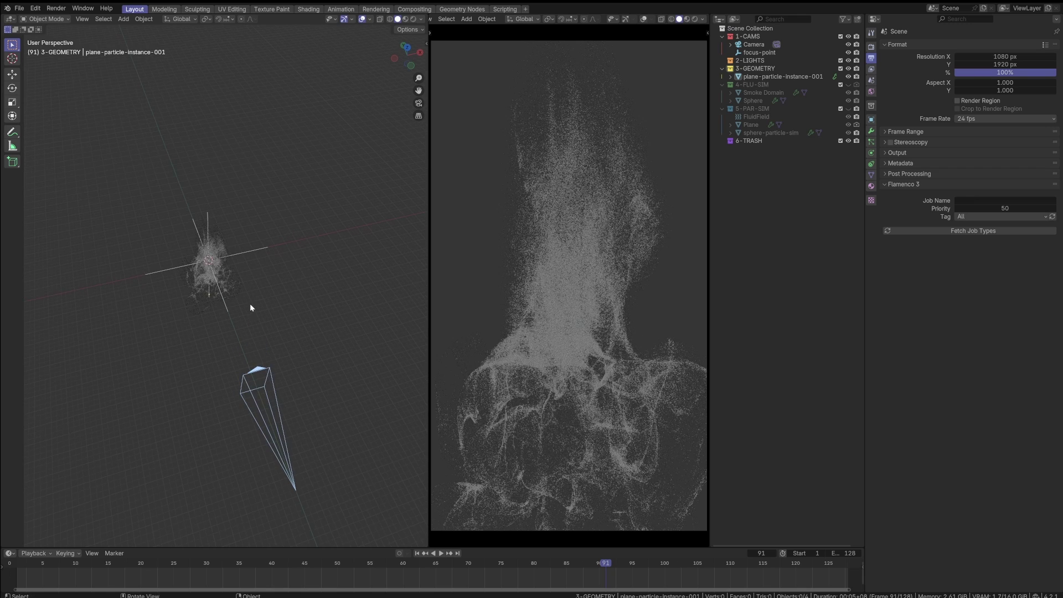
pyautogui.press('`')
pyautogui.click(251, 251)
pyautogui.hotkey('shift', 'a')
pyautogui.moveTo(250, 254)
pyautogui.write('area')
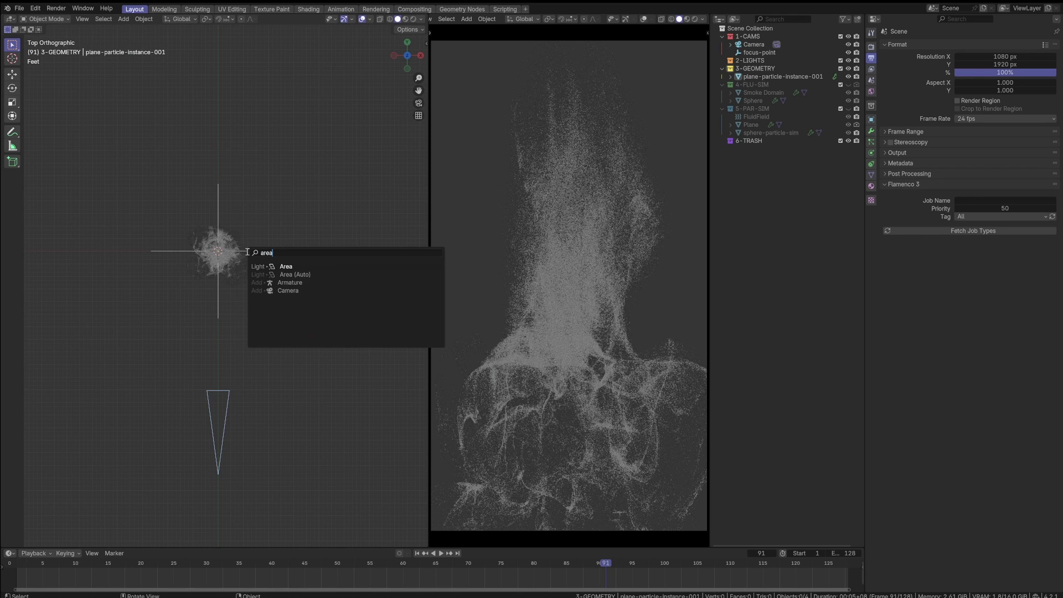
pyautogui.press('Return')
# - Move the new area light about 267" along the X axis, out to the side of the particles
pyautogui.press('g')
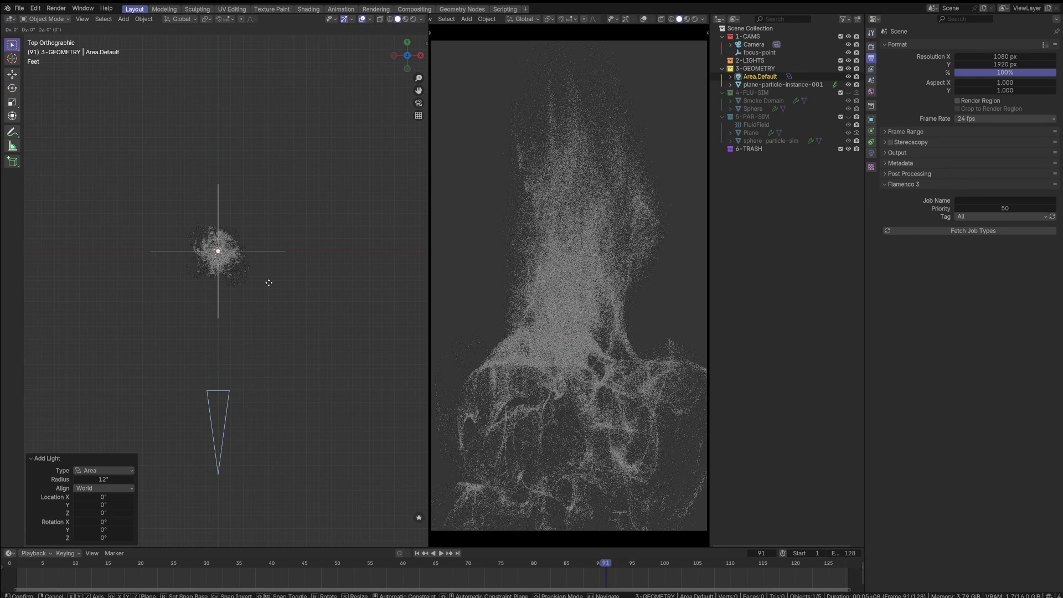
pyautogui.press('x')
pyautogui.click(306, 300)
# - Rotate the area light 90° about the global Y axis to face the particles, and scale it up
pyautogui.moveTo(306, 300); pyautogui.dragTo(297, 277, button='middle')
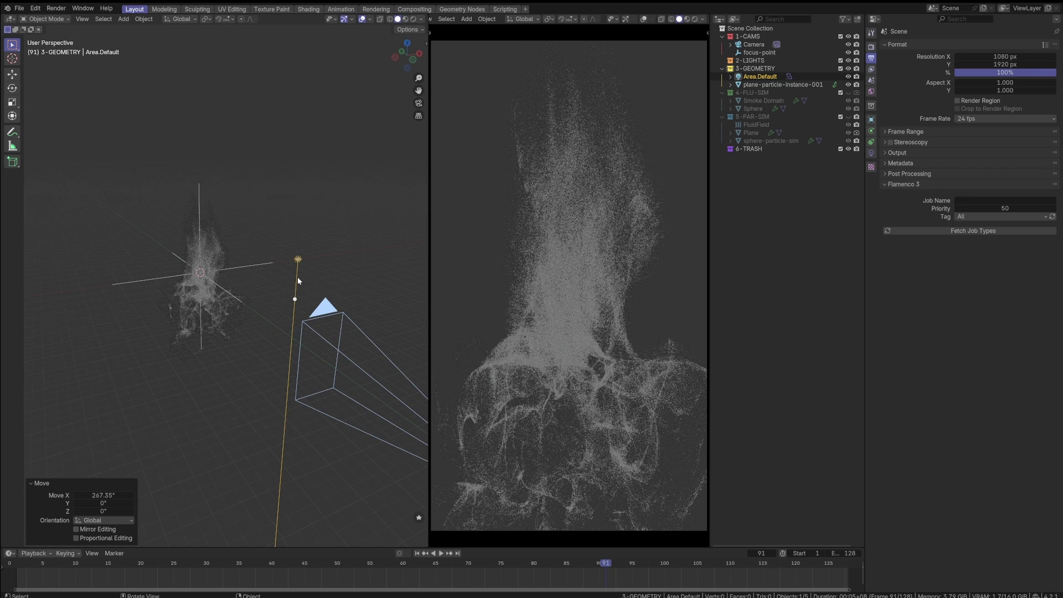
pyautogui.press('r')
pyautogui.write('xy')
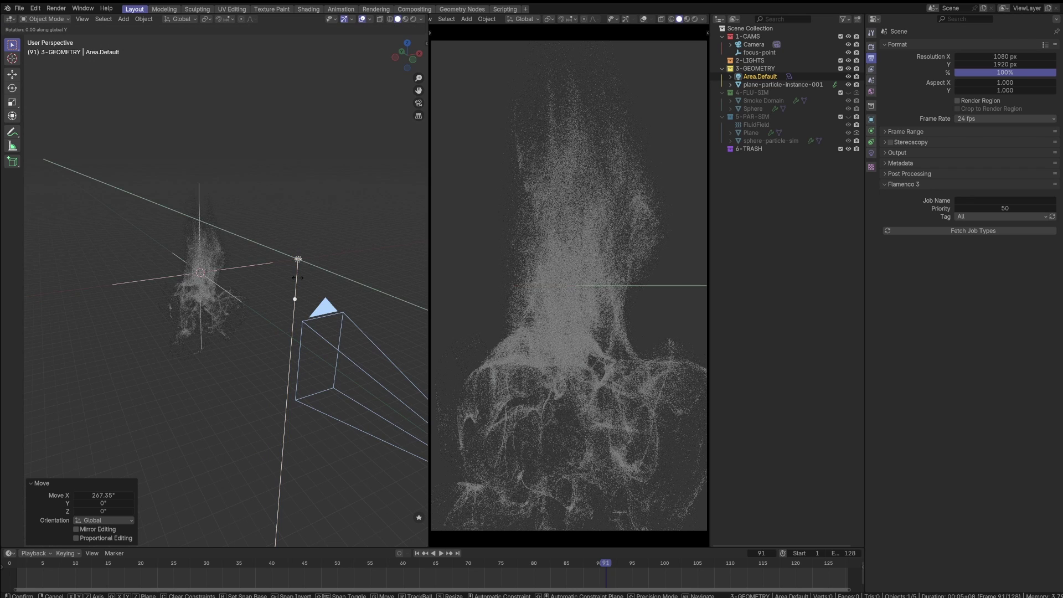
pyautogui.write('90')
pyautogui.press('Return')
pyautogui.scroll(2, 316, 260)
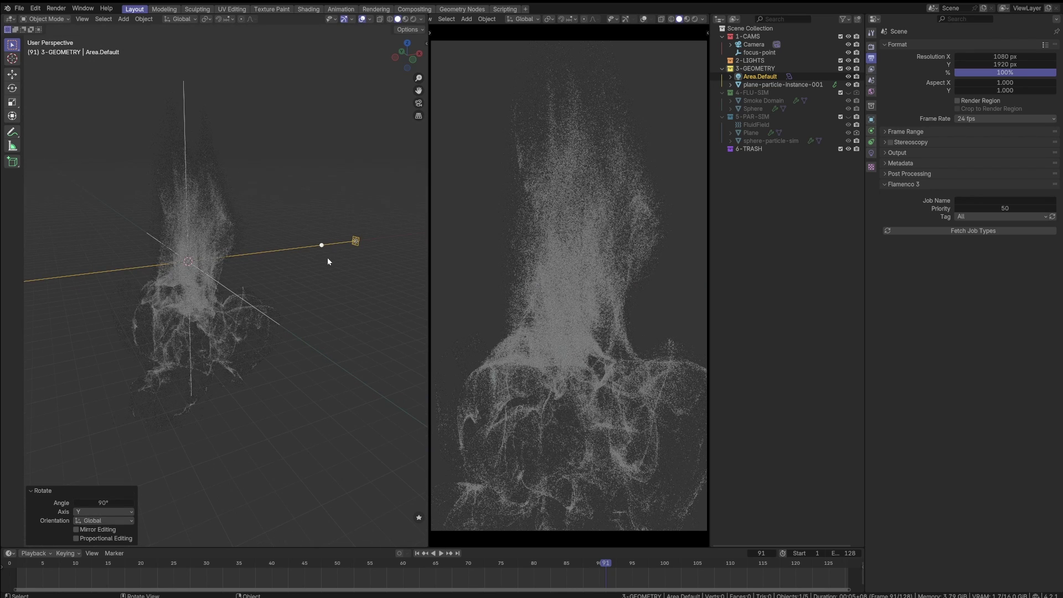
pyautogui.press('s')
pyautogui.click(323, 260)
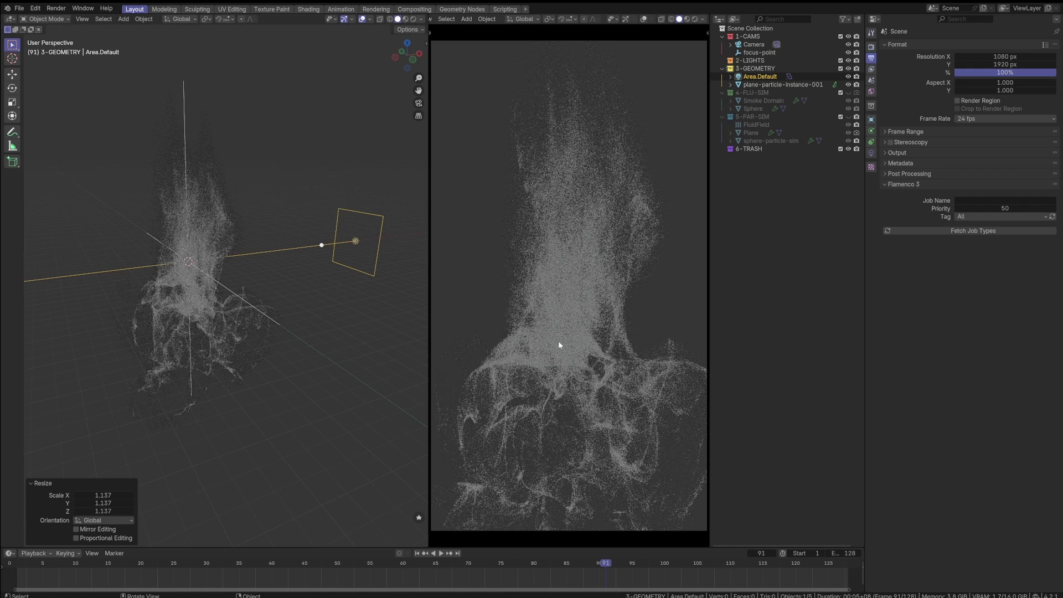
# - Show the camera viewport in rendered shading and set the area light's power to 1024 W
pyautogui.press('z')
pyautogui.click(557, 291)
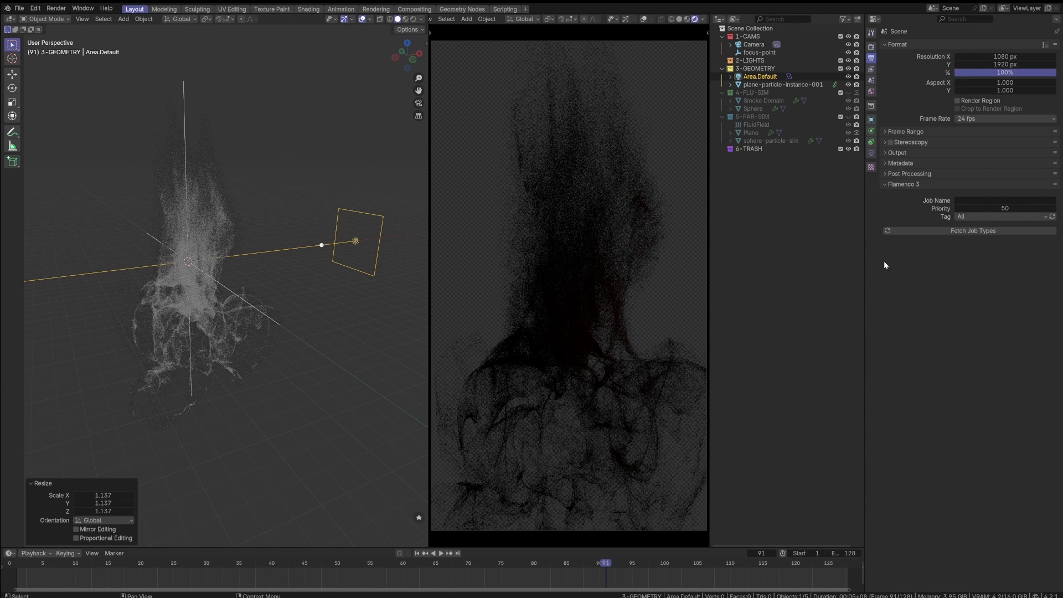
pyautogui.click(871, 152)
pyautogui.click(997, 132)
pyautogui.write('1024')
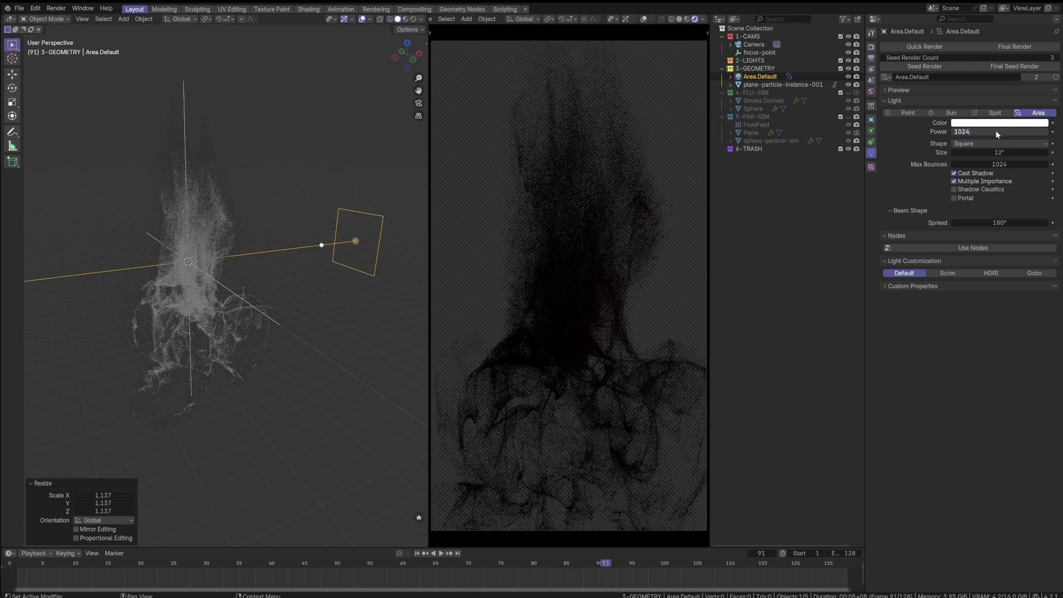
pyautogui.press('Return')
# - Examine the area light's effect on the particles and check the Film transparency settings of the Cycles render
pyautogui.moveTo(349, 279); pyautogui.dragTo(261, 319, button='middle')
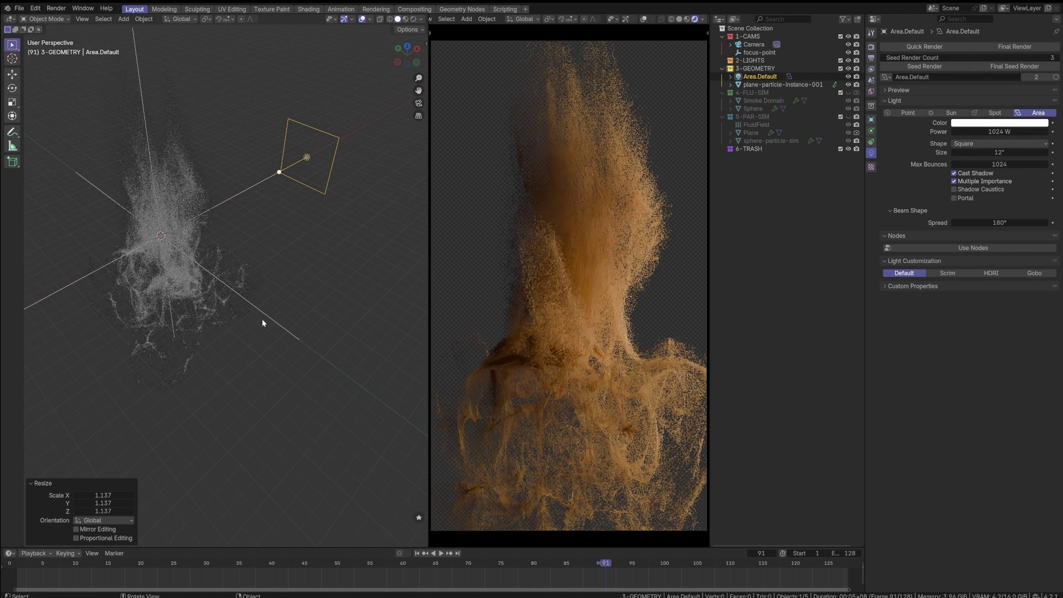
pyautogui.click(871, 47)
pyautogui.click(871, 58)
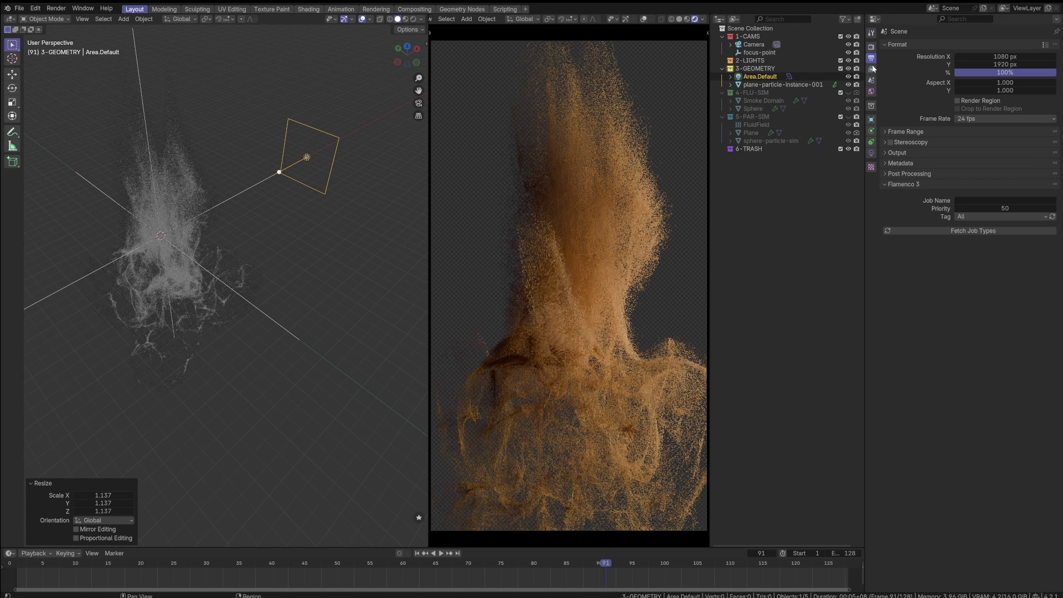
pyautogui.click(871, 47)
pyautogui.click(901, 150)
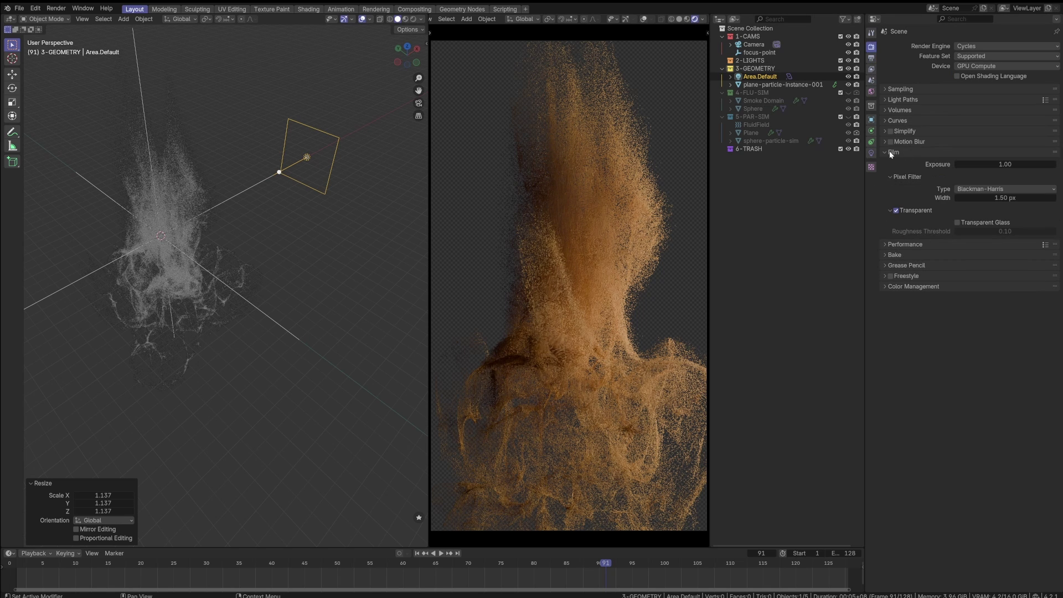
pyautogui.click(894, 150)
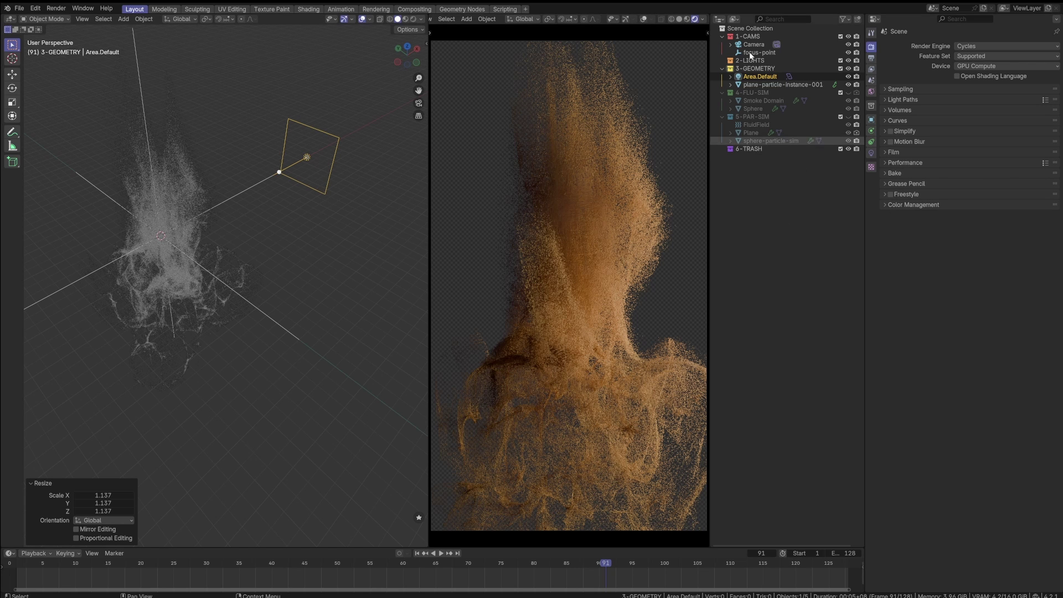
# - Add a mesh plane and move it about 788.5" along Y, behind the particles
pyautogui.moveTo(168, 307); pyautogui.dragTo(260, 267, button='middle')
pyautogui.hotkey('shift', 'a')
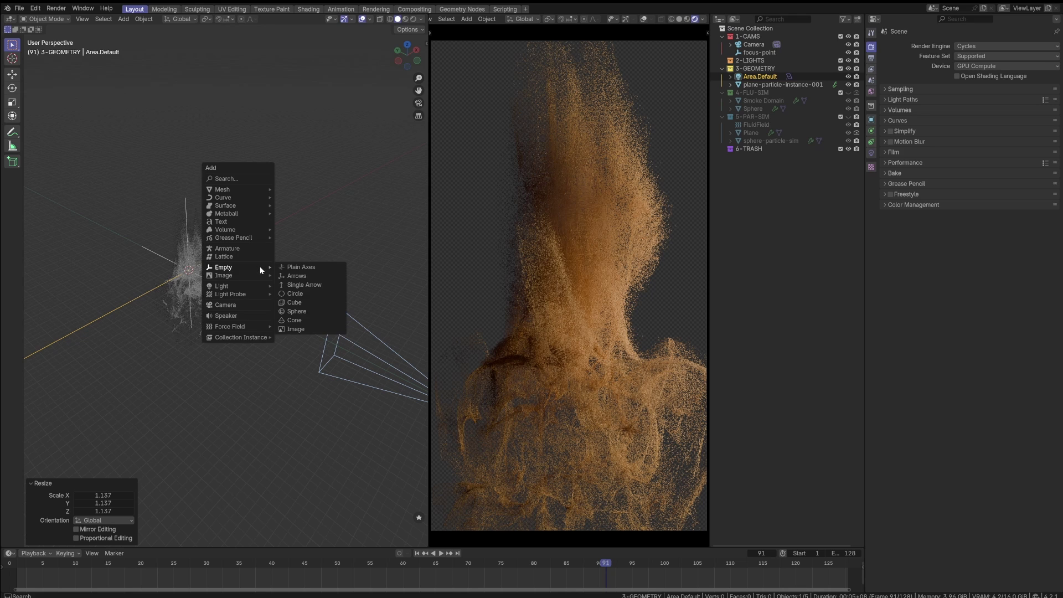
pyautogui.write('plane')
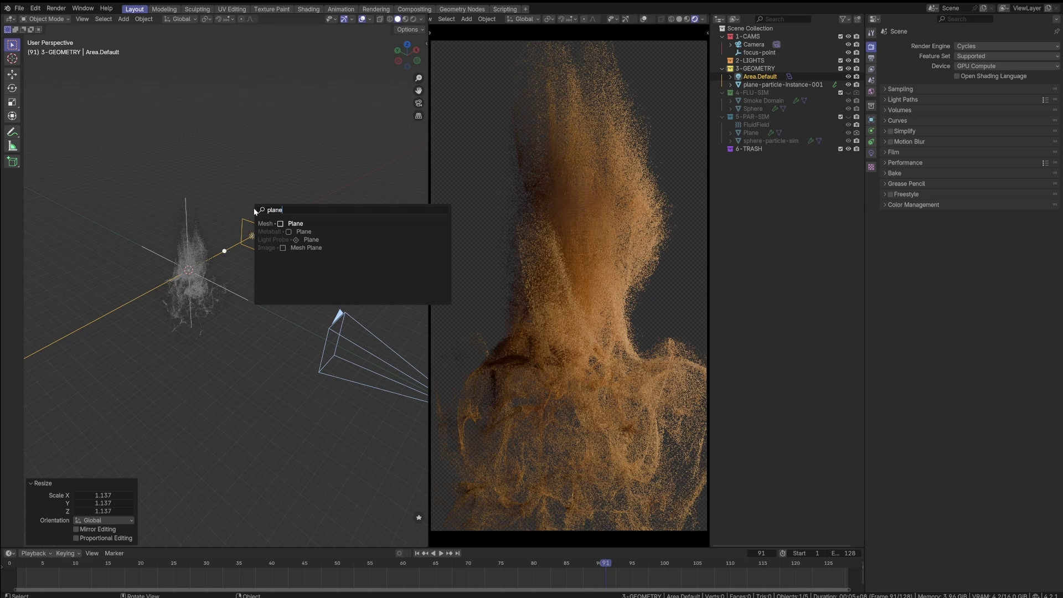
pyautogui.press('Return')
pyautogui.press('g')
pyautogui.press('y')
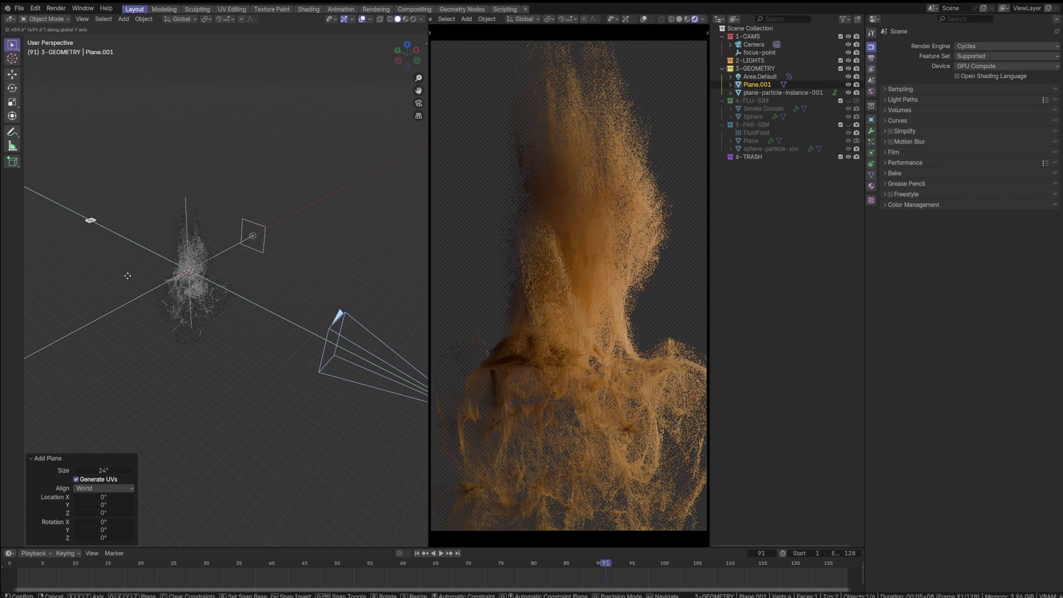
pyautogui.click(140, 275)
# - Rotate the backdrop plane 90° about the X axis so it stands upright facing the camera
pyautogui.moveTo(154, 292); pyautogui.dragTo(221, 277, button='middle')
pyautogui.write('r')
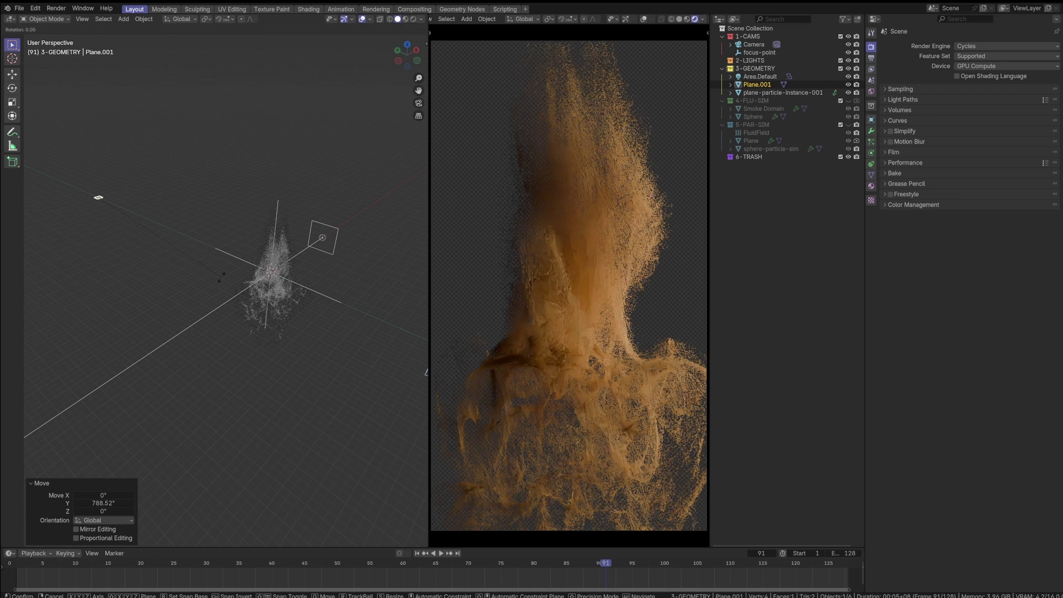
pyautogui.write('x90')
pyautogui.press('Return')
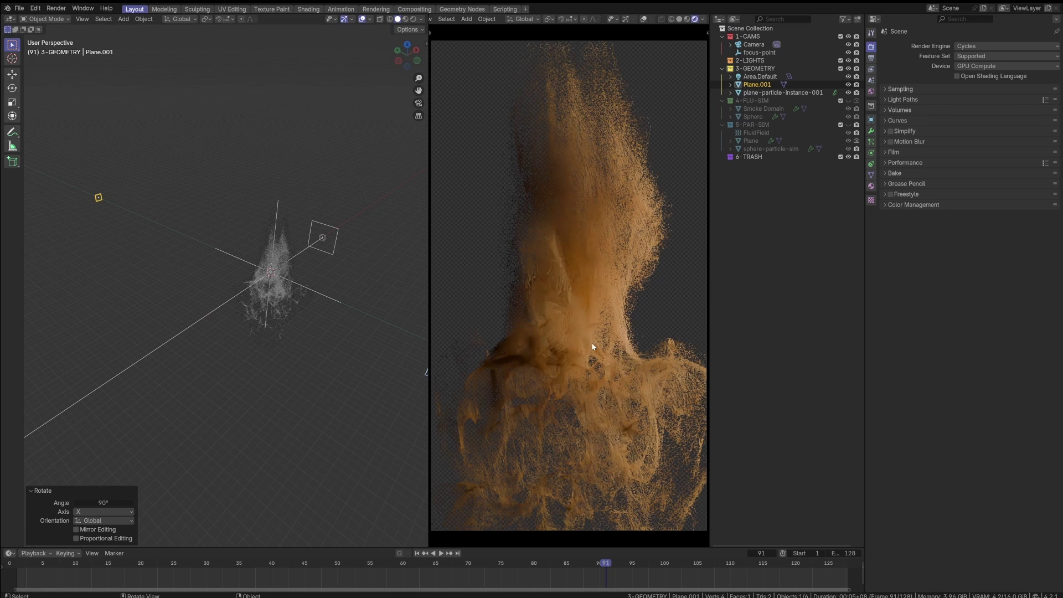
# - Scale the backdrop plane uniformly by about 4.95, 3.29 and 1.16 to cover the width of the camera frame
pyautogui.press('s')
pyautogui.click(484, 521)
pyautogui.press('s')
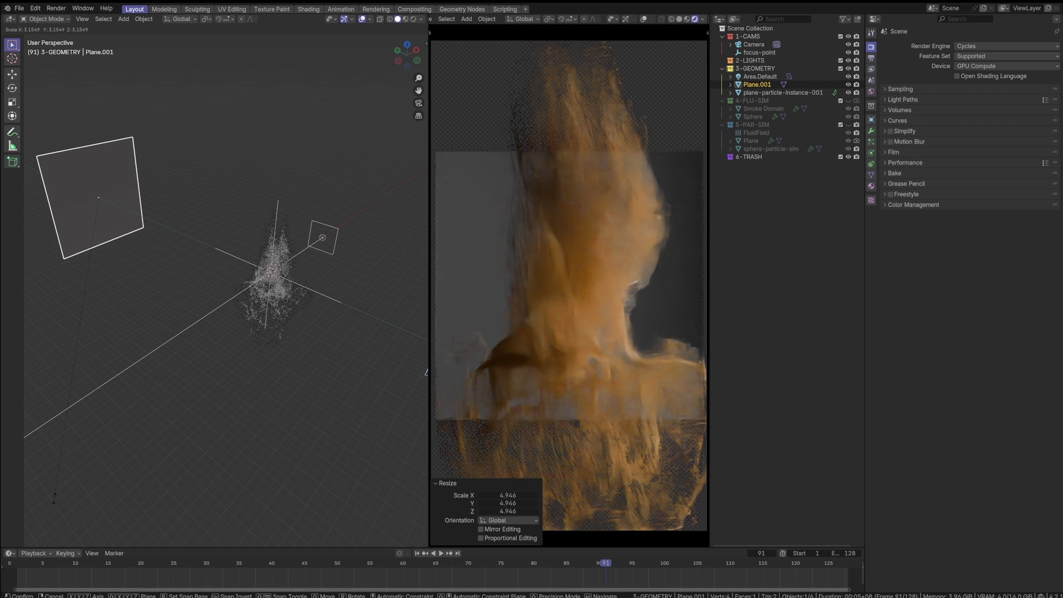
pyautogui.click(51, 510)
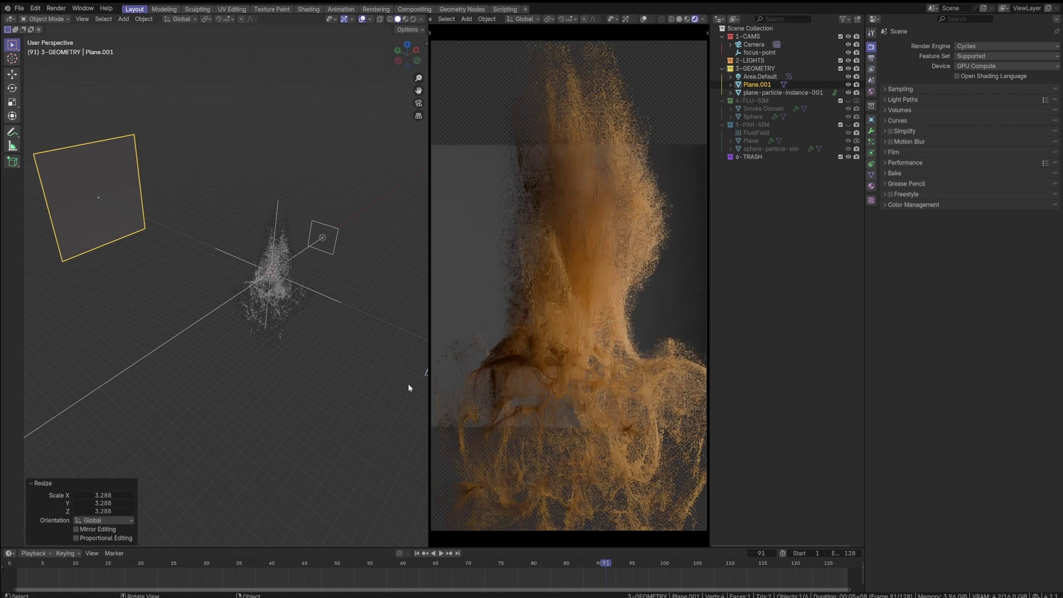
pyautogui.press('s')
pyautogui.click(628, 366)
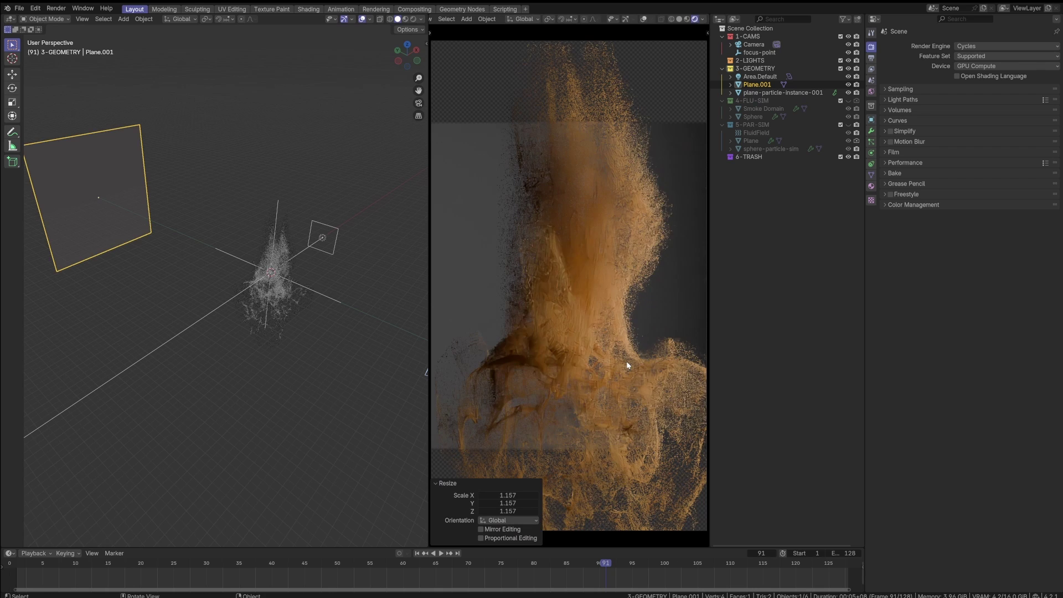
pyautogui.press('s')
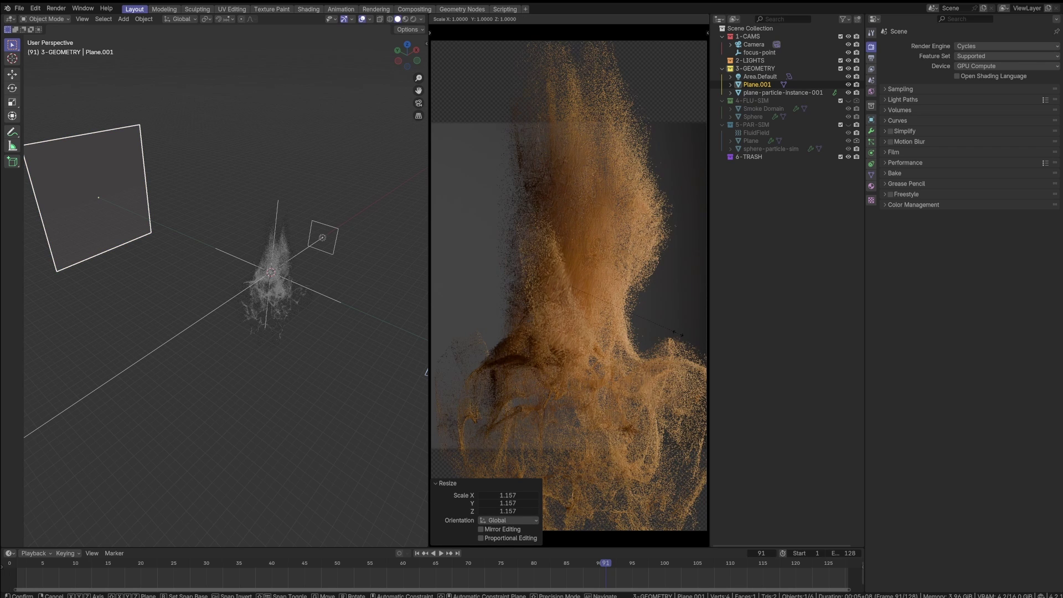
pyautogui.press('y')
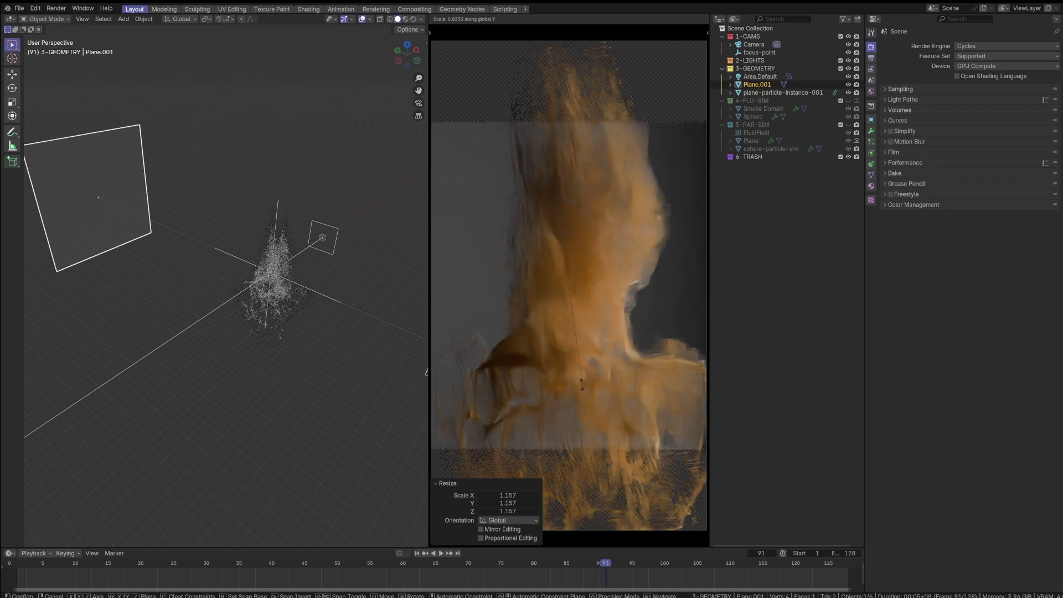
pyautogui.rightClick(581, 479)
# - Switch the camera viewport to solid shading and scale the backdrop plane about 1.535 along Z to fill the frame height
pyautogui.press('z')
pyautogui.click(709, 245)
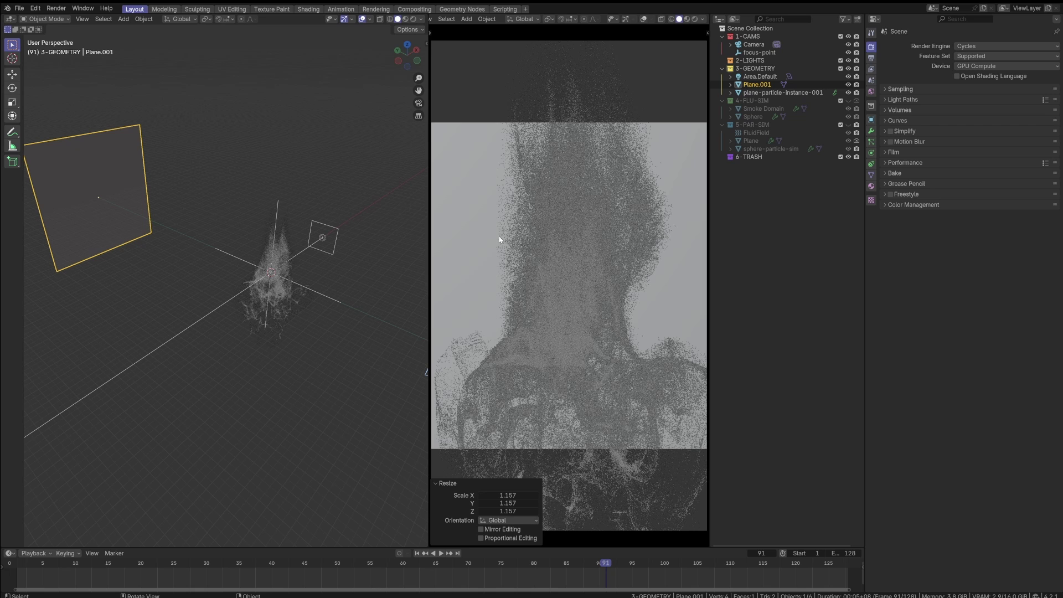
pyautogui.press('s')
pyautogui.press('z')
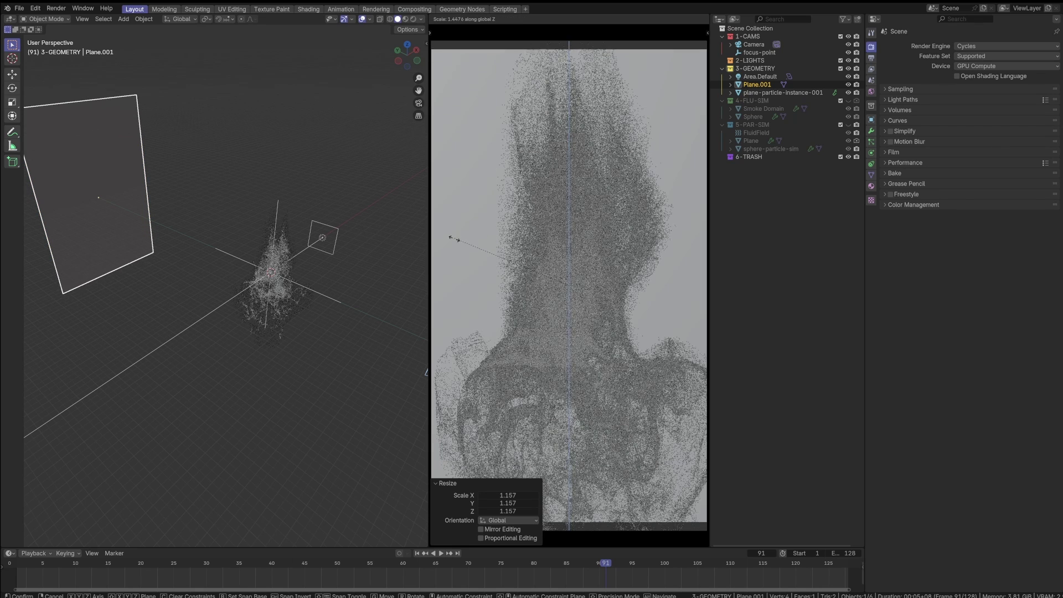
pyautogui.click(450, 221)
# - Deselect the backdrop plane and return the camera viewport to rendered shading
pyautogui.moveTo(218, 173); pyautogui.dragTo(232, 161, button='middle')
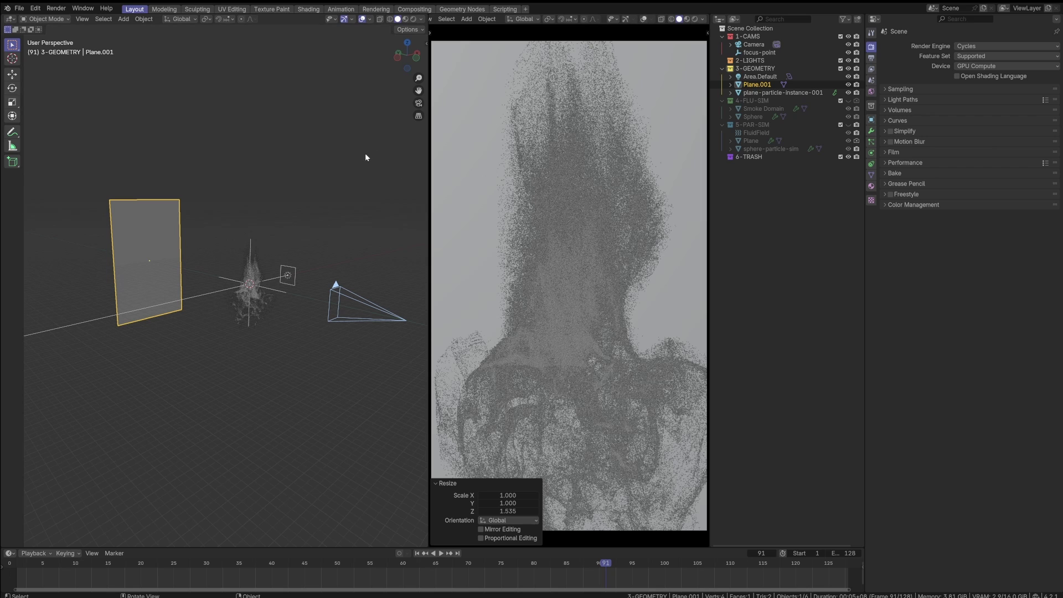
pyautogui.click(258, 204)
pyautogui.moveTo(262, 204); pyautogui.dragTo(266, 209, button='middle')
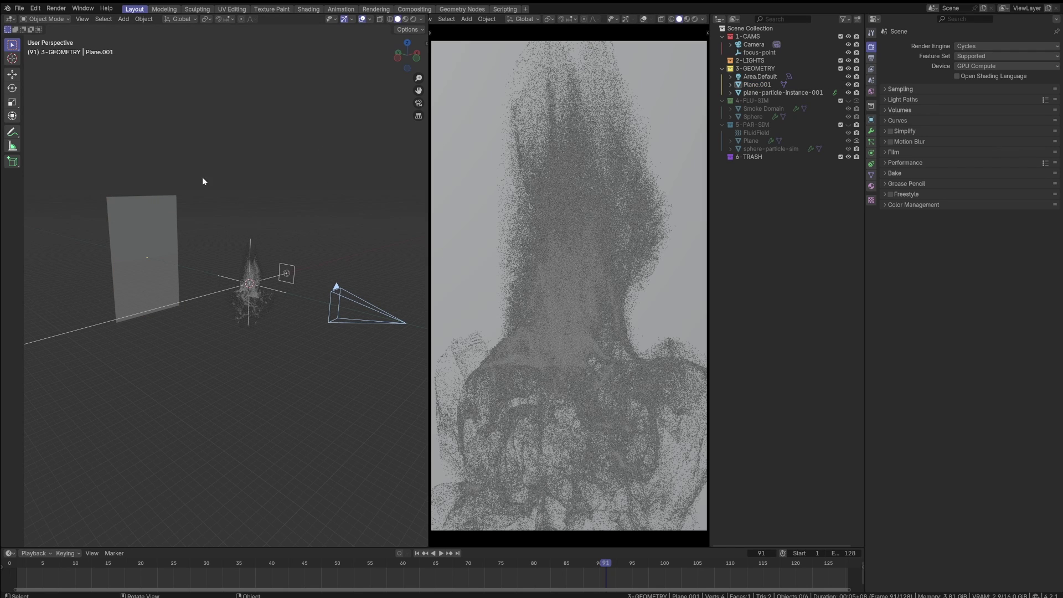
pyautogui.moveTo(218, 206); pyautogui.dragTo(223, 285, button='middle')
pyautogui.scroll(2, 224, 286)
pyautogui.scroll(1, 241, 248)
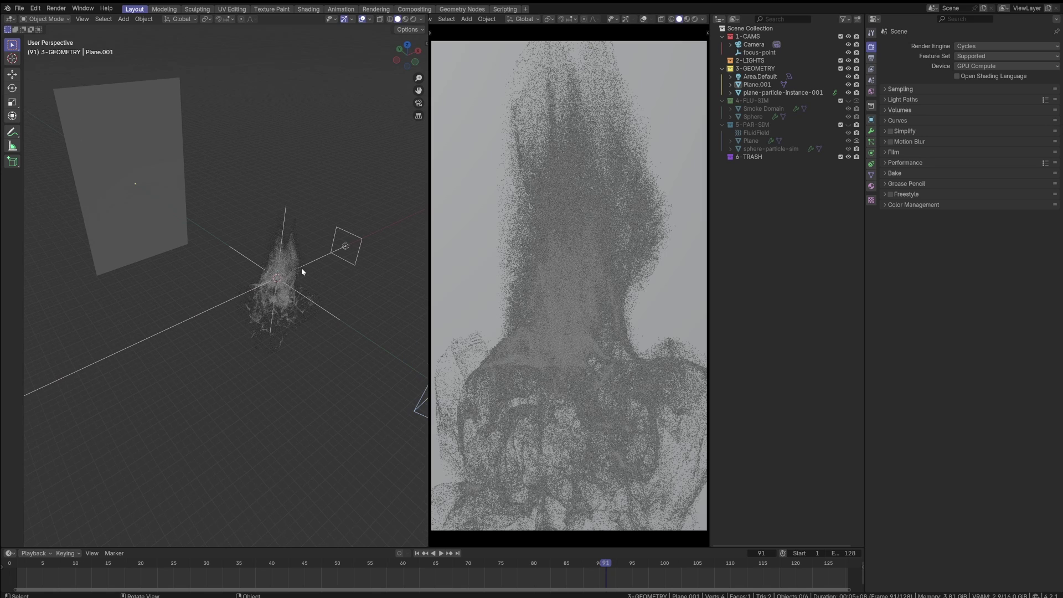
pyautogui.press('z')
pyautogui.press('z')
pyautogui.click(566, 227)
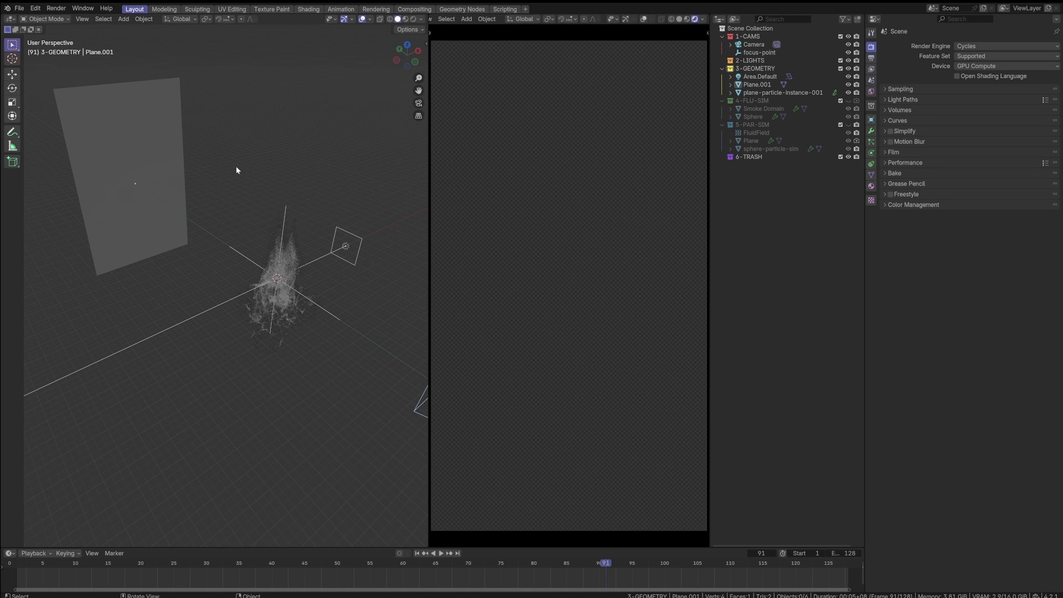
# - Turn the perspective viewport into a Geometry Node Editor and show the node tree of plane-particle-instance-001
pyautogui.click(10, 19)
pyautogui.click(46, 85)
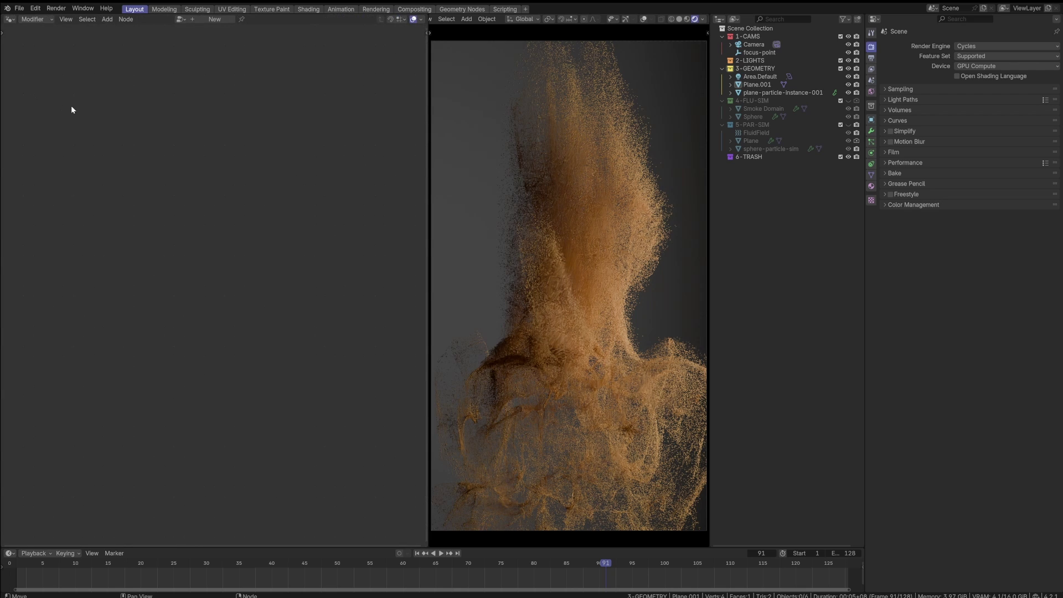
pyautogui.click(608, 208)
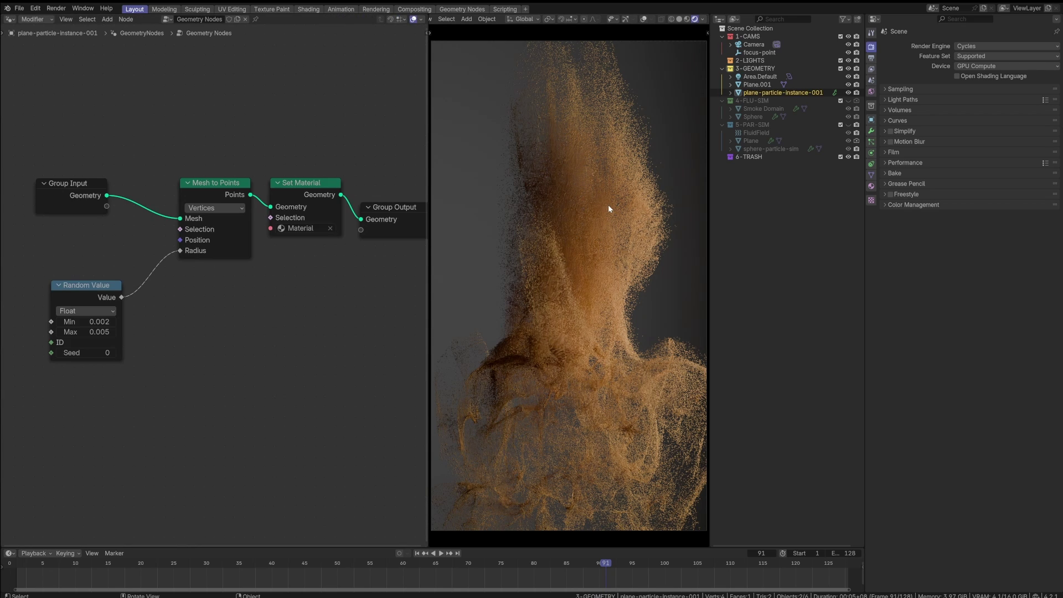
pyautogui.scroll(-3, 115, 251)
pyautogui.moveTo(117, 294); pyautogui.dragTo(134, 237, button='middle')
pyautogui.scroll(5, 133, 237)
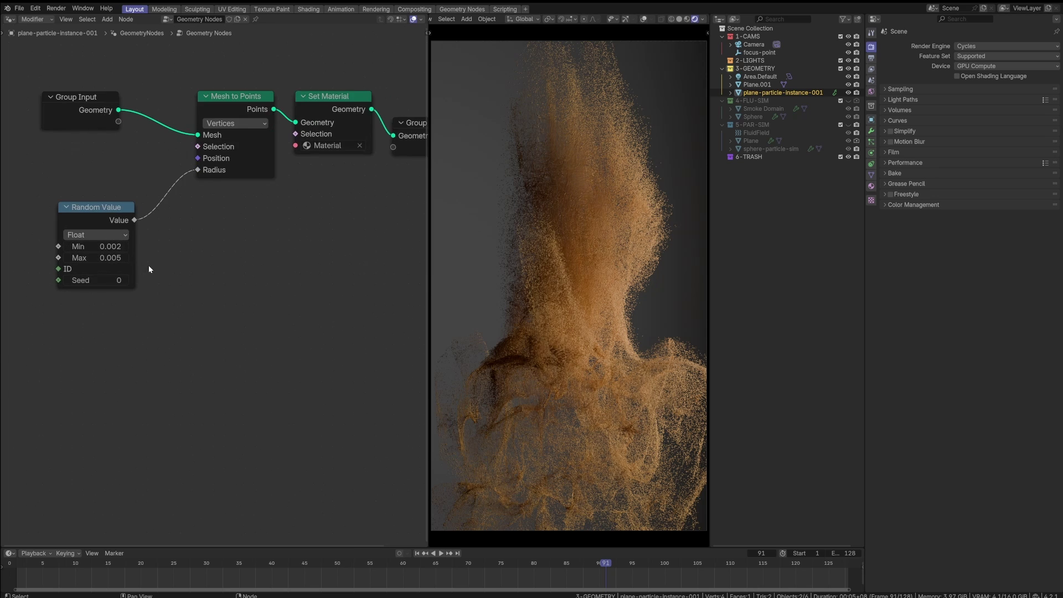
# - Set the Random Value node driving the point radius to a maximum of 0.01 and a minimum of 0.005
pyautogui.click(89, 243)
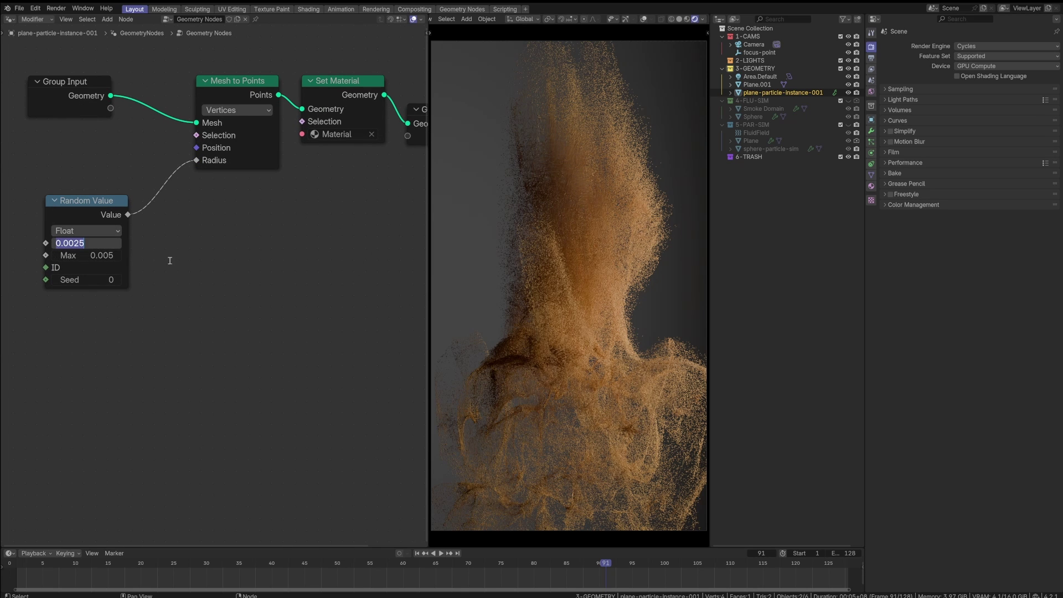
pyautogui.click(109, 256)
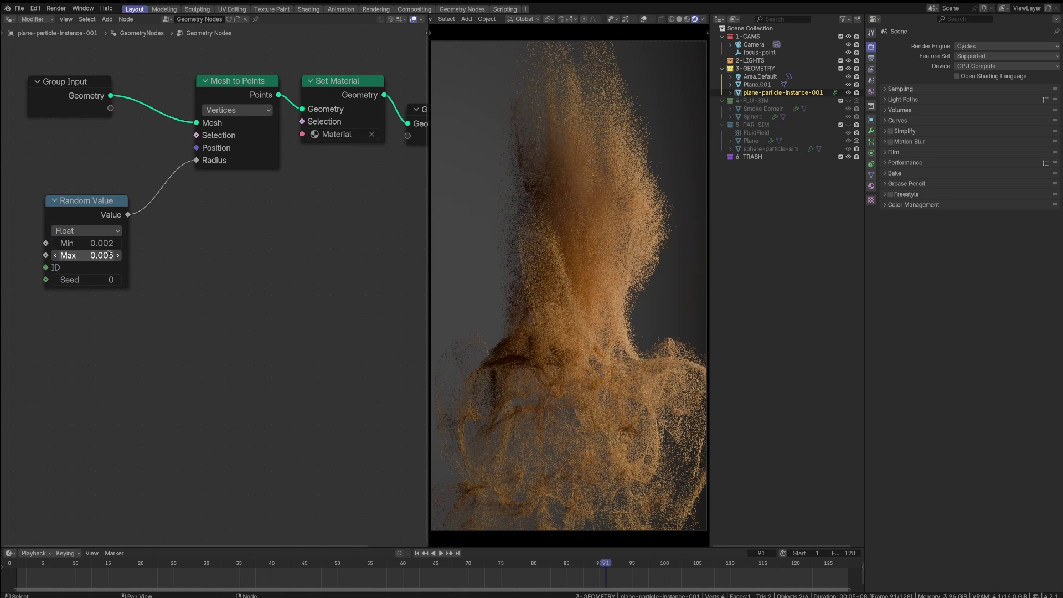
pyautogui.write('.01')
pyautogui.press('Return')
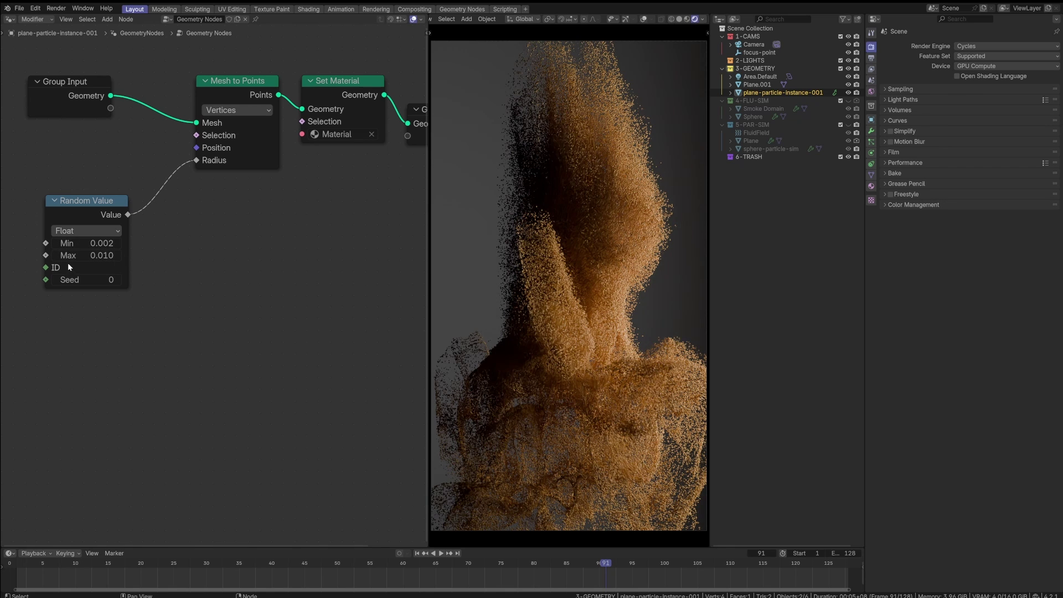
pyautogui.click(98, 243)
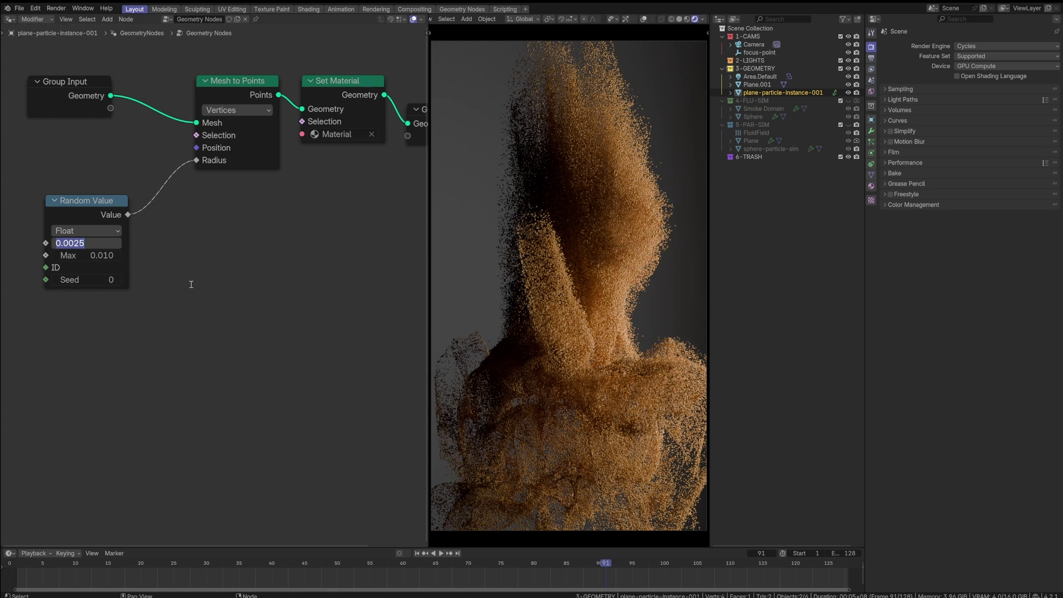
pyautogui.write('0.005')
pyautogui.press('Return')
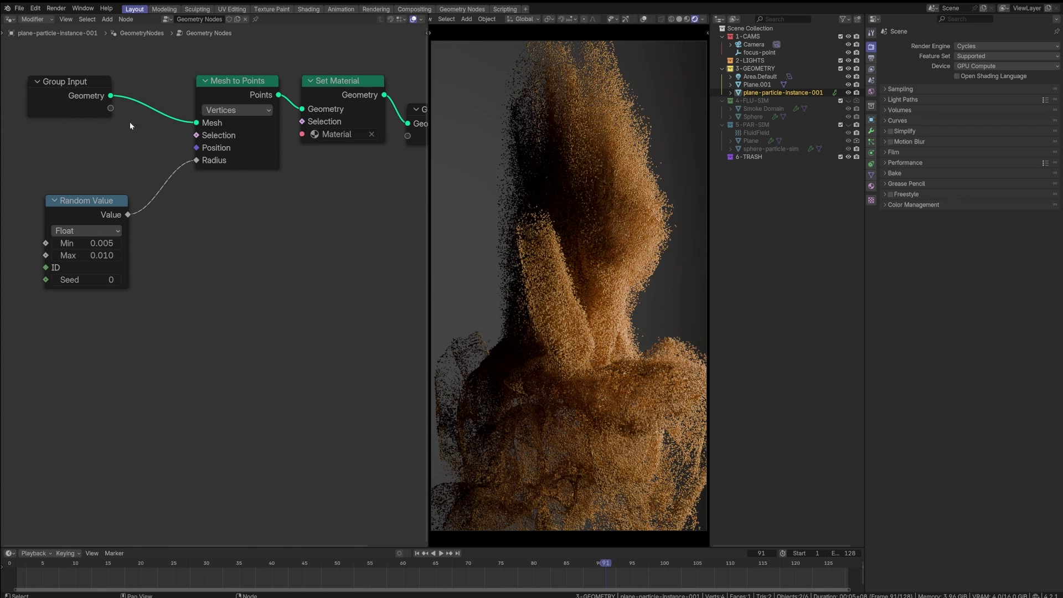
# - Turn the Geometry Node Editor into a Shader Editor and create a new material for the backdrop plane, Plane.001
pyautogui.click(10, 20)
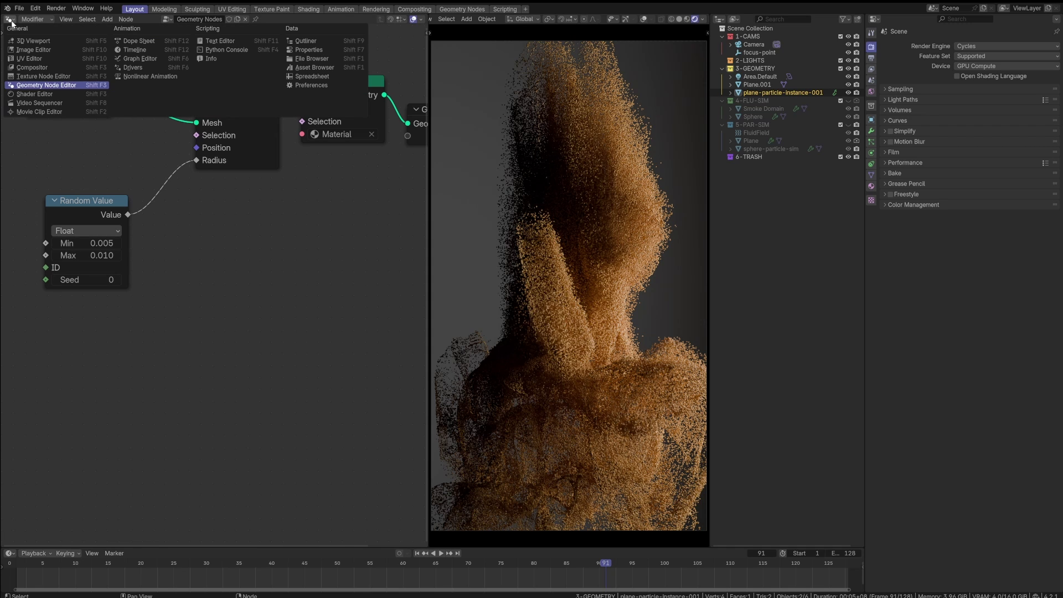
pyautogui.click(12, 21)
pyautogui.click(11, 21)
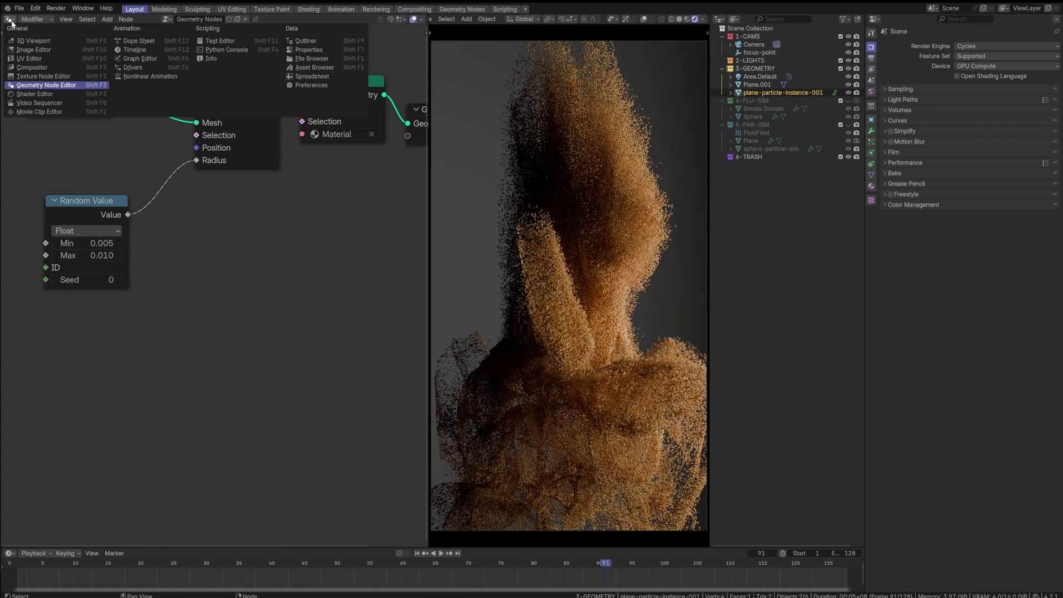
pyautogui.click(25, 94)
pyautogui.click(440, 205)
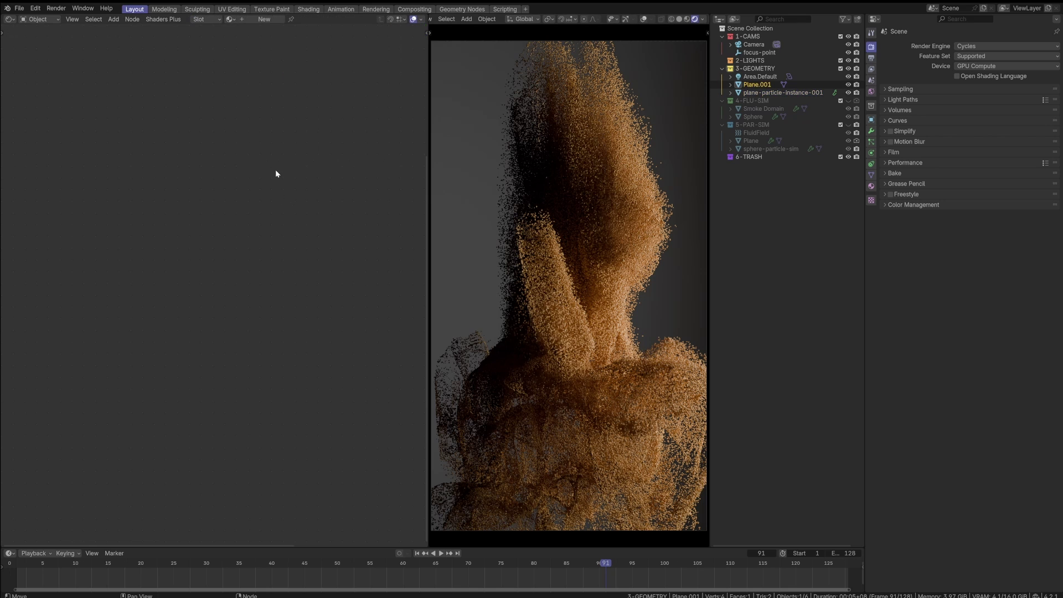
pyautogui.click(264, 20)
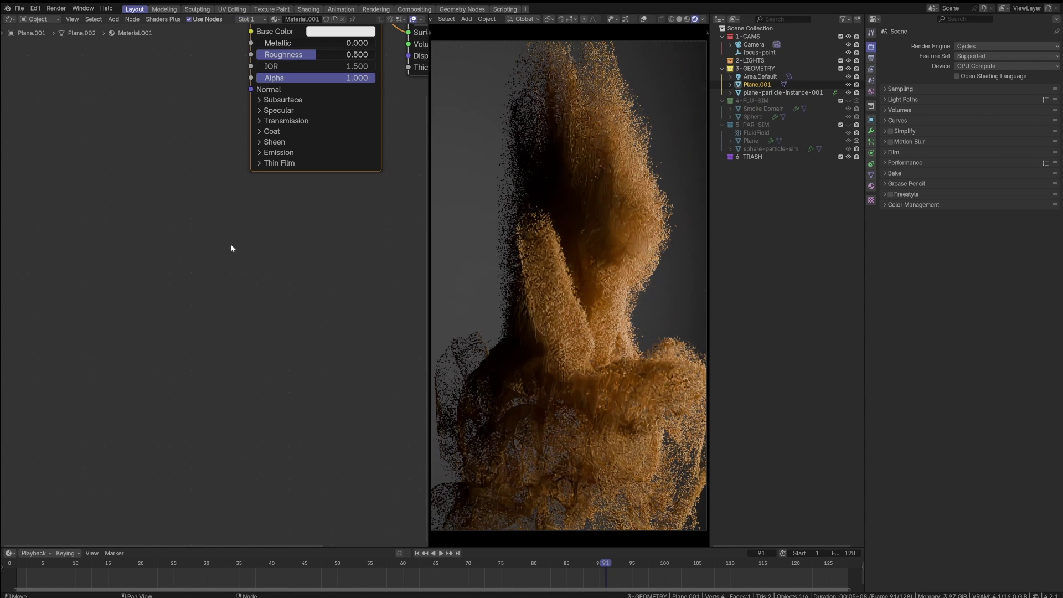
# - Add an Emission shader to the backdrop material and connect it to the Material Output's Surface
pyautogui.moveTo(380, 175); pyautogui.dragTo(261, 335, button='middle')
pyautogui.hotkey('shift', 'a')
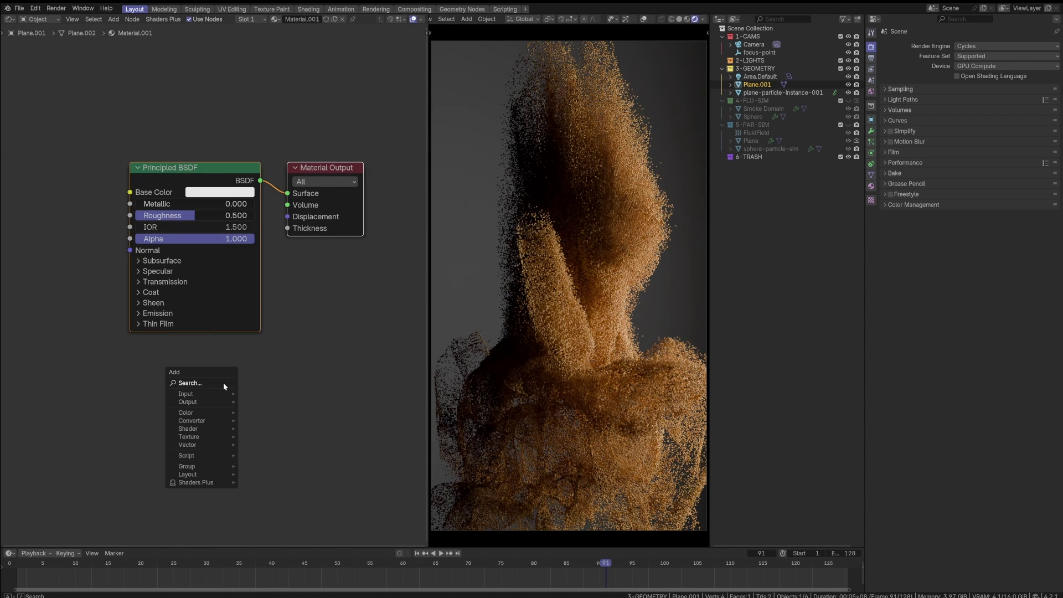
pyautogui.write('emission')
pyautogui.press('Return')
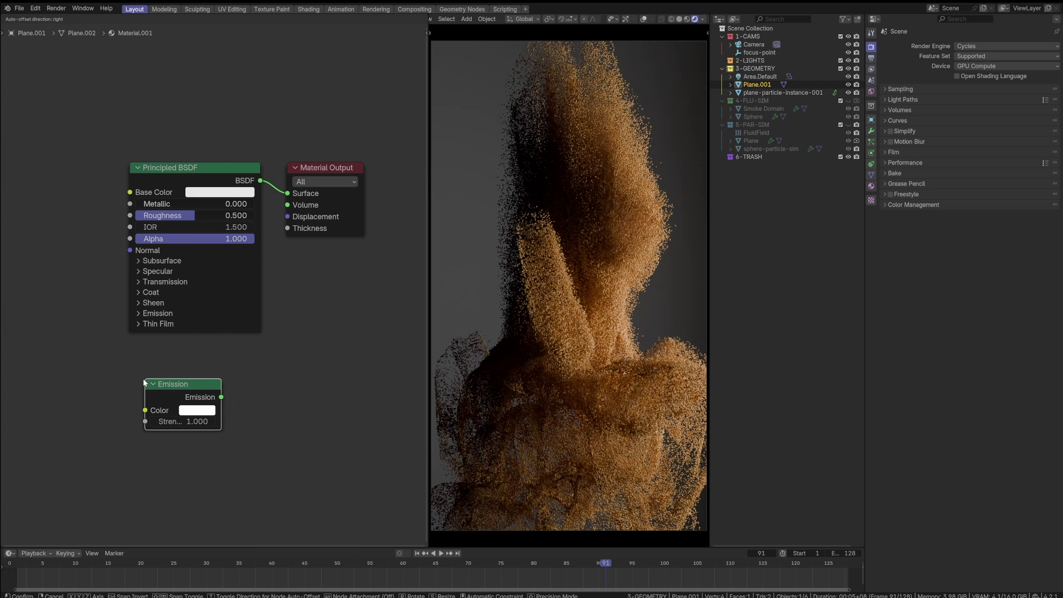
pyautogui.click(142, 382)
pyautogui.moveTo(220, 397); pyautogui.dragTo(287, 194)
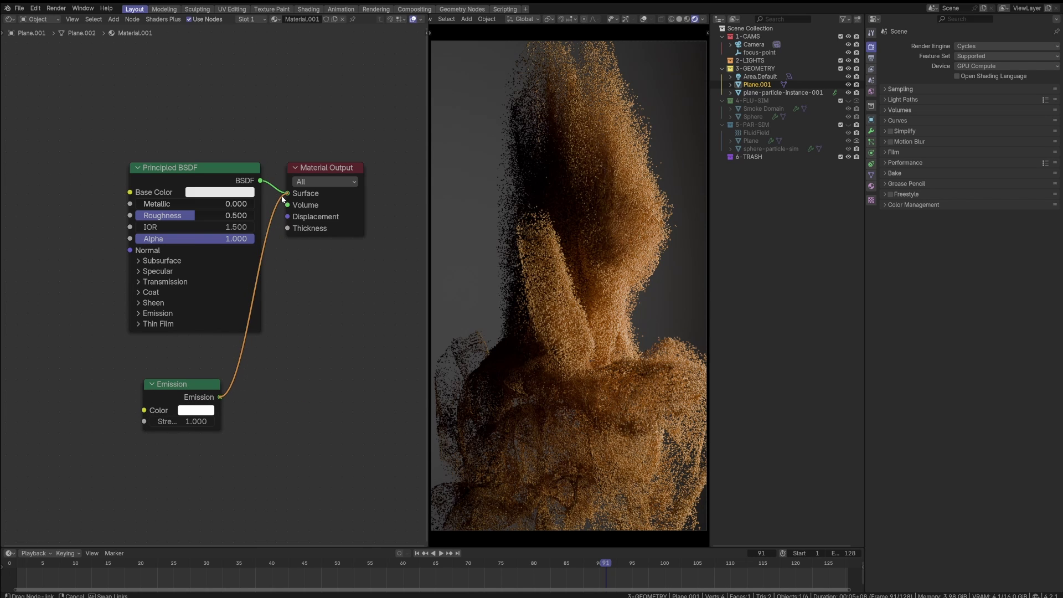
# - Move the Emission node clear of the Principled BSDF node and delete the Principled BSDF
pyautogui.press('g')
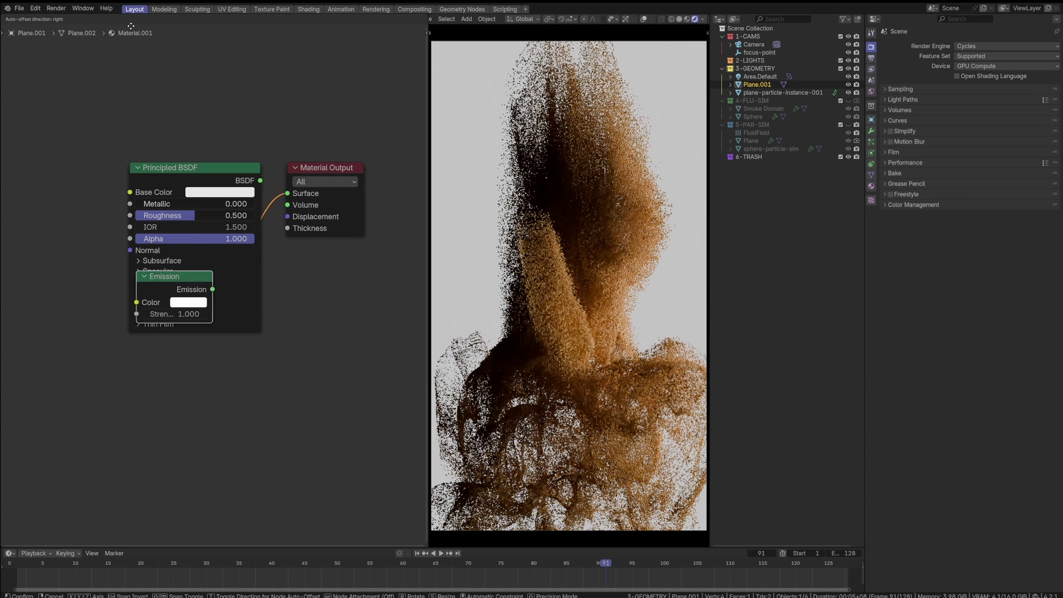
pyautogui.click(189, 115)
pyautogui.click(162, 333)
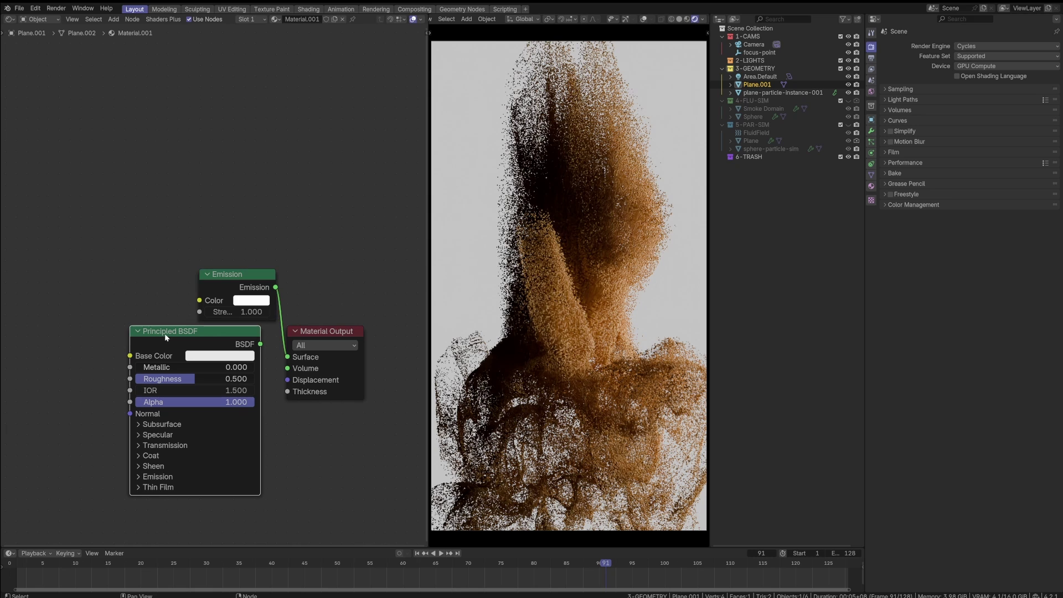
pyautogui.press('x')
# - Try HSV values of 0.5, 0.2 and 0.1 for the Emission color to darken the backdrop
pyautogui.click(242, 304)
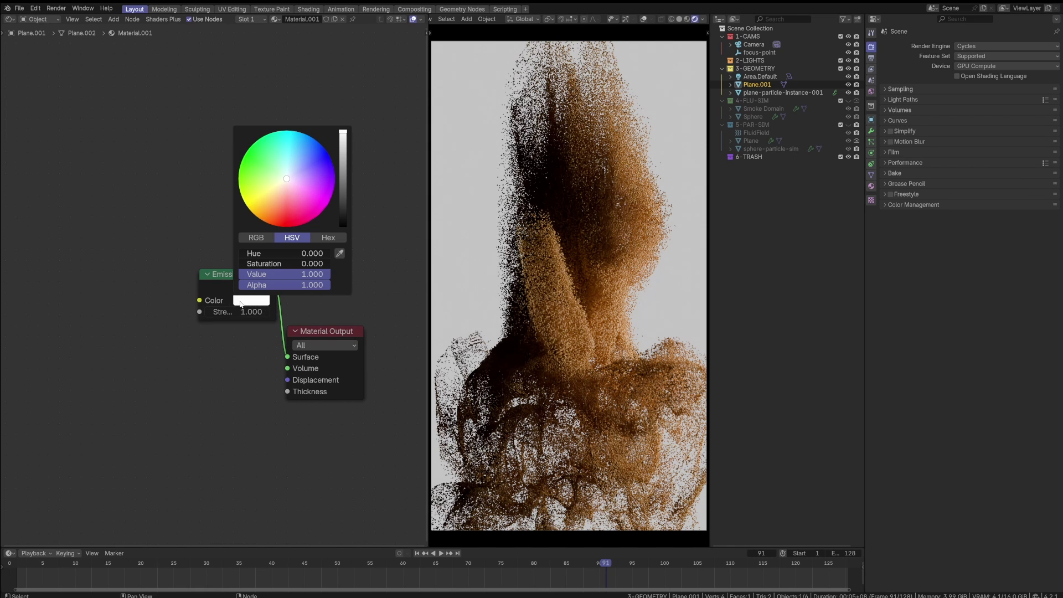
pyautogui.click(255, 312)
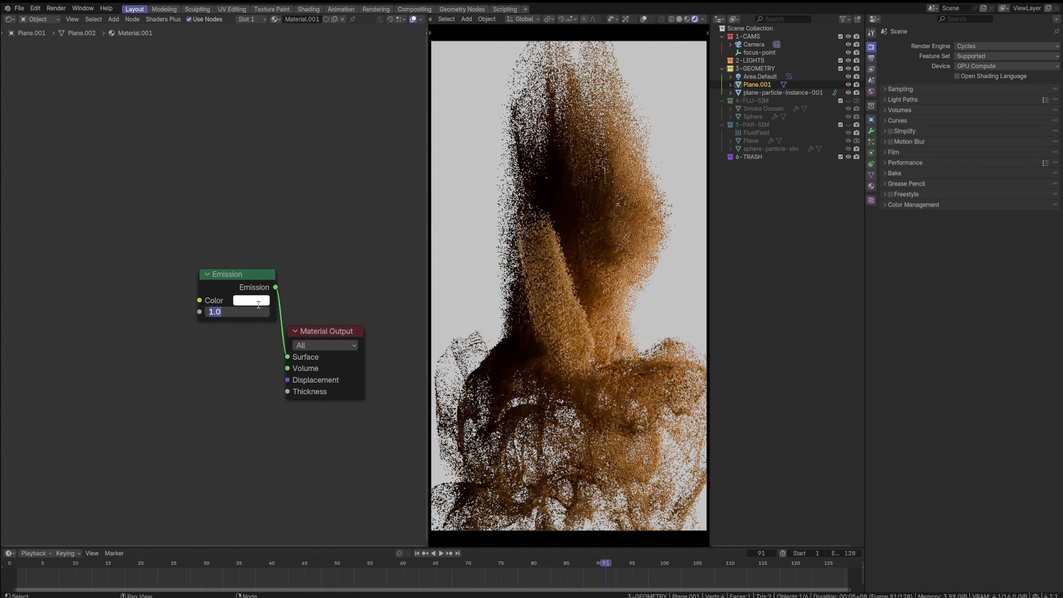
pyautogui.press('Return')
pyautogui.click(255, 303)
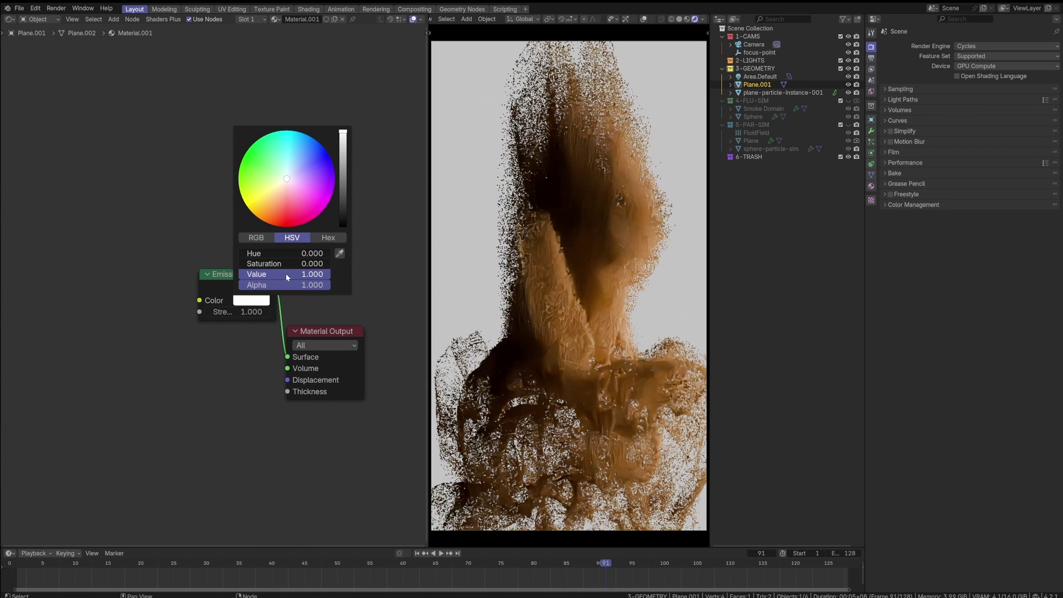
pyautogui.click(286, 274)
pyautogui.write('0.5')
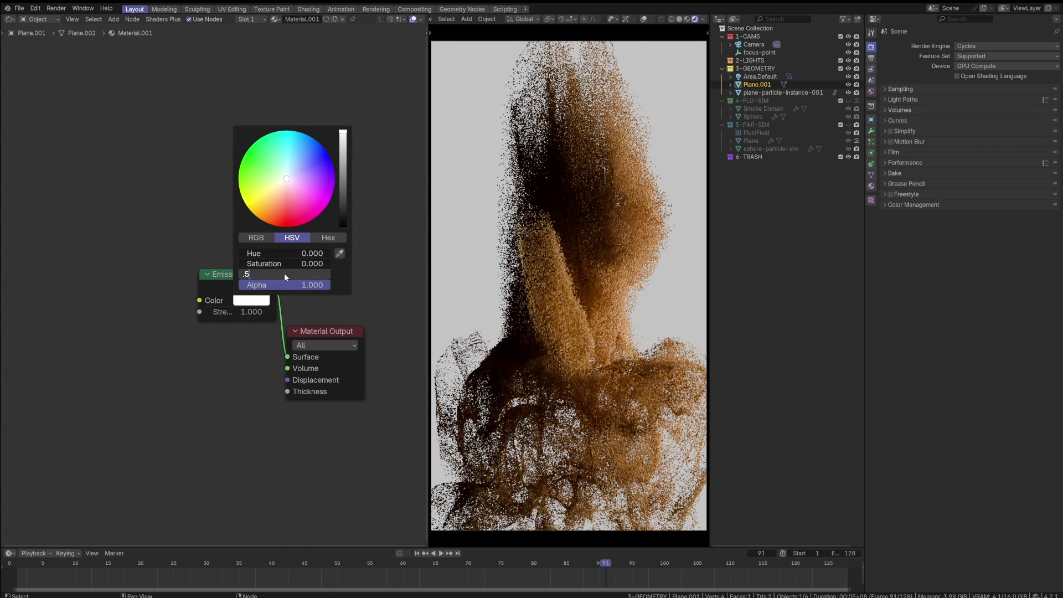
pyautogui.press('Return')
pyautogui.click(285, 274)
pyautogui.write('0.2')
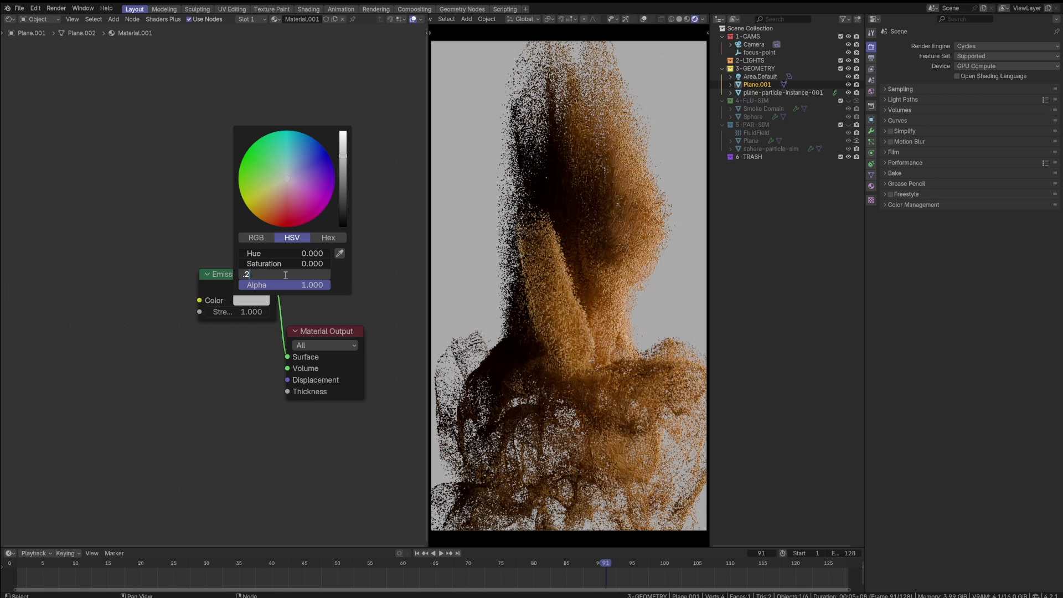
pyautogui.press('Return')
pyautogui.click(286, 274)
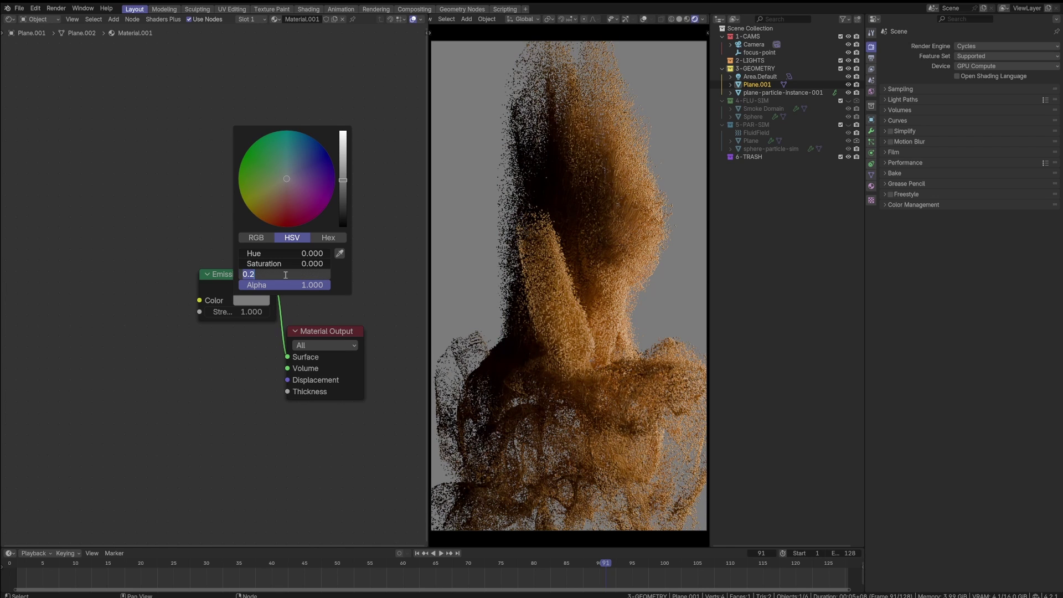
pyautogui.write('.1')
pyautogui.press('Return')
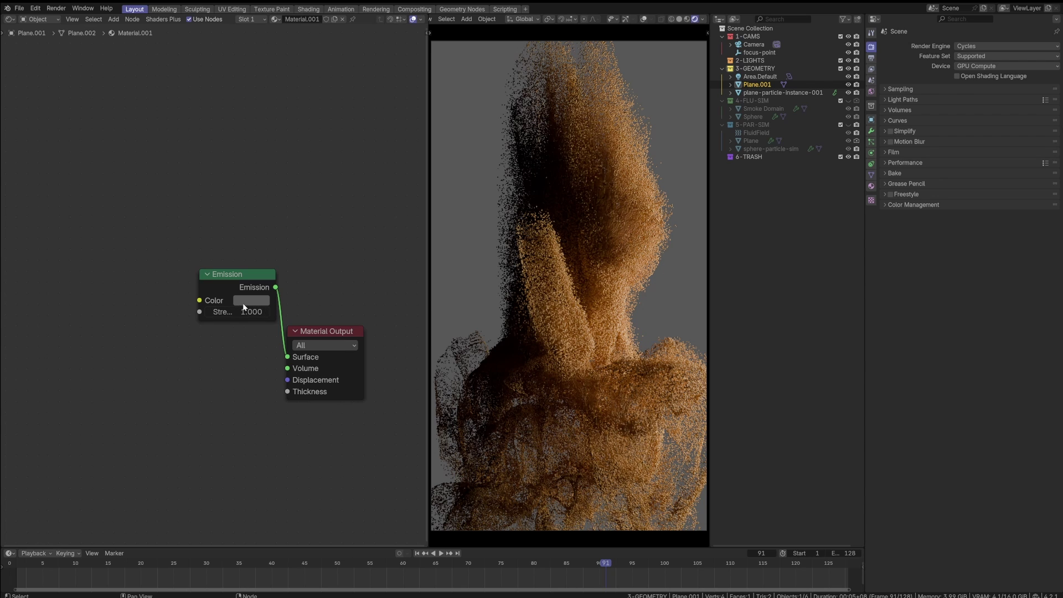
# - Set the Emission color's HSV value to 0.05 and place the Emission node level with the Material Output's Surface input
pyautogui.click(238, 304)
pyautogui.click(284, 278)
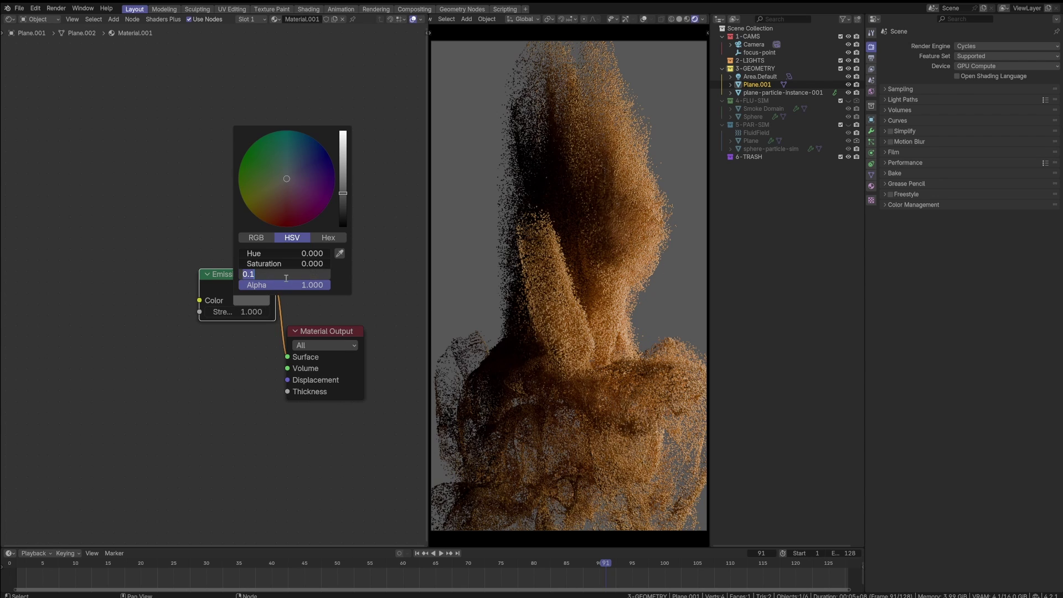
pyautogui.write('.050')
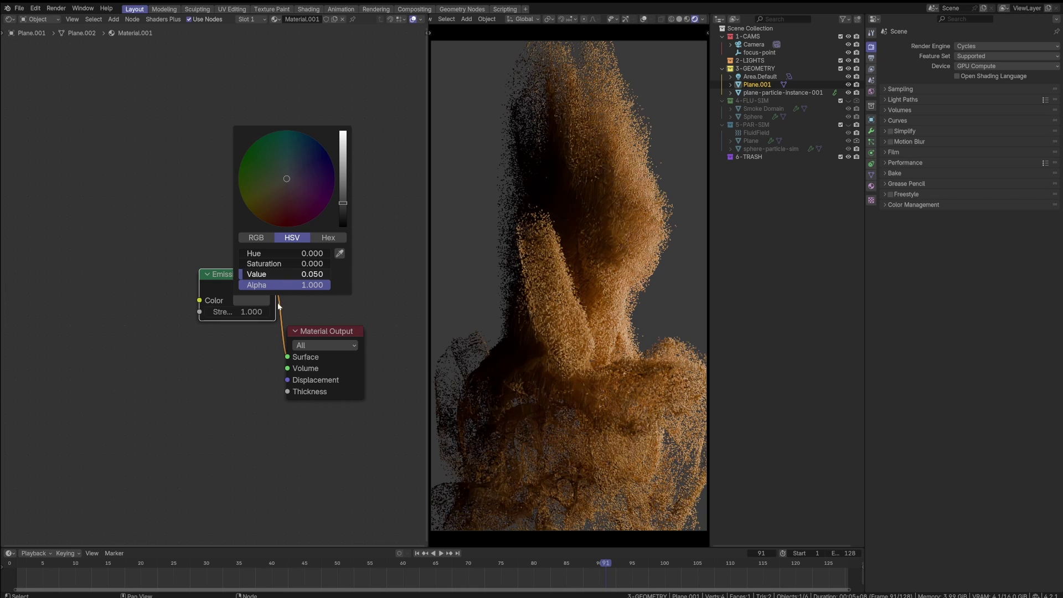
pyautogui.press('Return')
pyautogui.click(248, 414)
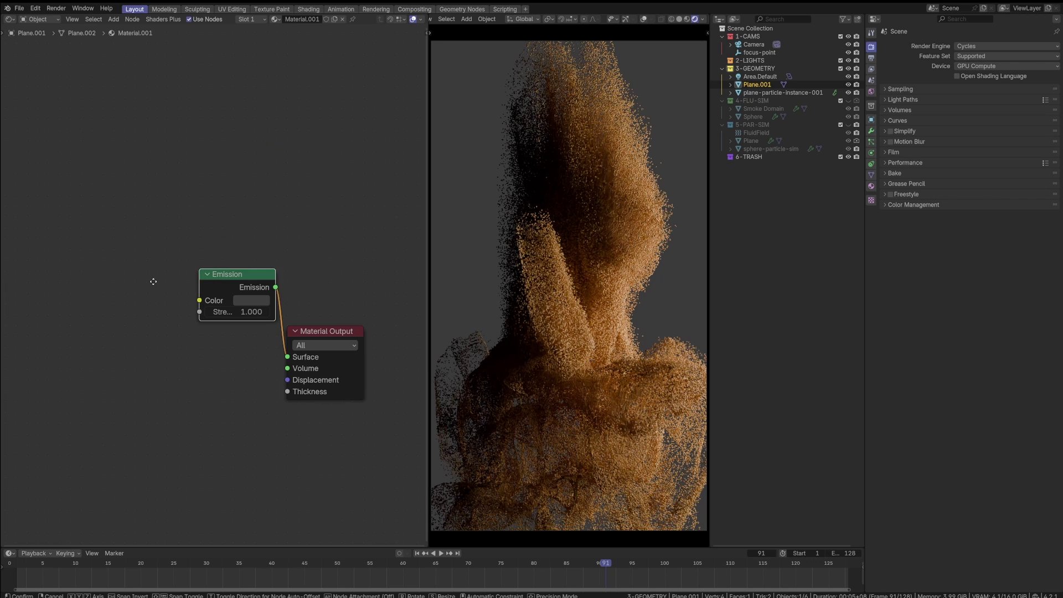
pyautogui.moveTo(216, 283); pyautogui.dragTo(177, 352)
pyautogui.click(232, 265)
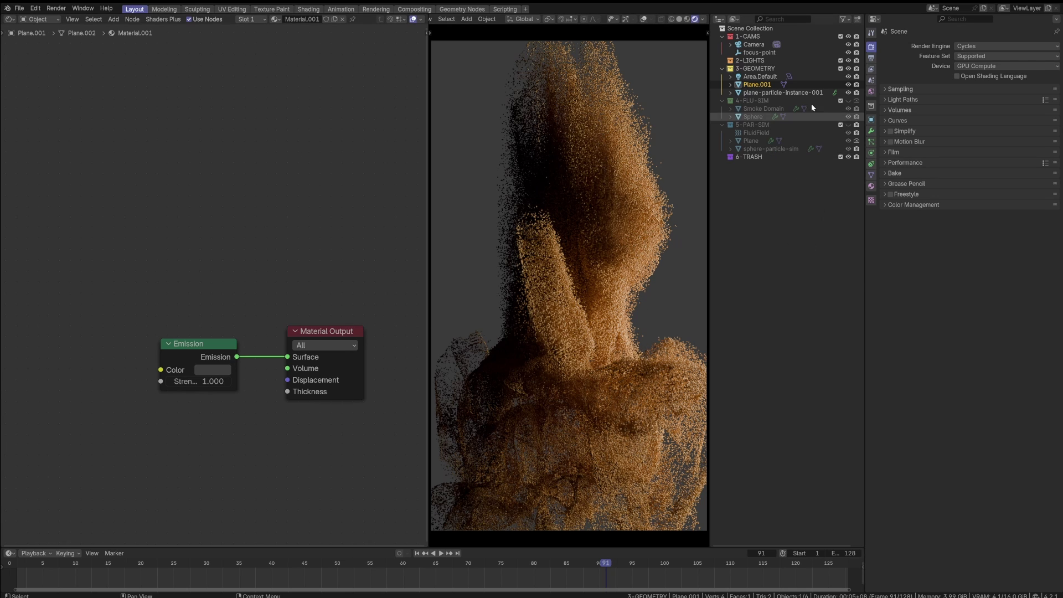
# - Turn off the transparent film background with the backdrop plane temporarily hidden, and show the plane again
pyautogui.click(848, 84)
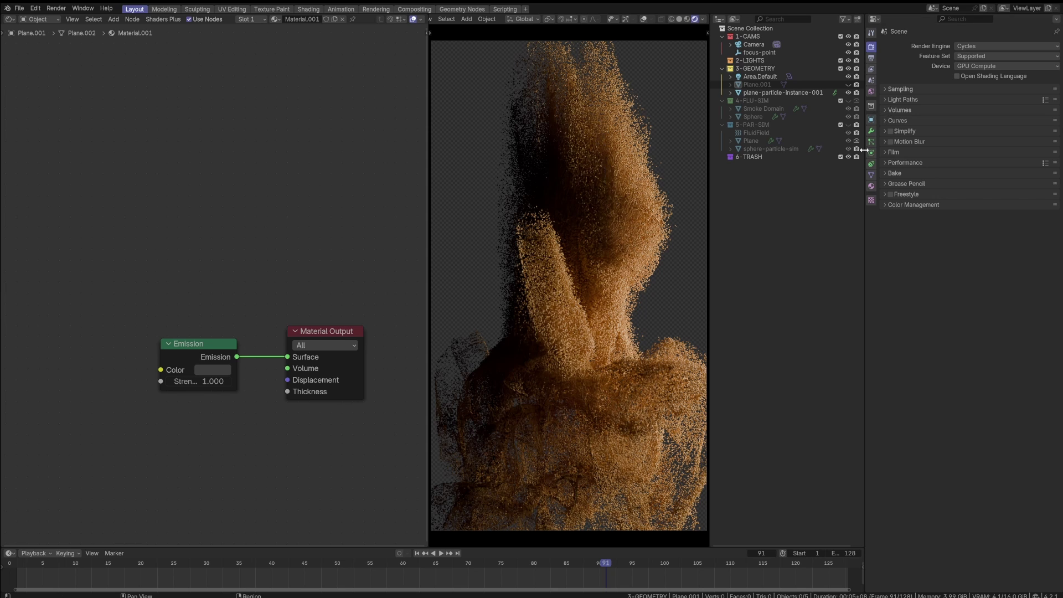
pyautogui.click(888, 152)
pyautogui.click(895, 211)
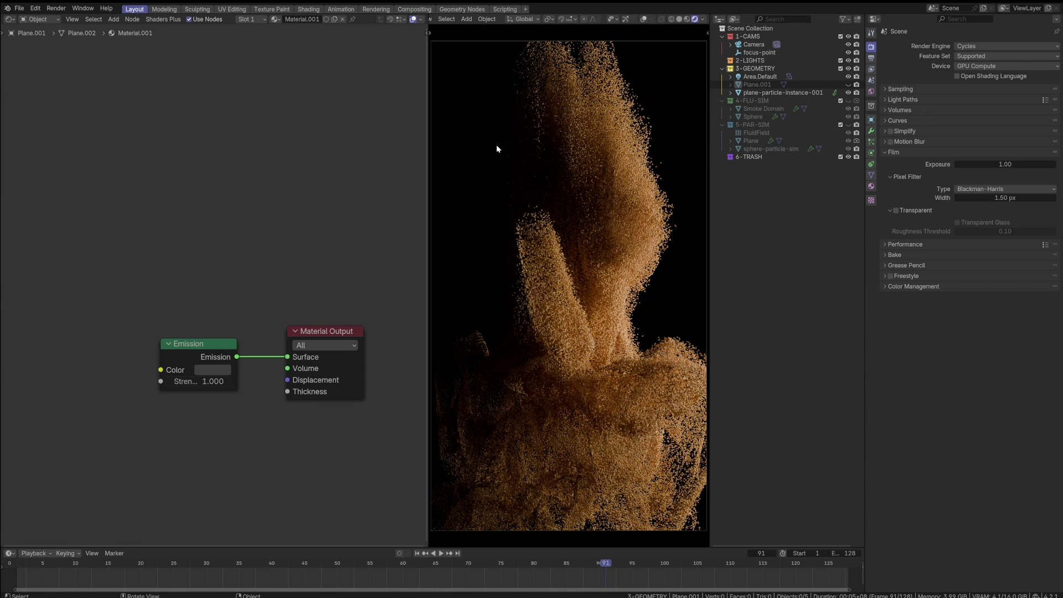
pyautogui.click(847, 84)
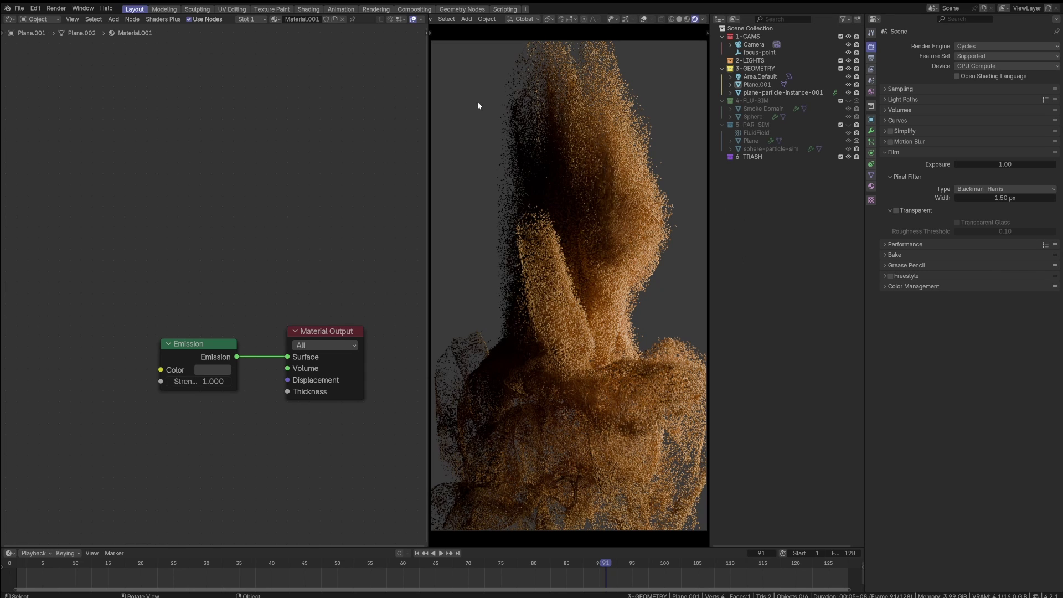
pyautogui.click(892, 151)
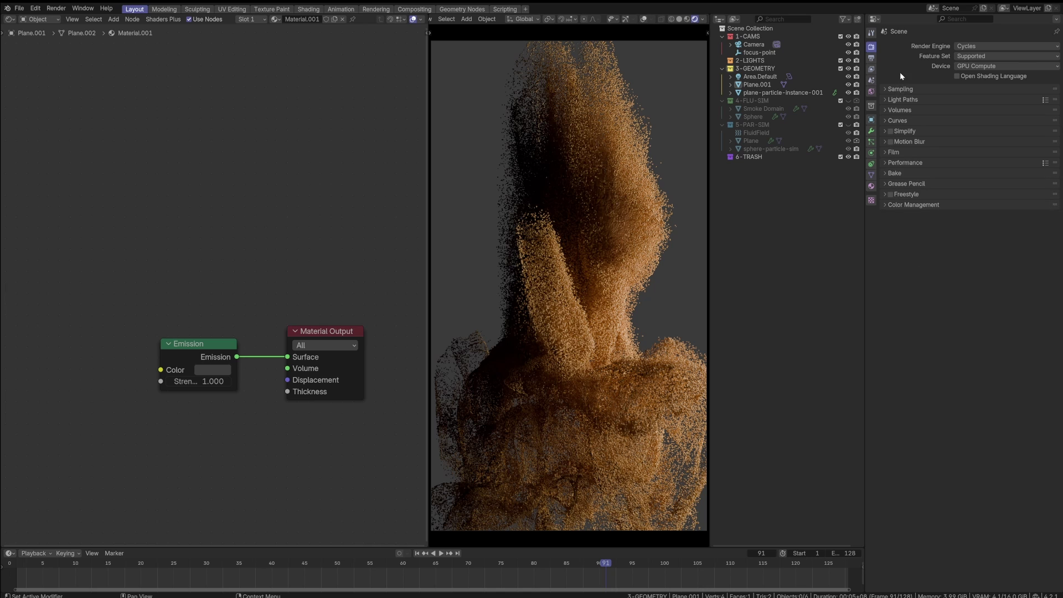
# - Turn off denoising in the viewport sampling settings
pyautogui.click(897, 90)
pyautogui.click(897, 98)
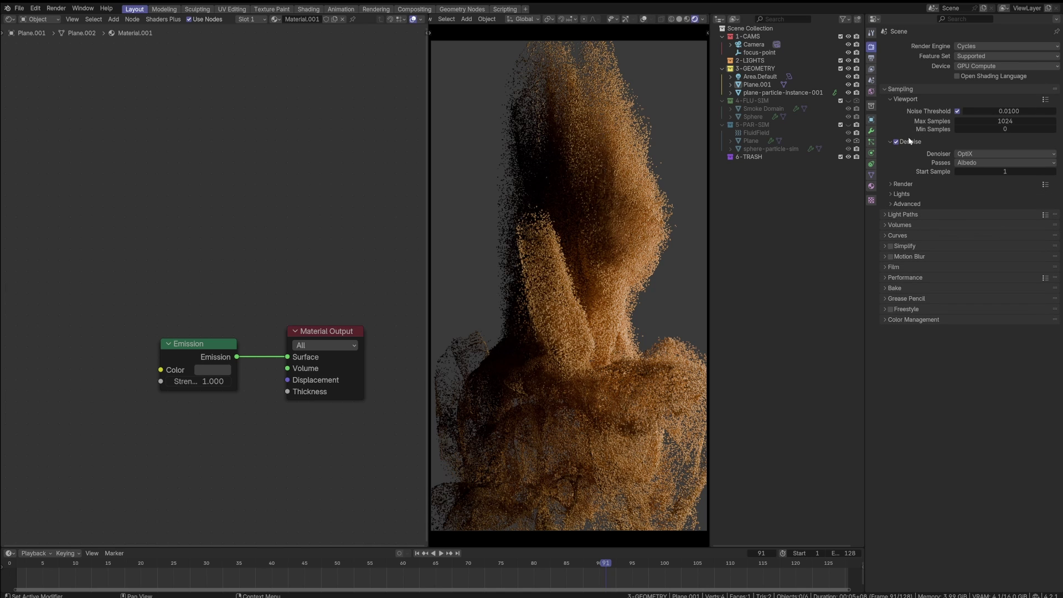
pyautogui.click(896, 141)
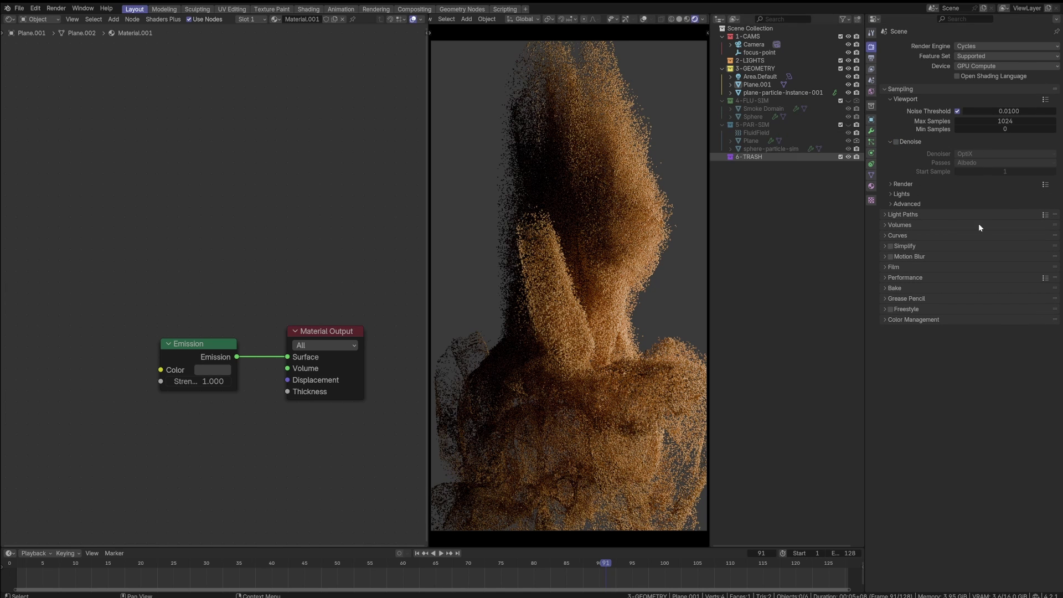
pyautogui.click(899, 99)
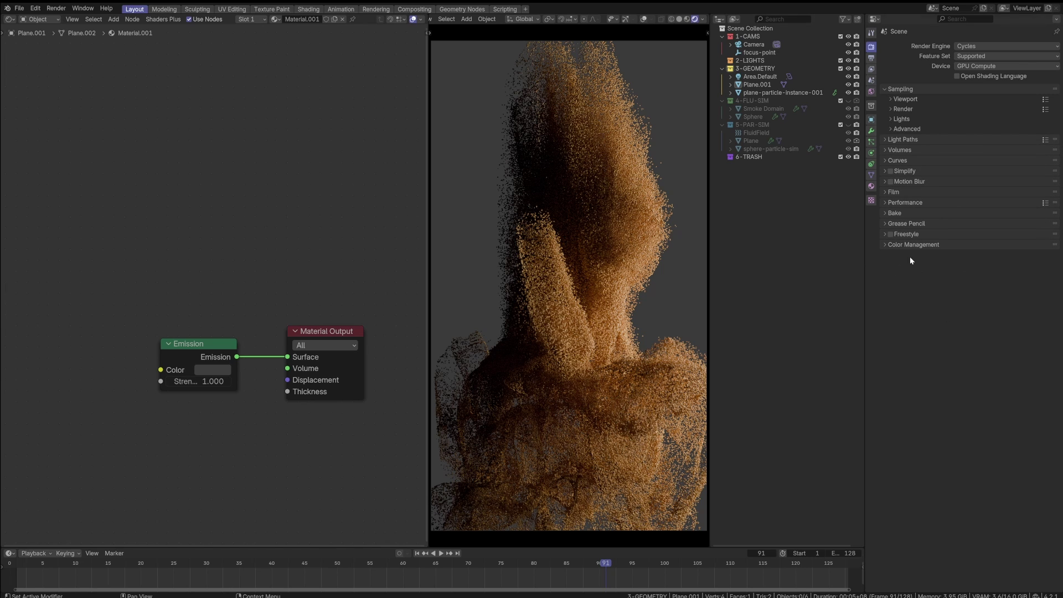
pyautogui.click(934, 99)
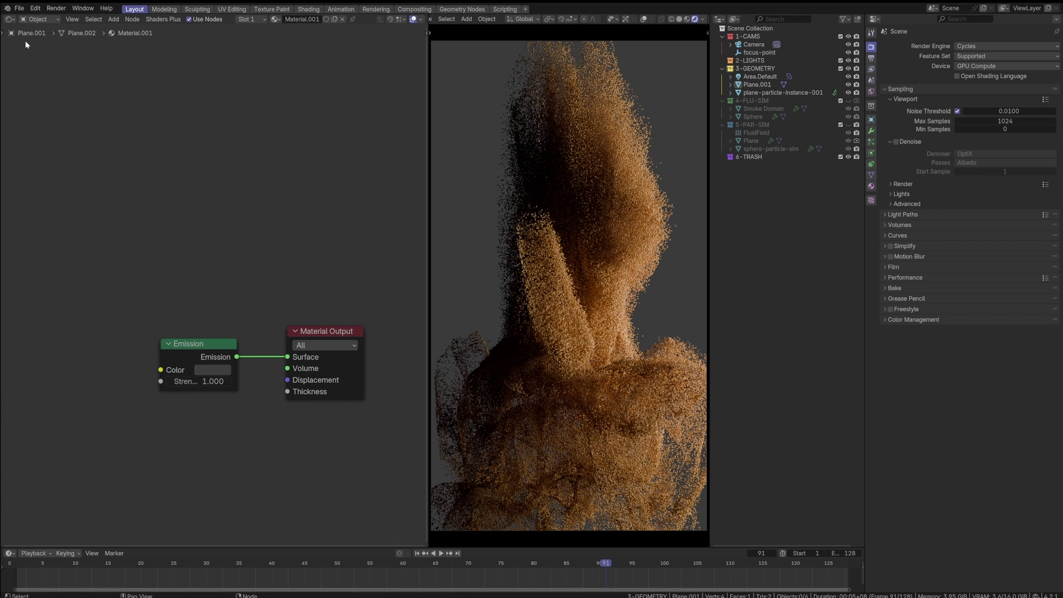
# - Turn the Shader Editor back into a 3D viewport and view the scene from the top
pyautogui.click(10, 18)
pyautogui.click(30, 45)
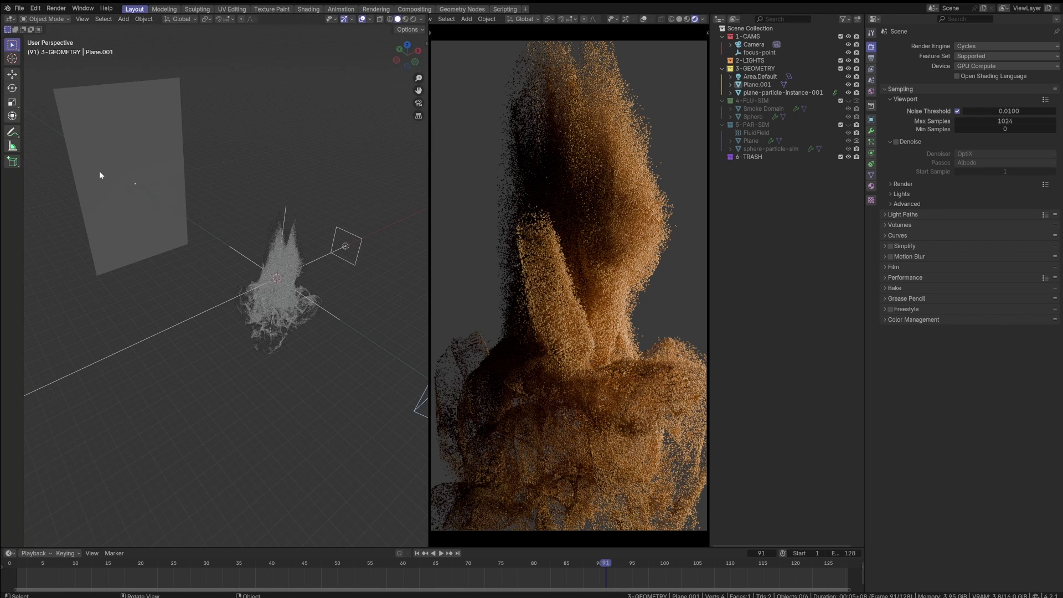
pyautogui.press('`')
pyautogui.click(228, 294)
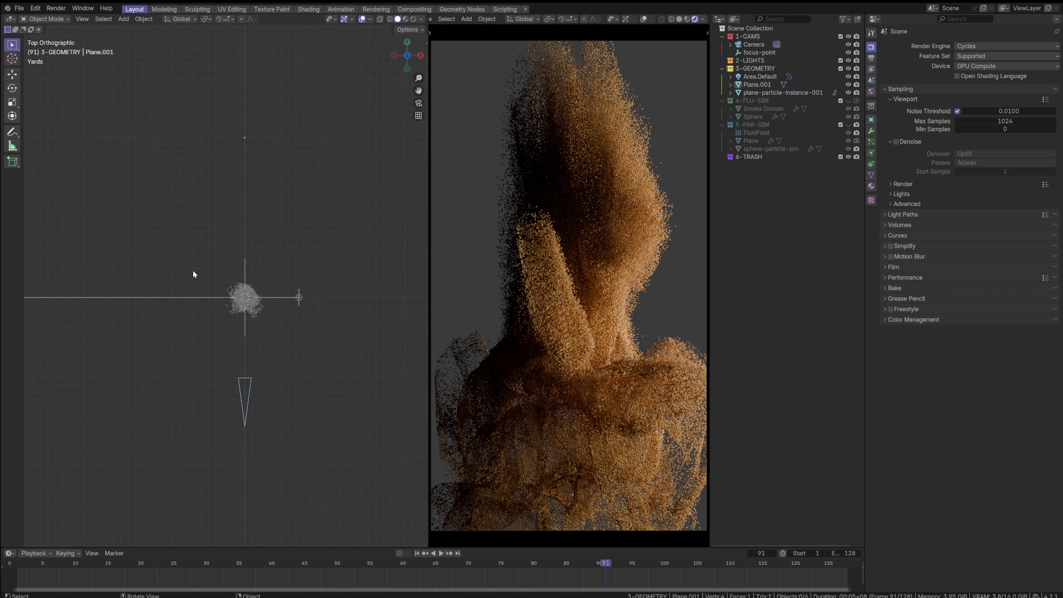
pyautogui.scroll(4, 200, 274)
pyautogui.moveTo(277, 414); pyautogui.dragTo(195, 341, button='middle')
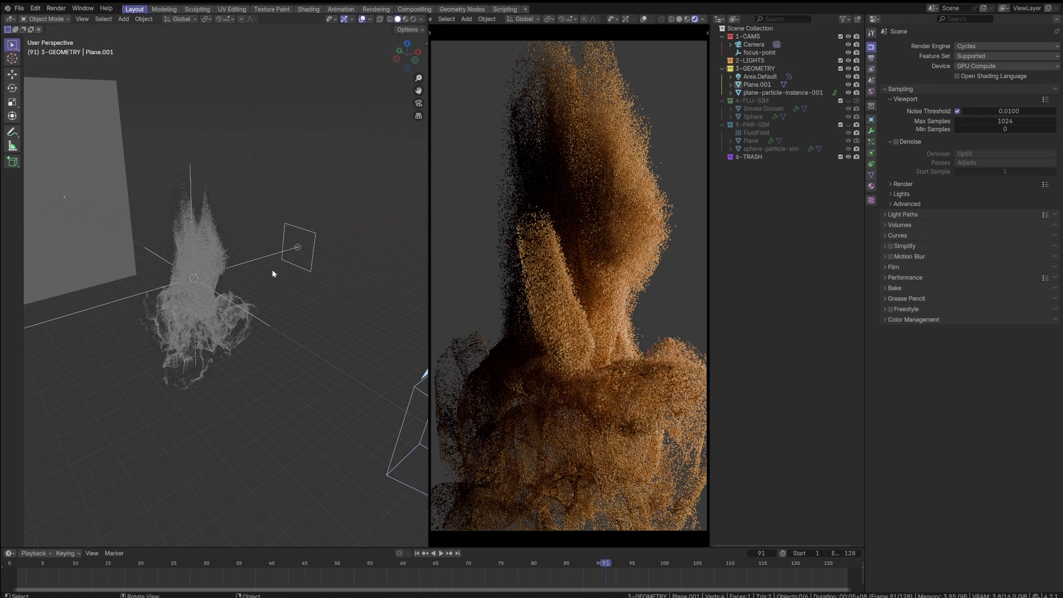
pyautogui.scroll(-2, 273, 270)
pyautogui.moveTo(272, 256); pyautogui.dragTo(275, 269, button='middle')
pyautogui.scroll(3, 271, 270)
pyautogui.press('`')
pyautogui.click(271, 227)
pyautogui.scroll(-2, 265, 249)
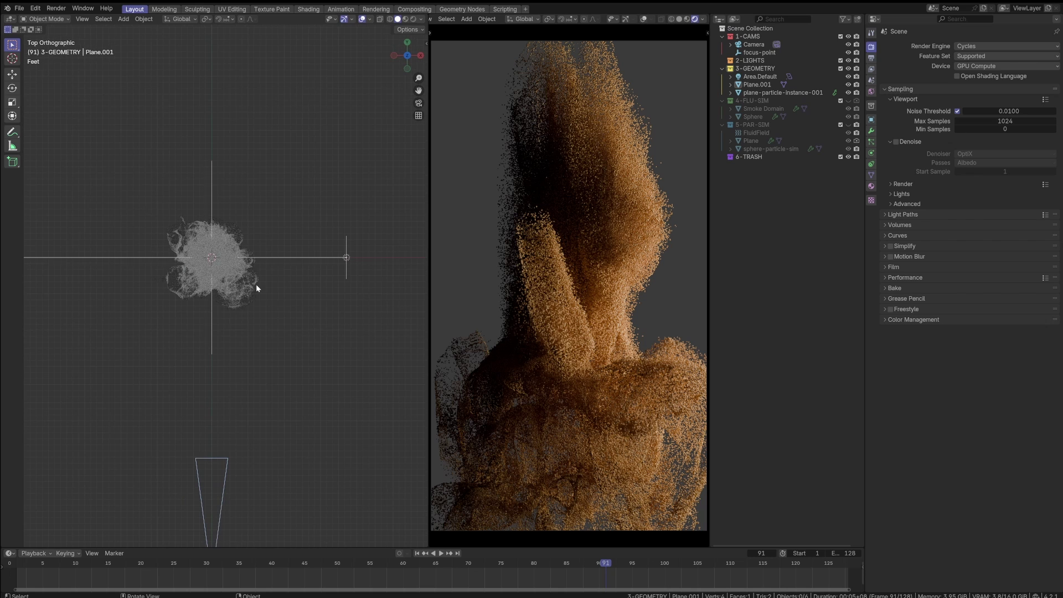
# - Add a Plain Axes empty at the centre of the particle simulation and rename it lgt-tgt
pyautogui.hotkey('shift', 'a')
pyautogui.moveTo(256, 284)
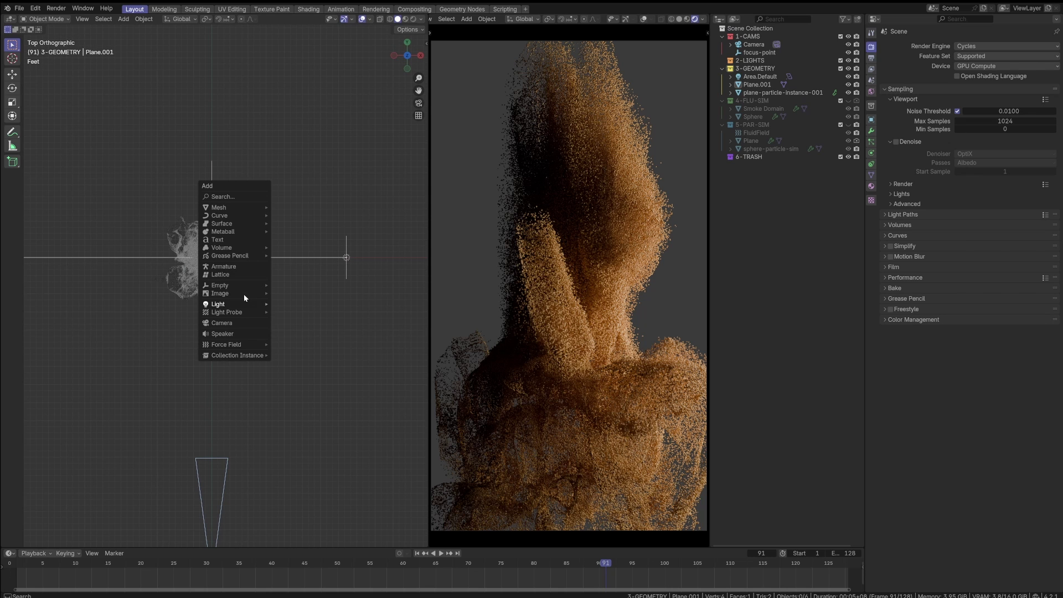
pyautogui.click(297, 285)
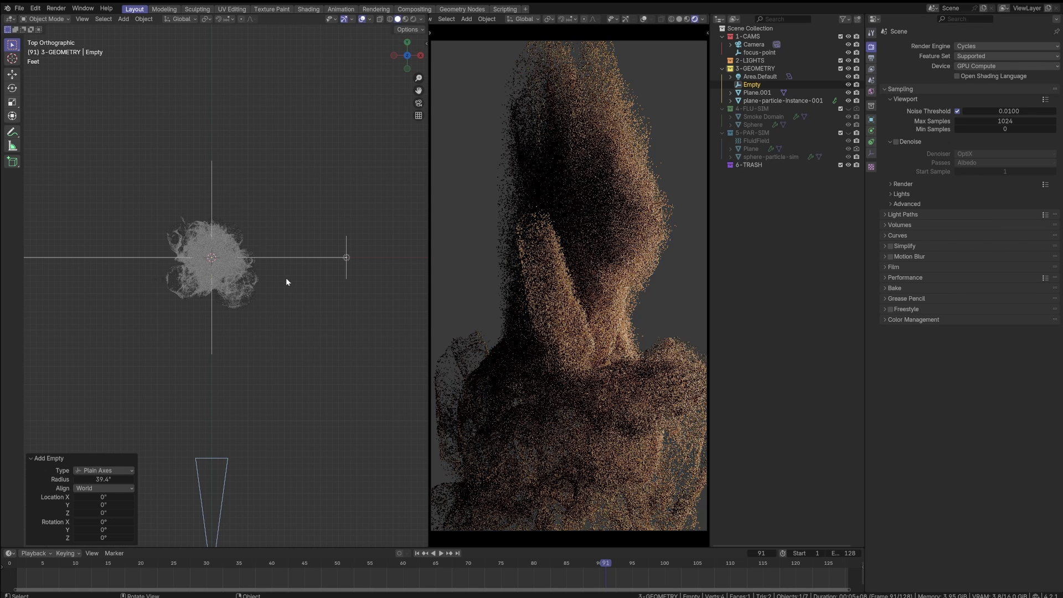
pyautogui.press('F2')
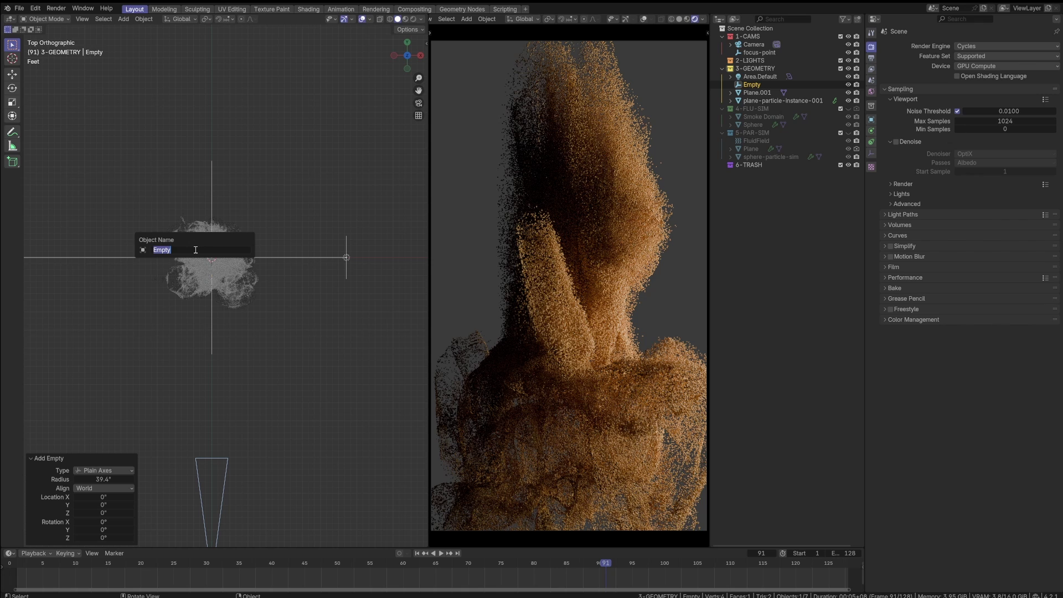
pyautogui.write('lgt-tgt')
pyautogui.press('Return')
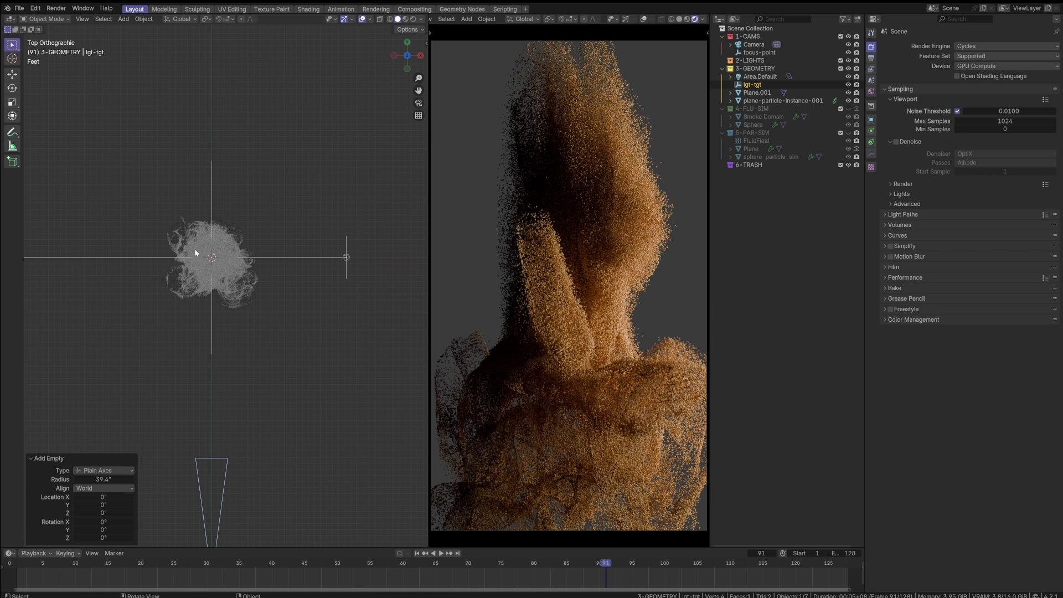
# - Move the lgt-tgt empty and the area light into the 2-LIGHTS collection
pyautogui.press('m')
pyautogui.click(184, 263)
pyautogui.press('m')
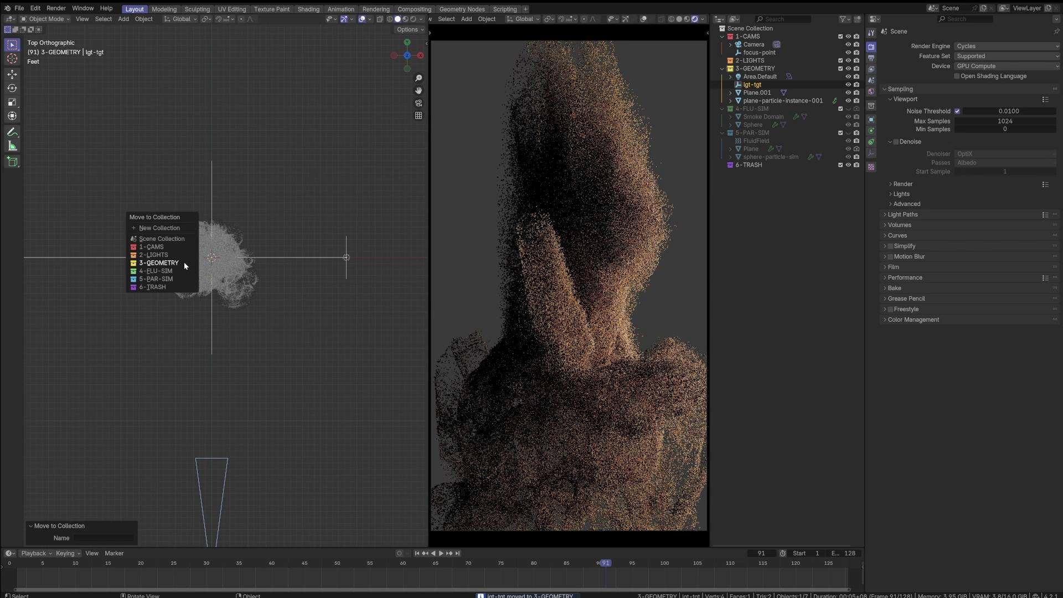
pyautogui.click(183, 250)
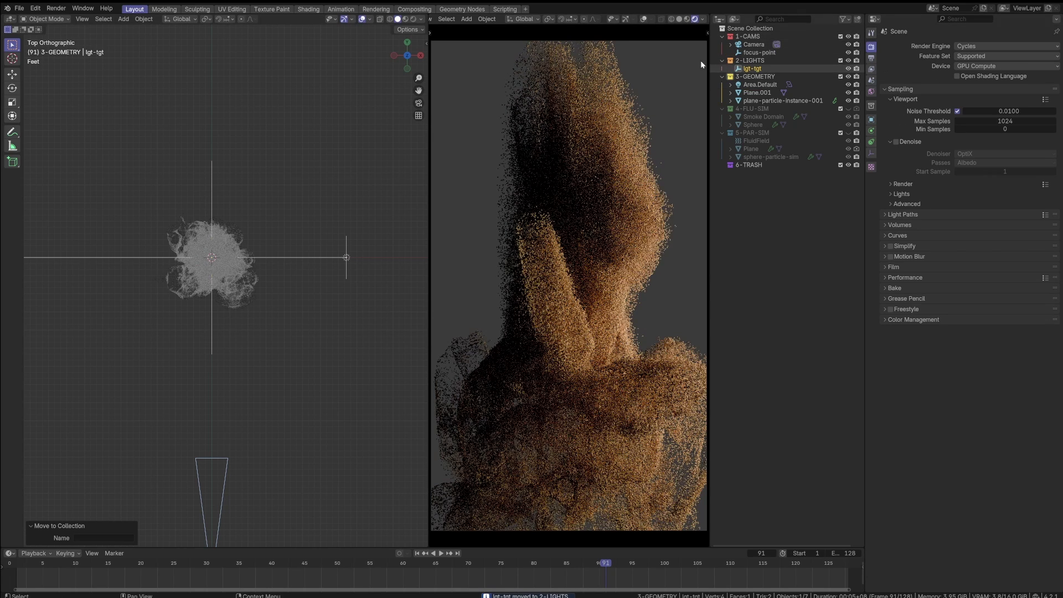
pyautogui.click(366, 232)
pyautogui.press('m')
pyautogui.click(356, 227)
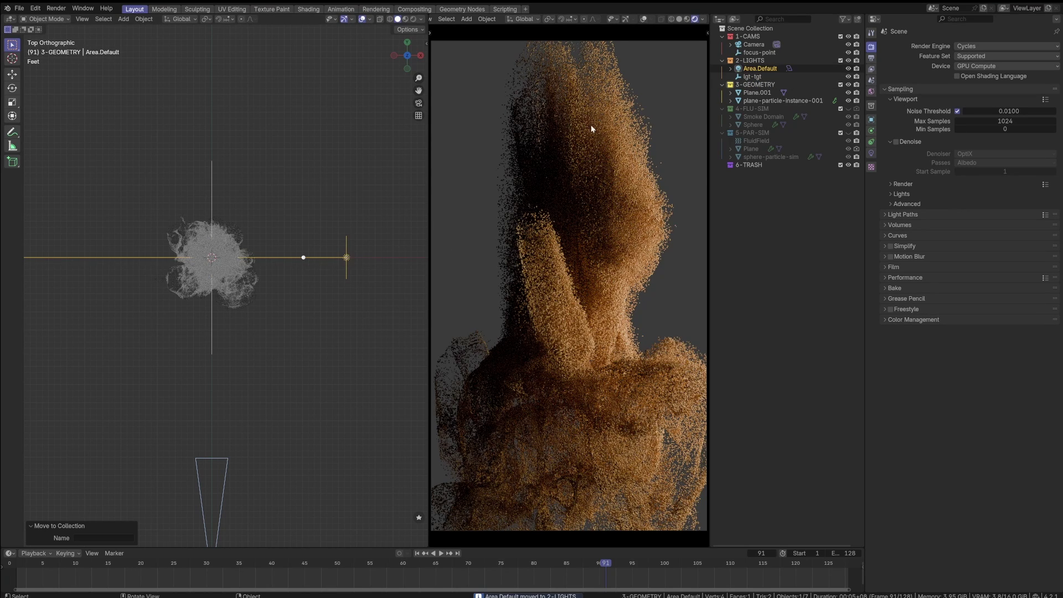
# - Add a Track To constraint to the area light with lgt-tgt as its target
pyautogui.click(873, 145)
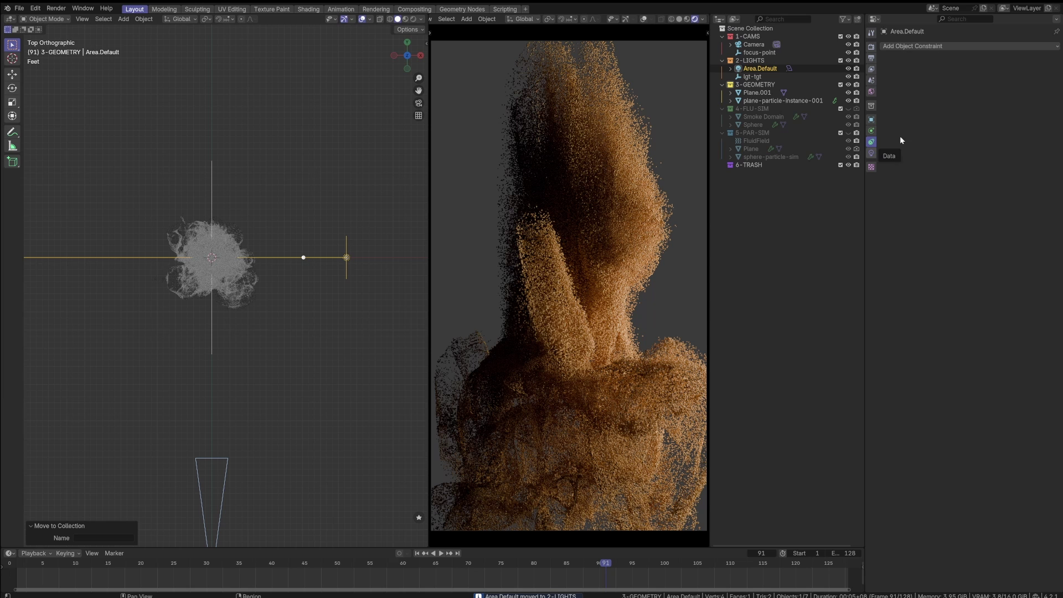
pyautogui.click(931, 48)
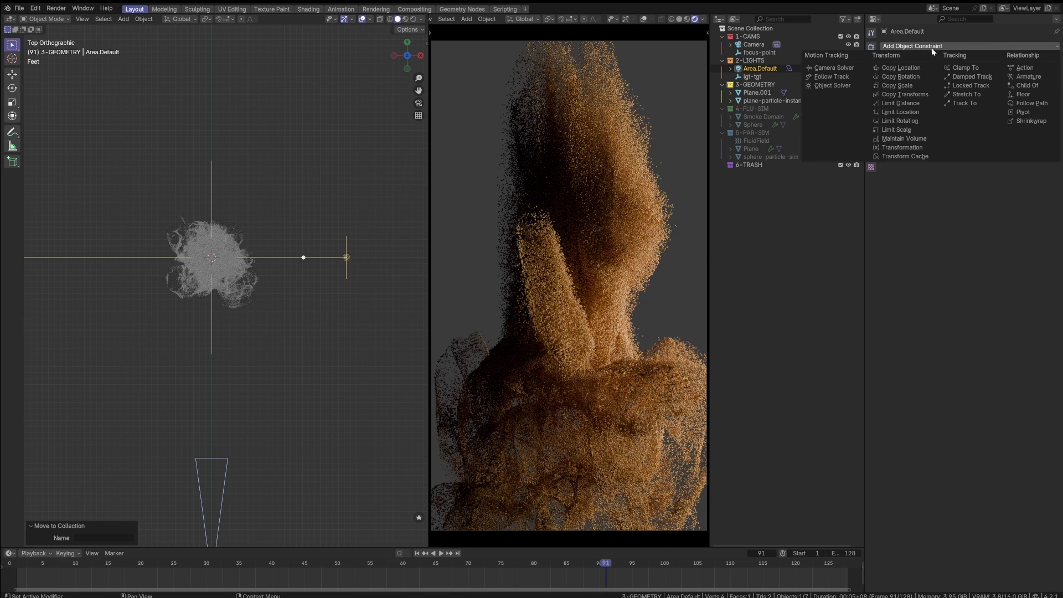
pyautogui.click(963, 103)
pyautogui.click(996, 72)
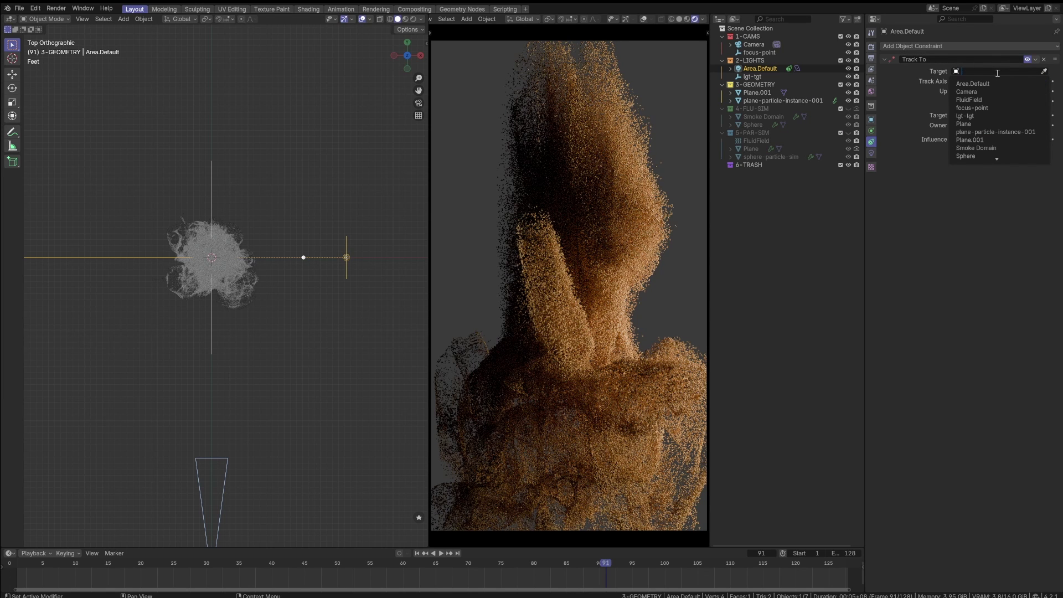
pyautogui.click(975, 116)
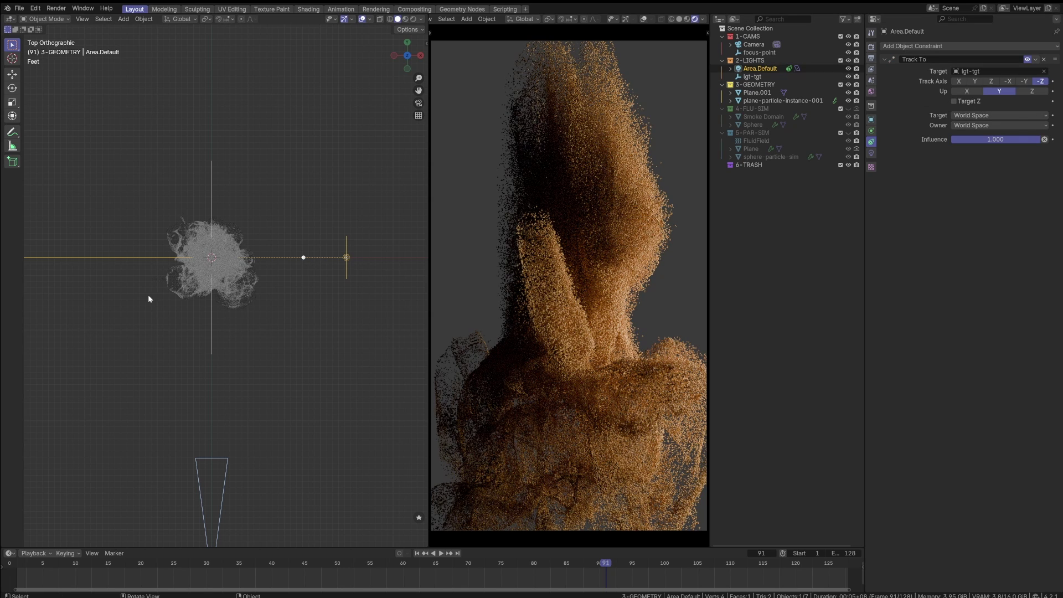
# - Try moving the lgt-tgt empty to test whether the area light follows it
pyautogui.click(752, 77)
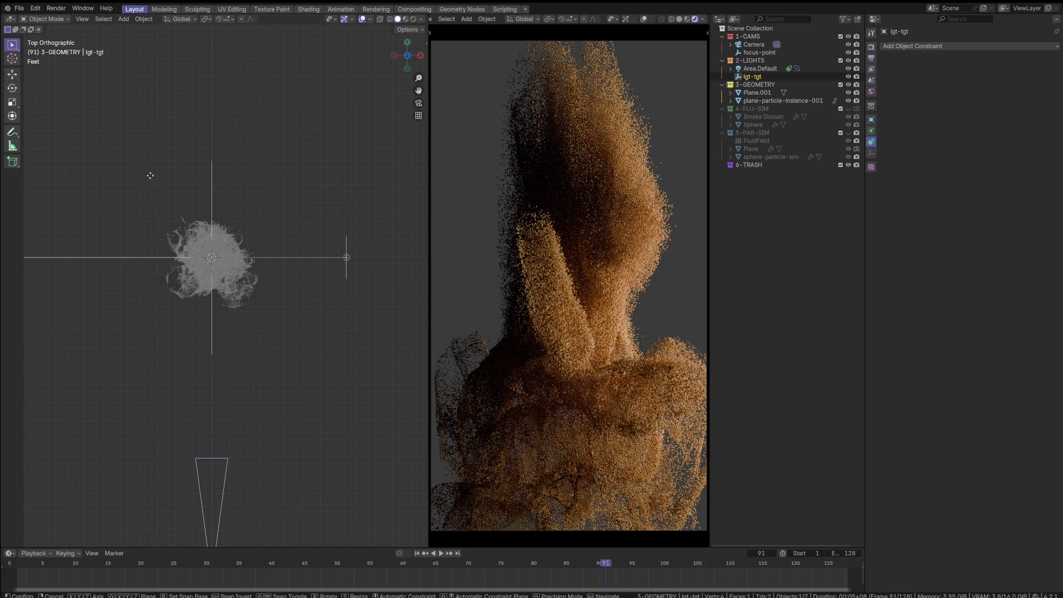
pyautogui.press('g')
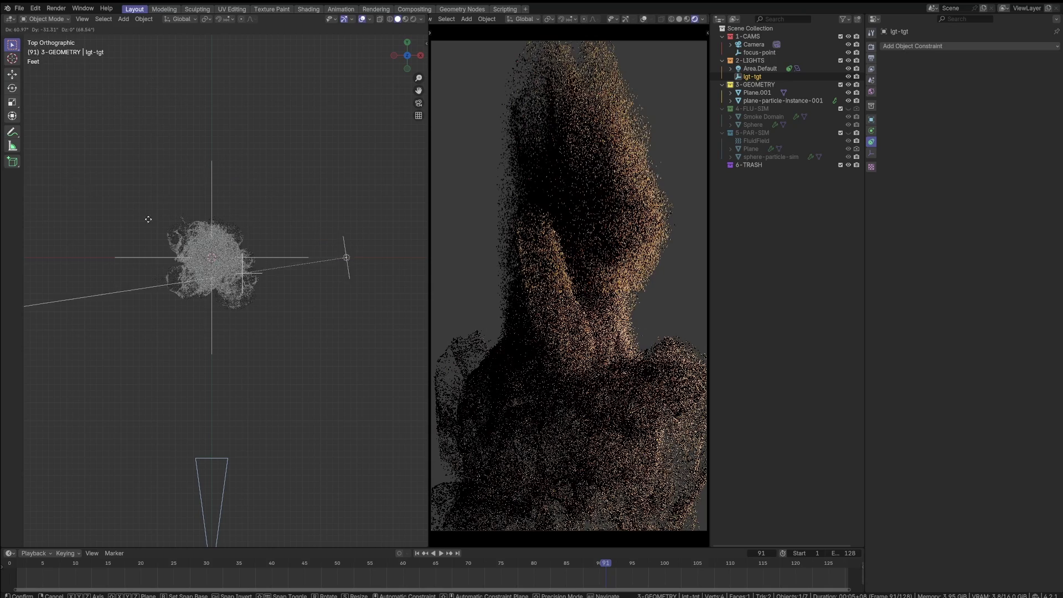
pyautogui.click(206, 186)
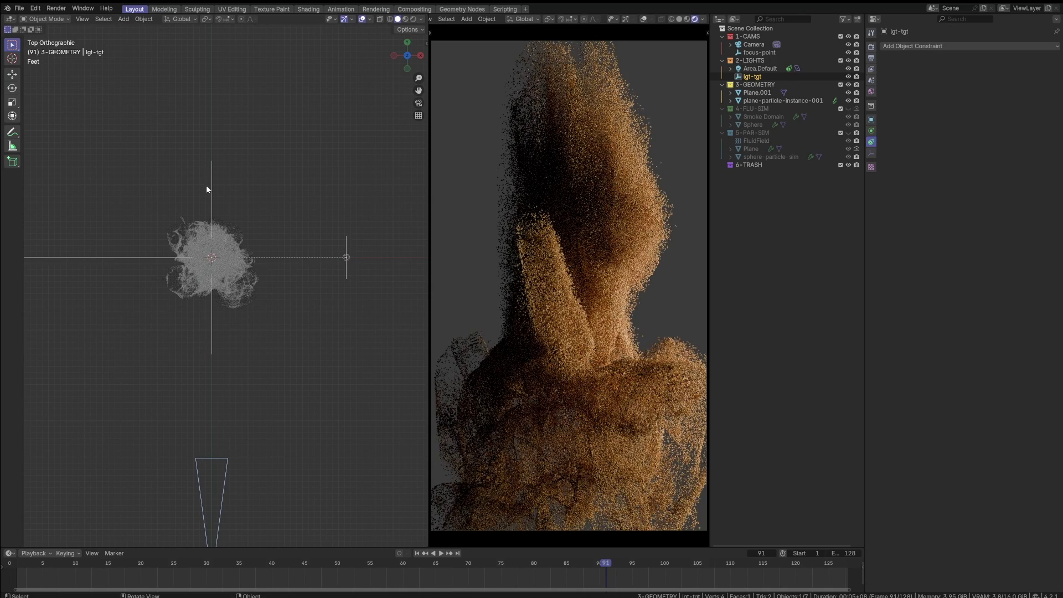
# - Try moving the area light along the Z axis to test its tracking of the target
pyautogui.moveTo(204, 207); pyautogui.dragTo(296, 275, button='middle')
pyautogui.click(304, 271)
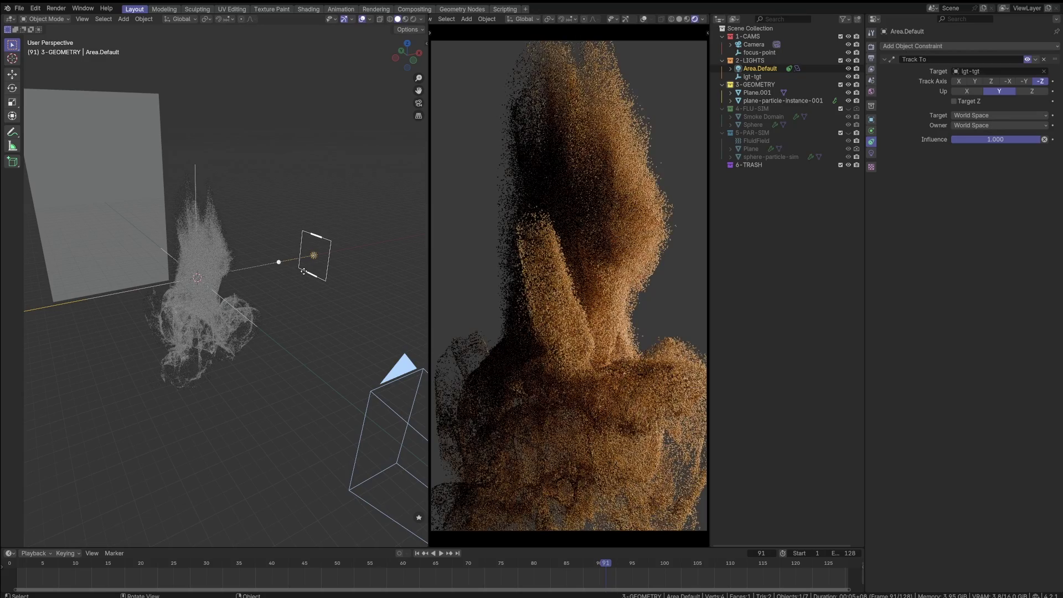
pyautogui.press('g')
pyautogui.press('z')
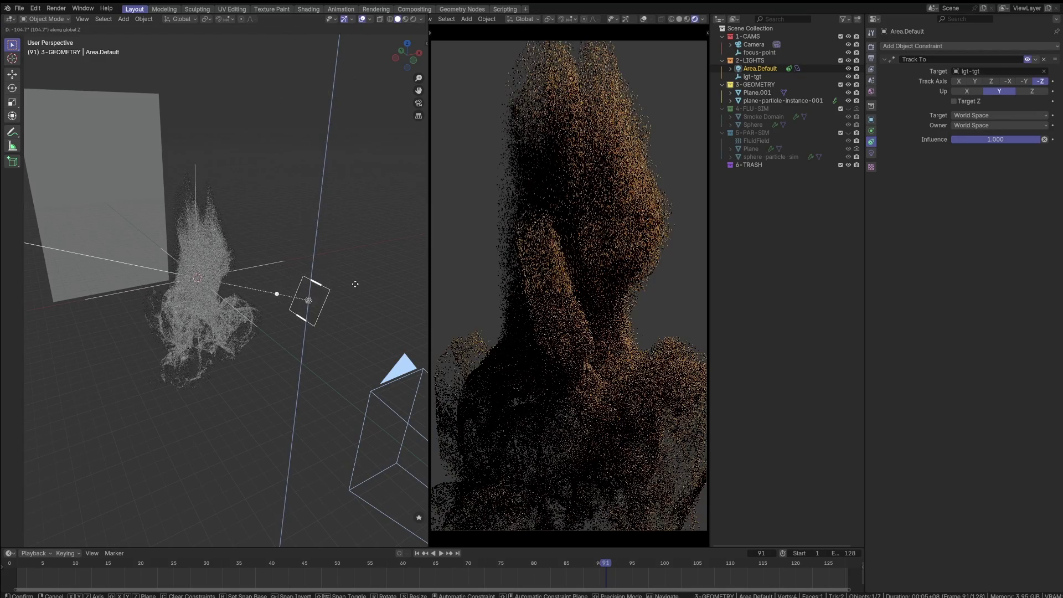
pyautogui.press('Escape')
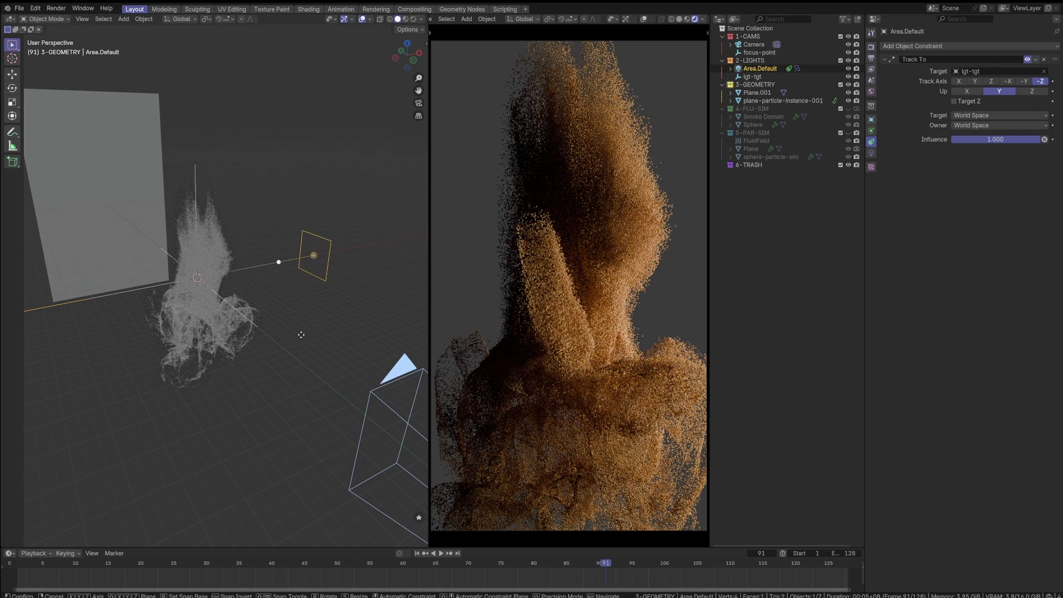
pyautogui.press('g')
pyautogui.press('z')
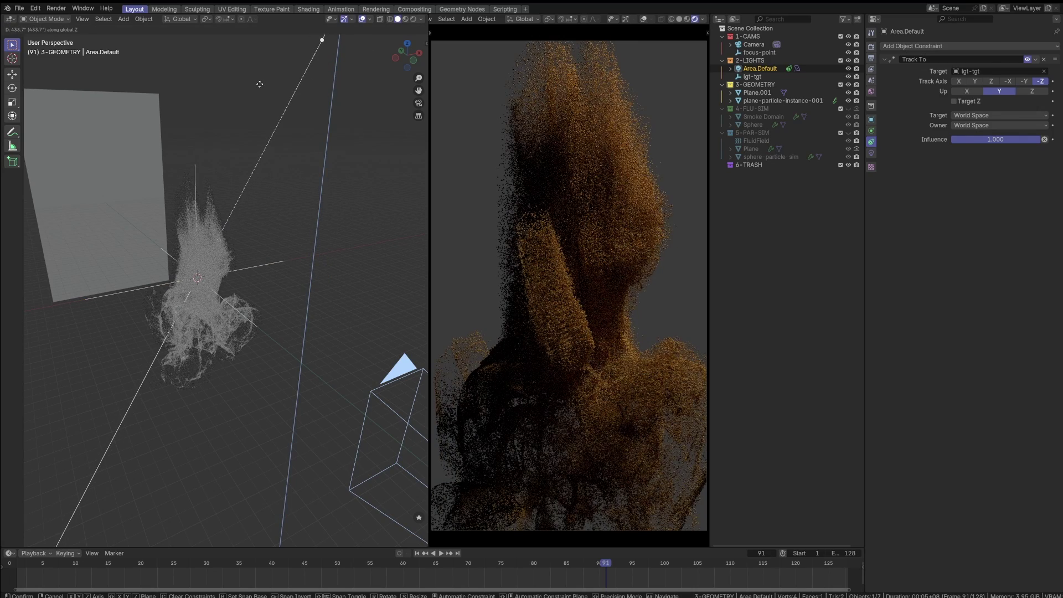
pyautogui.rightClick(260, 84)
# - Move the area light in the top view about 42 inches toward the particles and 83 inches toward the camera
pyautogui.moveTo(287, 300); pyautogui.dragTo(276, 278, button='middle')
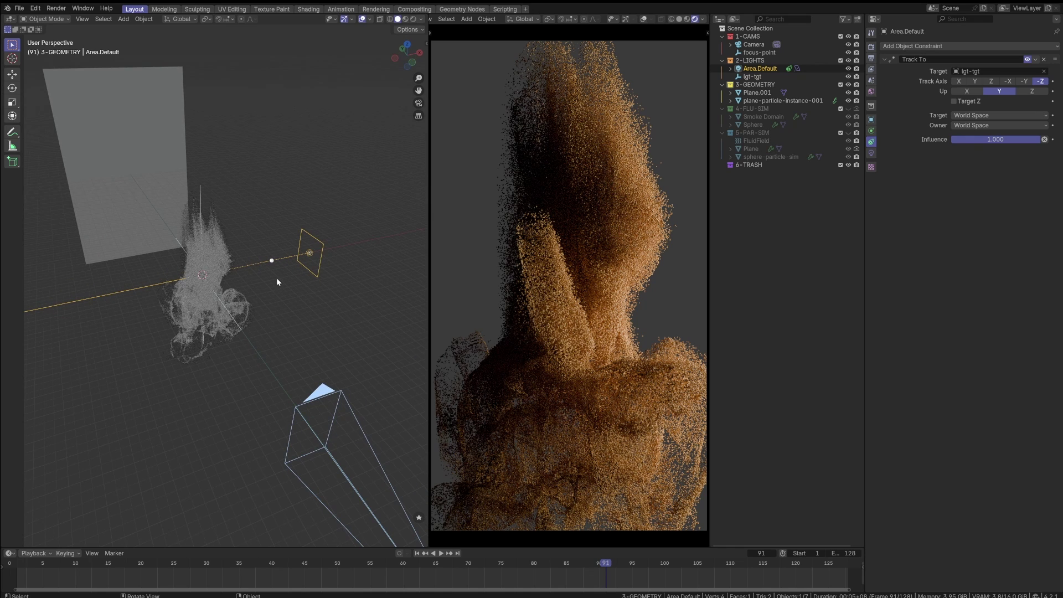
pyautogui.press('`')
pyautogui.click(261, 280)
pyautogui.press('`')
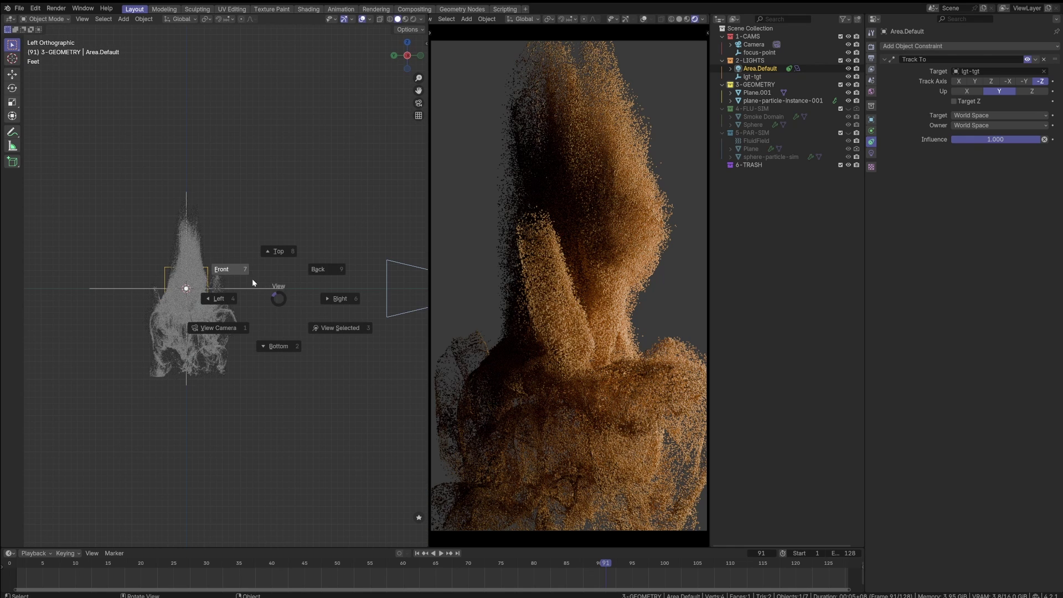
pyautogui.click(251, 278)
pyautogui.scroll(4, 269, 291)
pyautogui.scroll(-5, 268, 287)
pyautogui.moveTo(264, 275); pyautogui.dragTo(261, 305, button='middle')
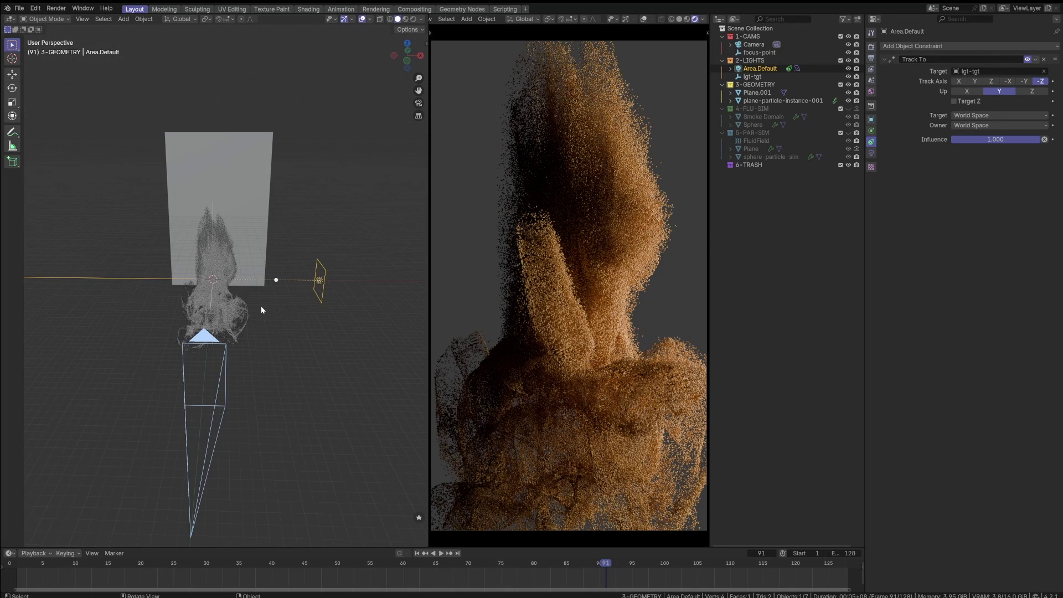
pyautogui.press('`')
pyautogui.click(268, 260)
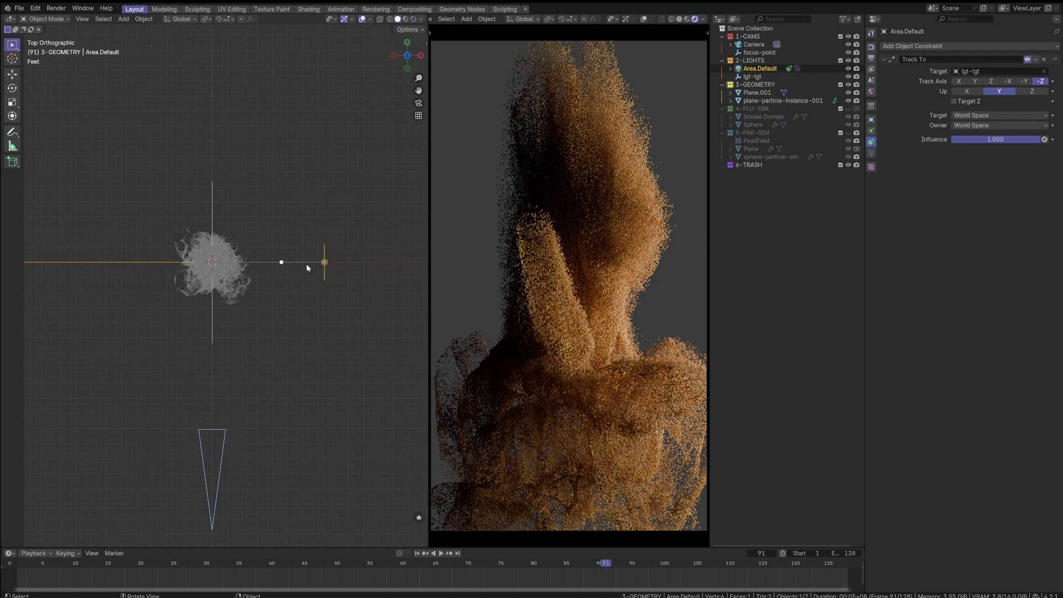
pyautogui.press('g')
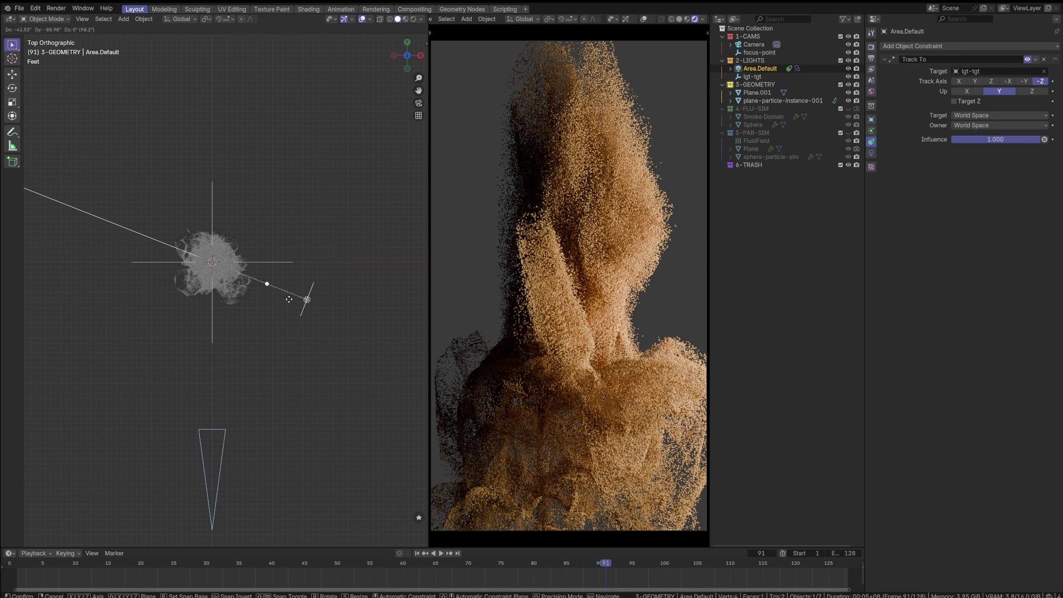
pyautogui.click(289, 297)
# - Set the area light's beam Spread to 0°
pyautogui.click(871, 153)
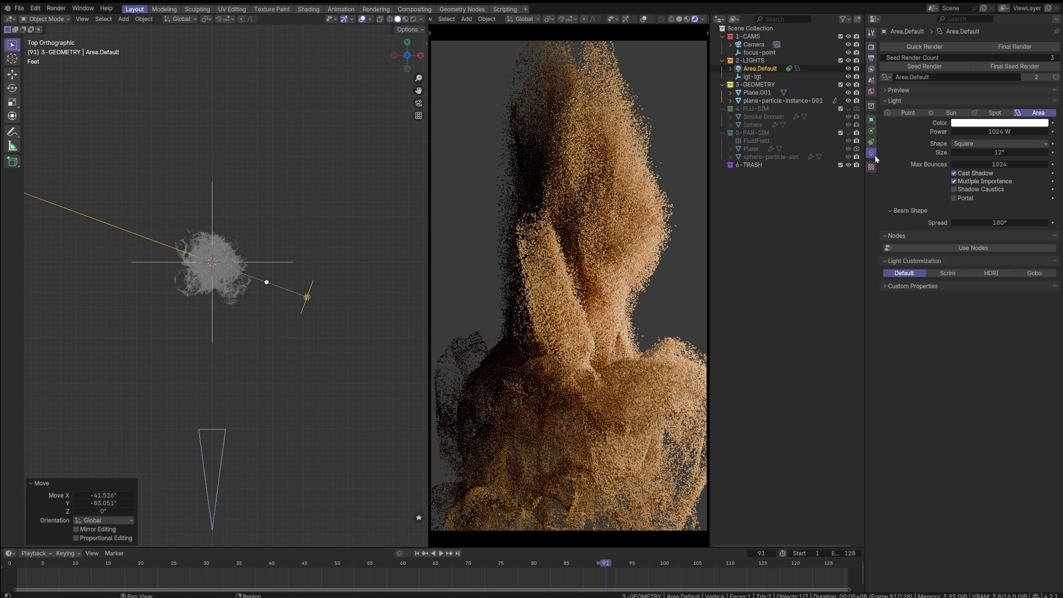
pyautogui.click(983, 222)
pyautogui.write('0')
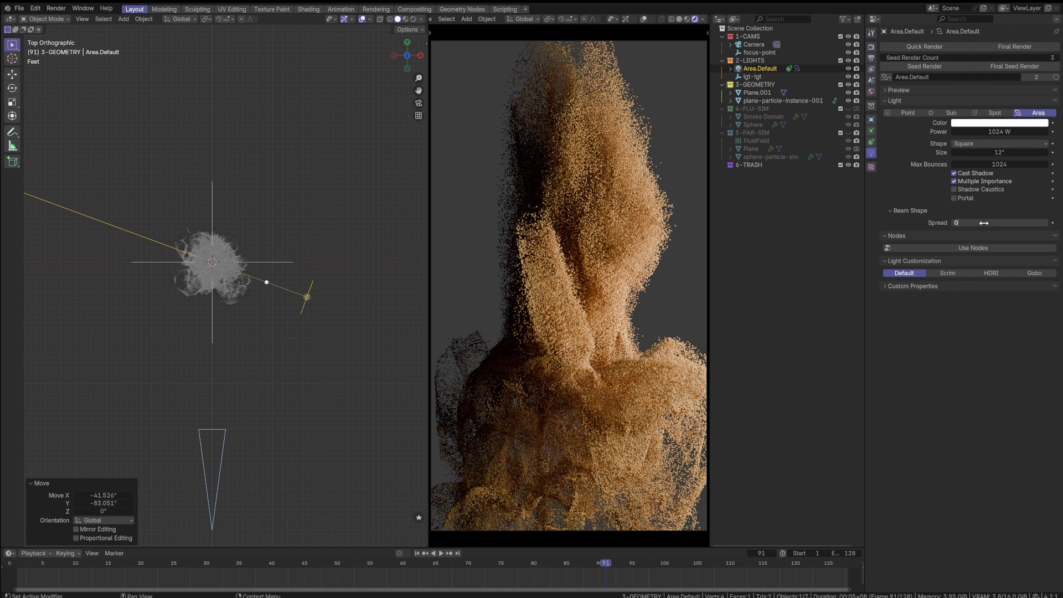
pyautogui.press('Return')
# - Scale the area light down to about 0.66 of its size
pyautogui.moveTo(260, 385); pyautogui.dragTo(286, 229, button='middle')
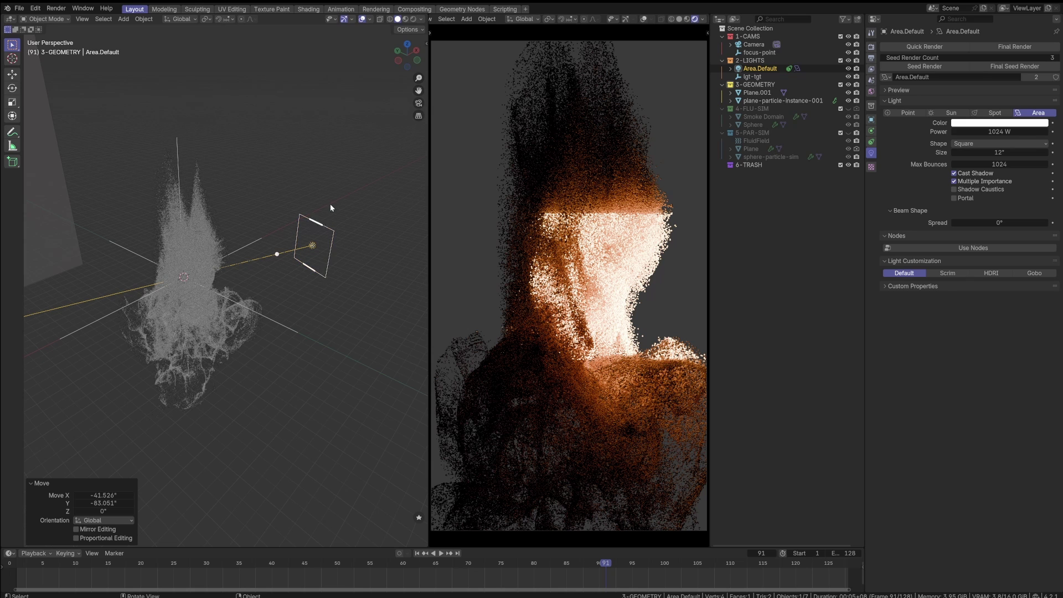
pyautogui.moveTo(303, 207); pyautogui.dragTo(301, 265, button='middle')
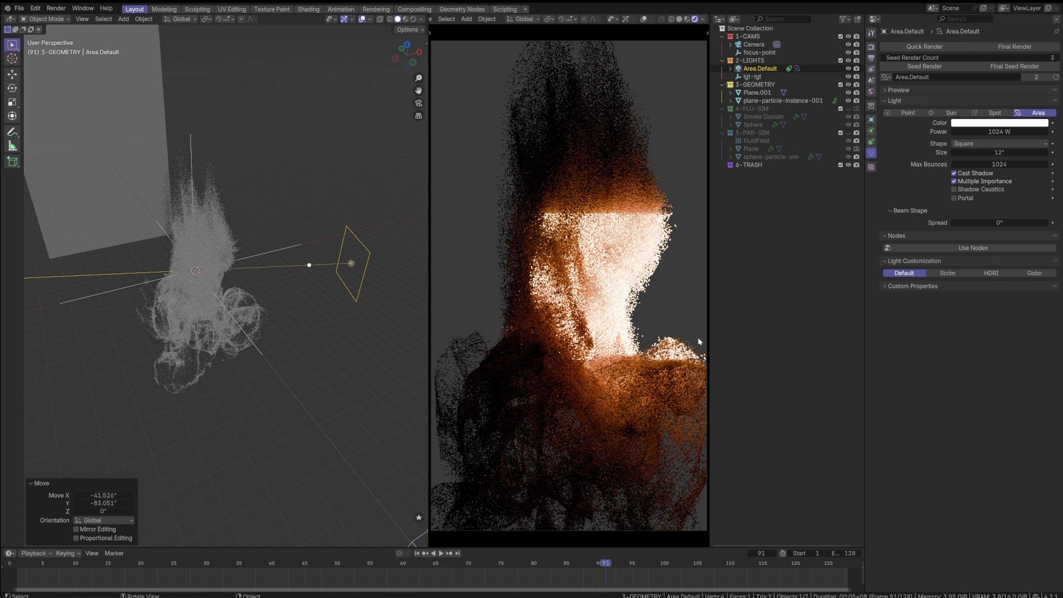
pyautogui.moveTo(94, 426); pyautogui.dragTo(178, 386, button='middle')
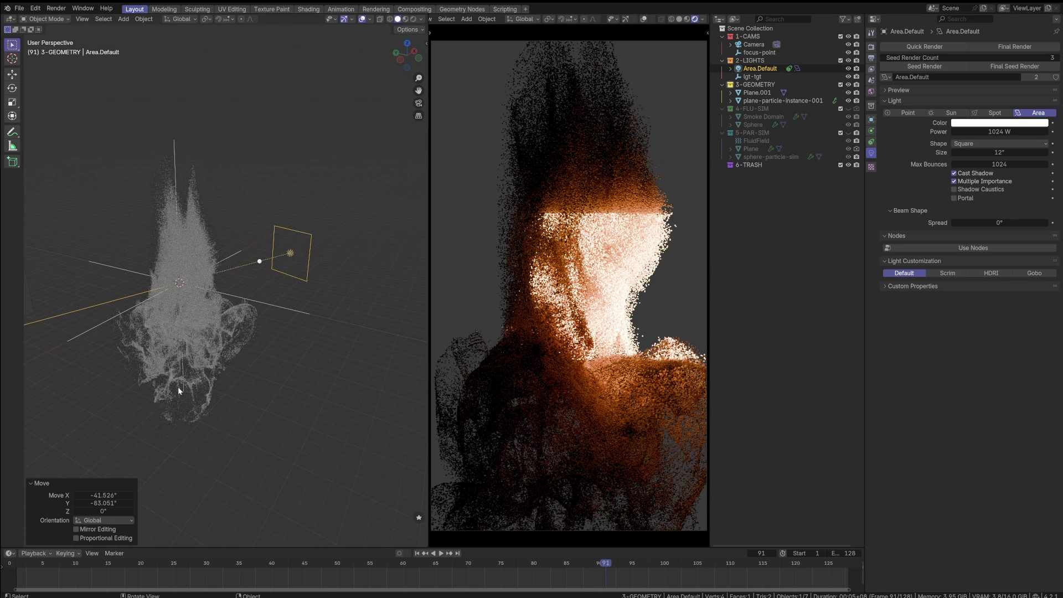
pyautogui.moveTo(274, 279); pyautogui.dragTo(324, 240, button='middle')
pyautogui.press('s')
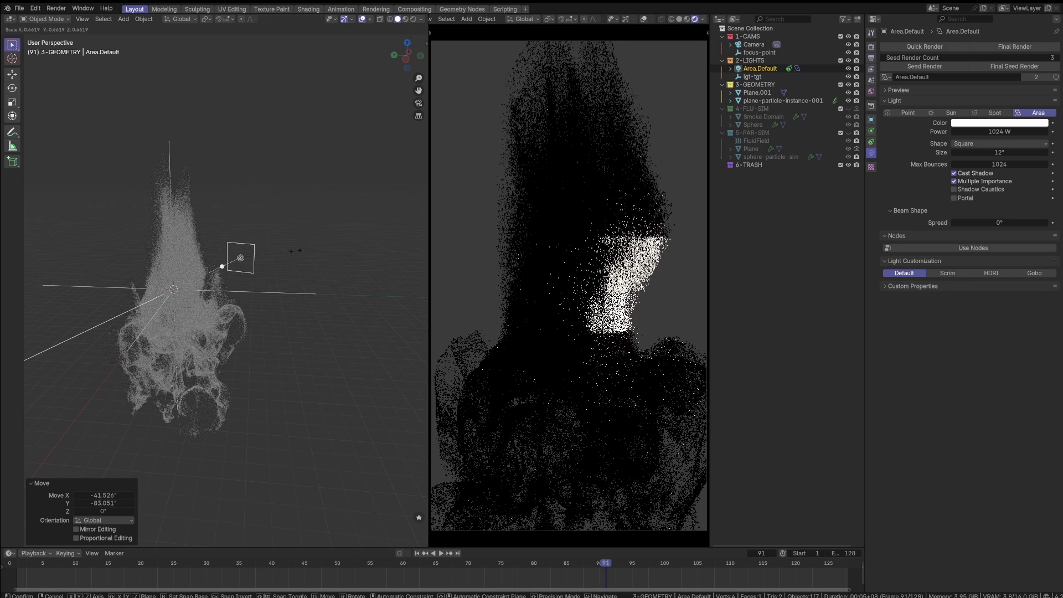
pyautogui.click(296, 250)
# - Raise the area light about 186 inches along the Z axis and view the scene from the top
pyautogui.moveTo(347, 278); pyautogui.dragTo(247, 277, button='middle')
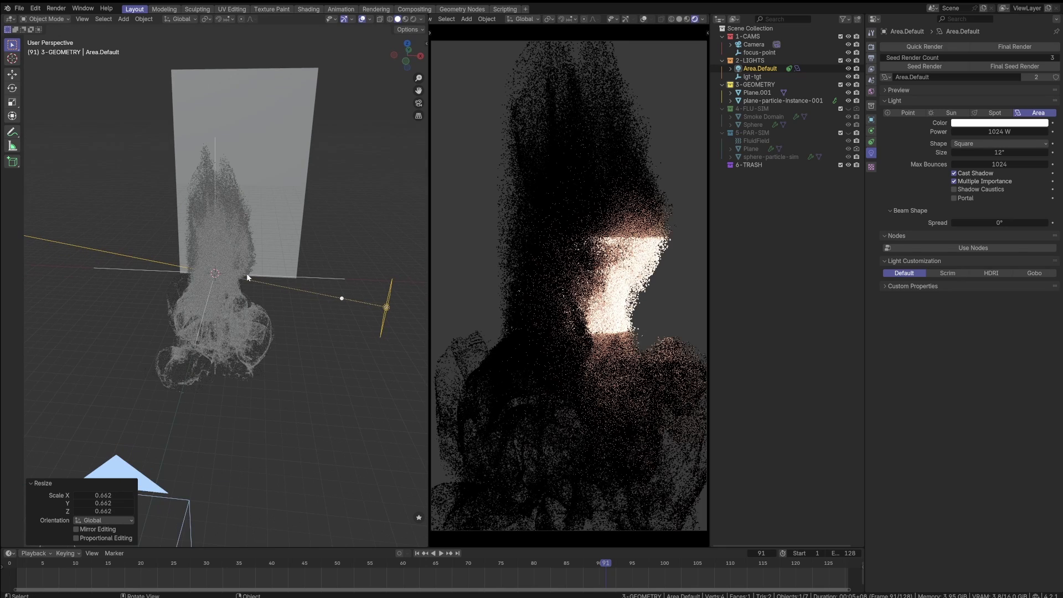
pyautogui.press('`')
pyautogui.click(247, 228)
pyautogui.moveTo(339, 299); pyautogui.dragTo(307, 224, button='middle')
pyautogui.press('`')
pyautogui.click(286, 226)
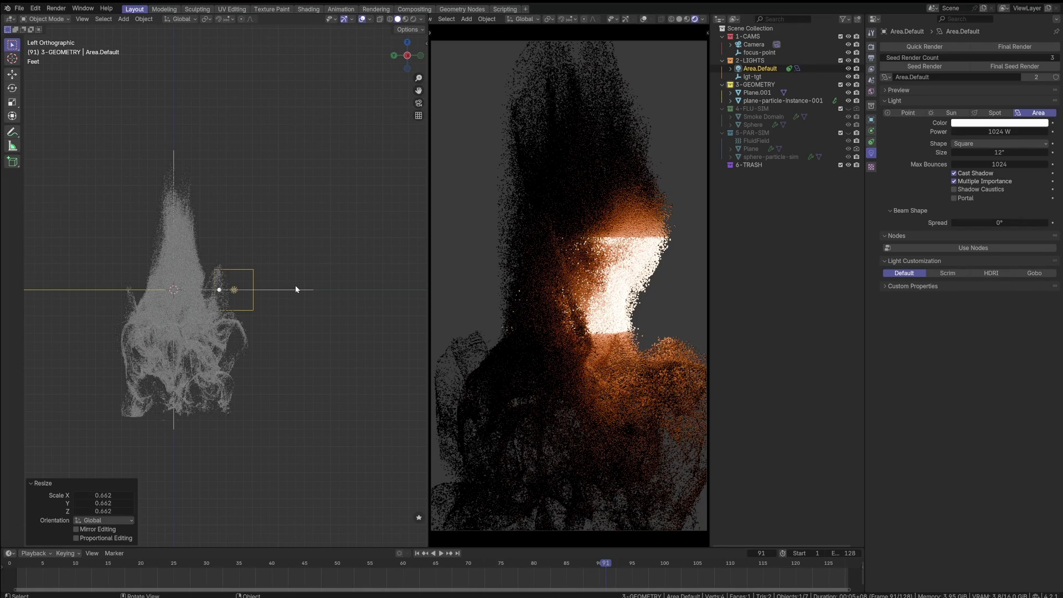
pyautogui.press('`')
pyautogui.click(262, 265)
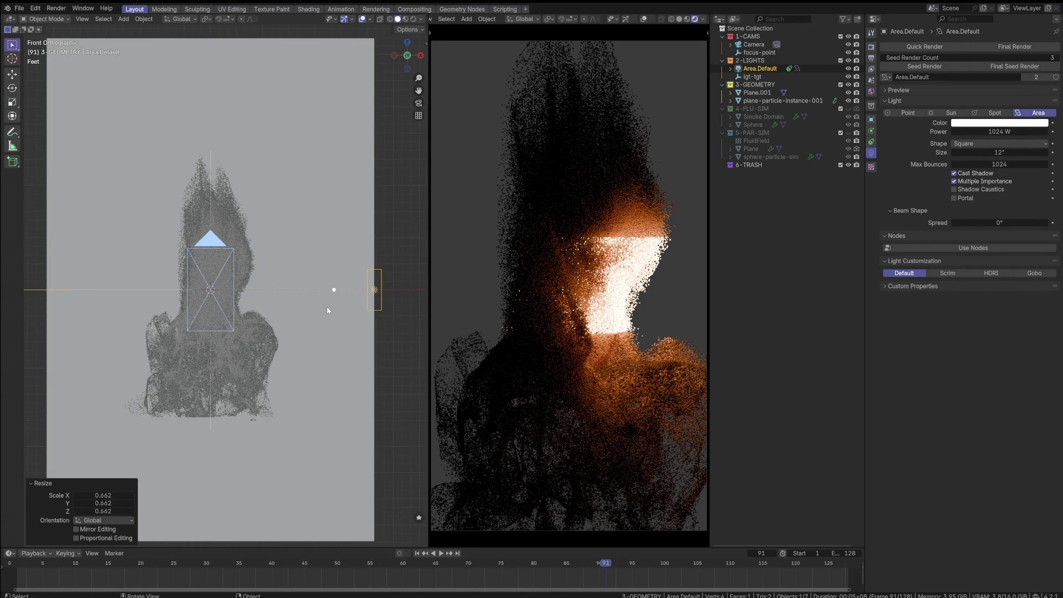
pyautogui.press('g')
pyautogui.press('z')
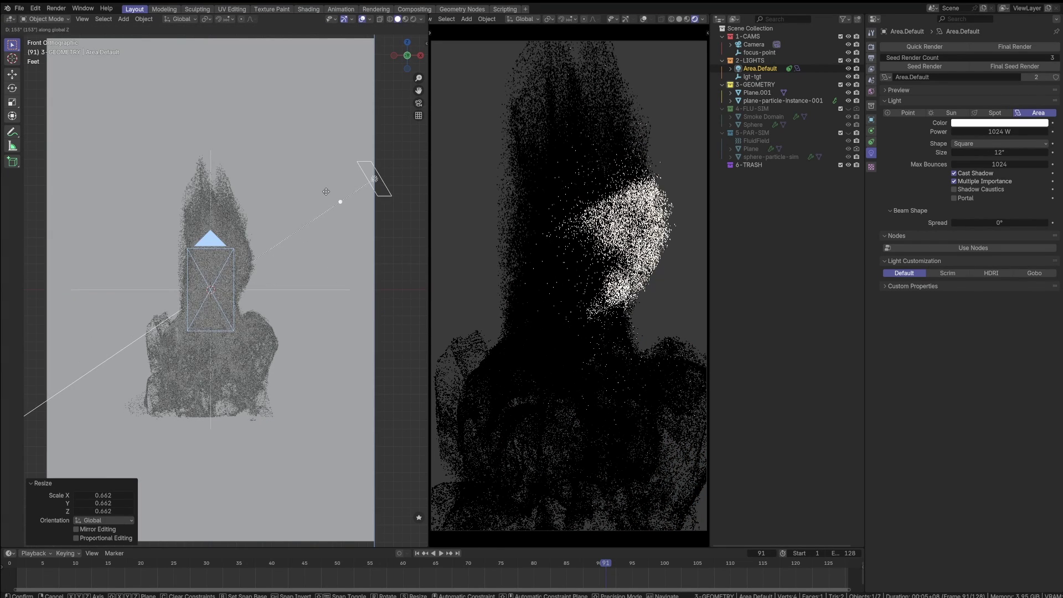
pyautogui.click(304, 297)
pyautogui.press('`')
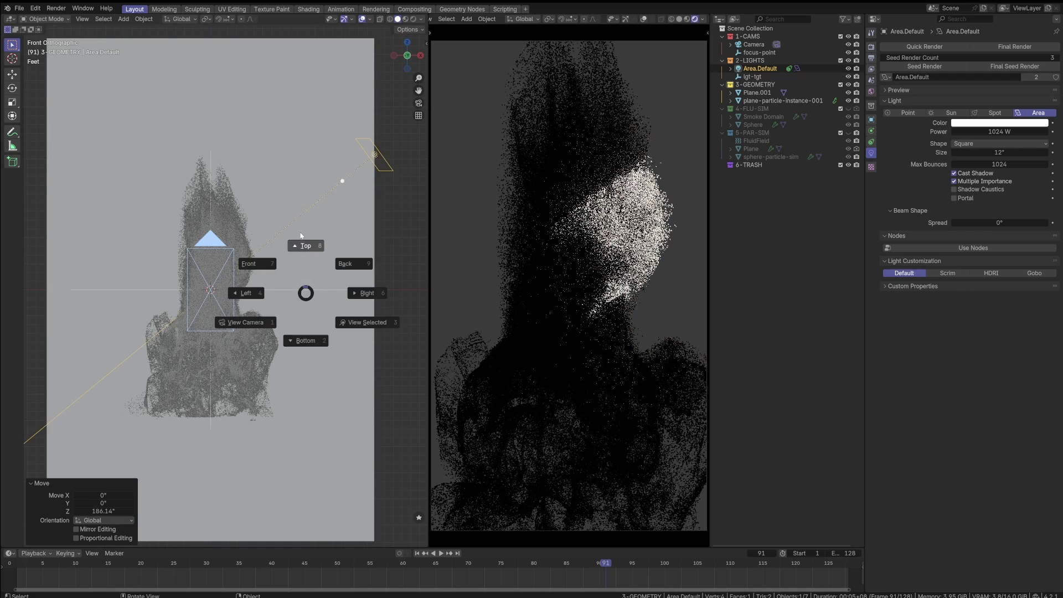
pyautogui.click(300, 235)
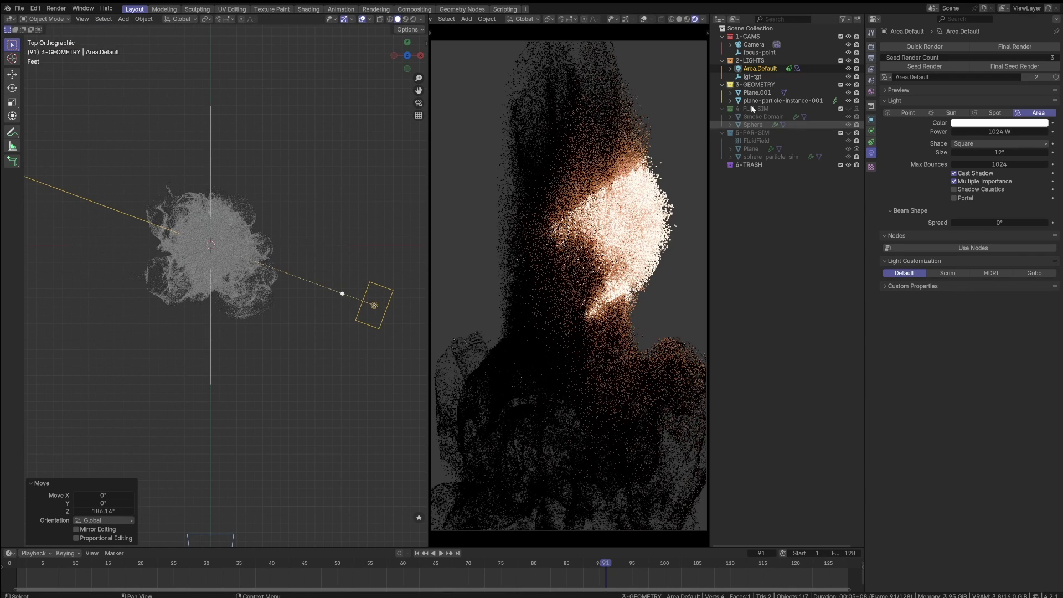
# - Move the lgt-tgt light target about -33 inches along the Y axis, toward the camera
pyautogui.click(210, 221)
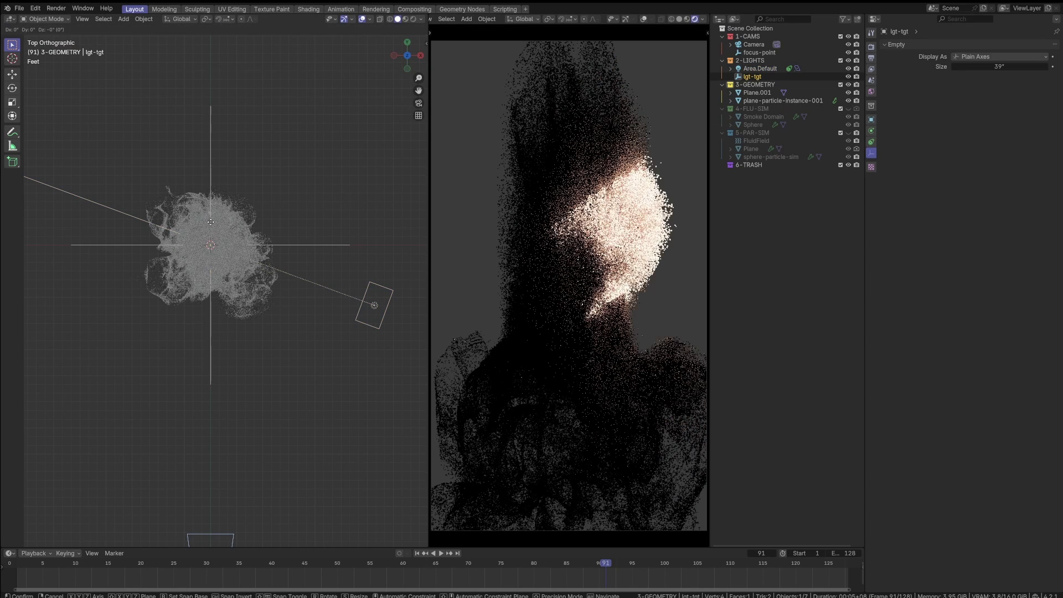
pyautogui.press('g')
pyautogui.press('y')
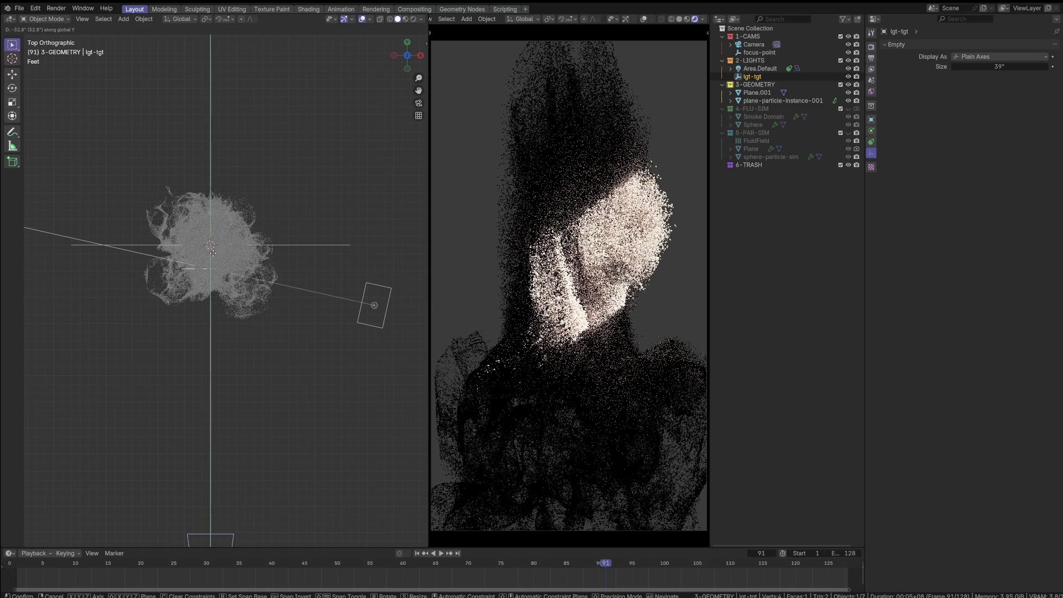
pyautogui.click(309, 351)
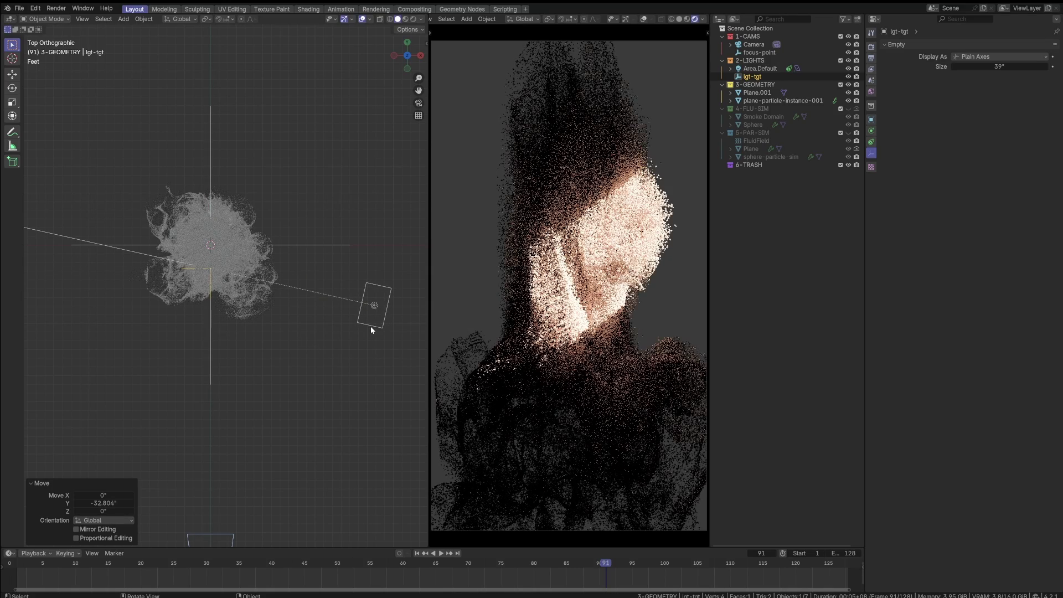
# - Move the area light about 70 inches and another 105 inches along the Y axis, away from the camera
pyautogui.click(370, 326)
pyautogui.press('g')
pyautogui.press('y')
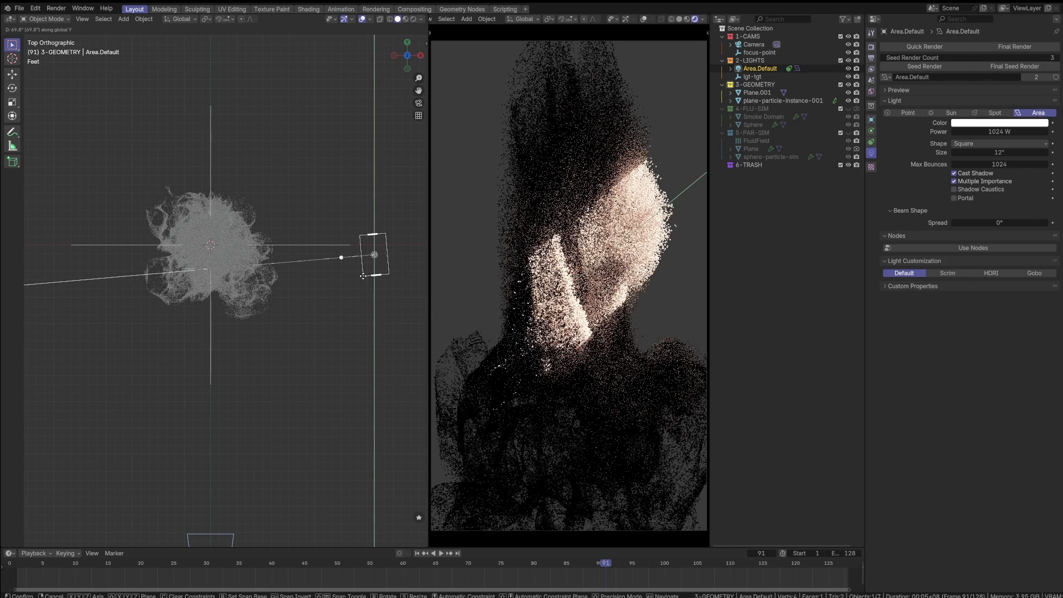
pyautogui.click(362, 275)
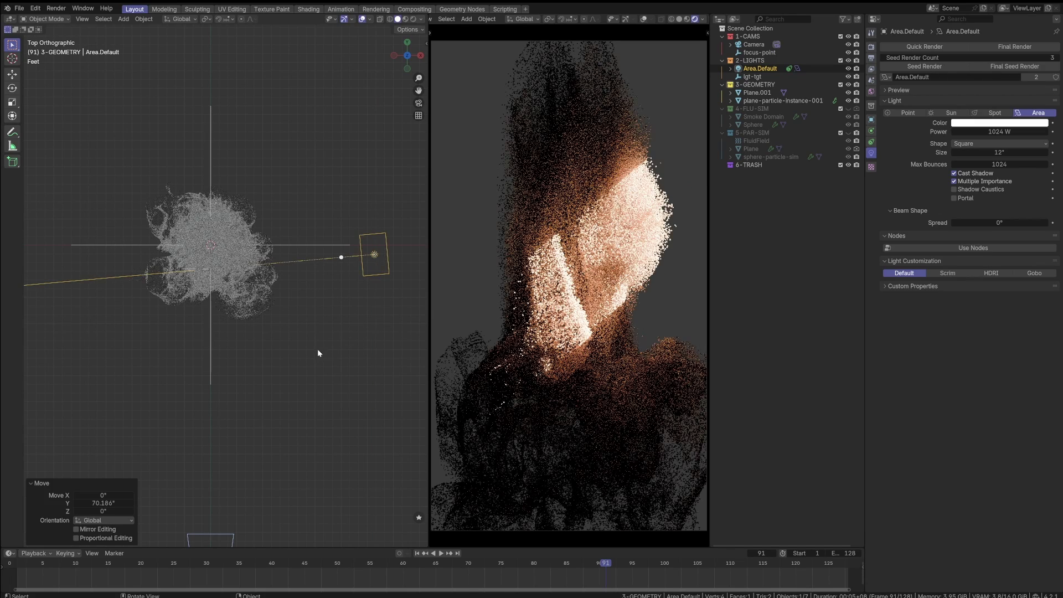
pyautogui.press('g')
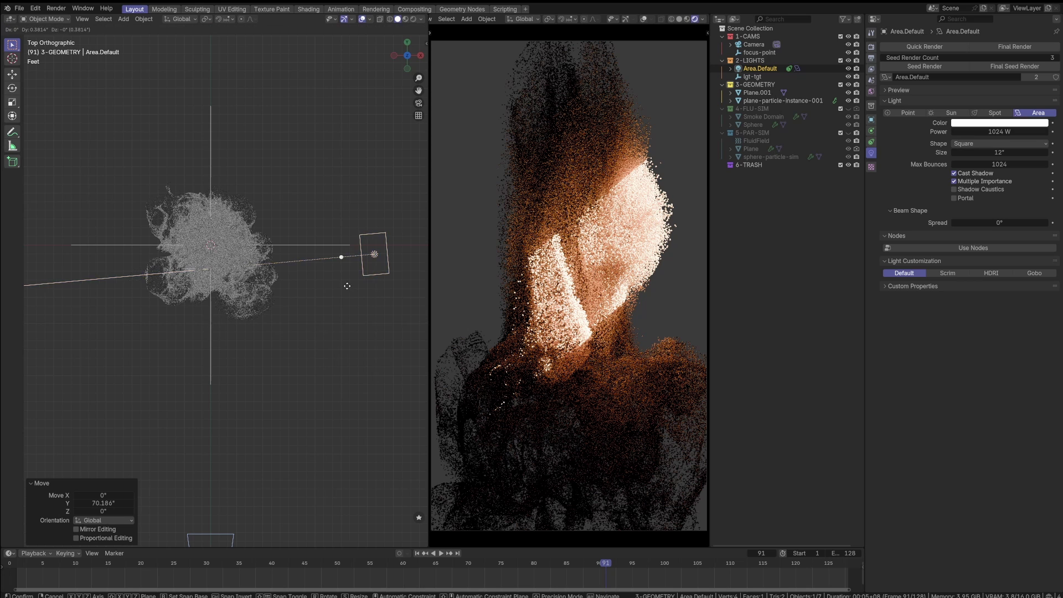
pyautogui.press('y')
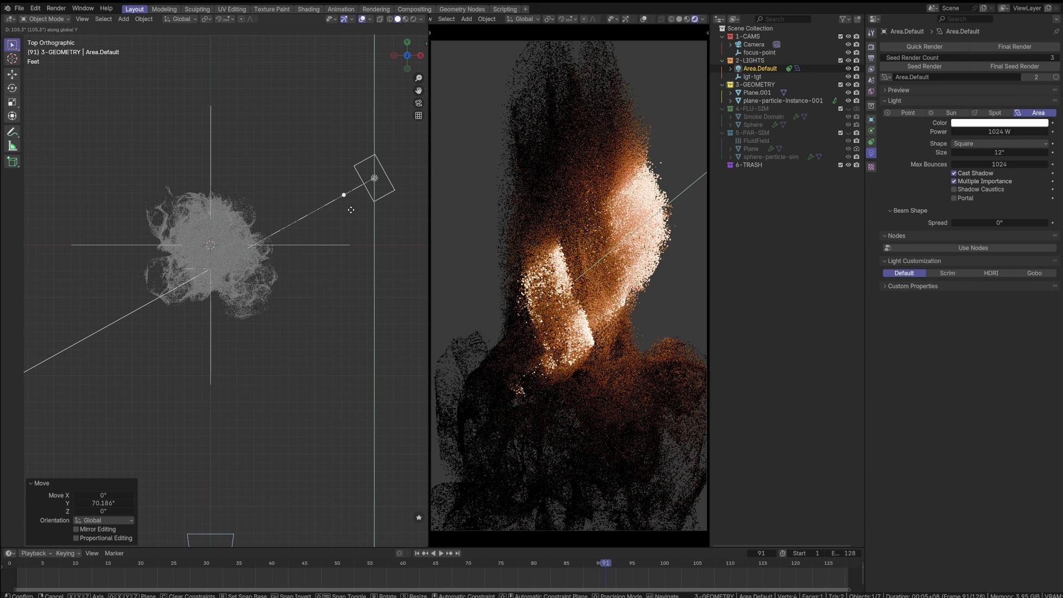
pyautogui.click(331, 243)
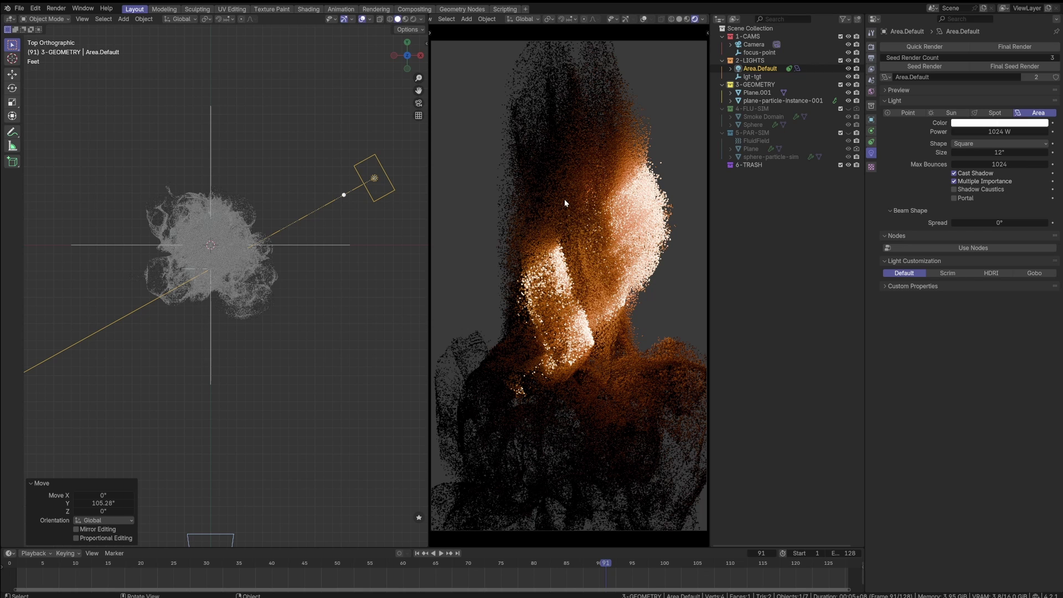
# - Set the area light's beam Spread to 32°
pyautogui.click(1002, 223)
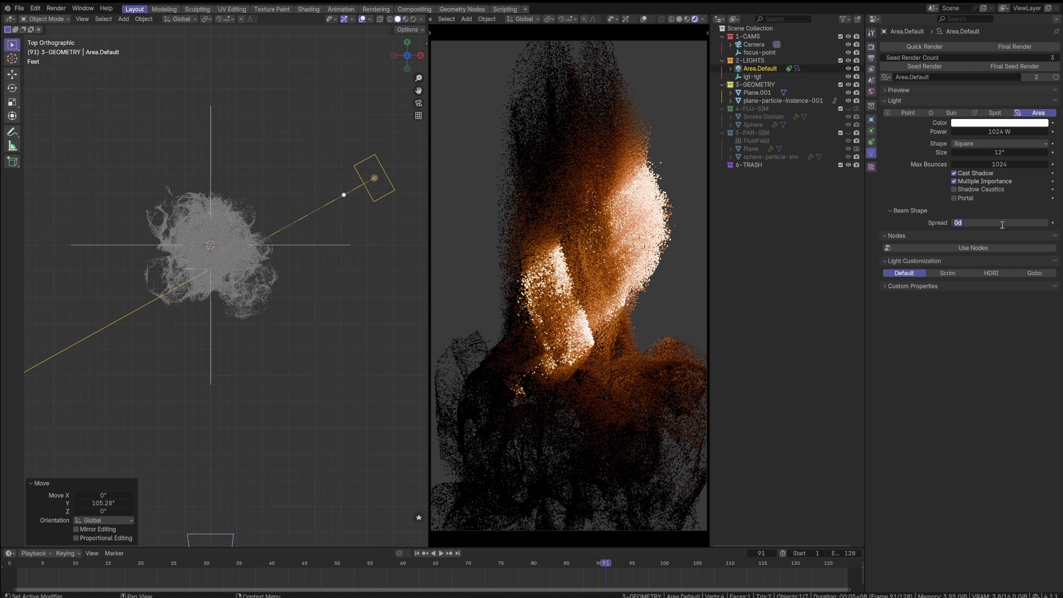
pyautogui.write('32')
pyautogui.press('Return')
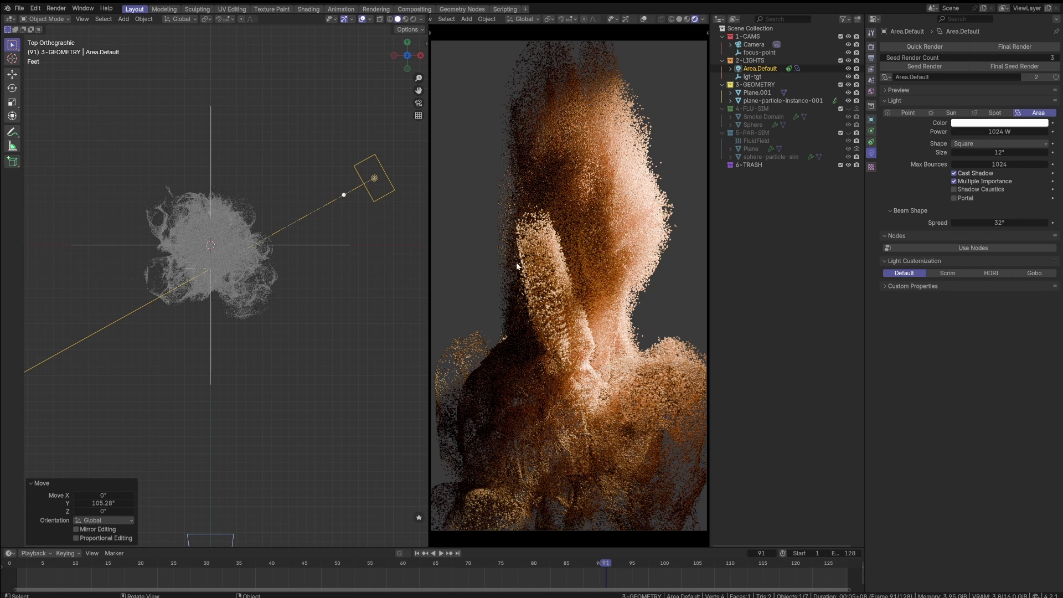
# - Try area light powers of 128 W and 512 W
pyautogui.click(1002, 134)
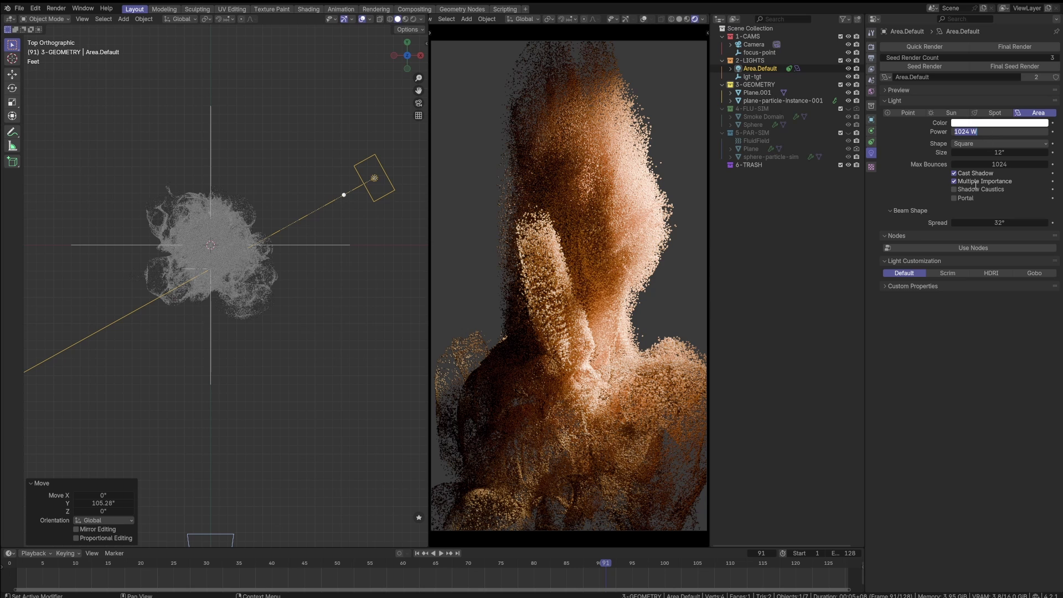
pyautogui.press('Return')
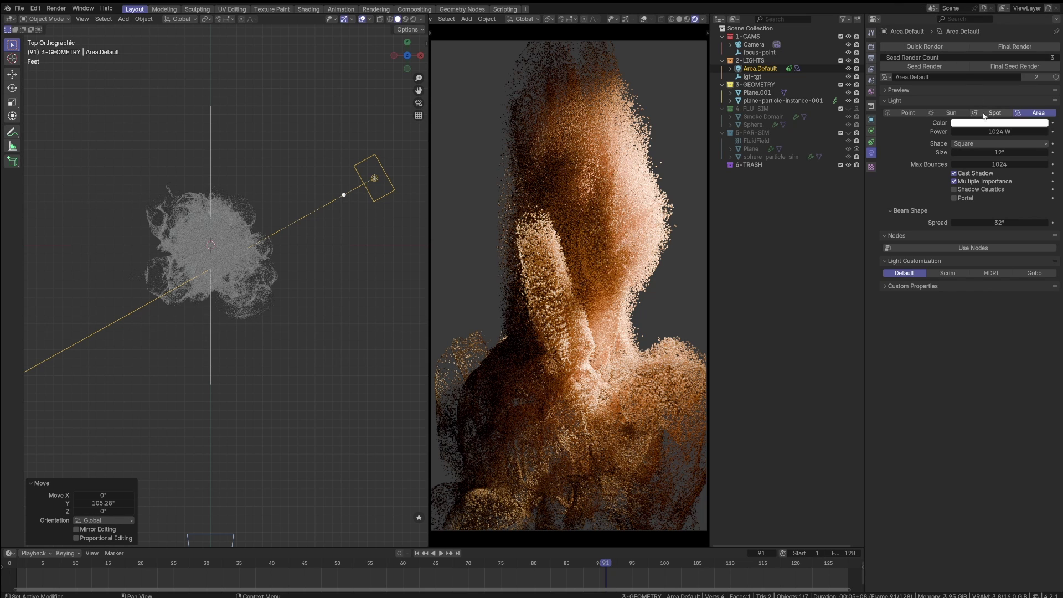
pyautogui.click(990, 131)
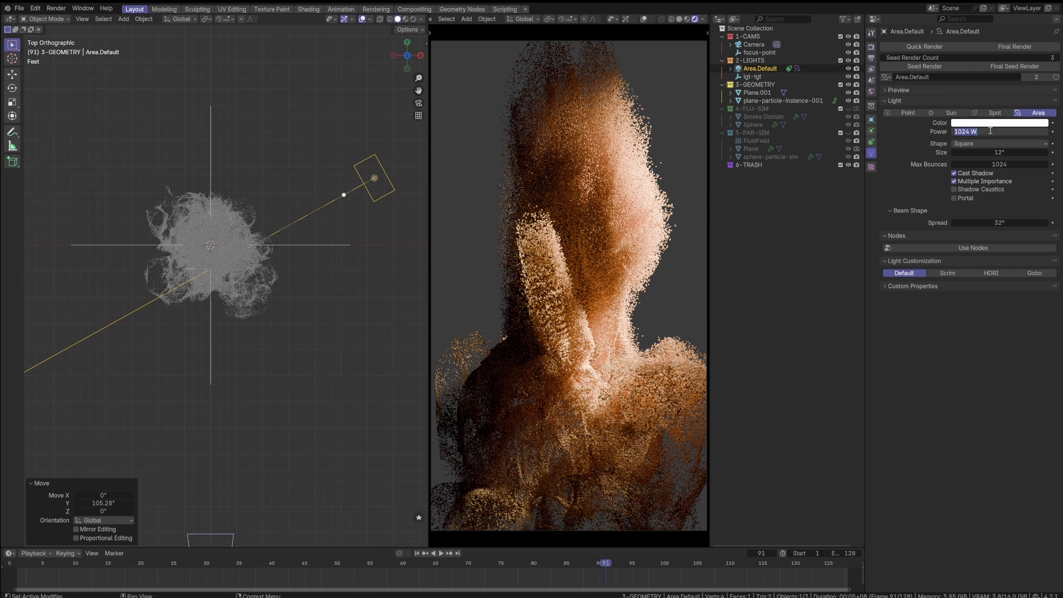
pyautogui.write('128')
pyautogui.press('Return')
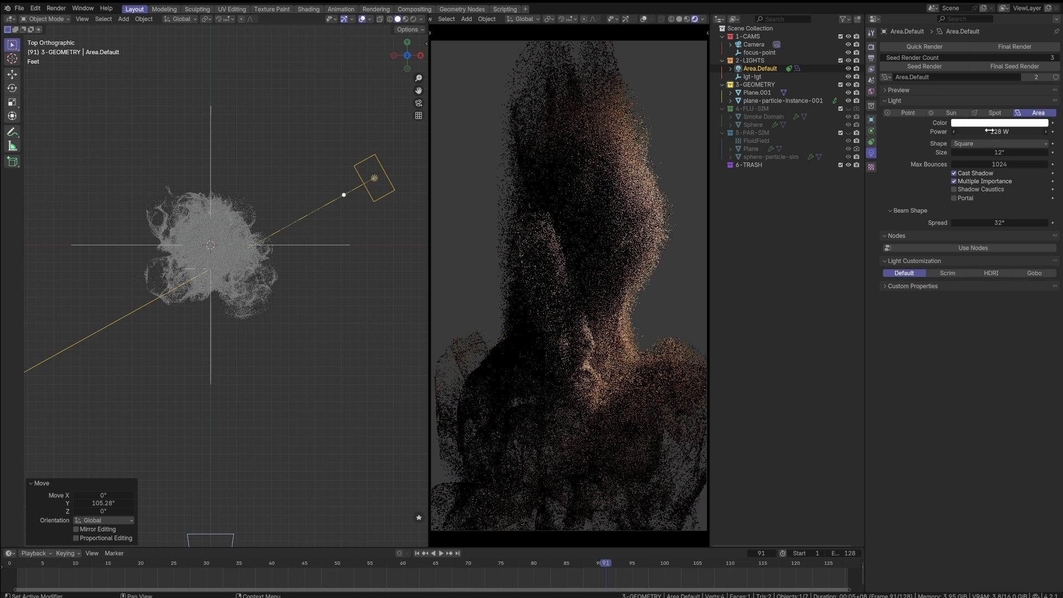
pyautogui.click(989, 131)
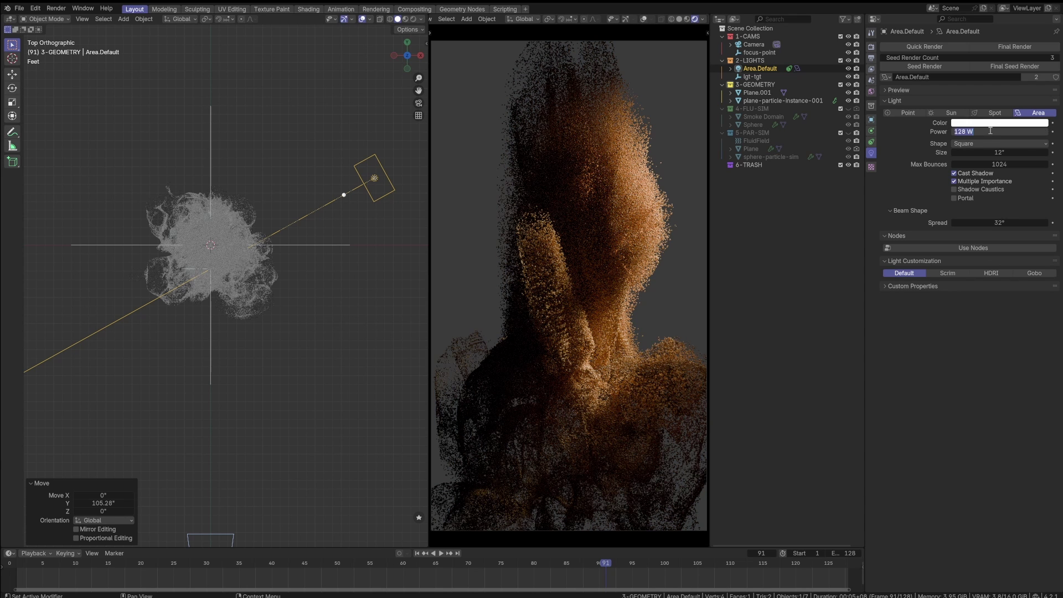
pyautogui.write('512')
pyautogui.press('Return')
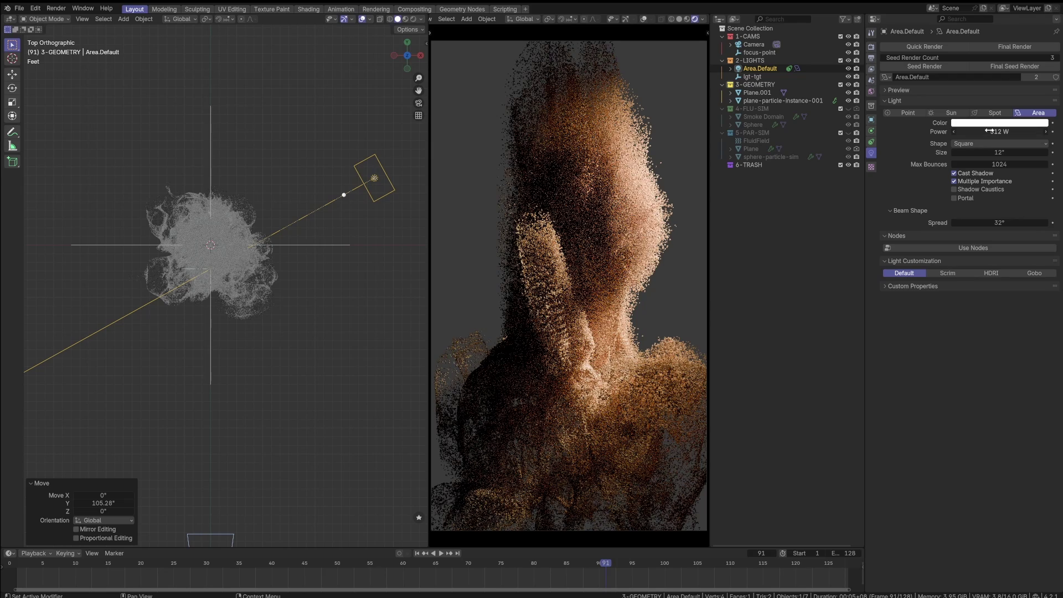
# - Set the area light's Power to 256 W
pyautogui.click(989, 131)
pyautogui.write('256')
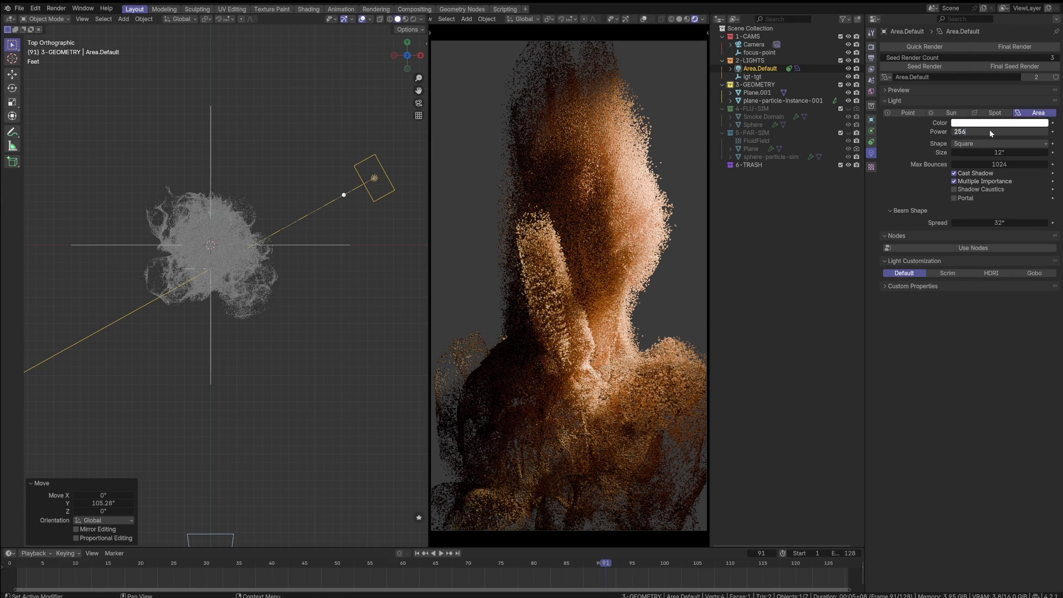
pyautogui.press('Return')
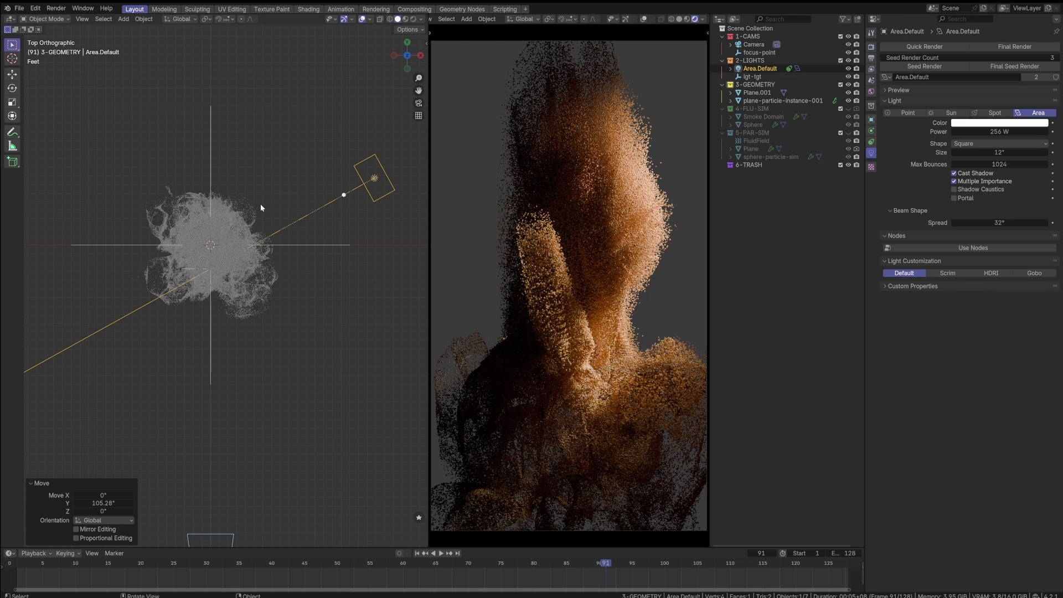
# - Switch the camera view of the particles from rendered to solid shading
pyautogui.moveTo(306, 302); pyautogui.dragTo(237, 328, button='middle')
pyautogui.scroll(-4, 279, 287)
pyautogui.scroll(6, 228, 262)
pyautogui.scroll(-3, 228, 260)
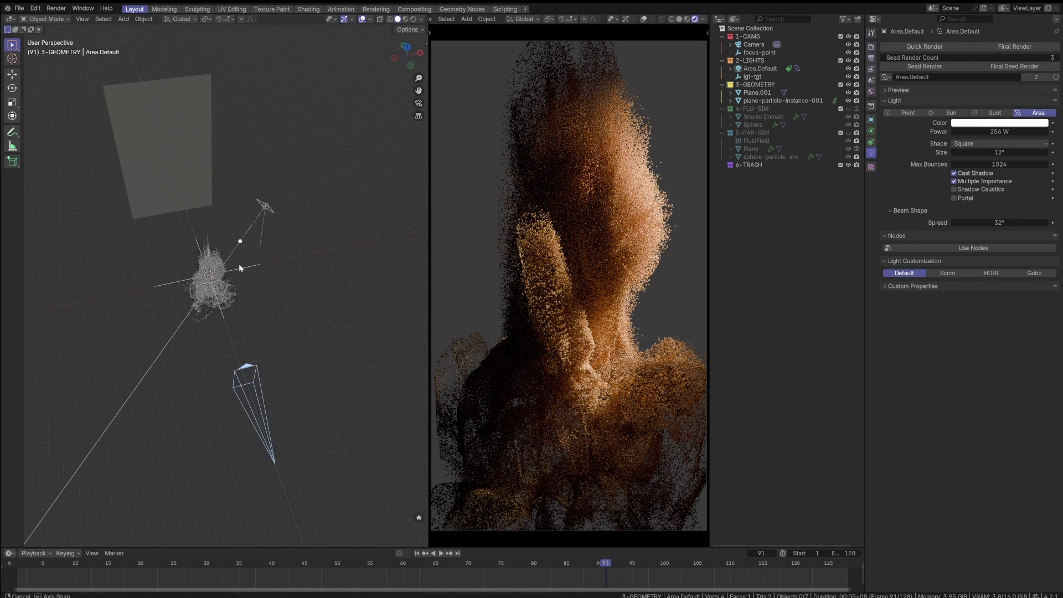
pyautogui.moveTo(238, 263)
pyautogui.mouseDown(button='middle')
pyautogui.moveTo(259, 255)
pyautogui.moveTo(245, 288)
pyautogui.moveTo(263, 221)
pyautogui.moveTo(246, 283)
pyautogui.moveTo(252, 254)
pyautogui.moveTo(253, 270)
pyautogui.mouseUp(button='middle')
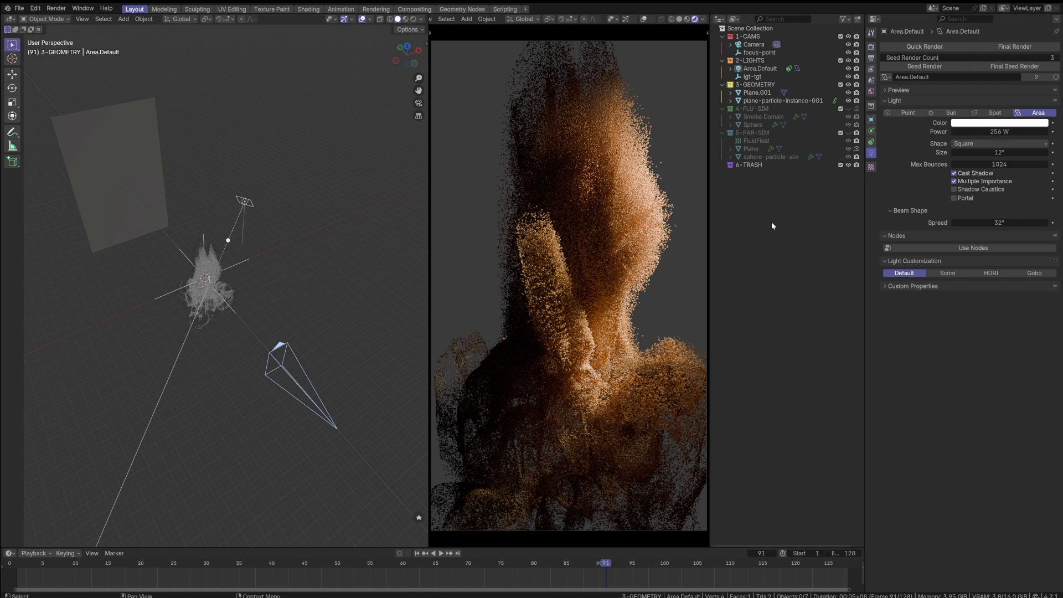
pyautogui.rightClick(745, 241)
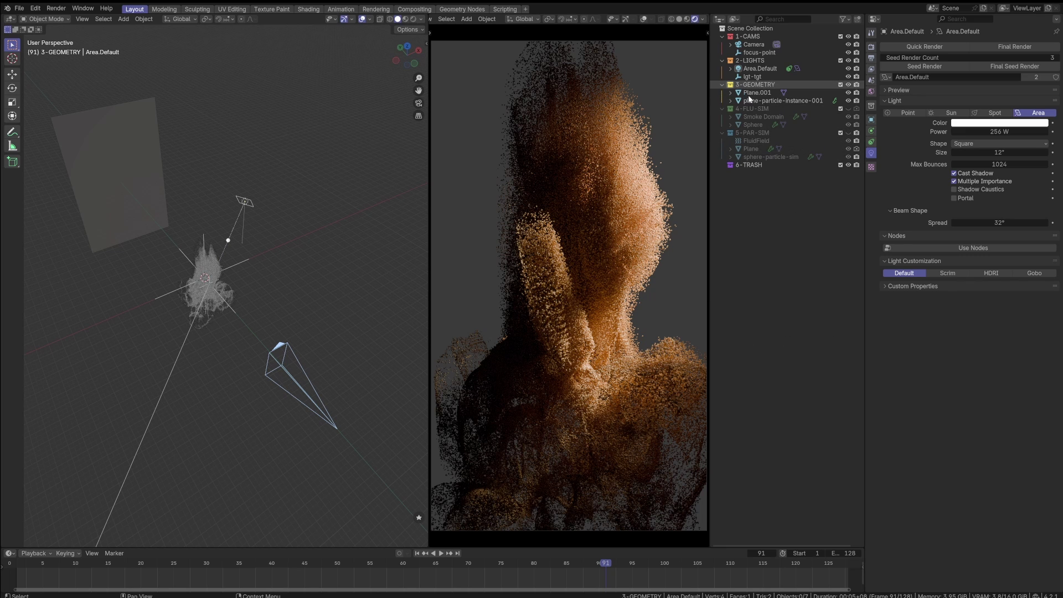
pyautogui.moveTo(260, 359); pyautogui.dragTo(224, 329, button='middle')
pyautogui.rightClick(225, 330)
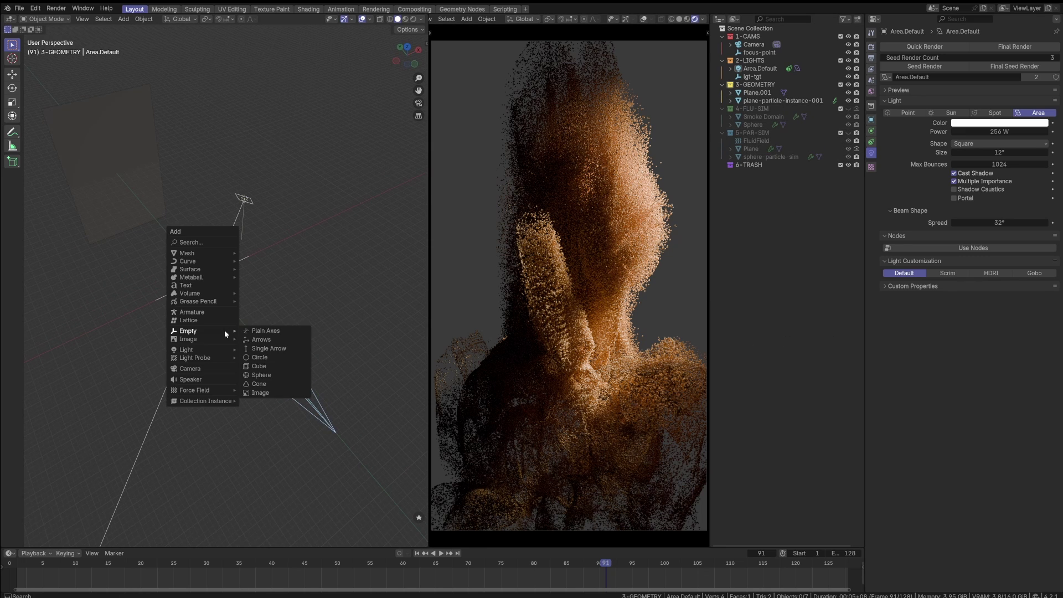
pyautogui.press('z')
pyautogui.click(557, 313)
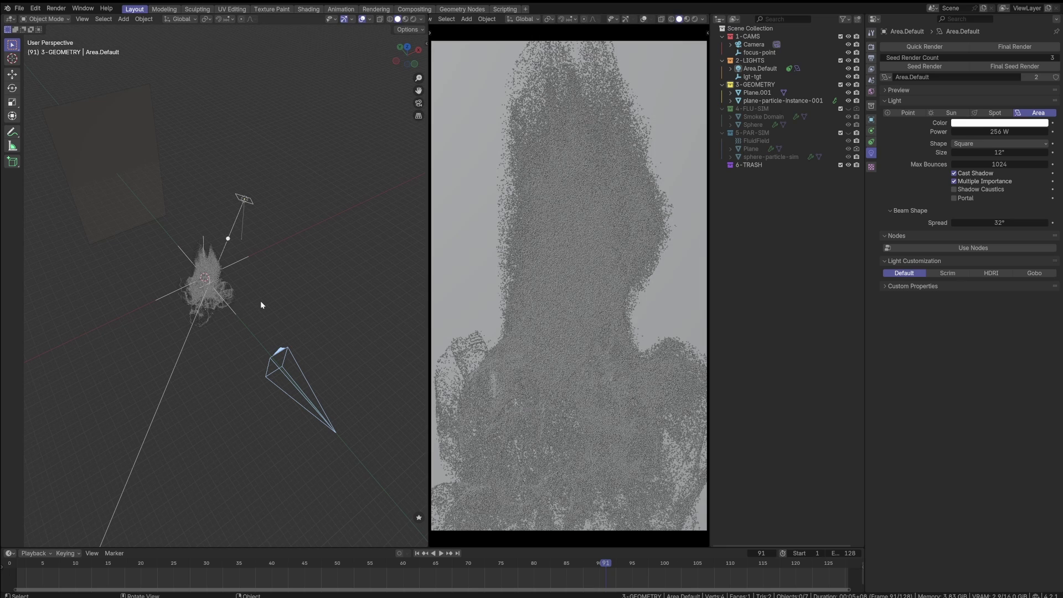
pyautogui.moveTo(260, 299); pyautogui.dragTo(257, 291, button='middle')
pyautogui.hotkey('shift', 'a')
pyautogui.moveTo(257, 290)
pyautogui.press('Escape')
pyautogui.hotkey('shift', 'a')
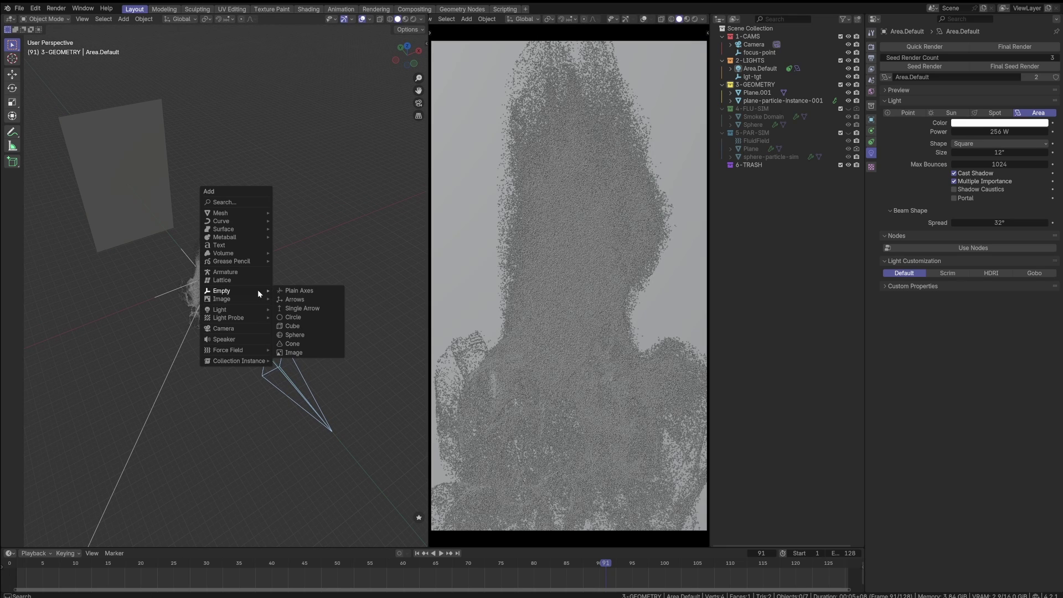
pyautogui.press('Escape')
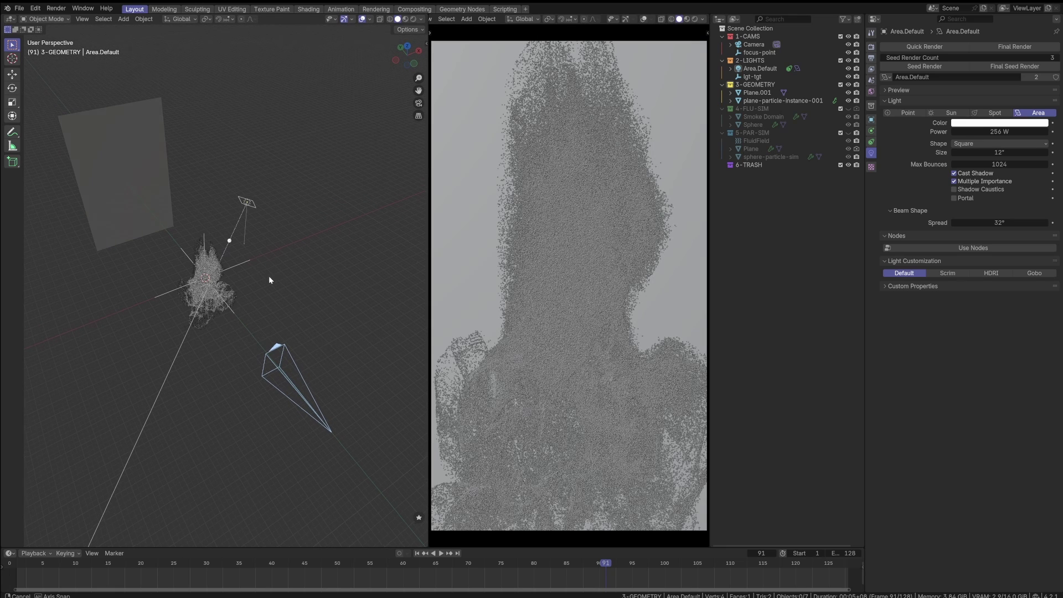
# - Add a cube mesh at the world origin in the 3-GEOMETRY collection
pyautogui.scroll(4, 231, 266)
pyautogui.hotkey('shift', 'a')
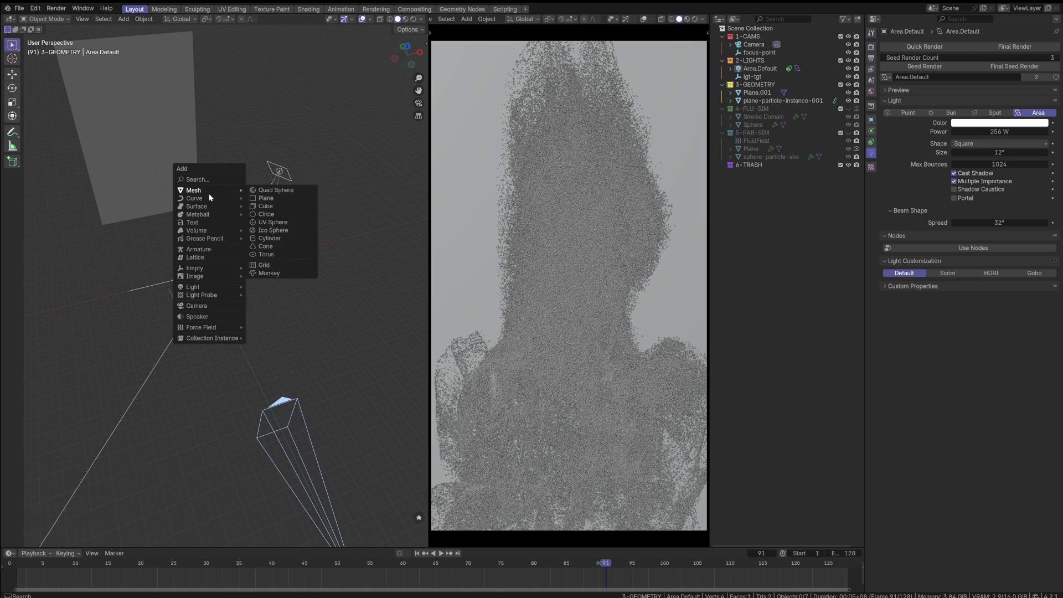
pyautogui.moveTo(207, 190)
pyautogui.click(270, 208)
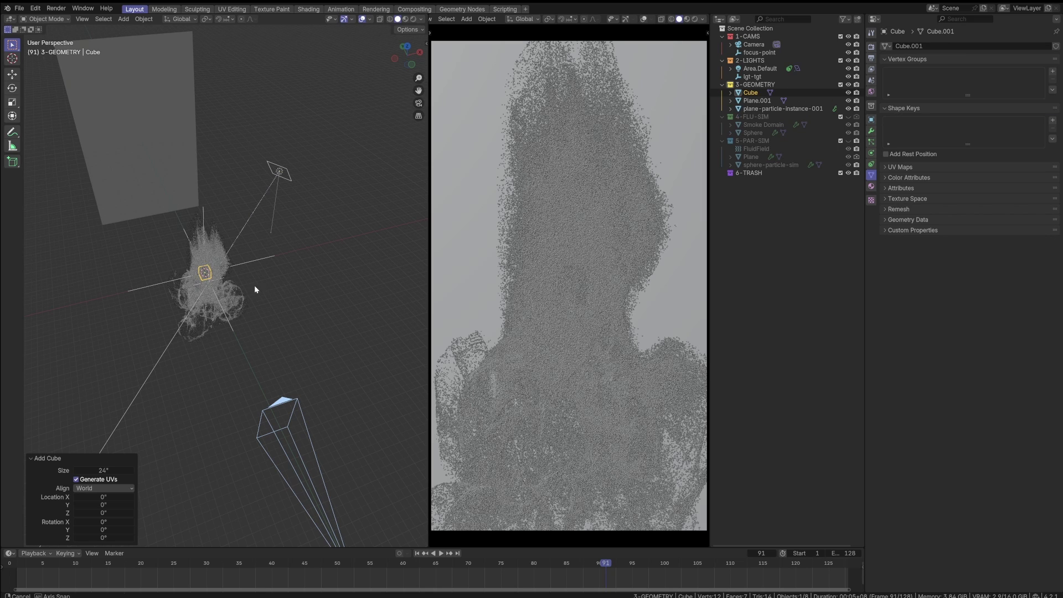
# - Scale the cube up by about 10.5 and again by about 1.5 so it encloses the particles
pyautogui.moveTo(255, 290); pyautogui.dragTo(288, 270, button='middle')
pyautogui.press('s')
pyautogui.click(403, 489)
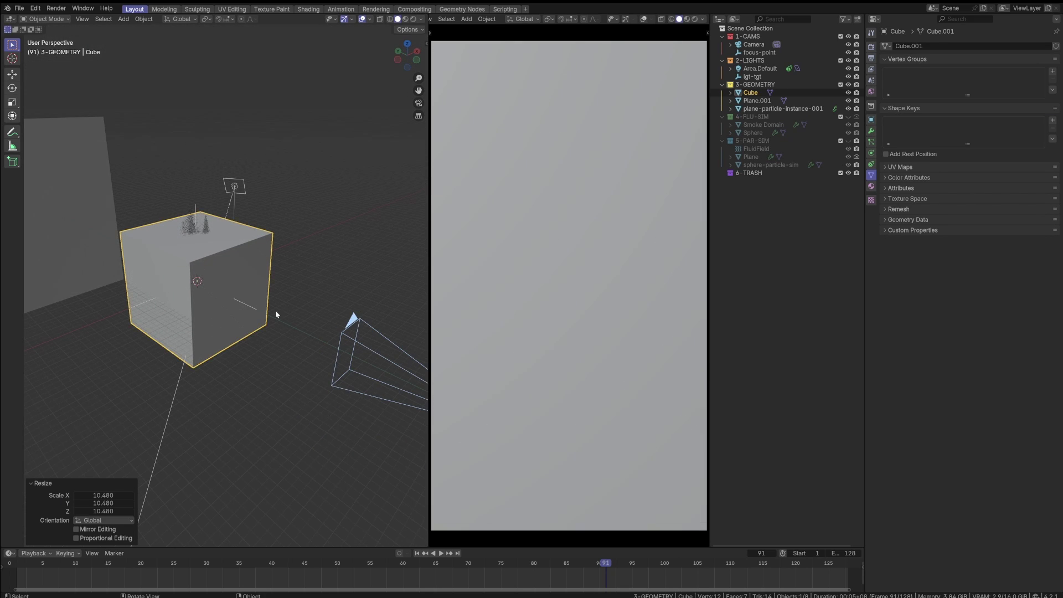
pyautogui.press('s')
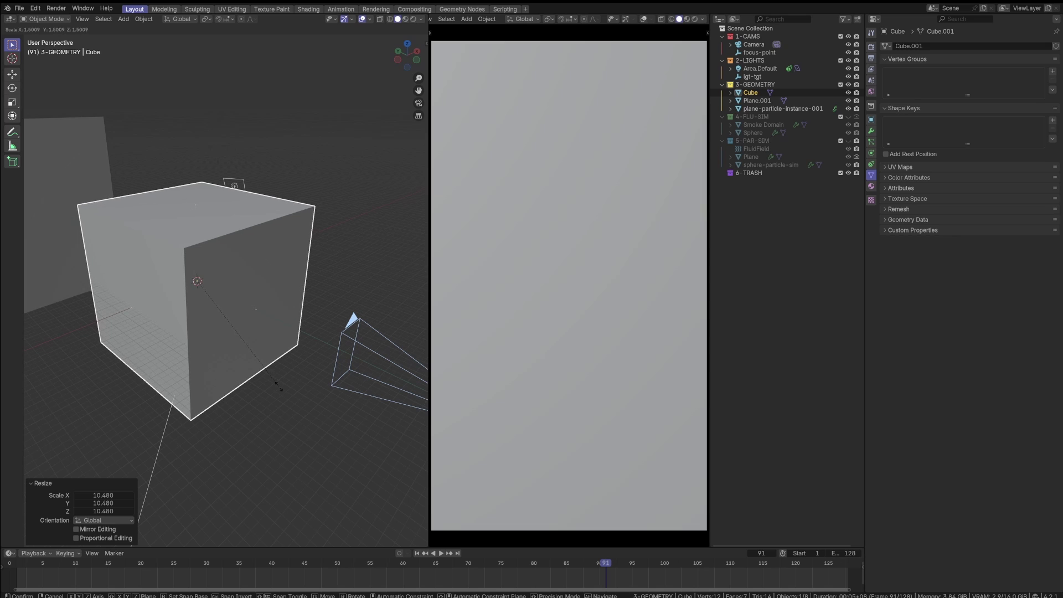
pyautogui.click(280, 389)
# - Change the 3D viewport beside the camera view into a Shader Editor for the cube
pyautogui.moveTo(220, 187); pyautogui.dragTo(210, 233, button='middle')
pyautogui.press('`')
pyautogui.click(185, 193)
pyautogui.click(10, 19)
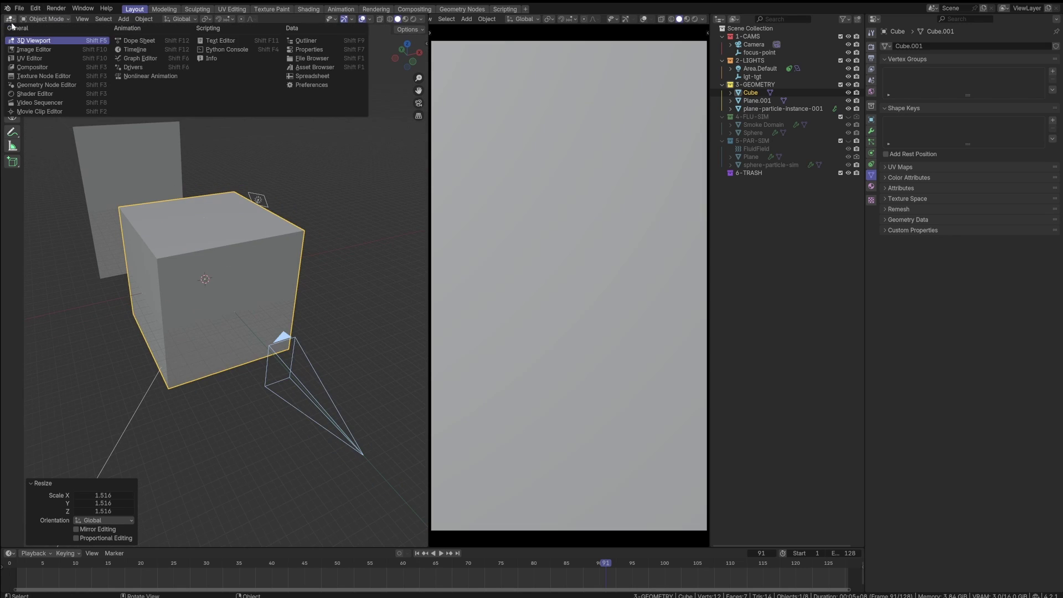
pyautogui.click(29, 95)
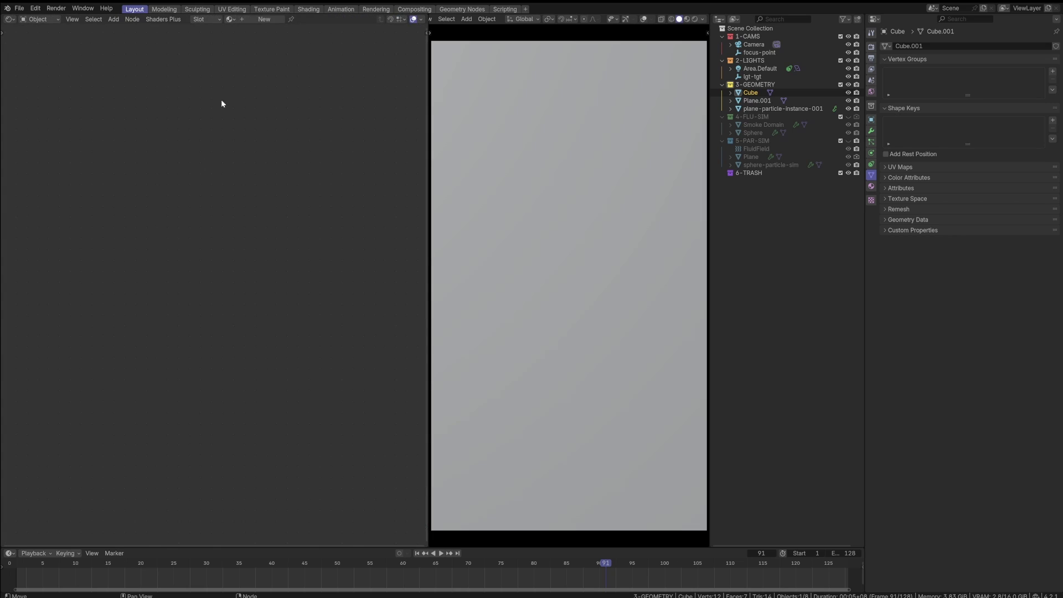
# - Give the cube a new material and add a Volume Scatter node above its Principled BSDF
pyautogui.hotkey('shift', 'a')
pyautogui.click(173, 193)
pyautogui.write('volume')
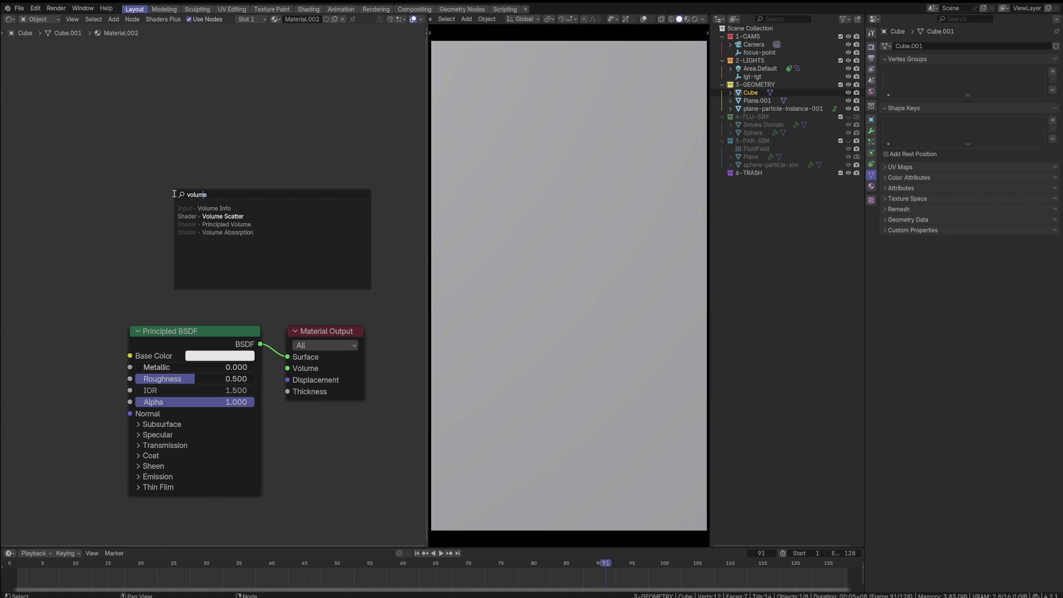
pyautogui.press('Return')
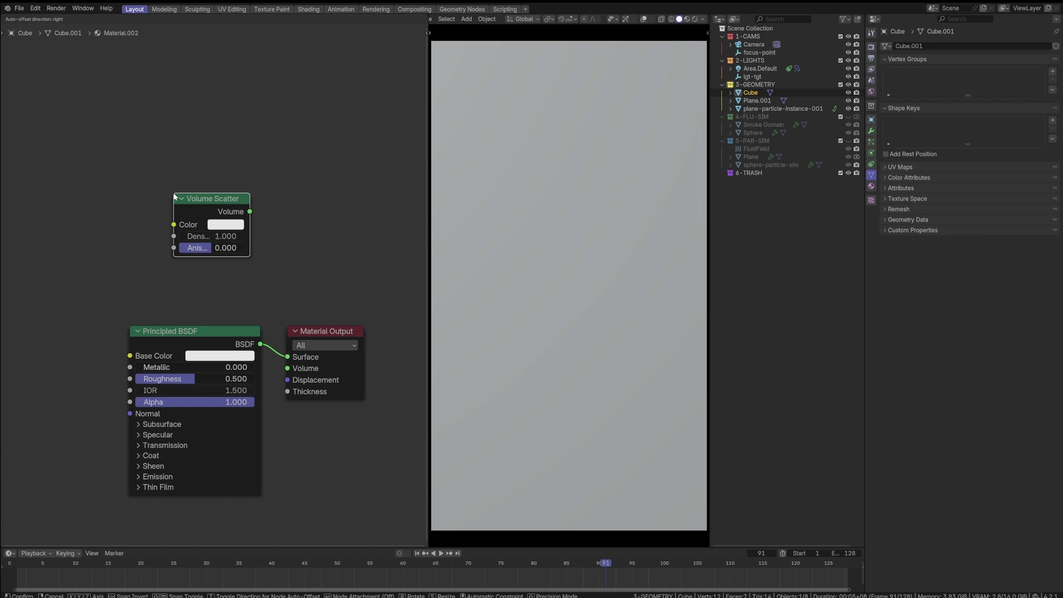
pyautogui.click(174, 195)
pyautogui.hotkey('alt', 'a')
pyautogui.moveTo(216, 203); pyautogui.dragTo(149, 226)
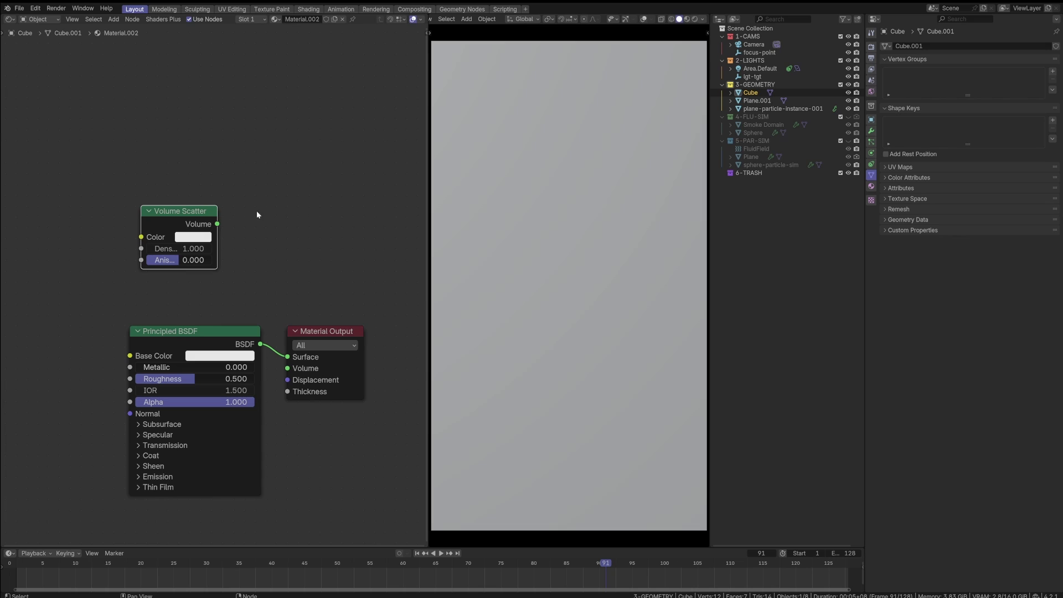
# - Connect the Volume Scatter node's output to the Volume input of the Material Output
pyautogui.moveTo(217, 224); pyautogui.dragTo(290, 278)
pyautogui.press('Escape')
pyautogui.moveTo(217, 224); pyautogui.dragTo(243, 346)
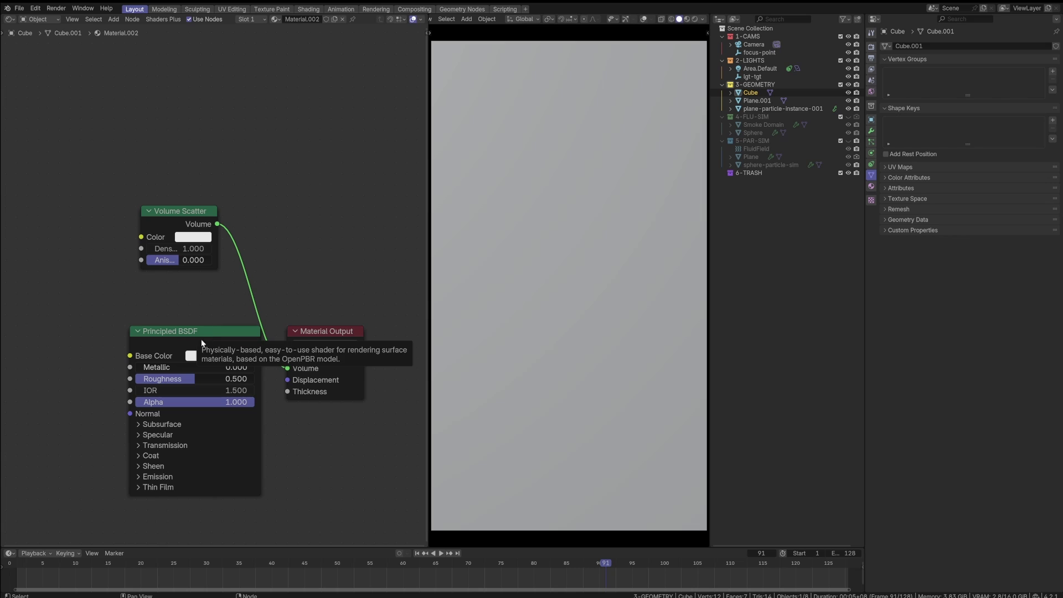
# - Delete the Principled BSDF node and move the Volume Scatter node down beside the Material Output
pyautogui.moveTo(172, 342); pyautogui.dragTo(141, 362)
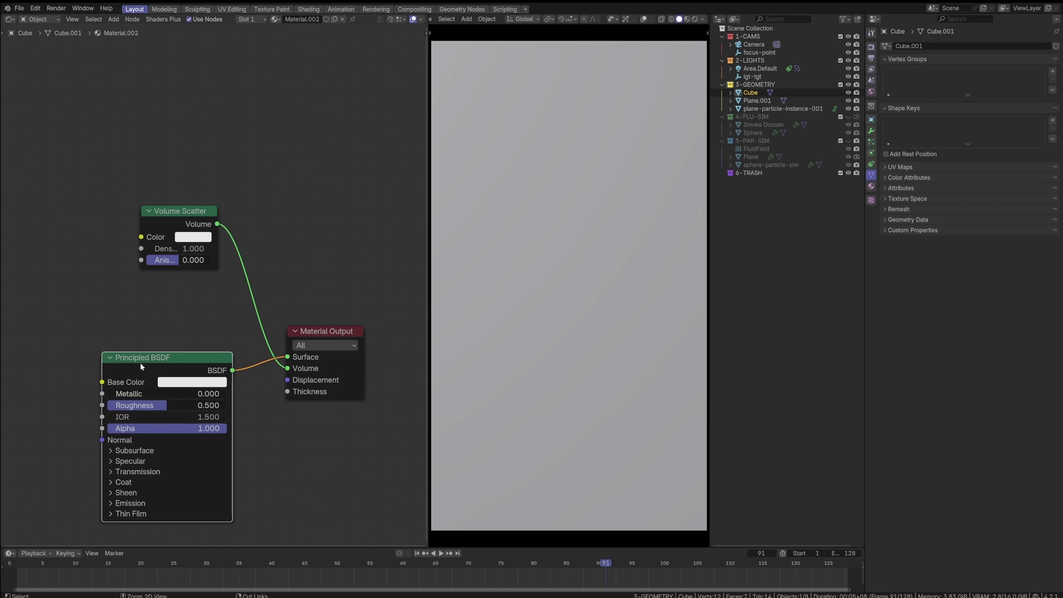
pyautogui.press('x')
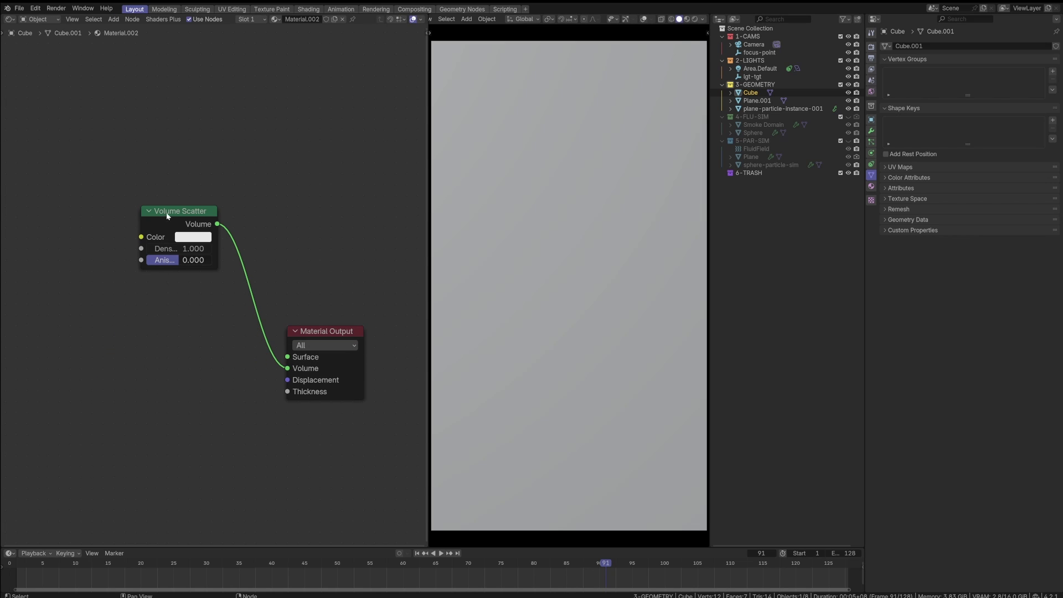
pyautogui.moveTo(167, 215)
pyautogui.mouseDown()
pyautogui.moveTo(192, 218)
pyautogui.moveTo(138, 332)
pyautogui.moveTo(220, 420)
pyautogui.moveTo(149, 410)
pyautogui.mouseUp()
pyautogui.click(232, 372)
# - Switch the camera viewport to Rendered shading and set the Volume Scatter density to 0.1
pyautogui.press('z')
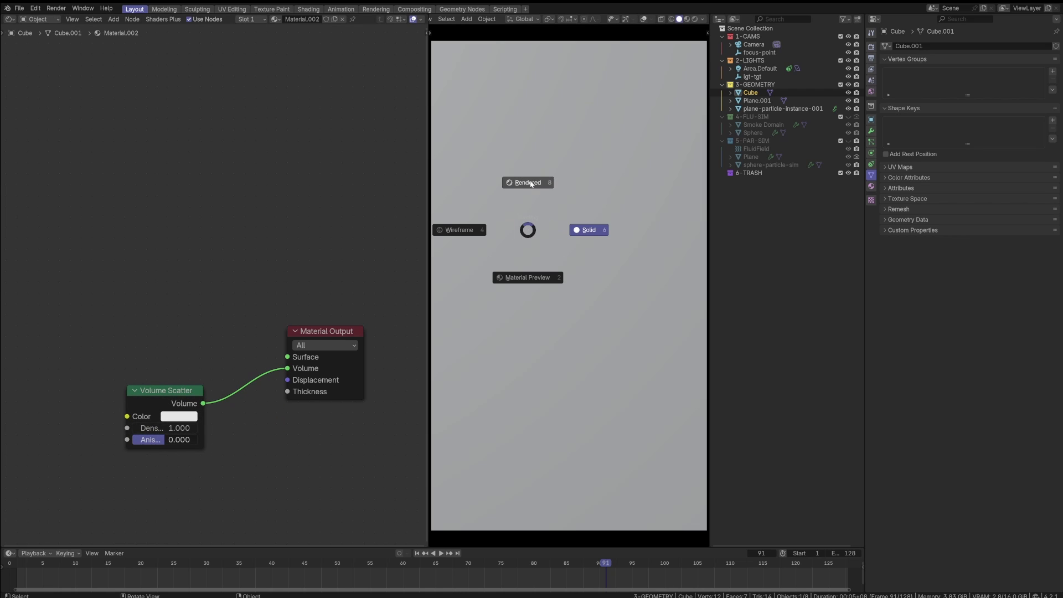
pyautogui.click(530, 184)
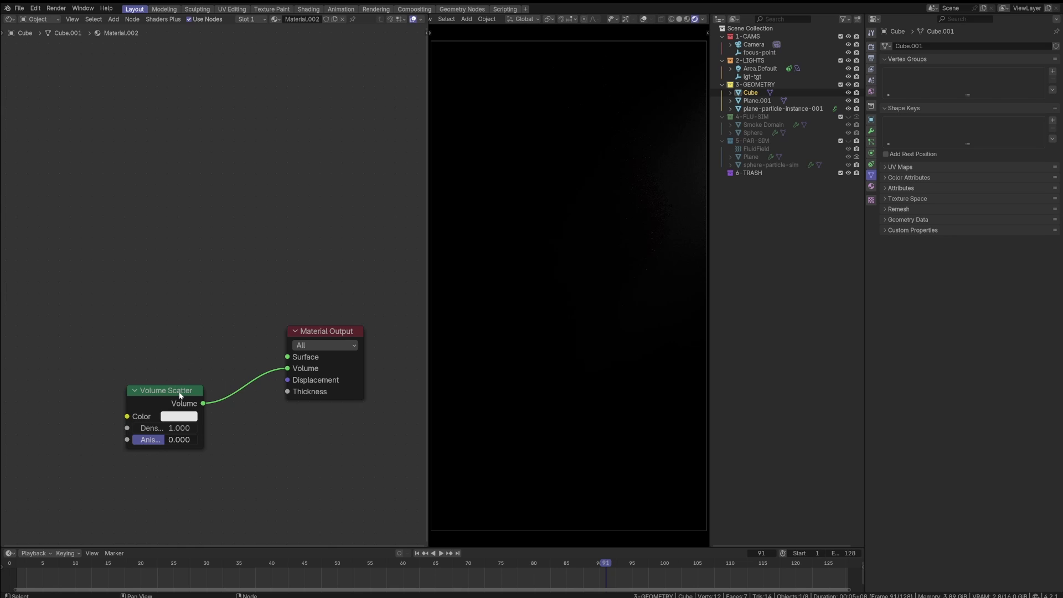
pyautogui.click(182, 428)
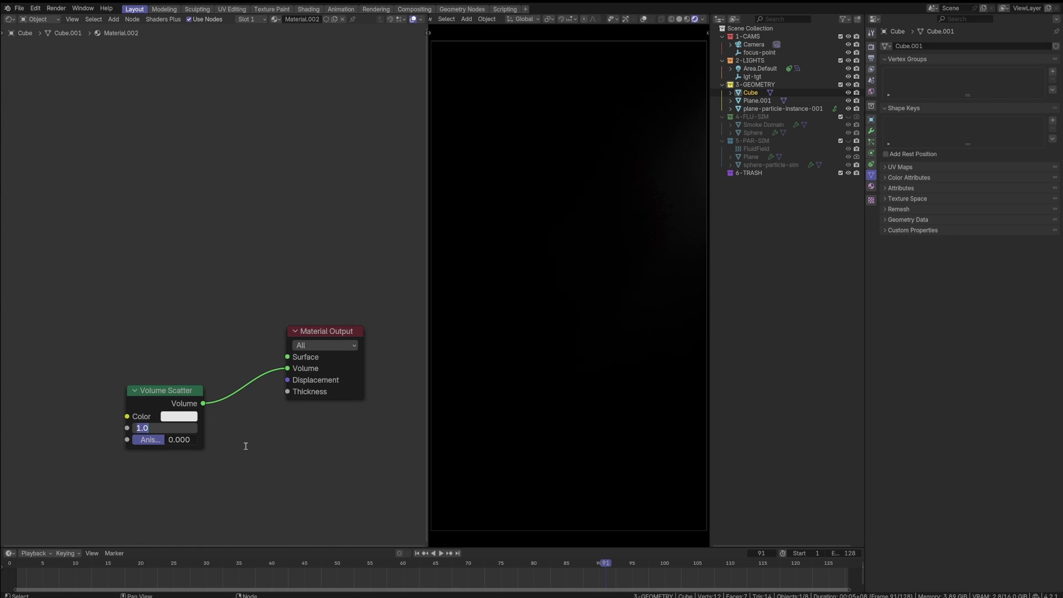
pyautogui.write('0.1')
pyautogui.press('Return')
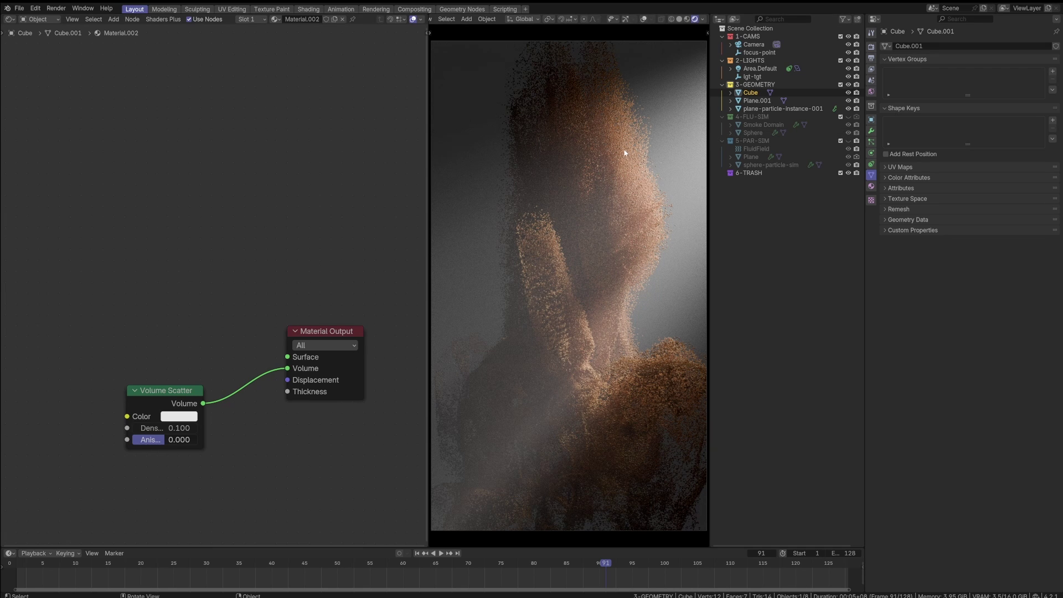
# - Try Volume Scatter densities of 0.01 and 0.005 on the cube
pyautogui.click(164, 427)
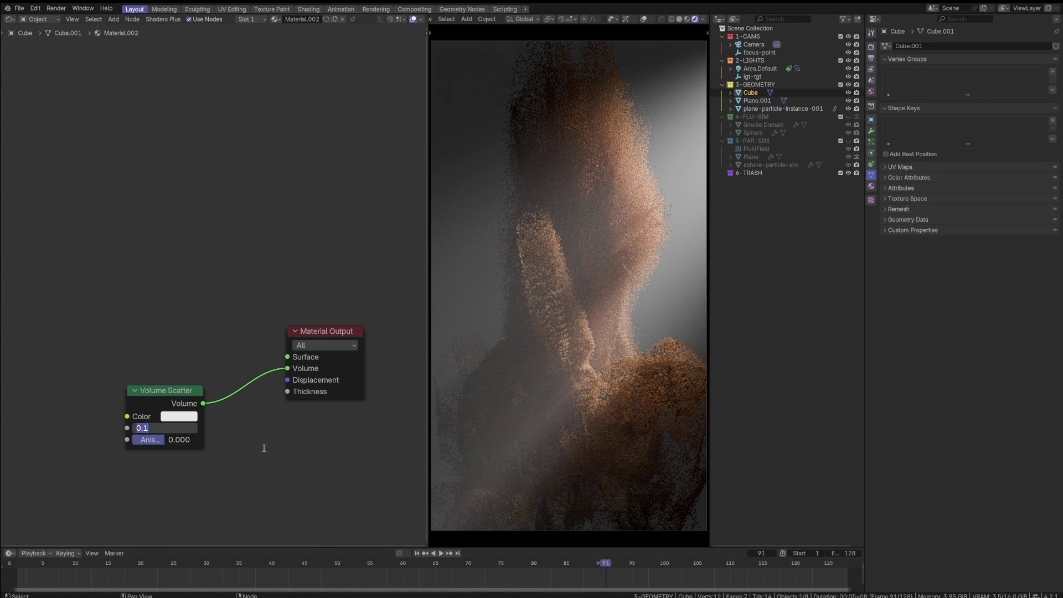
pyautogui.write('0.01')
pyautogui.press('Return')
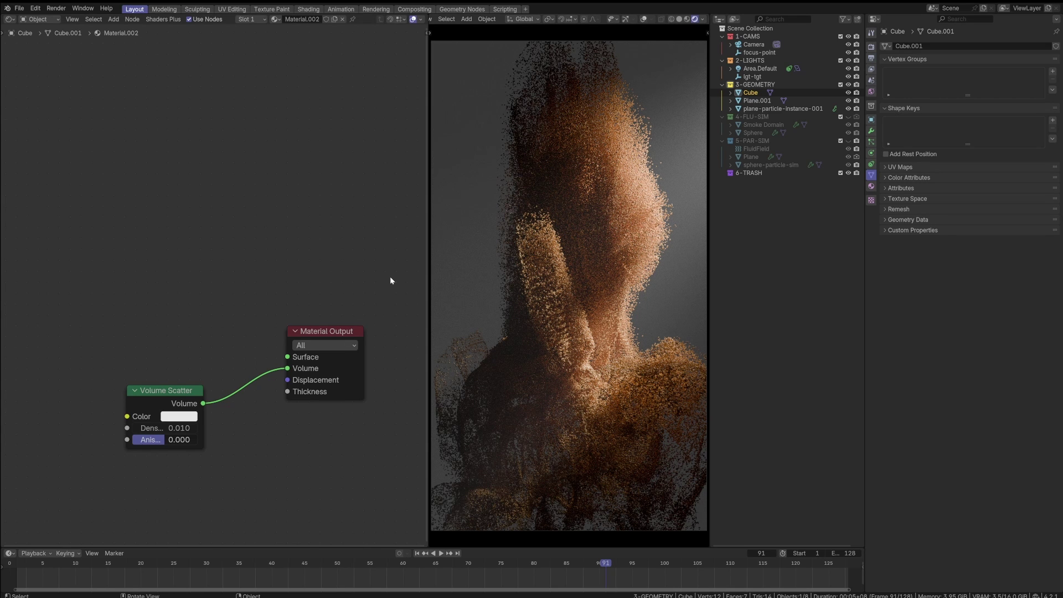
pyautogui.click(186, 429)
pyautogui.write('0.005')
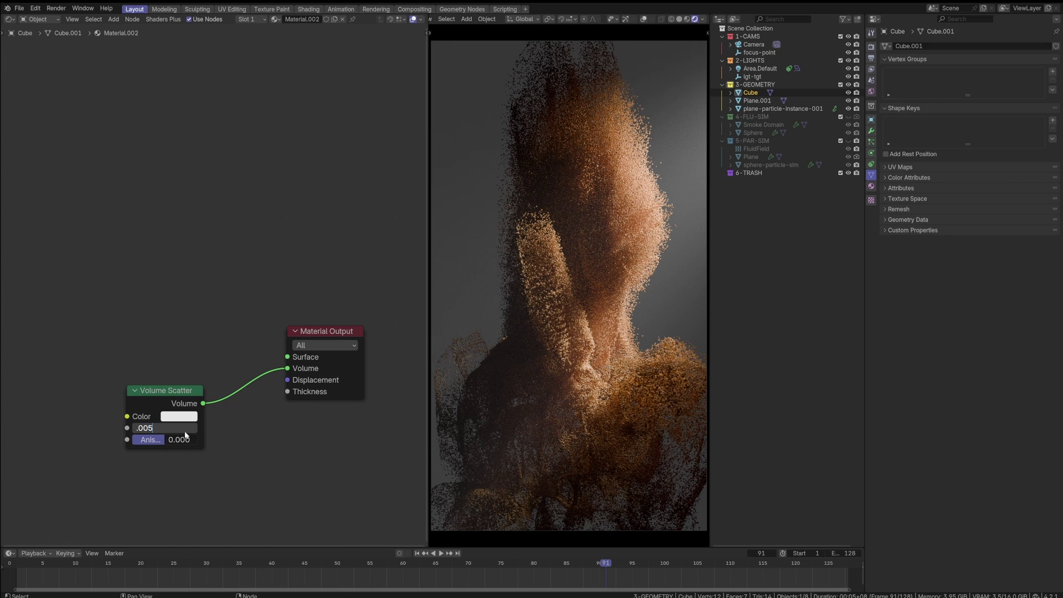
pyautogui.press('Return')
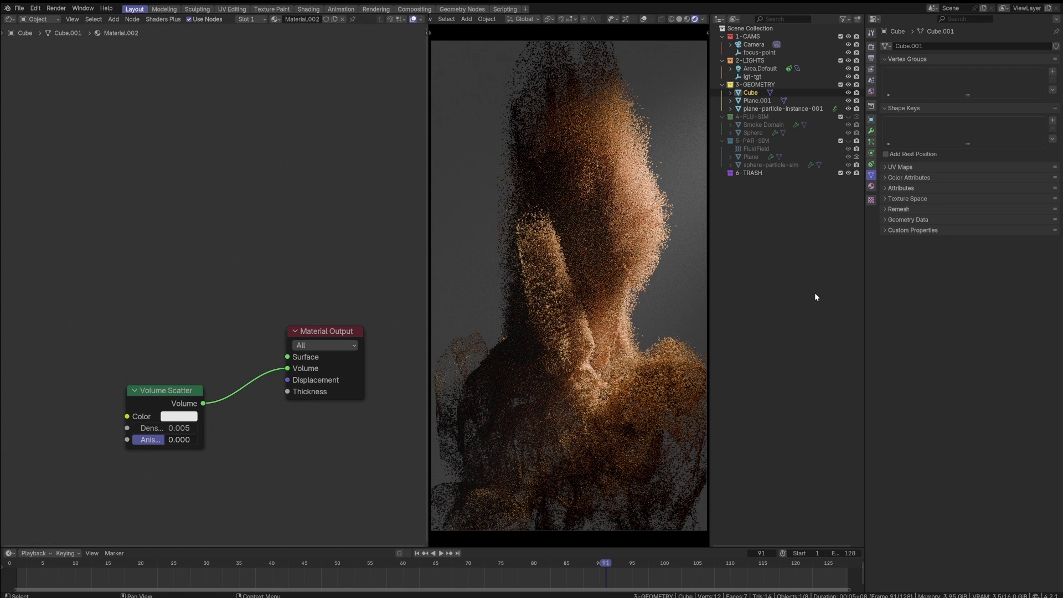
# - Hide the cube and show it again to compare the render with and without the volume scatter
pyautogui.click(815, 293)
pyautogui.click(788, 91)
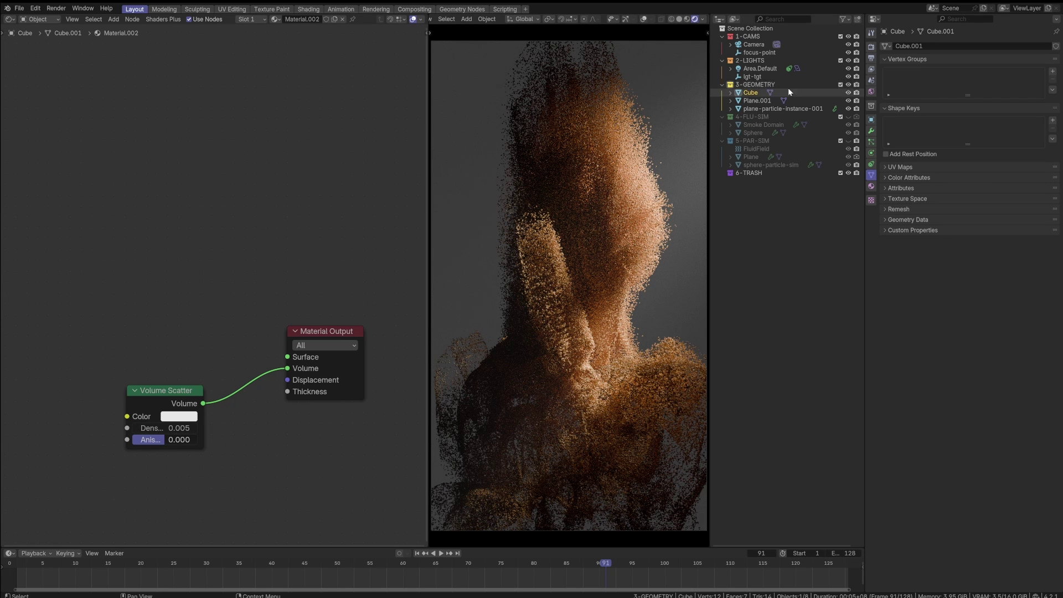
pyautogui.click(848, 92)
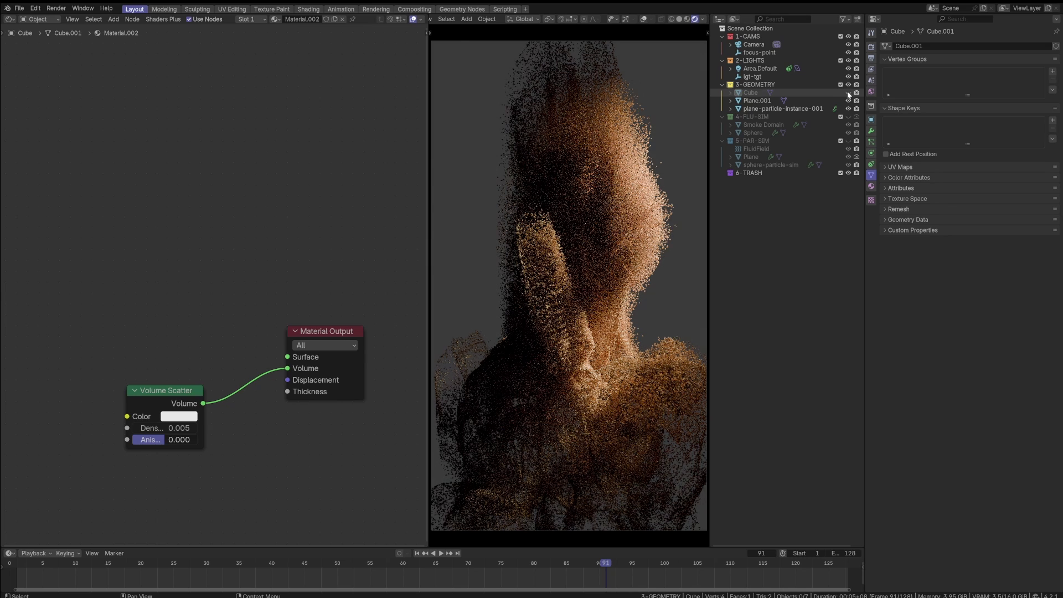
pyautogui.click(848, 93)
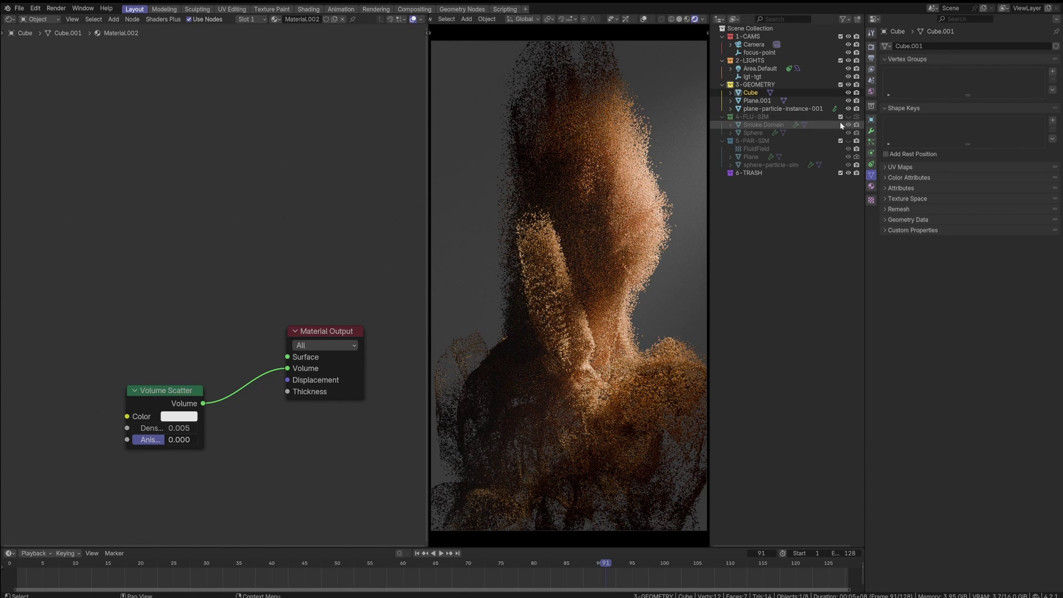
# - Rename the backdrop object Plane.001 as background
pyautogui.click(839, 100)
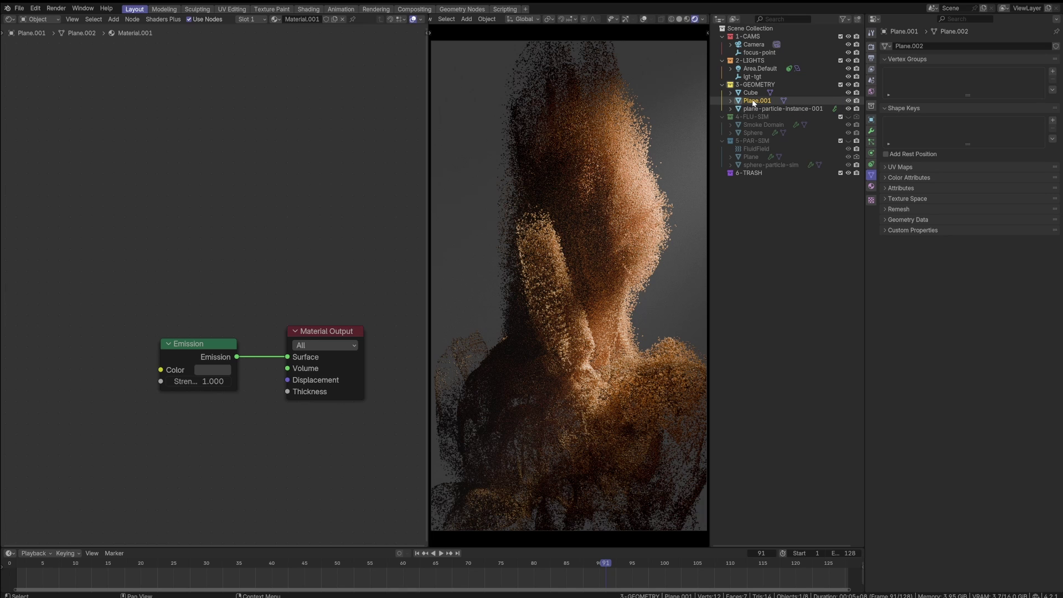
pyautogui.doubleClick(753, 101)
pyautogui.write('back')
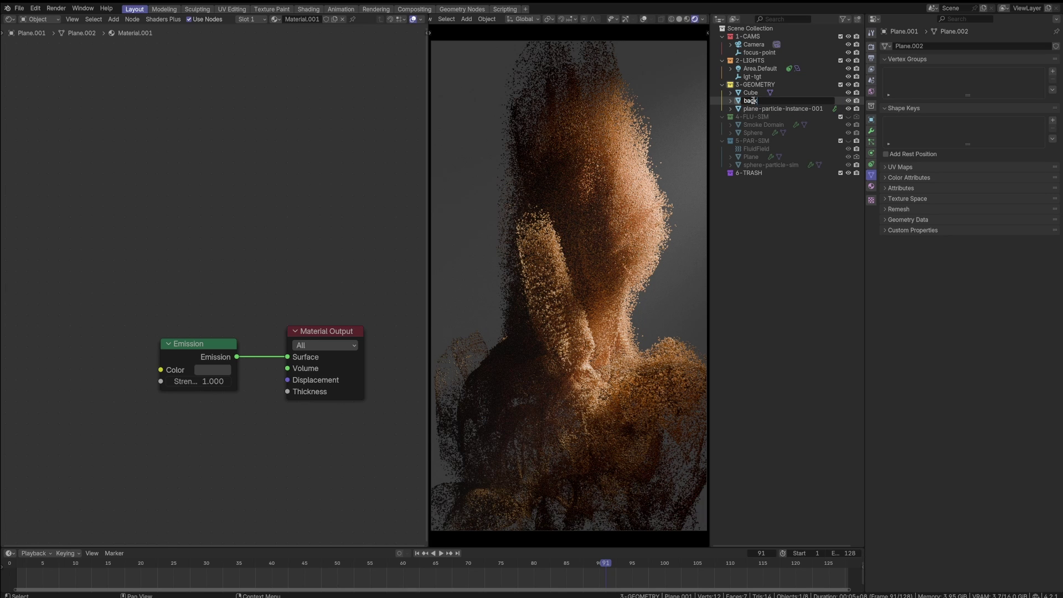
pyautogui.write('ground')
pyautogui.press('Return')
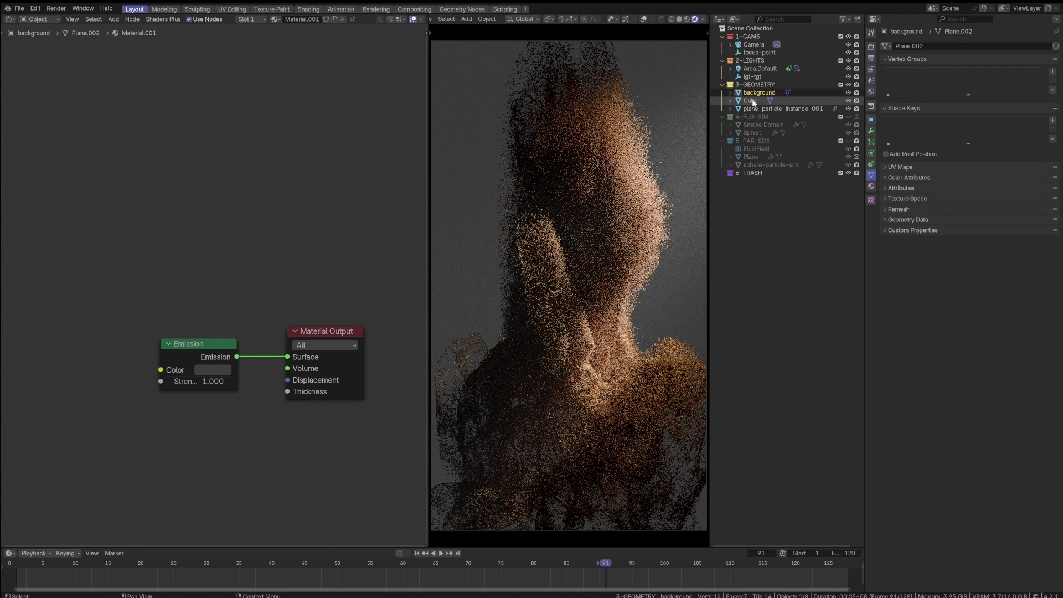
# - Rename the volume scatter cube as volume
pyautogui.click(753, 101)
pyautogui.doubleClick(754, 101)
pyautogui.write('vol')
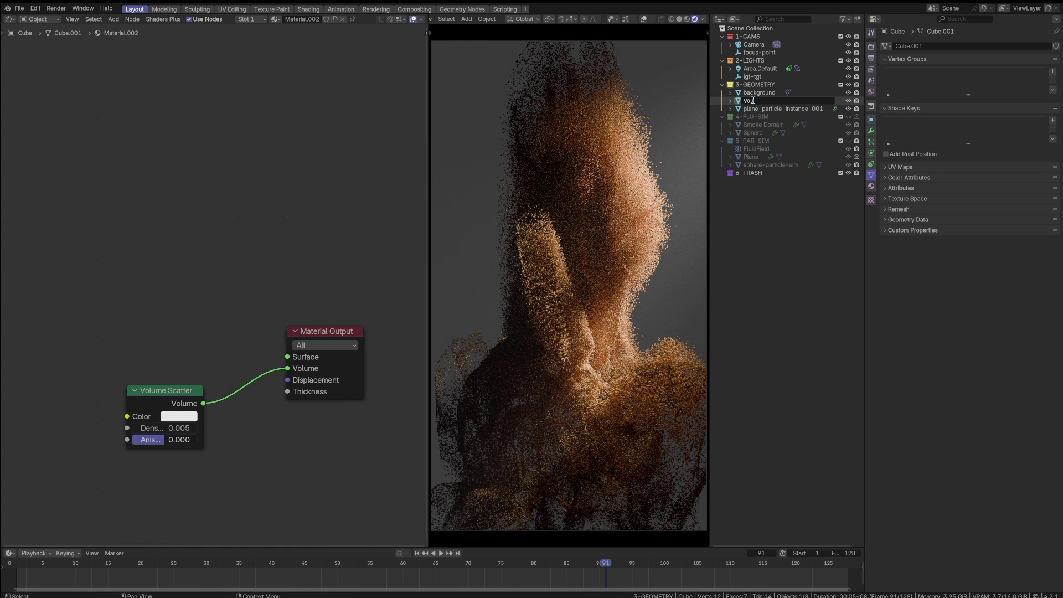
pyautogui.press('BackSpace')
pyautogui.press('BackSpace')
pyautogui.press('BackSpace')
pyautogui.write('volume')
pyautogui.press('Return')
# - Hide the background plane in the viewport
pyautogui.click(759, 92)
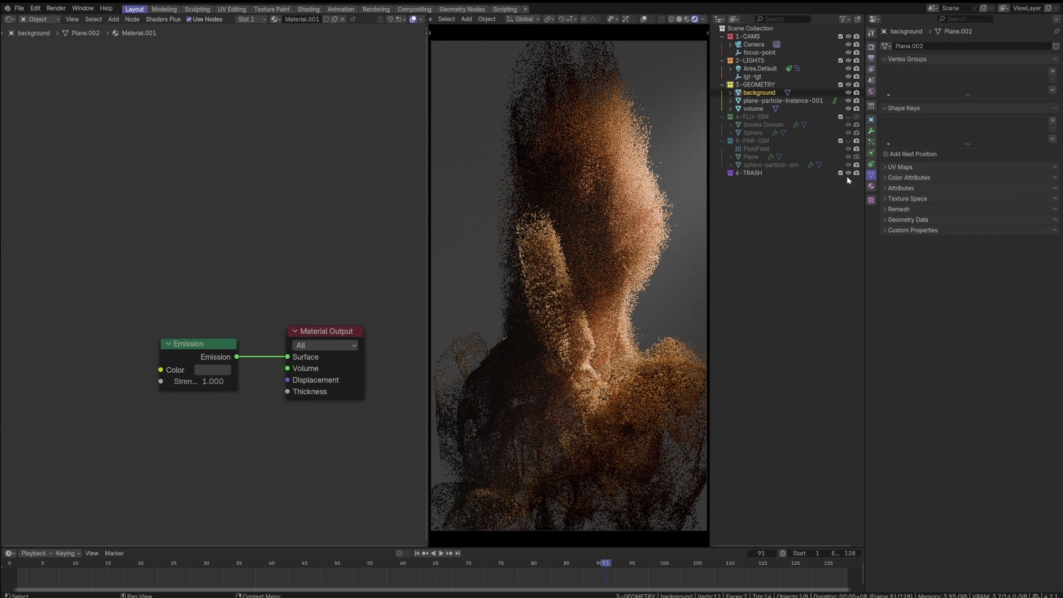
pyautogui.click(848, 92)
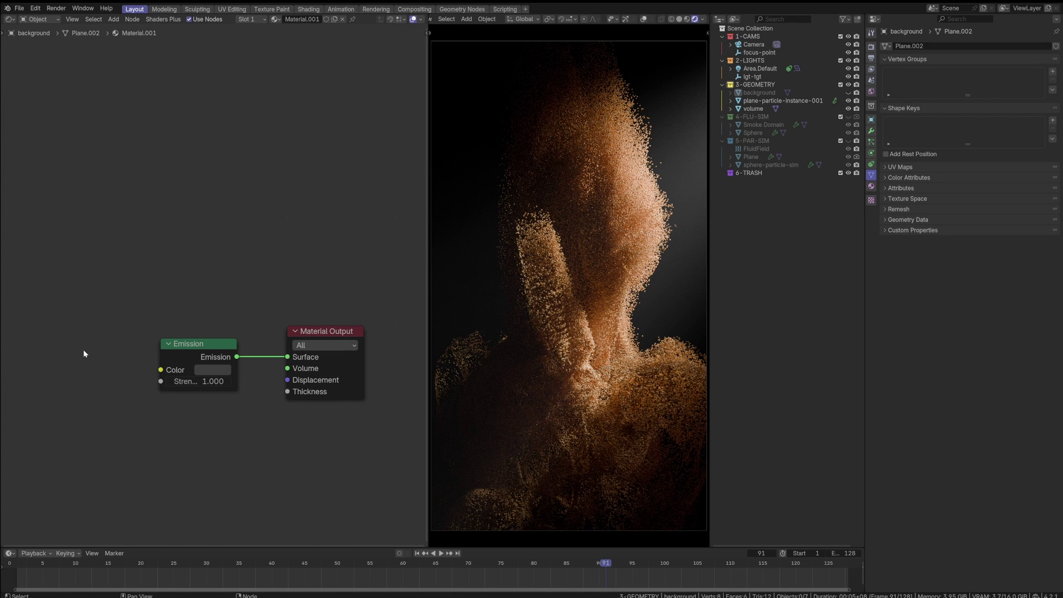
pyautogui.moveTo(76, 327); pyautogui.dragTo(384, 474)
pyautogui.click(217, 407)
# - Try a Volume Scatter density of 0.002 on the volume object and settle on 0.003
pyautogui.click(751, 109)
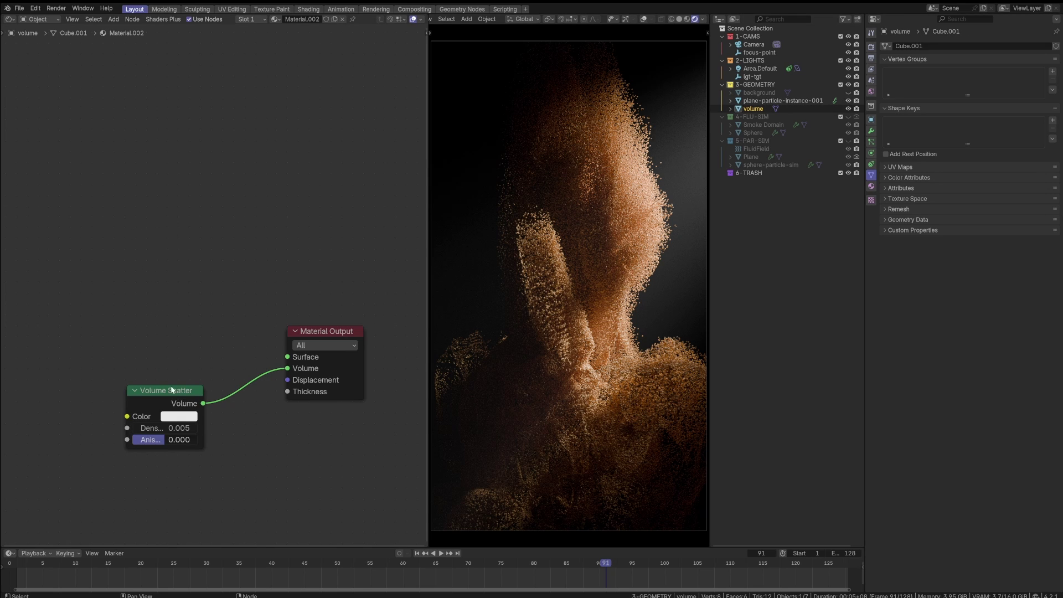
pyautogui.click(164, 428)
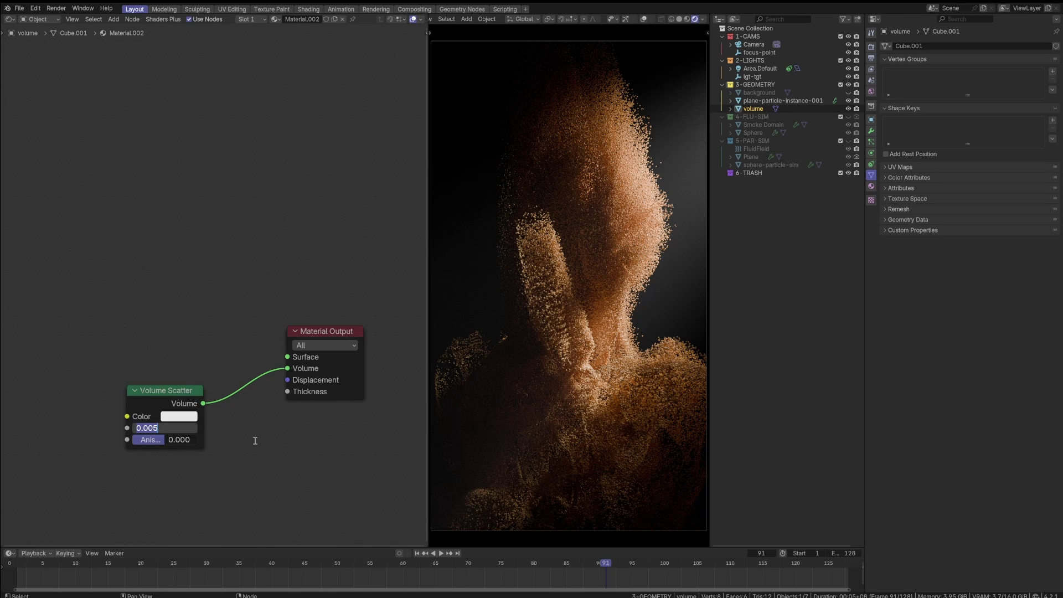
pyautogui.write('.002')
pyautogui.press('Return')
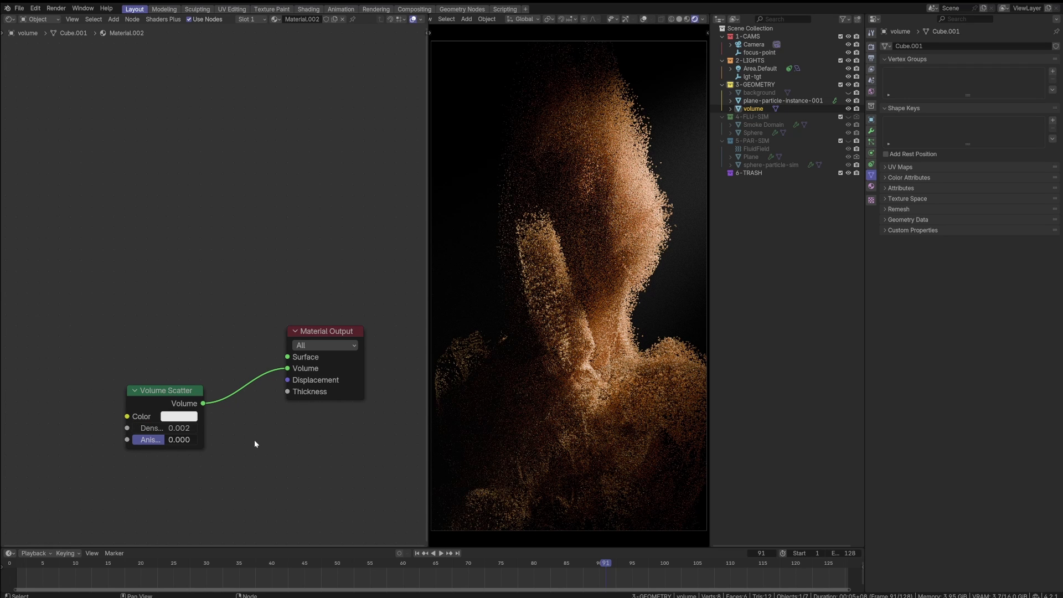
pyautogui.click(175, 427)
pyautogui.write('.003')
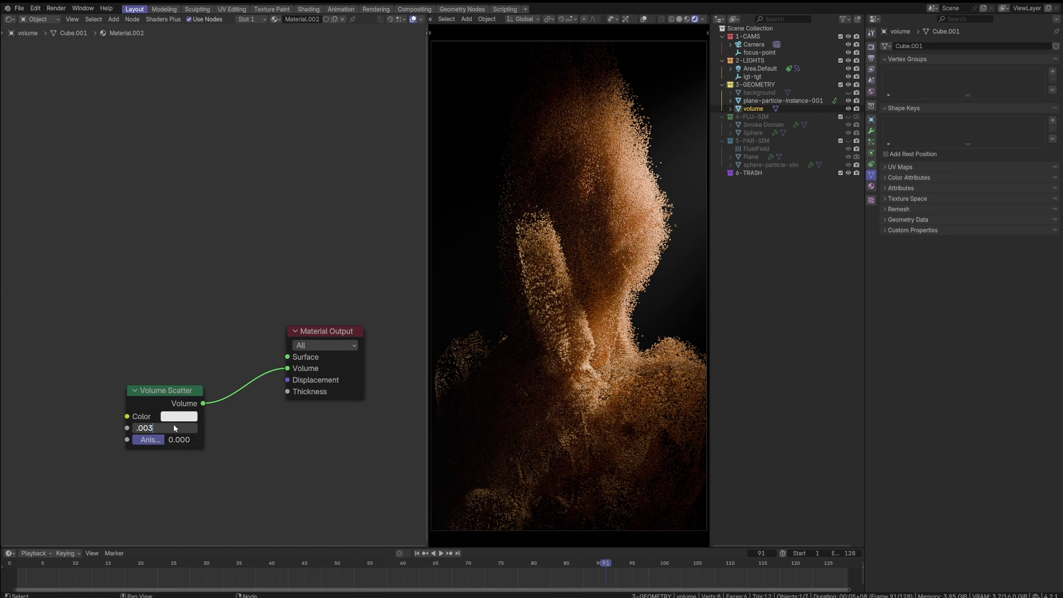
pyautogui.press('Return')
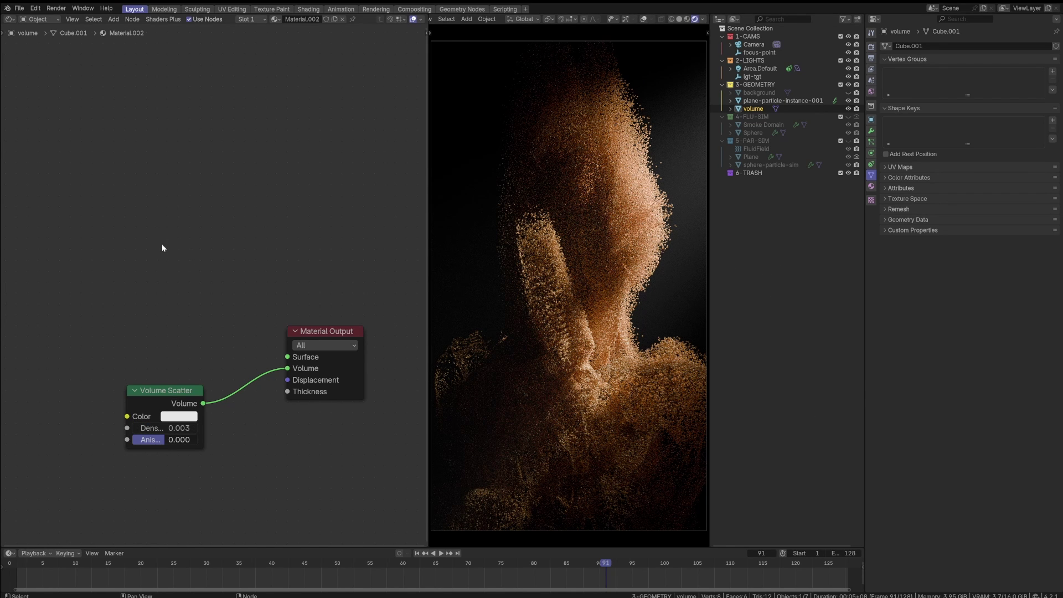
pyautogui.moveTo(136, 270); pyautogui.dragTo(335, 332)
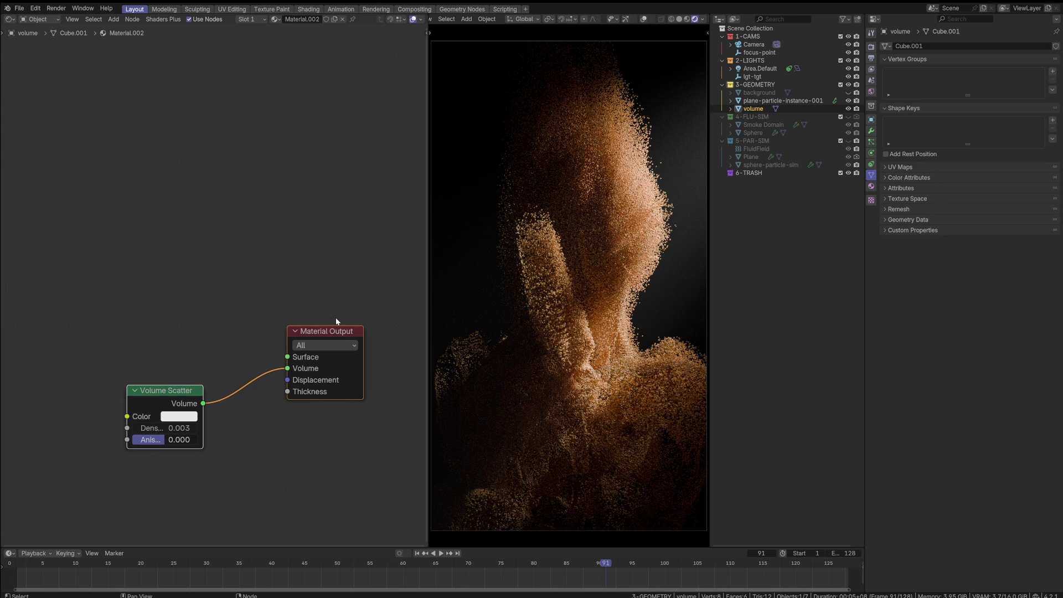
pyautogui.click(314, 215)
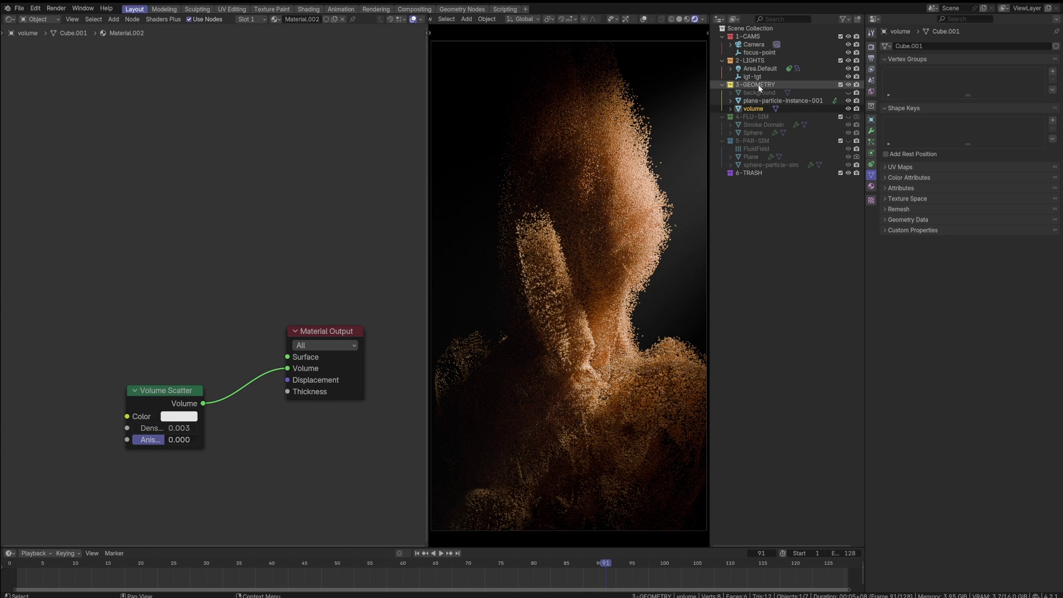
# - Change the area light's customization to Scrim and set its beam spread to 32°
pyautogui.click(761, 70)
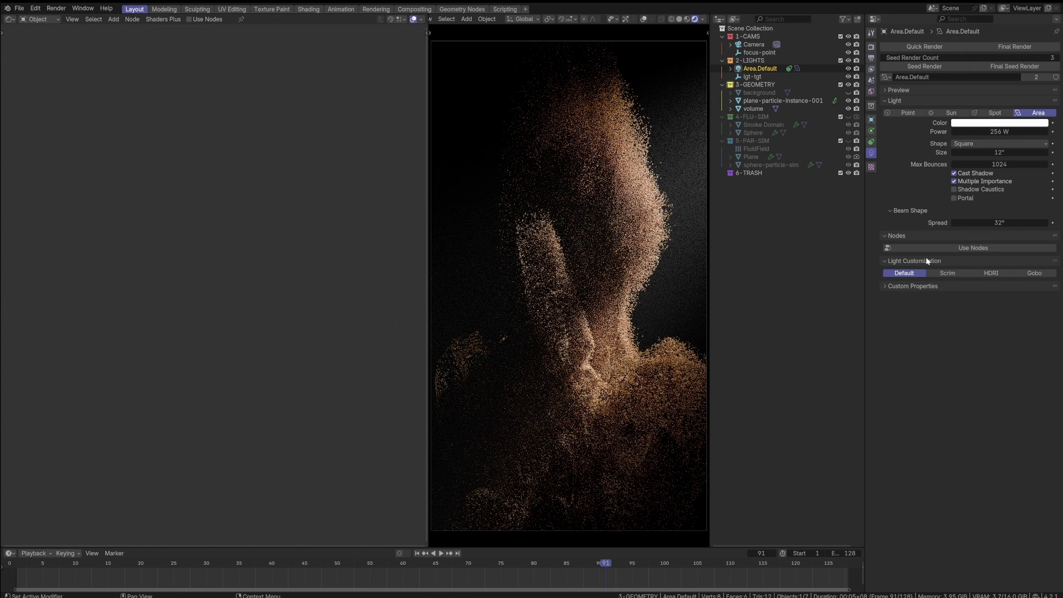
pyautogui.click(950, 274)
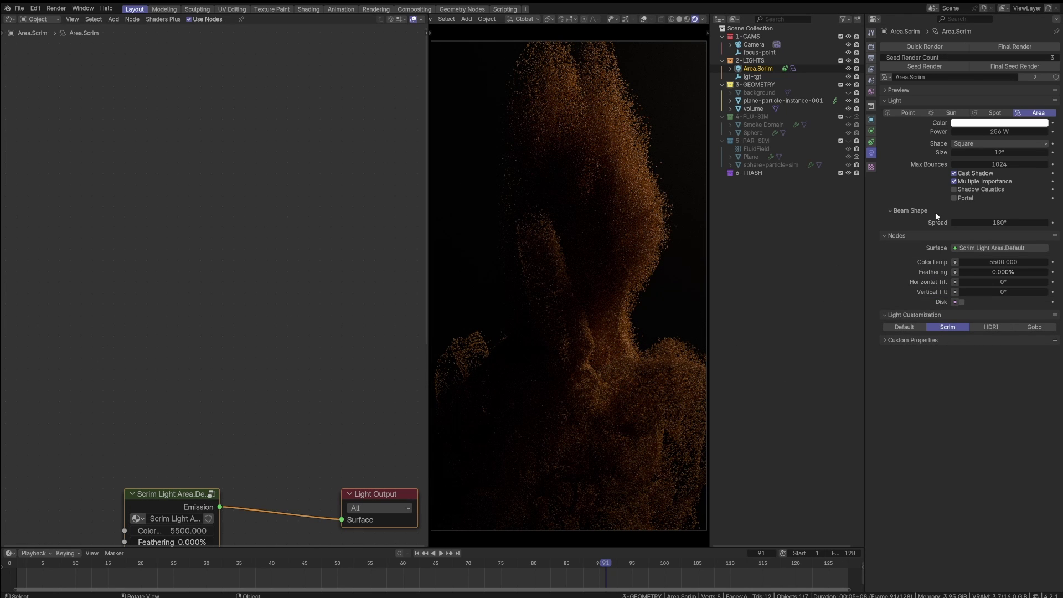
pyautogui.click(991, 222)
pyautogui.write('32')
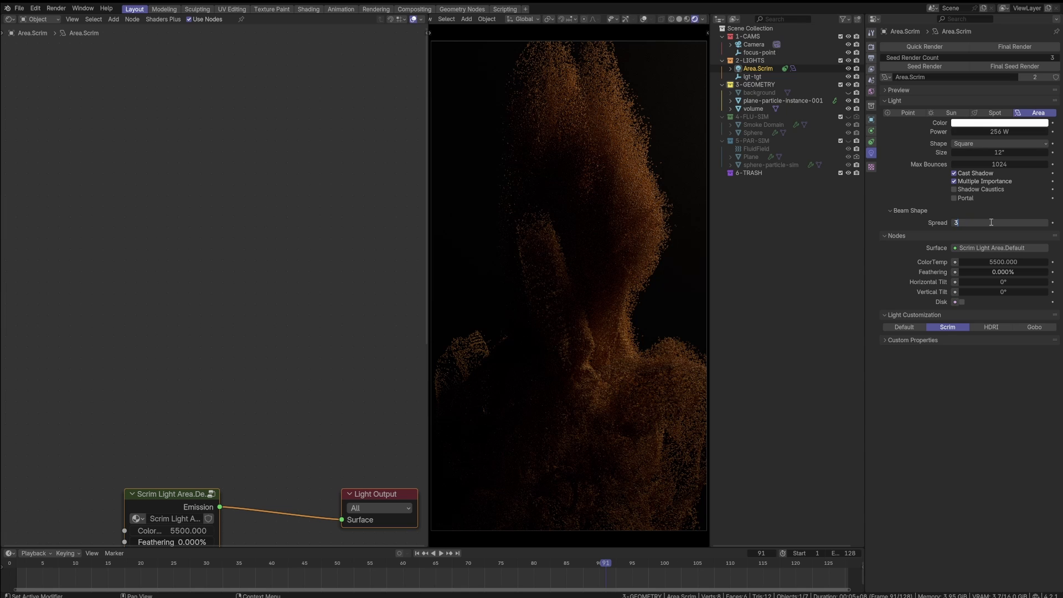
pyautogui.press('Return')
pyautogui.moveTo(113, 258); pyautogui.dragTo(105, 135, button='middle')
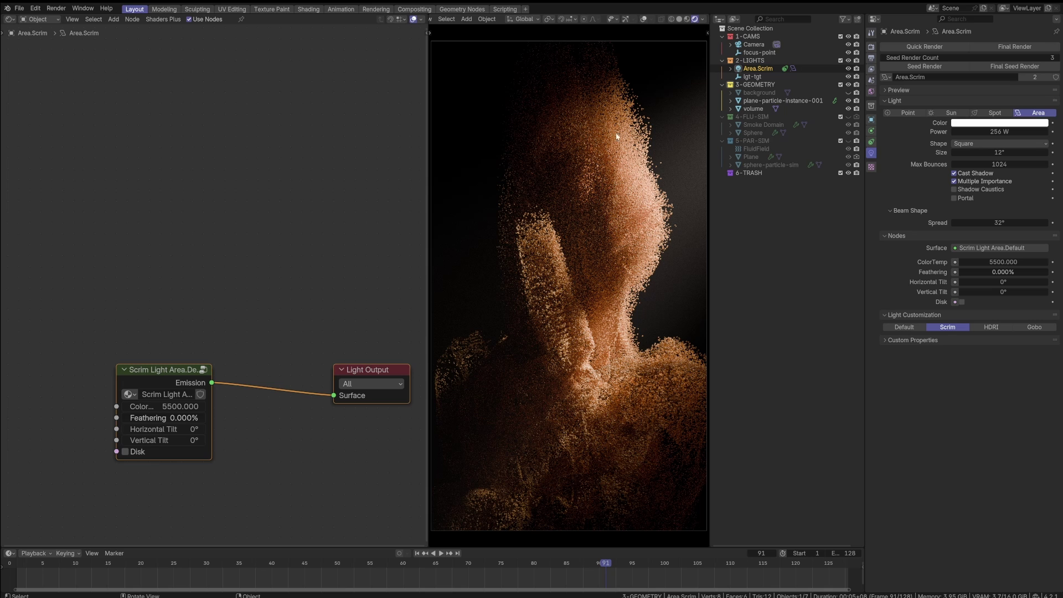
pyautogui.moveTo(242, 234); pyautogui.dragTo(196, 165, button='middle')
pyautogui.moveTo(198, 210); pyautogui.dragTo(220, 188, button='middle')
pyautogui.scroll(-2, 191, 201)
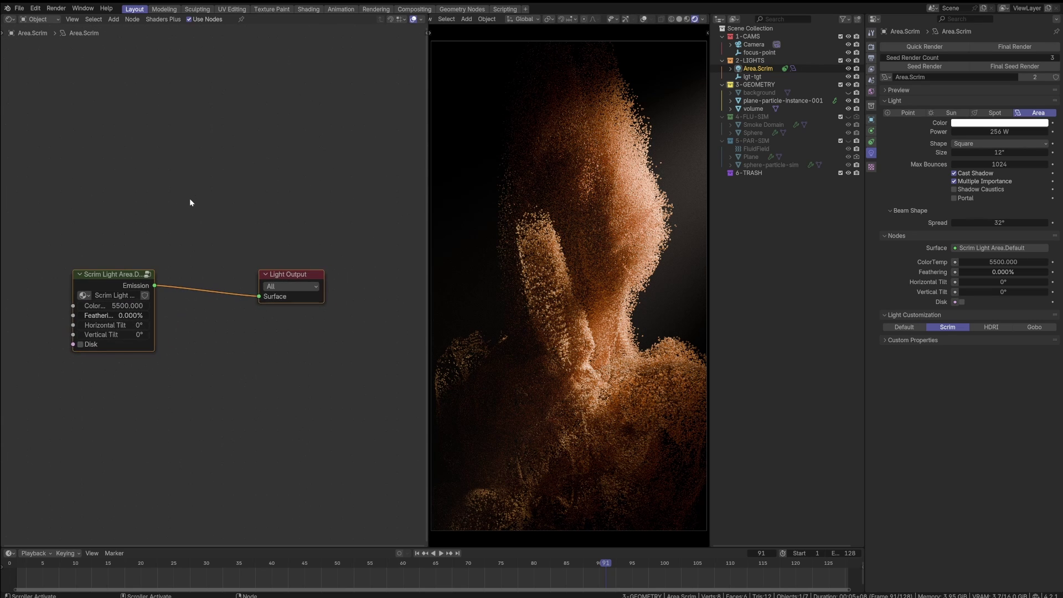
pyautogui.scroll(3, 191, 201)
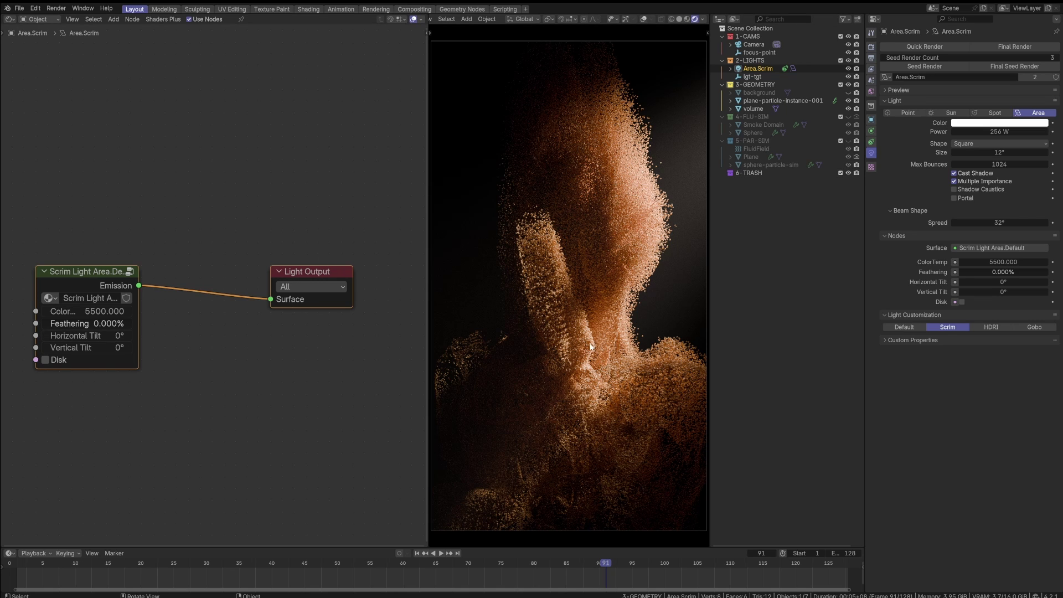
# - Try the Khronos PBR Neutral view transform in the scene's color management and restore AgX
pyautogui.click(871, 46)
pyautogui.click(922, 319)
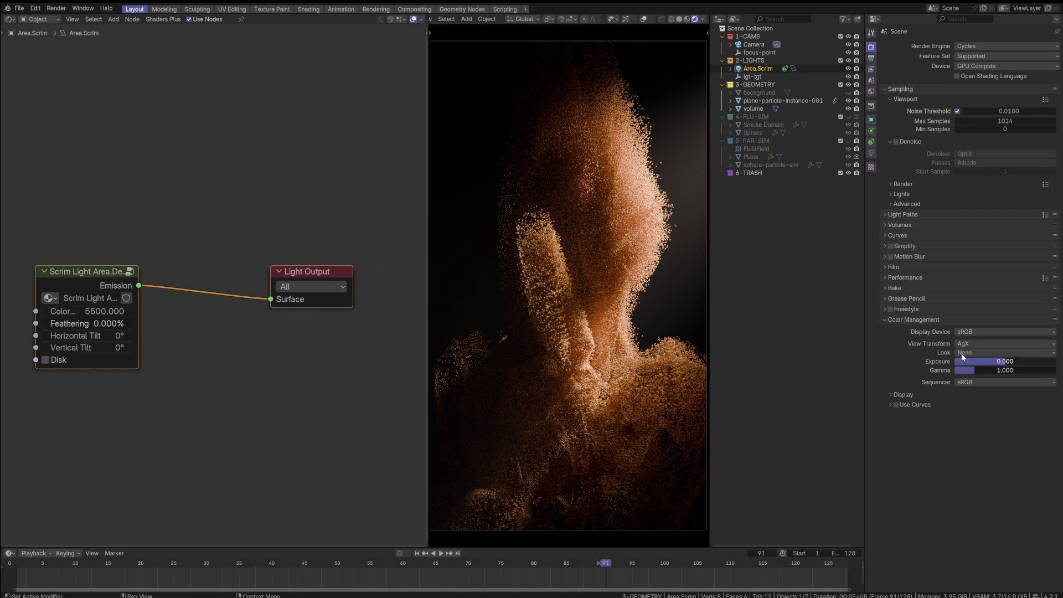
pyautogui.click(962, 344)
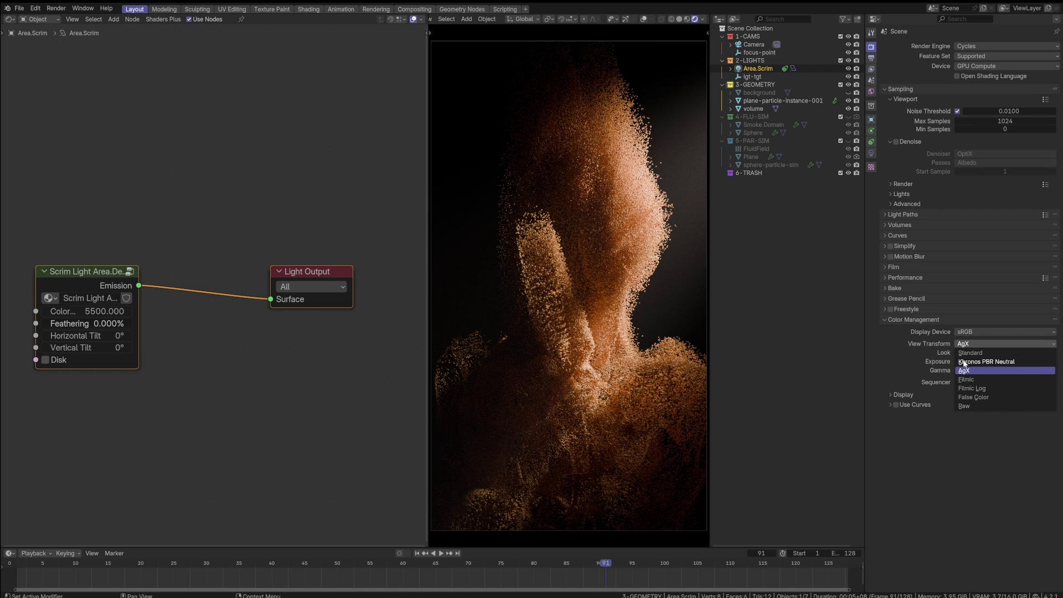
pyautogui.click(963, 344)
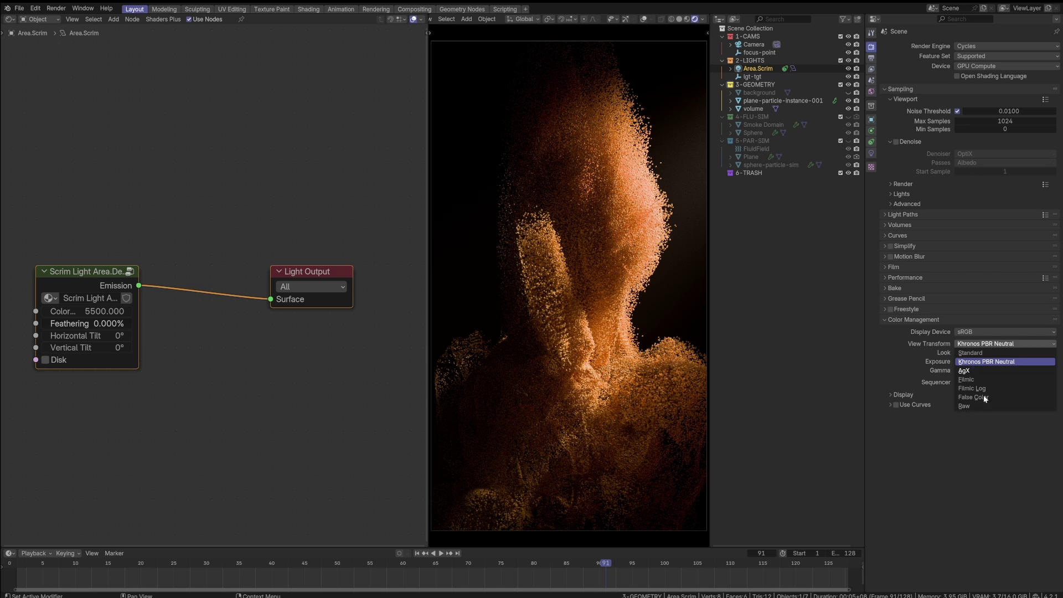
pyautogui.click(973, 364)
# - Try the High Contrast, Base Contrast and Punchy looks in color management and return the look to None
pyautogui.click(977, 353)
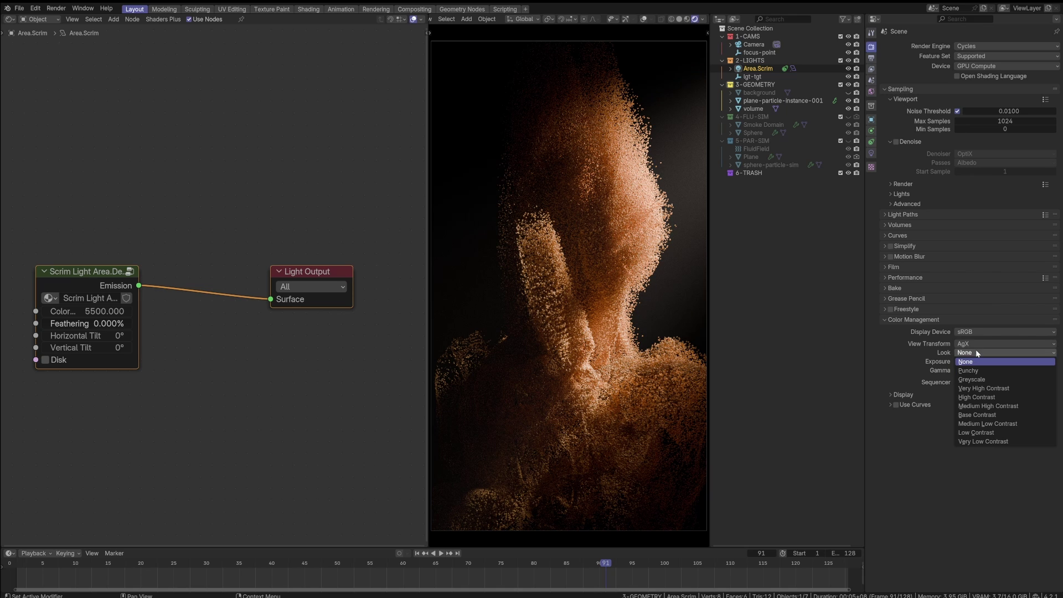
pyautogui.click(976, 397)
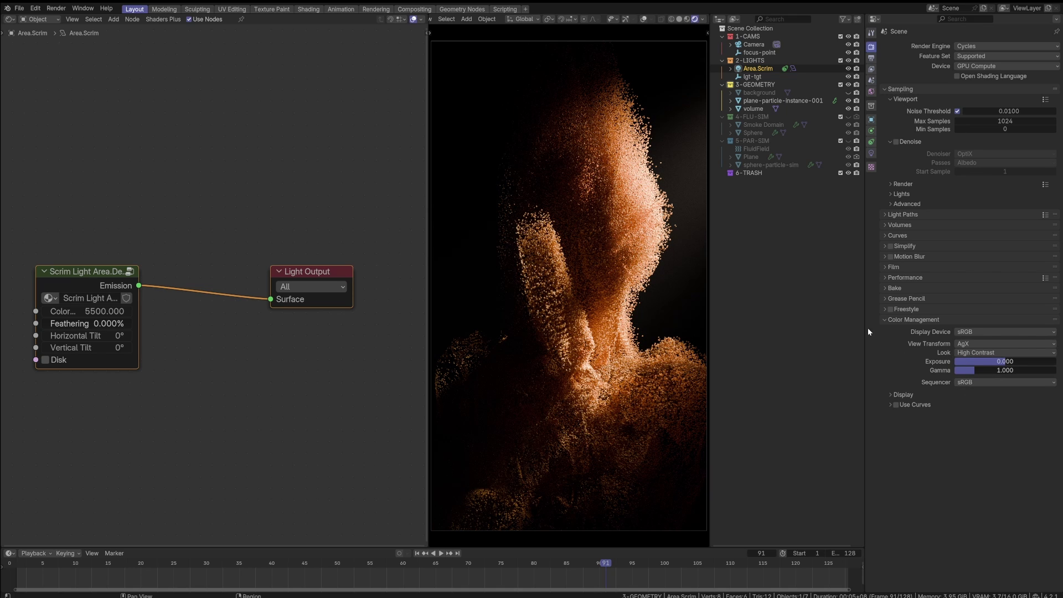
pyautogui.click(969, 353)
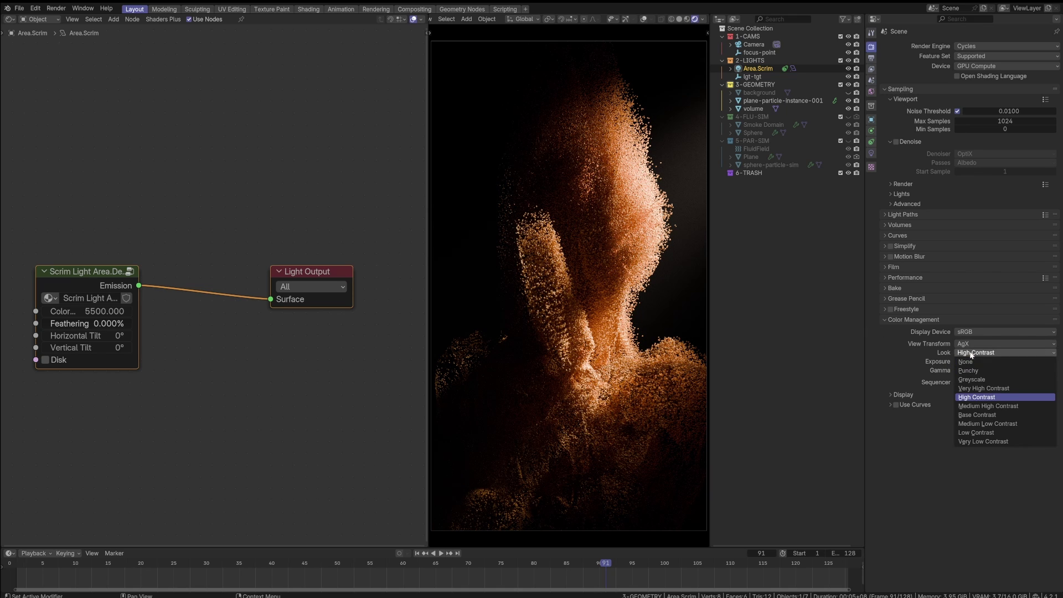
pyautogui.click(969, 412)
pyautogui.click(967, 353)
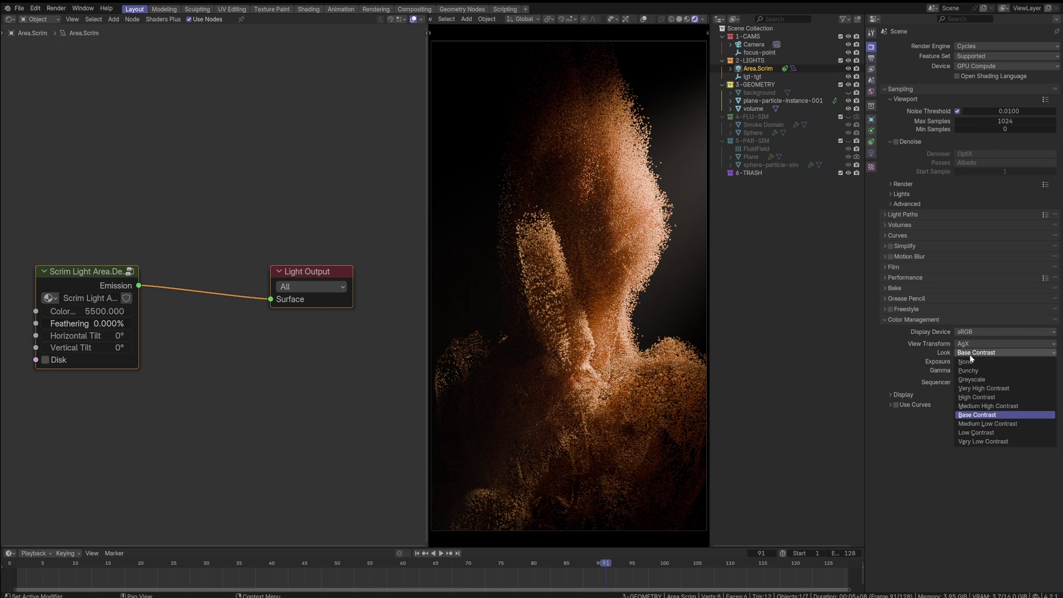
pyautogui.click(953, 361)
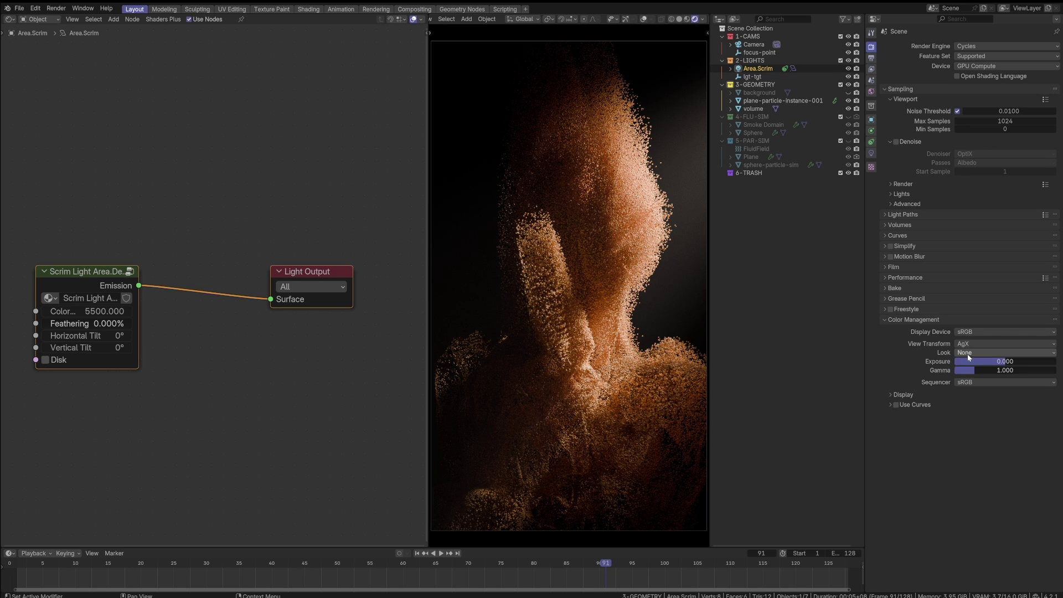
pyautogui.click(968, 353)
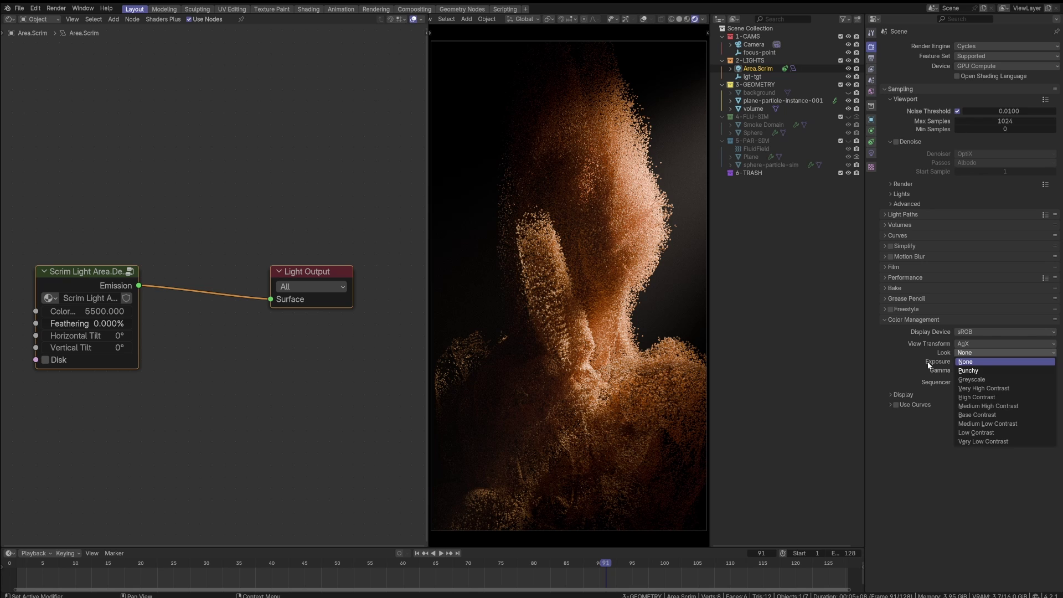
pyautogui.press('p')
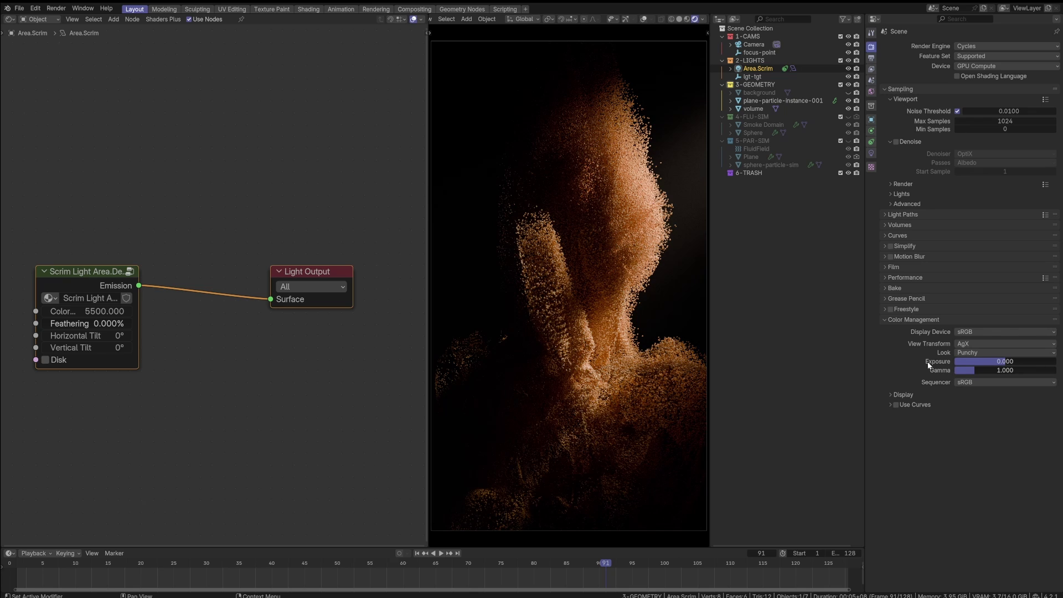
pyautogui.click(961, 353)
pyautogui.click(963, 362)
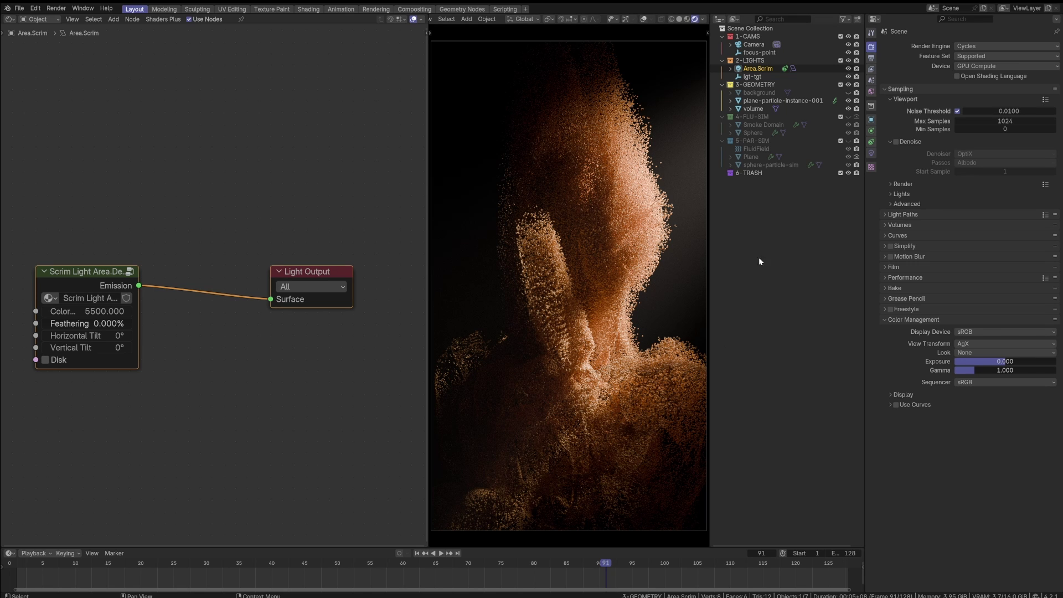
# - Deselect the light, turn the shader node editor into a 3D viewport and slightly widen the rendered view beside it
pyautogui.click(127, 154)
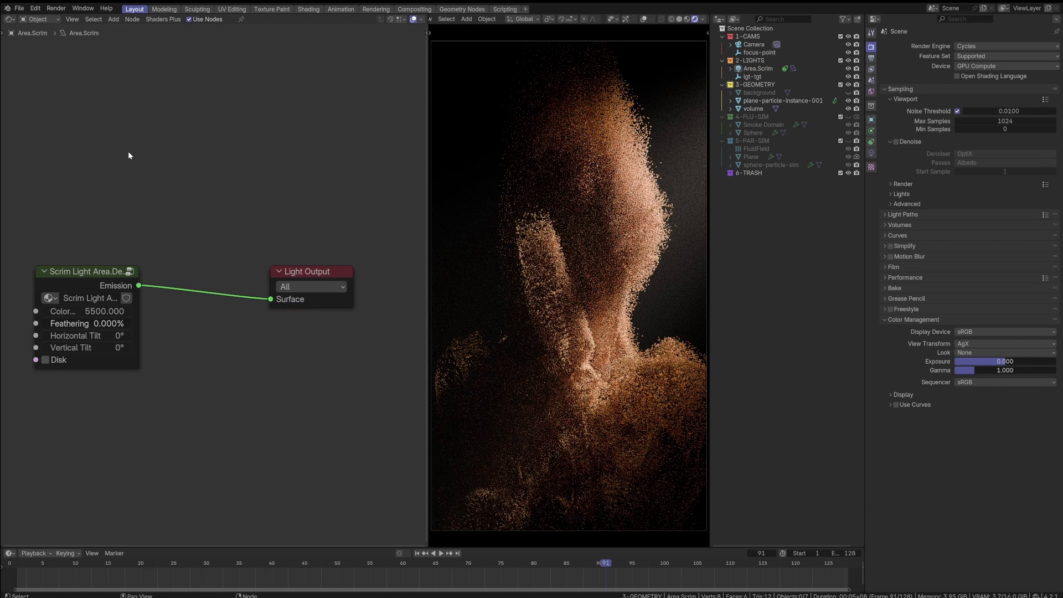
pyautogui.click(9, 18)
pyautogui.click(28, 41)
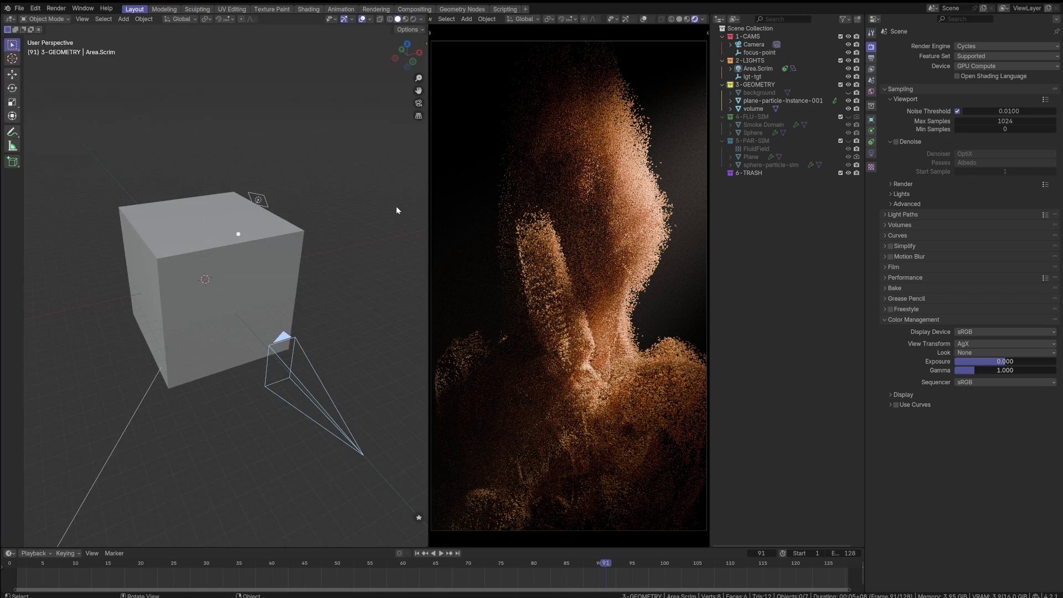
pyautogui.moveTo(428, 189); pyautogui.dragTo(421, 189)
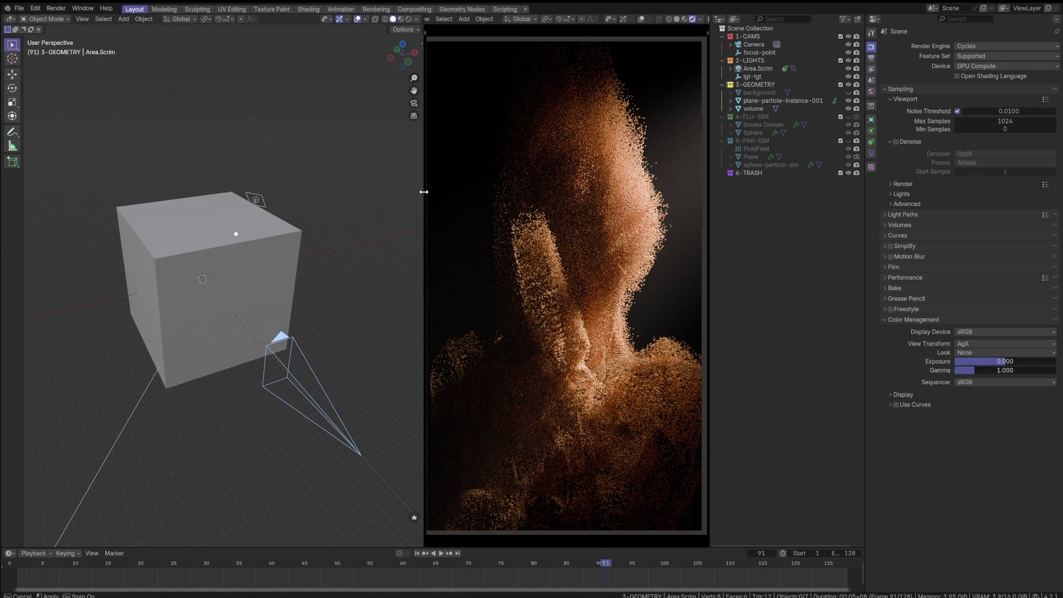
# - Enable the Final LUT compositor for the rendered view and apply a LUT with the AgX Base sRGB color space
pyautogui.press('n')
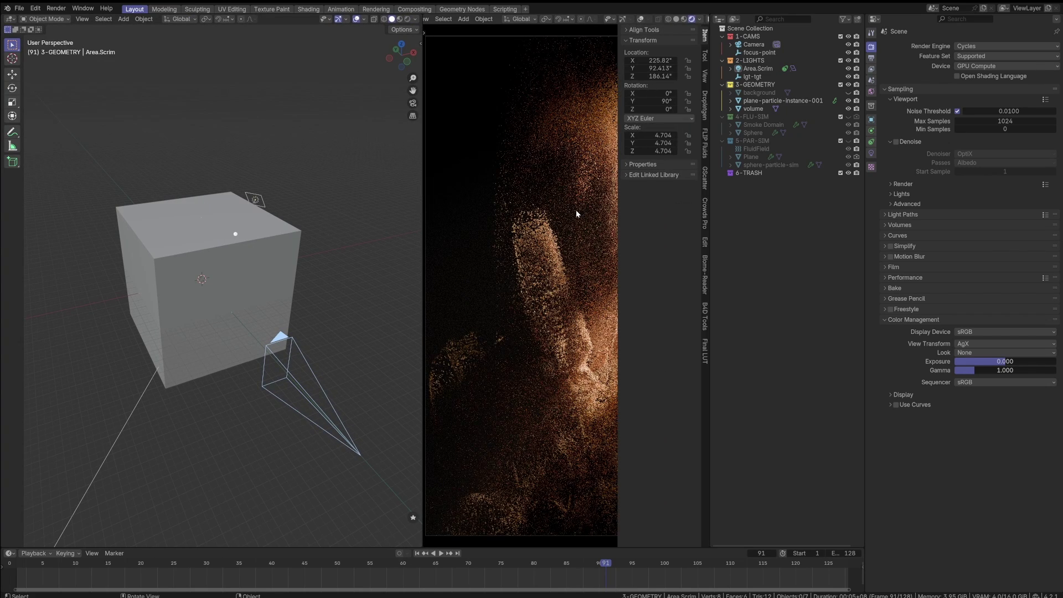
pyautogui.click(703, 347)
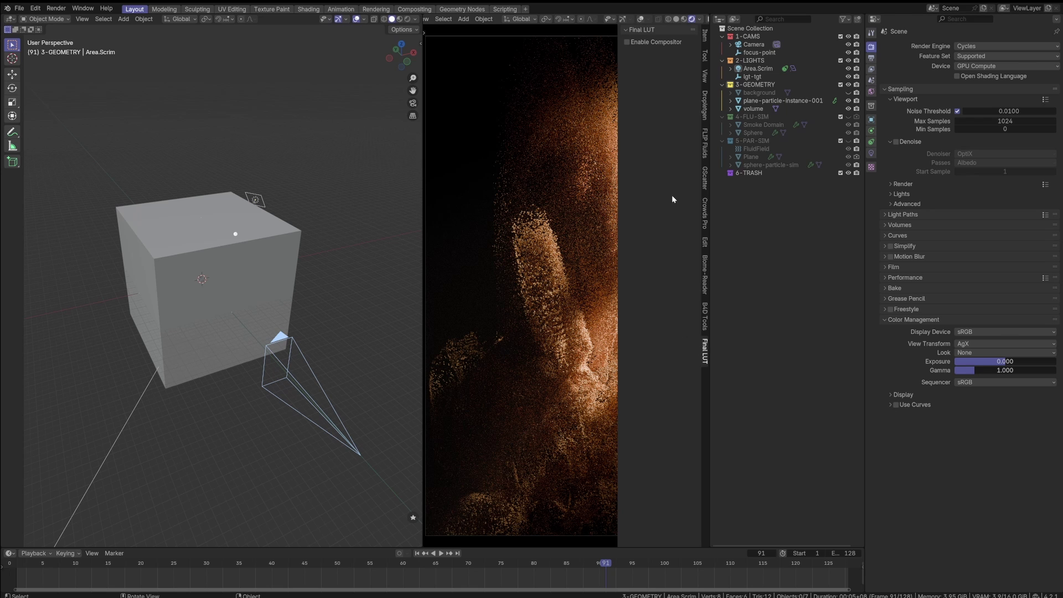
pyautogui.click(627, 42)
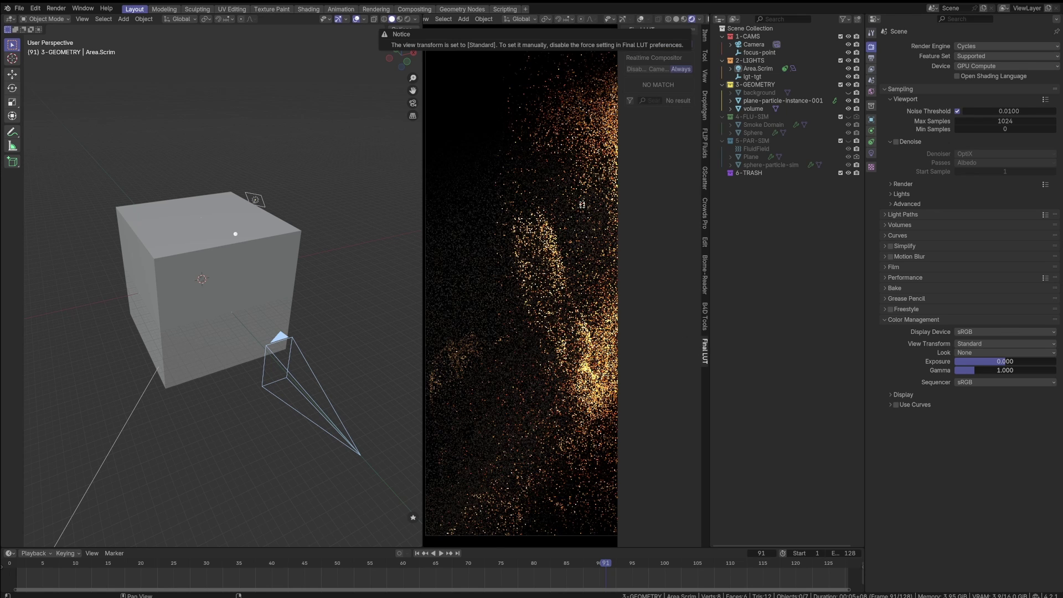
pyautogui.click(642, 119)
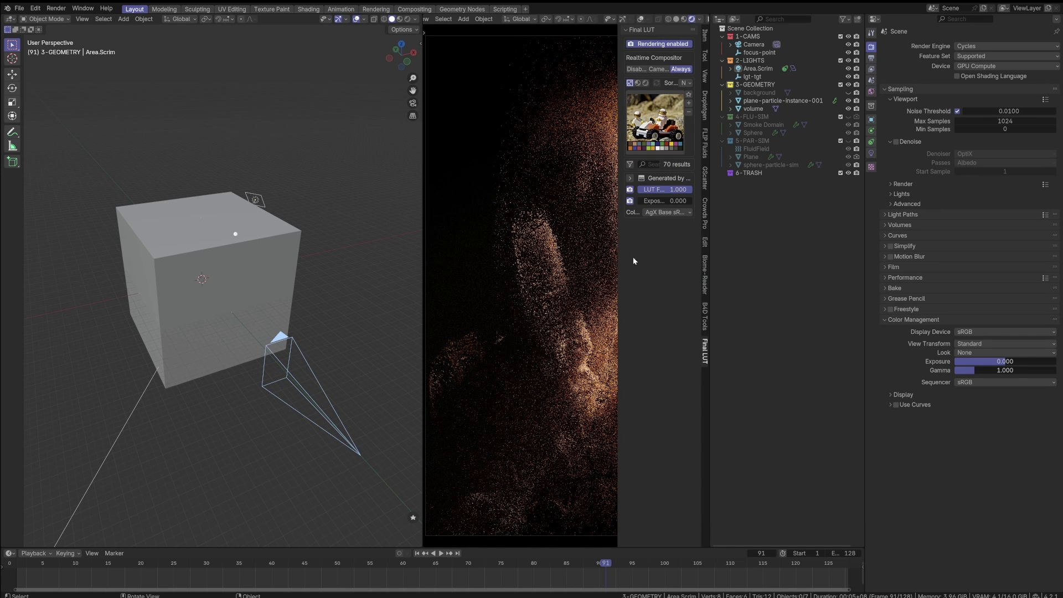
pyautogui.press('n')
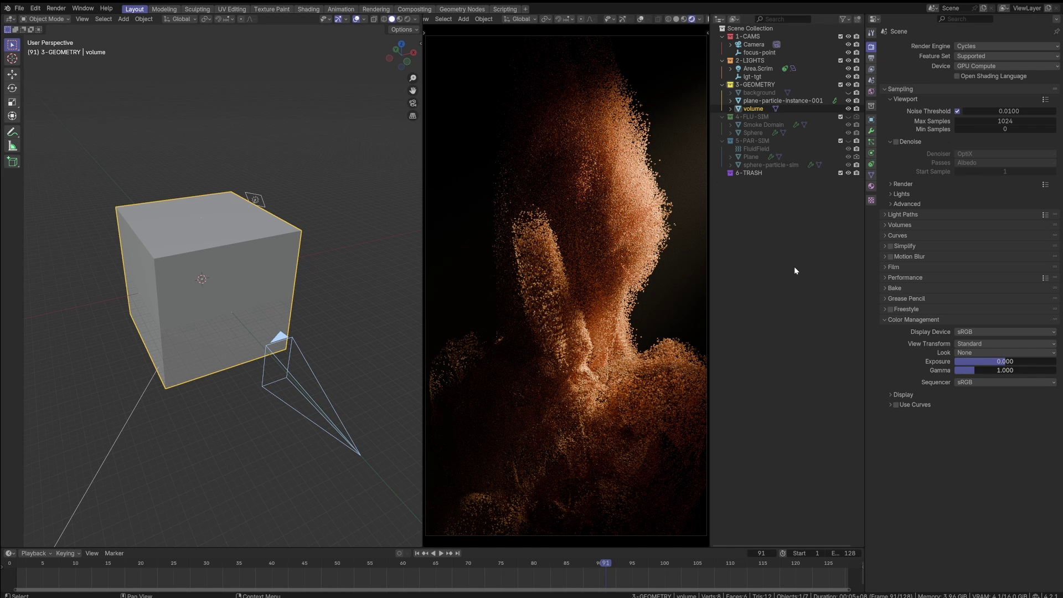
# - Switch the solid 3D viewport to the Compositor and move the Render Layers node away from the Final LUT frame
pyautogui.click(178, 195)
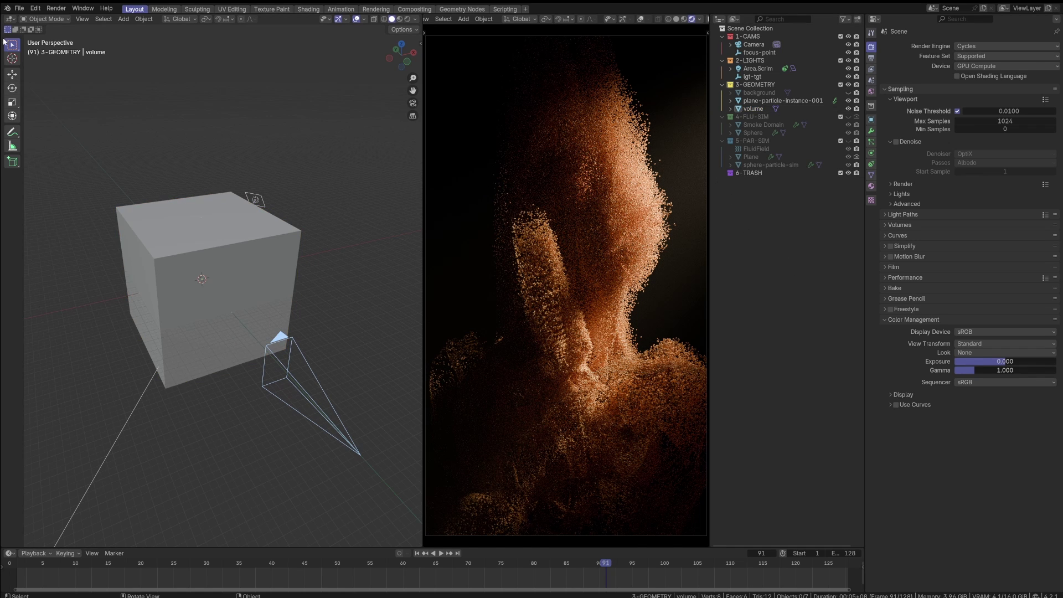
pyautogui.click(10, 19)
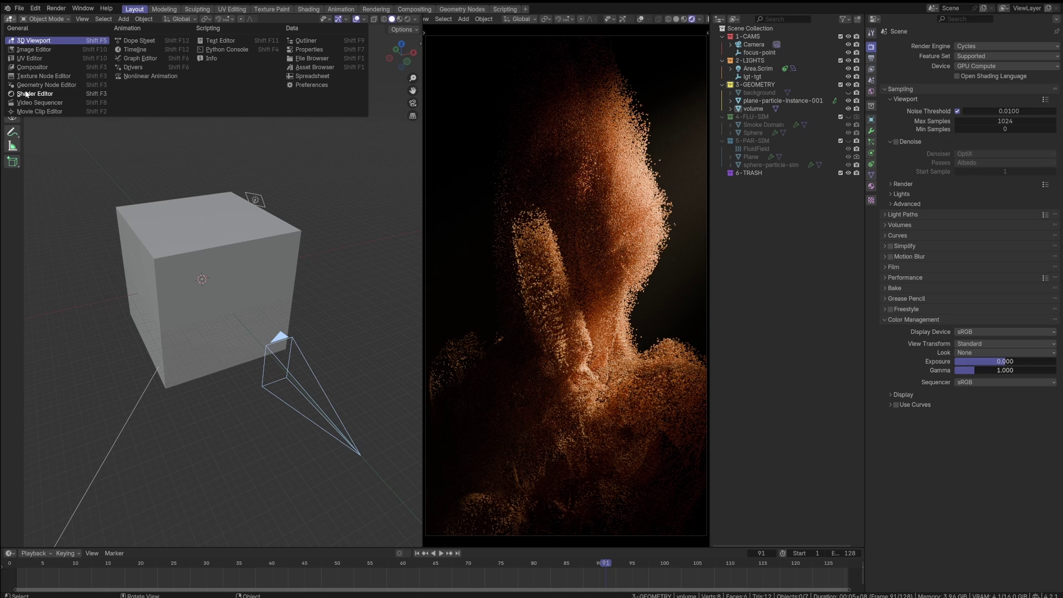
pyautogui.click(32, 67)
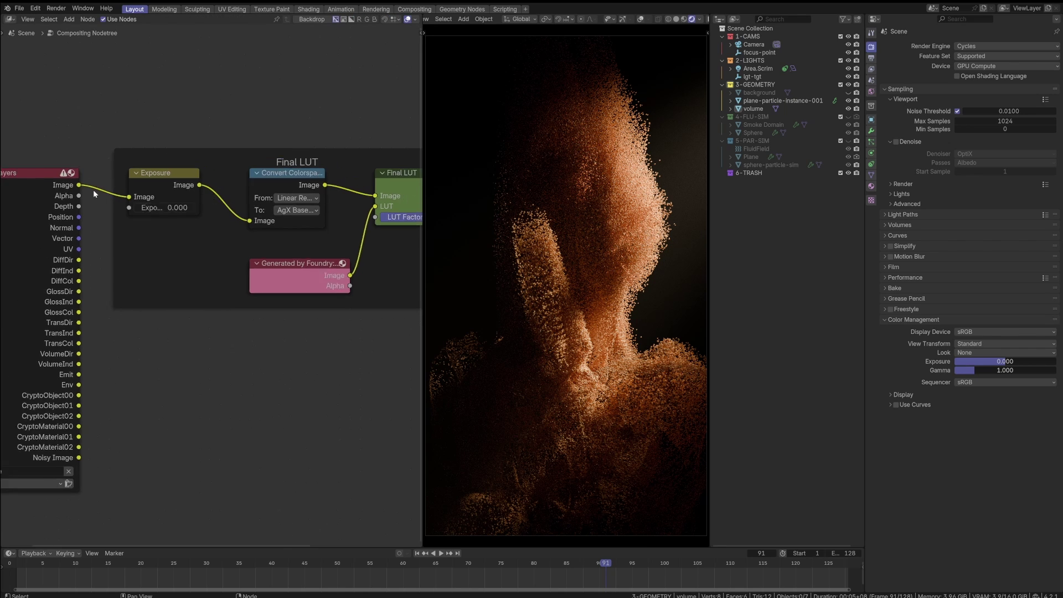
pyautogui.scroll(-4, 94, 193)
pyautogui.moveTo(95, 194); pyautogui.dragTo(203, 144, button='middle')
pyautogui.moveTo(158, 174); pyautogui.dragTo(60, 156)
pyautogui.moveTo(138, 200); pyautogui.dragTo(96, 208, button='middle')
pyautogui.moveTo(345, 223); pyautogui.dragTo(227, 238, button='middle')
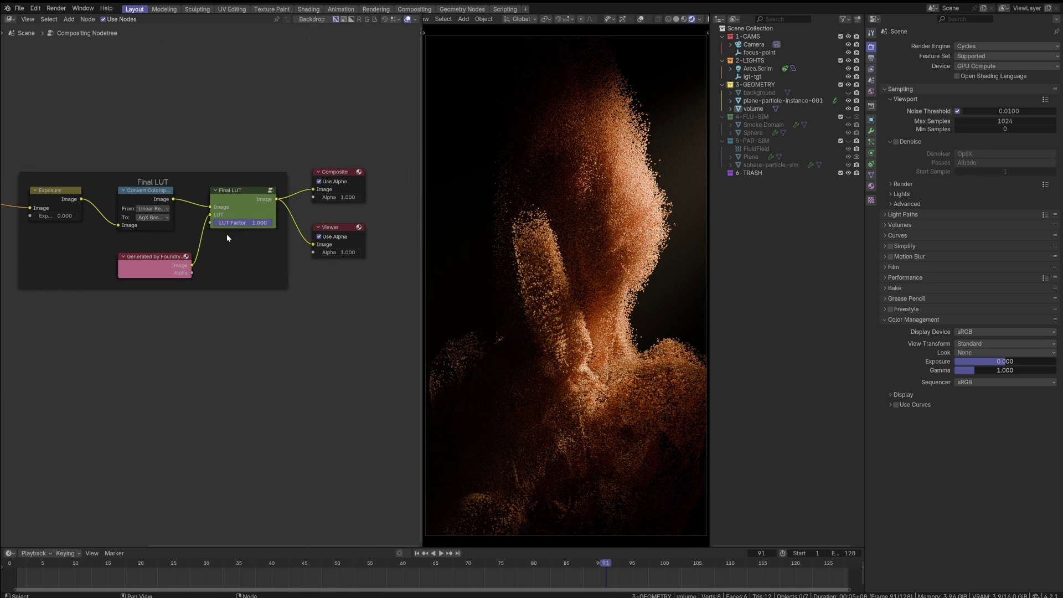
pyautogui.press('g')
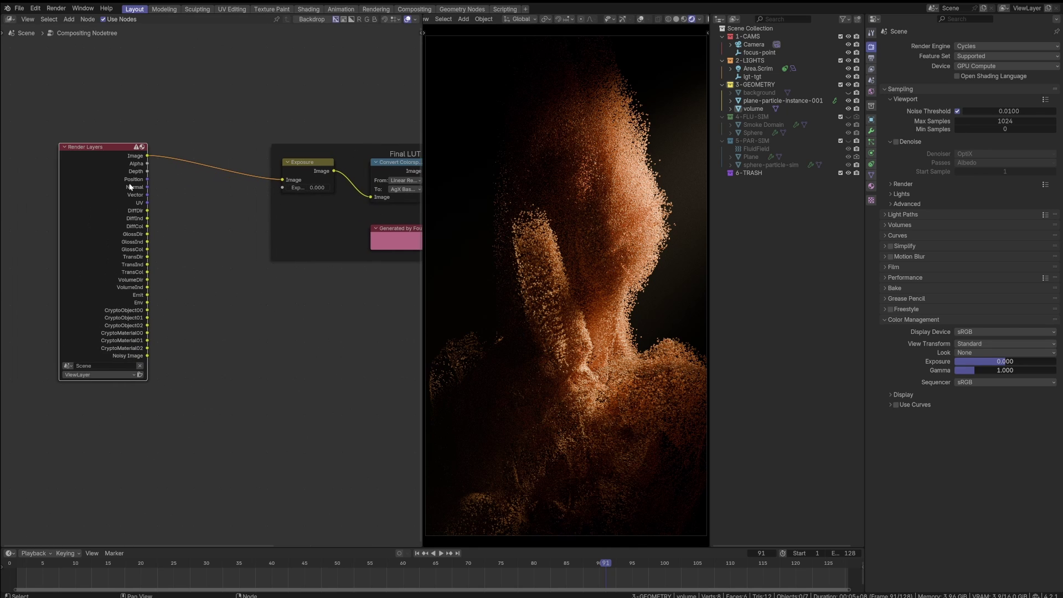
pyautogui.click(78, 183)
# - Add a Lens Distortion node on the link between Render Layers and Exposure
pyautogui.hotkey('shift', 'a')
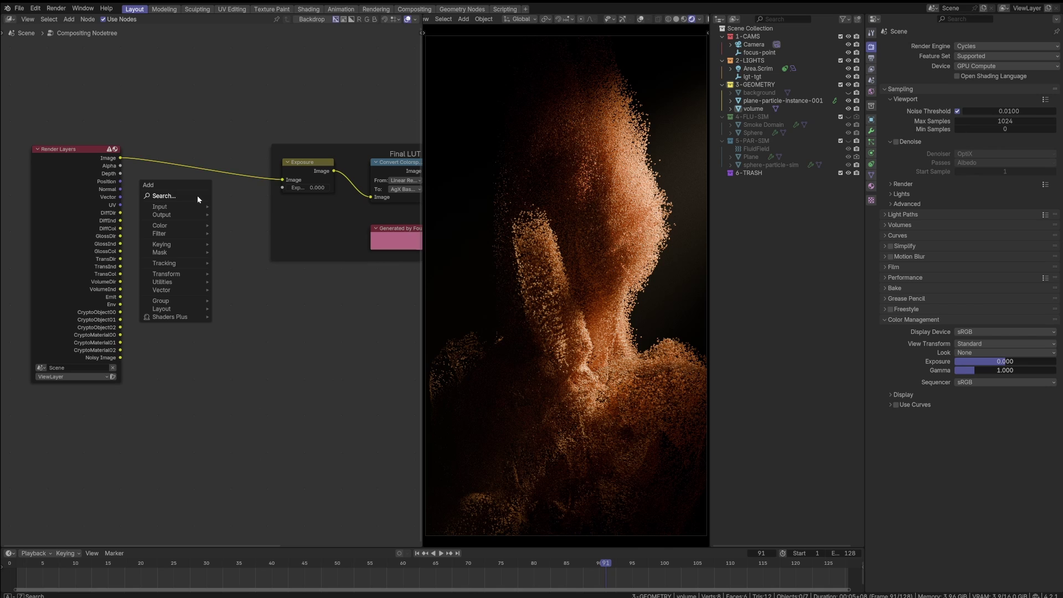
pyautogui.write('dis')
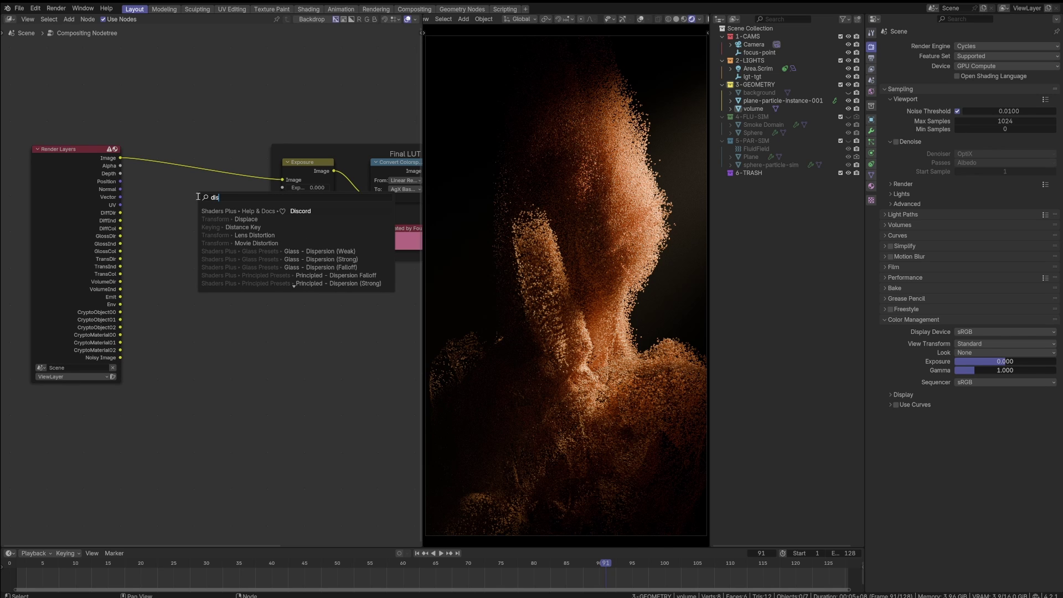
pyautogui.press('BackSpace')
pyautogui.press('BackSpace')
pyautogui.press('BackSpace')
pyautogui.write('lens')
pyautogui.press('Return')
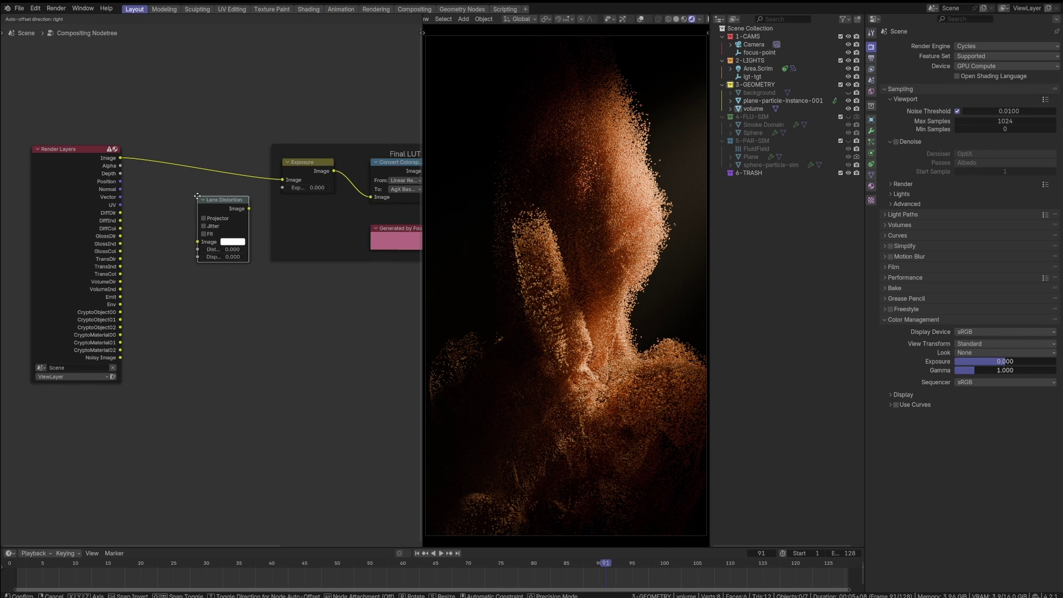
pyautogui.click(135, 147)
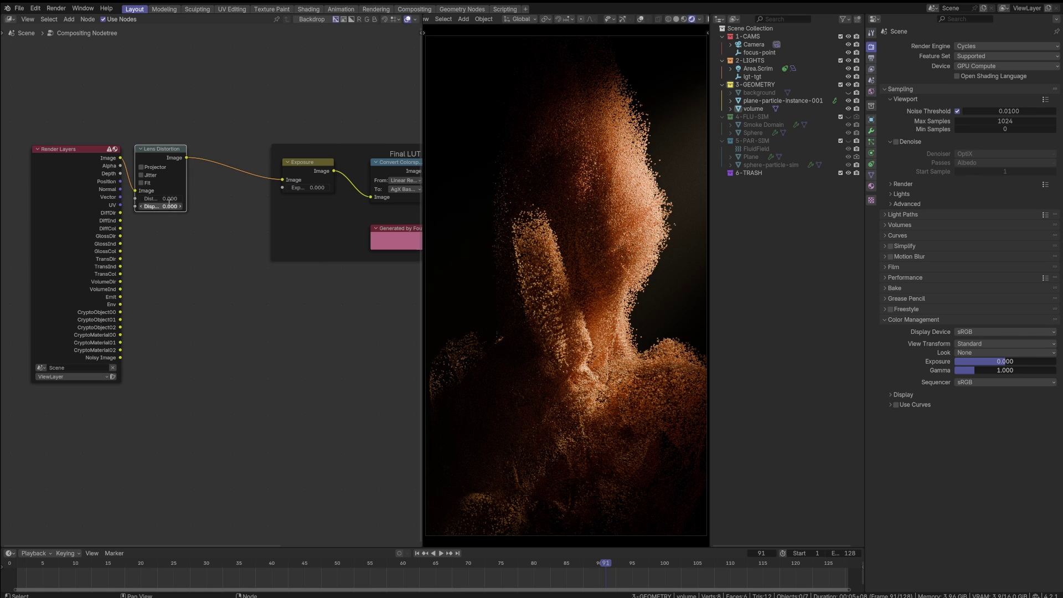
# - Try dispersion values of 0.1 and 0.01 on the Lens Distortion node
pyautogui.click(169, 204)
pyautogui.write('.1')
pyautogui.press('Return')
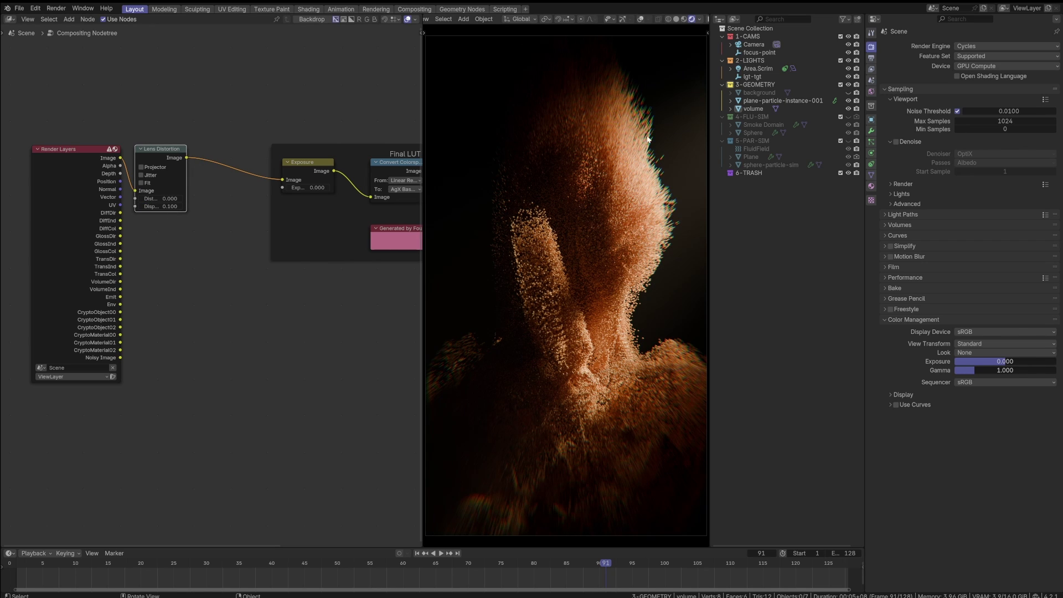
pyautogui.click(166, 208)
pyautogui.write('0.01')
pyautogui.press('Return')
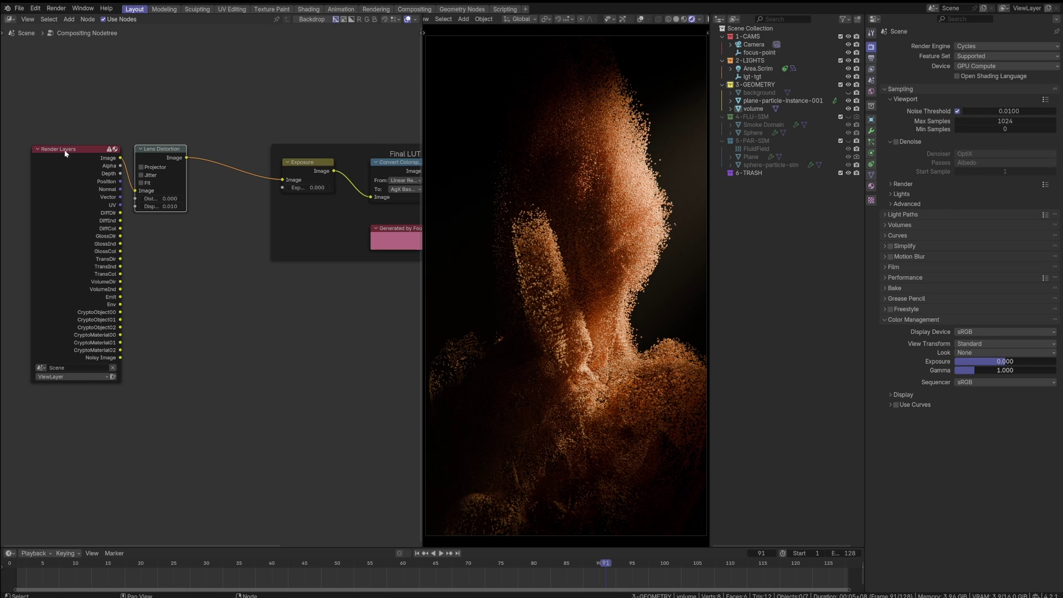
# - Move the Render Layers and Lens Distortion nodes together farther from the Final LUT frame
pyautogui.moveTo(19, 120); pyautogui.dragTo(200, 529)
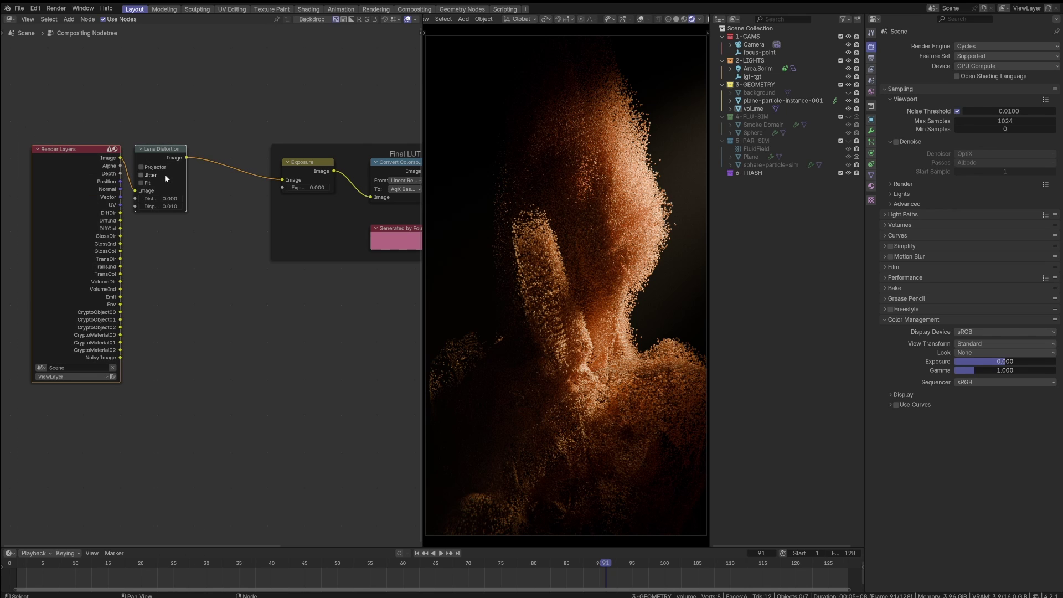
pyautogui.moveTo(160, 149); pyautogui.dragTo(126, 149)
pyautogui.click(232, 303)
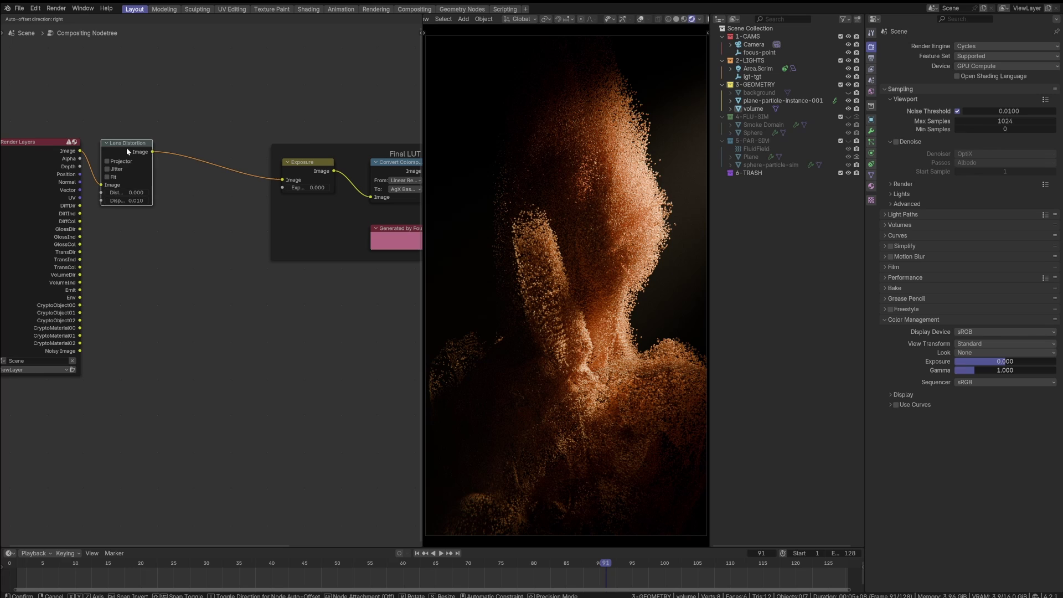
# - Try a Lens Distortion dispersion of 0.05 and settle on 0.02
pyautogui.click(127, 201)
pyautogui.write('0.05')
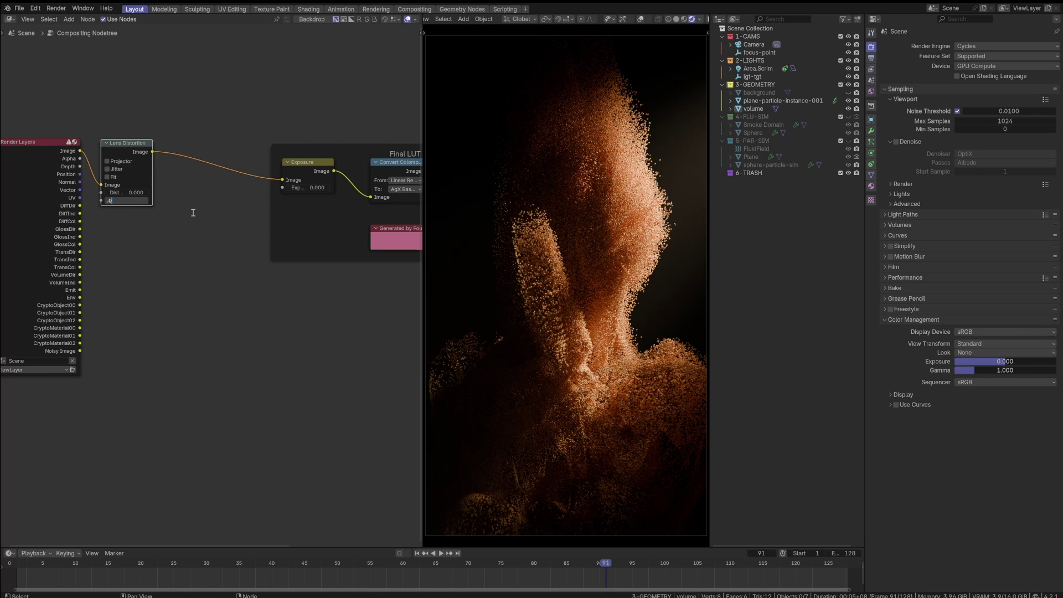
pyautogui.press('Return')
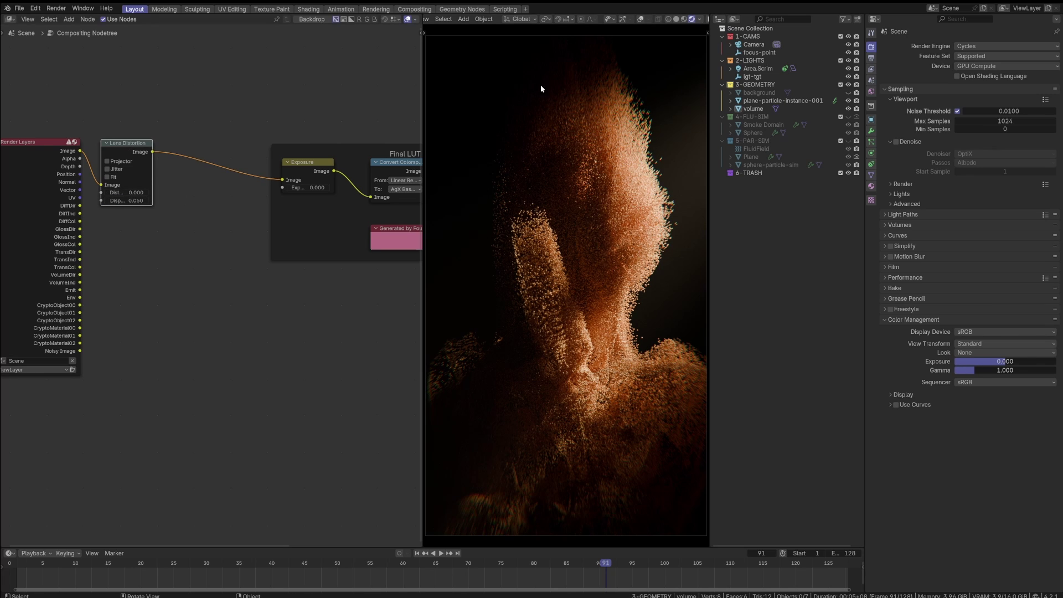
pyautogui.click(139, 200)
pyautogui.write('0.02')
pyautogui.press('Return')
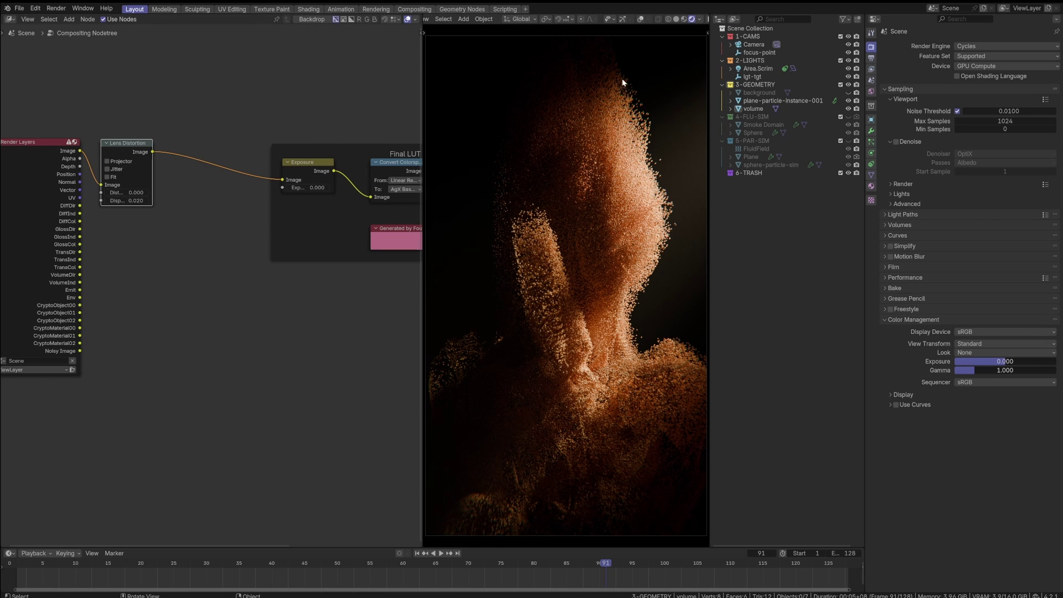
# - Set the Lens Distortion node's dispersion to 0.01 and deselect the node
pyautogui.click(139, 200)
pyautogui.press('BackSpace')
pyautogui.write('.01')
pyautogui.press('Return')
pyautogui.click(151, 248)
# - Add a Glare node on the link between the Lens Distortion and Exposure nodes
pyautogui.hotkey('shift', 'a')
pyautogui.hotkey('shift', 'a')
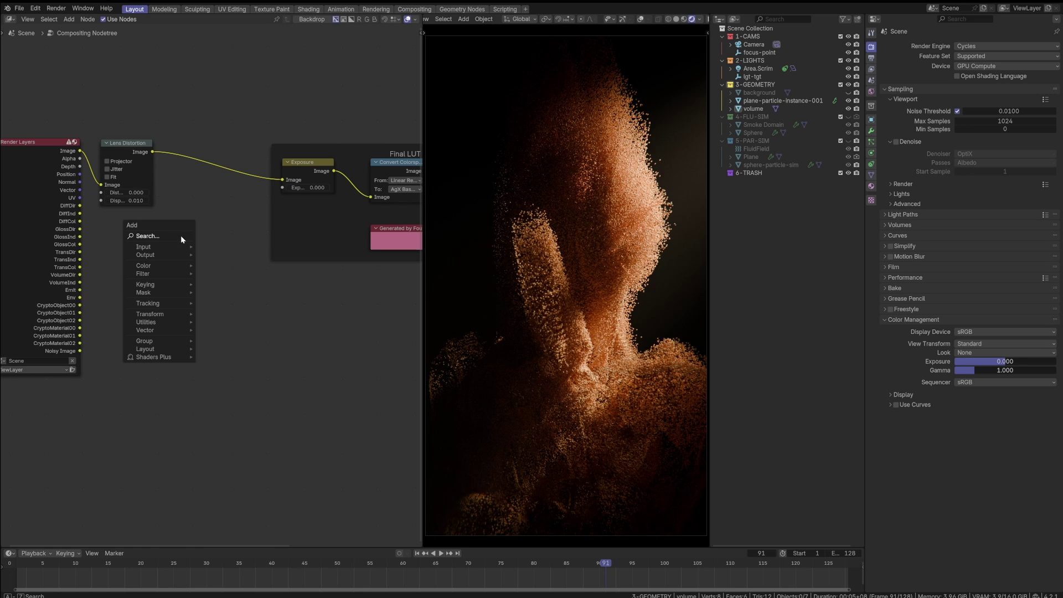
pyautogui.click(181, 236)
pyautogui.write('glare')
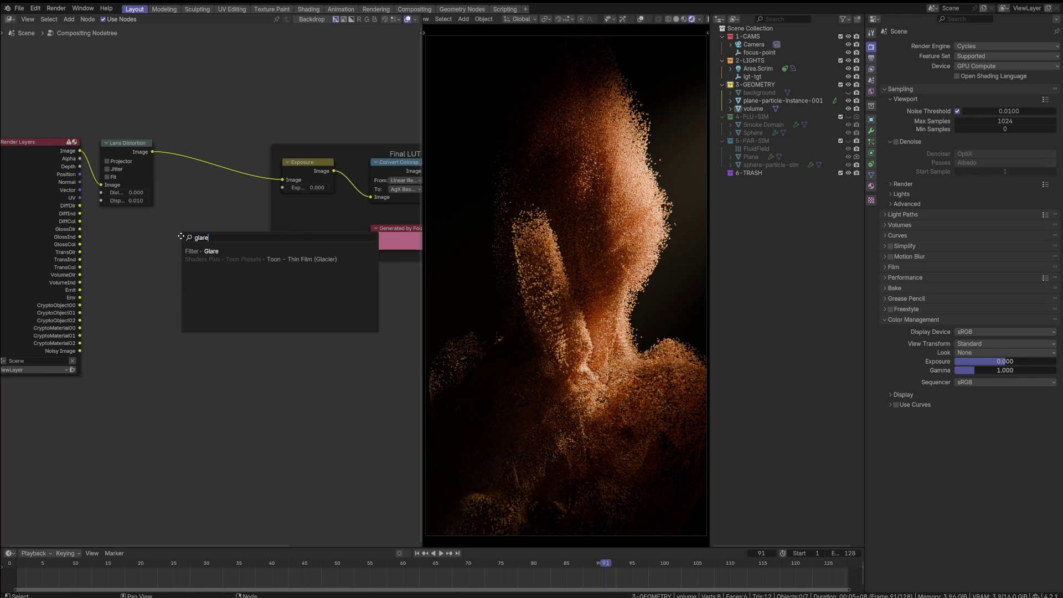
pyautogui.press('Return')
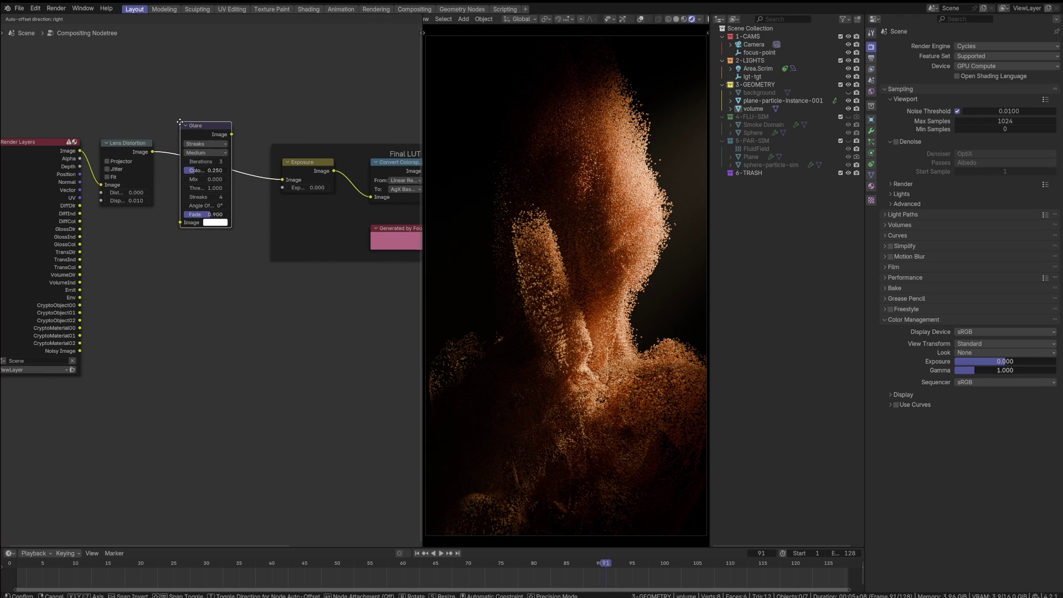
pyautogui.click(181, 125)
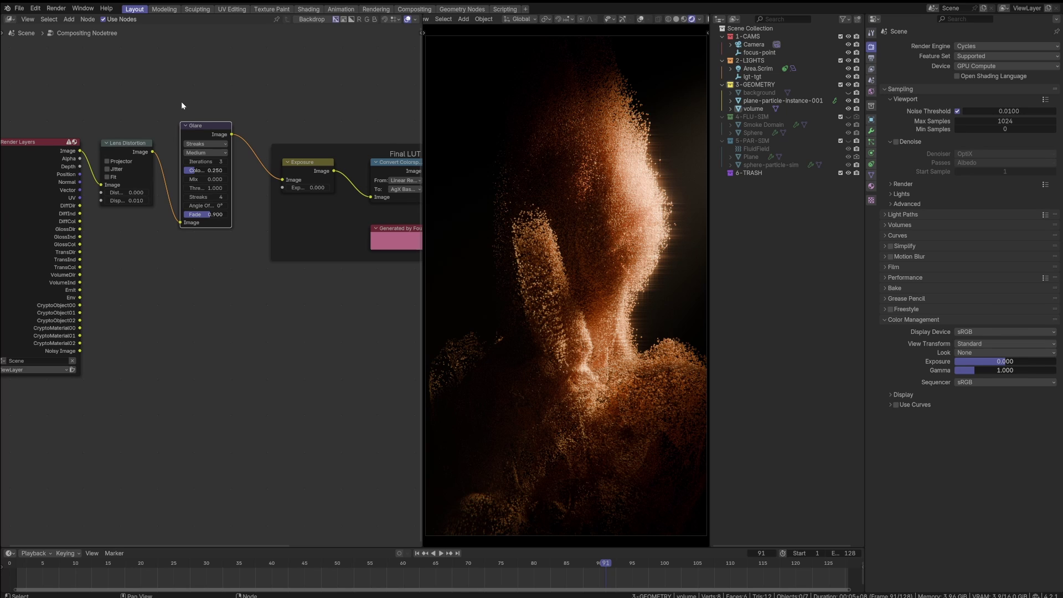
# - Try the Bloom glare type on the Glare node and settle on Fog Glow
pyautogui.click(215, 145)
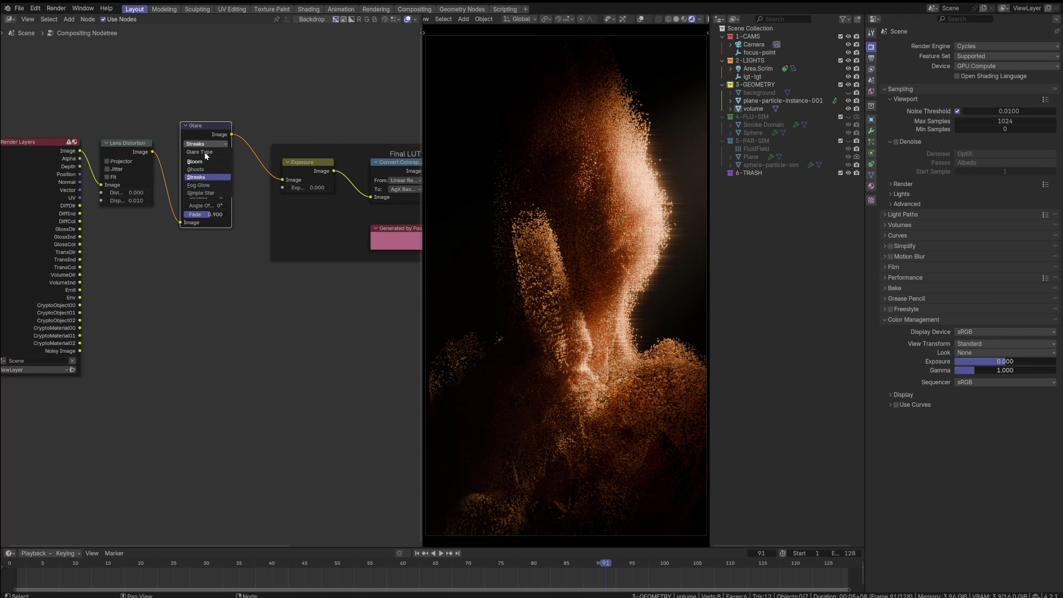
pyautogui.click(203, 161)
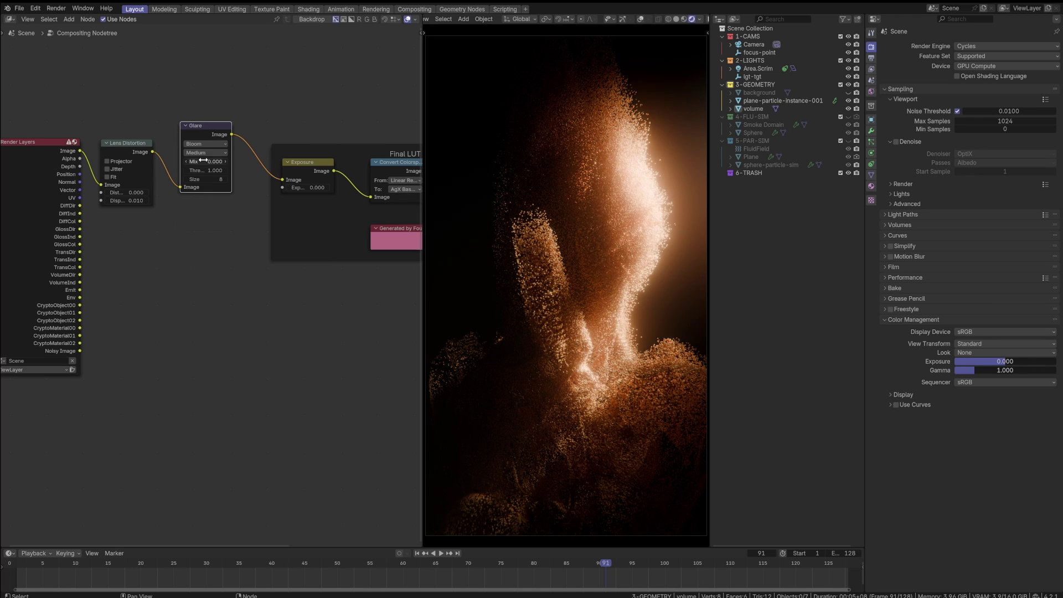
pyautogui.click(204, 144)
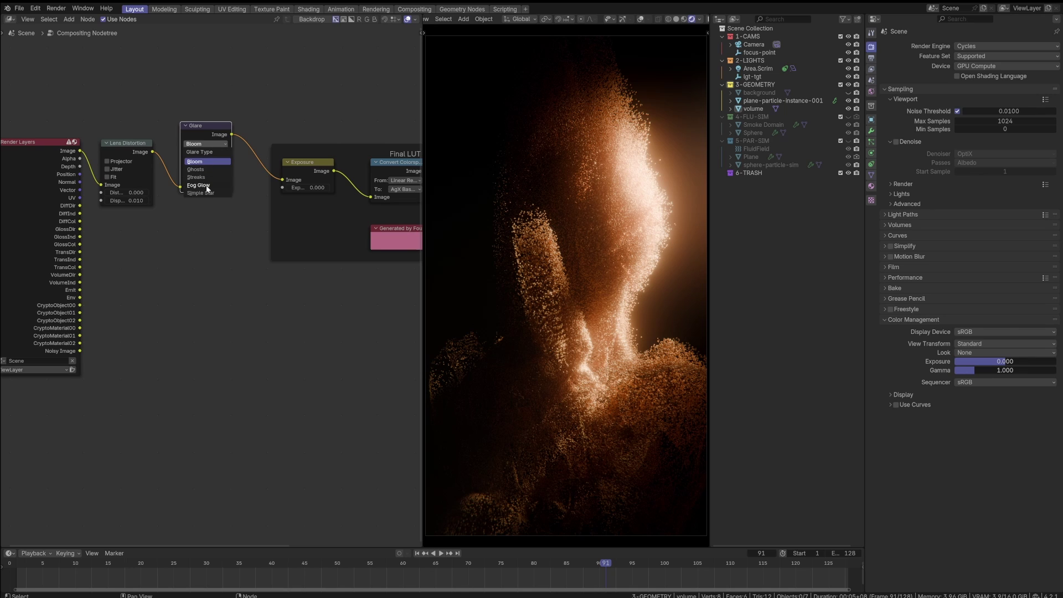
pyautogui.click(206, 186)
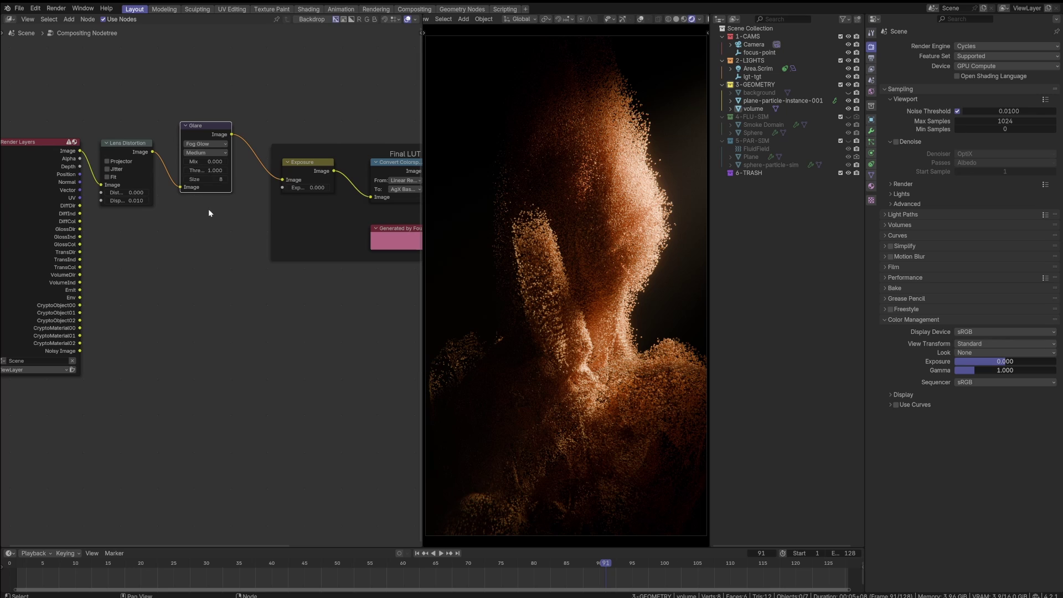
# - Try Glare thresholds of 1.2 and 1.5, settle on 2, and set the glare quality to High
pyautogui.click(204, 170)
pyautogui.click(204, 225)
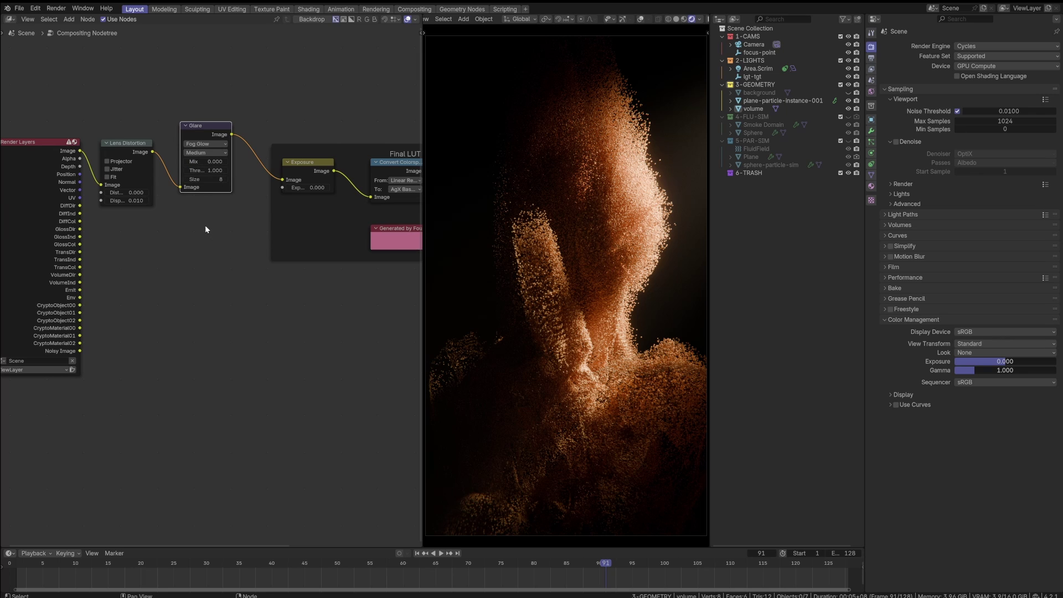
pyautogui.click(209, 171)
pyautogui.write('1.2')
pyautogui.click(208, 171)
pyautogui.write('1.5')
pyautogui.press('Return')
pyautogui.click(209, 170)
pyautogui.write('2')
pyautogui.press('Return')
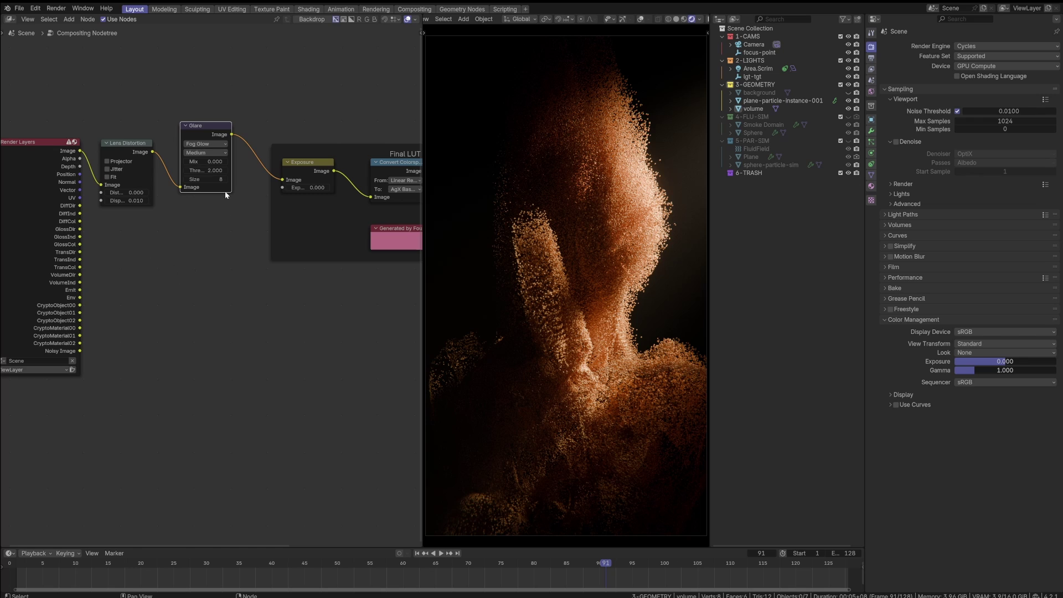
pyautogui.click(219, 153)
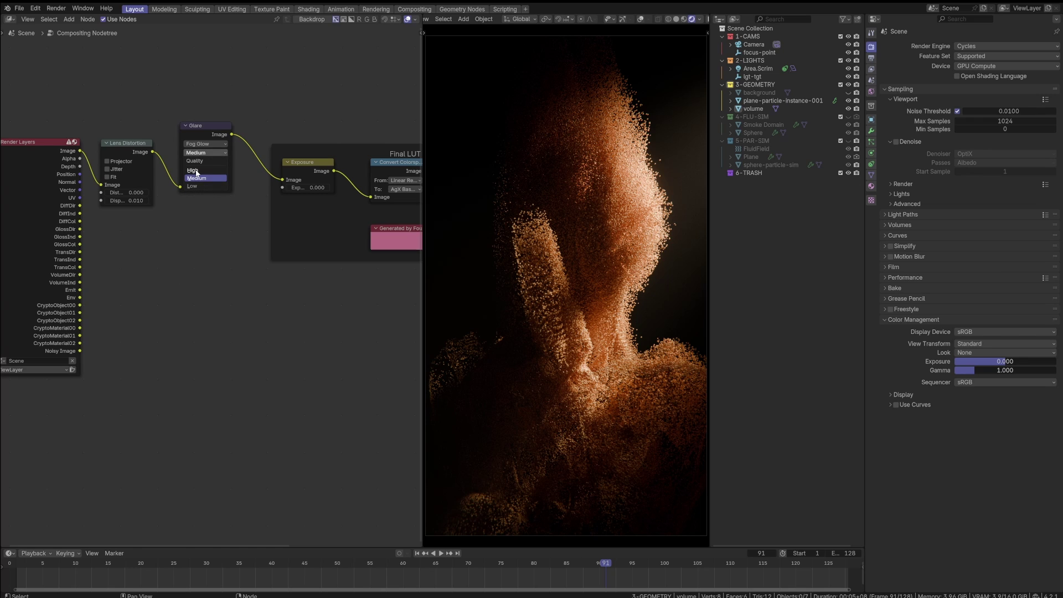
pyautogui.click(193, 170)
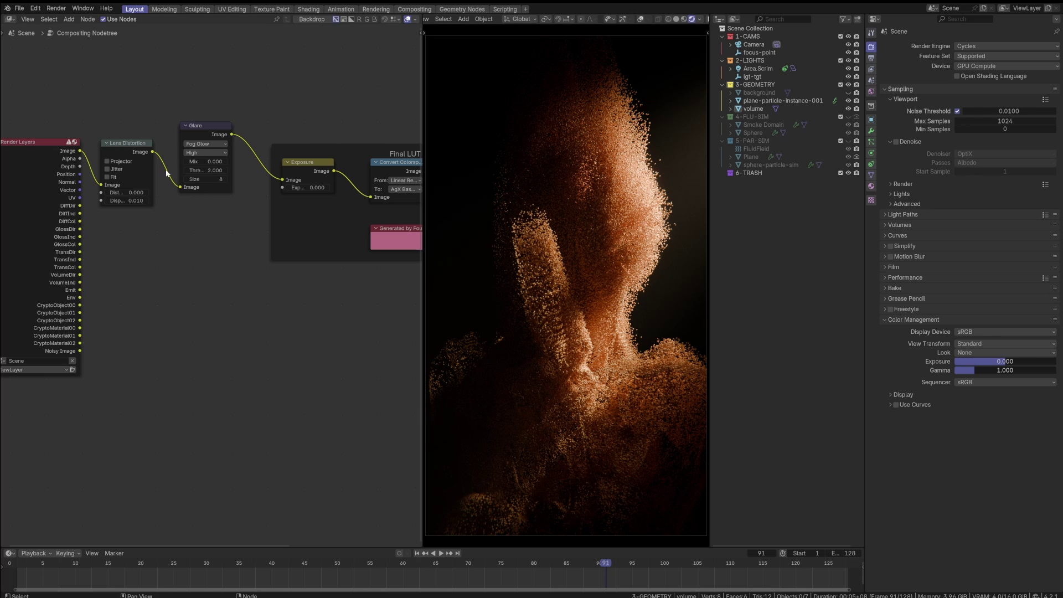
# - Switch the compositor area to a 3D Viewport showing the volume cube and camera
pyautogui.moveTo(190, 87); pyautogui.dragTo(156, 143, button='middle')
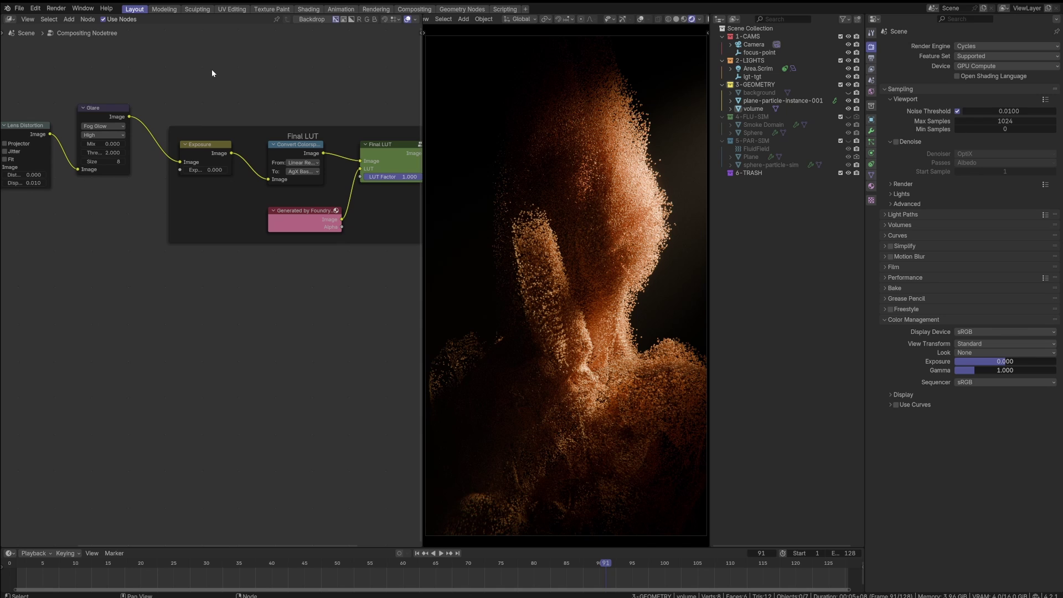
pyautogui.click(10, 19)
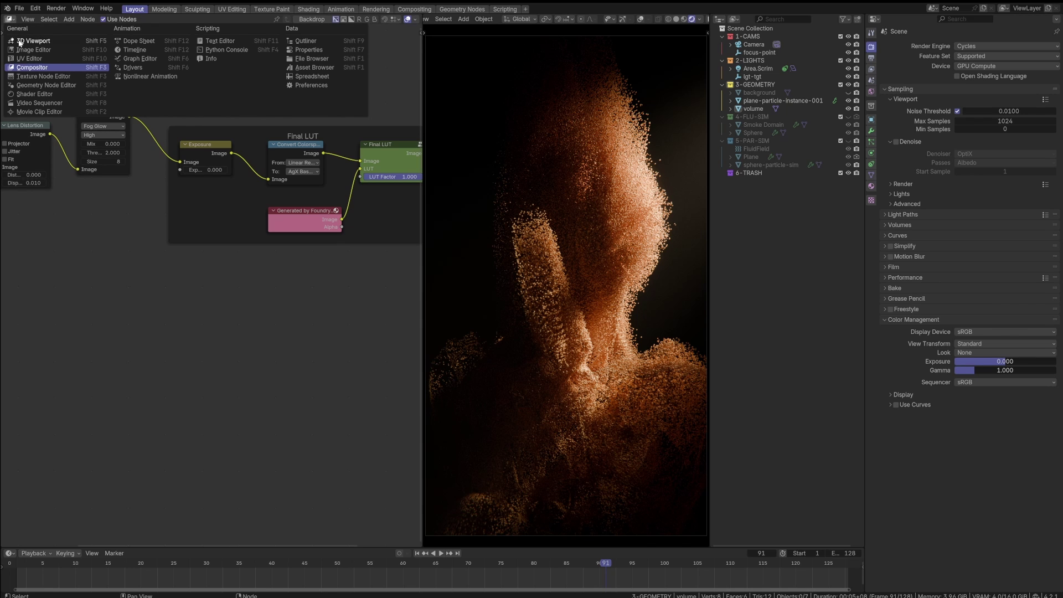
pyautogui.click(27, 34)
pyautogui.scroll(-2, 288, 218)
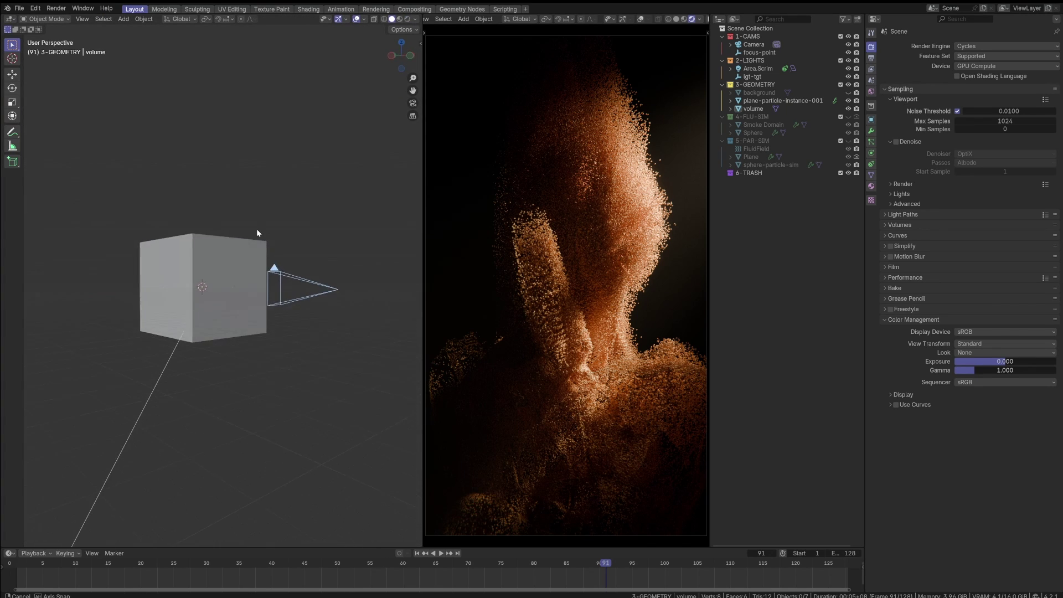
pyautogui.moveTo(252, 241); pyautogui.dragTo(251, 245, button='middle')
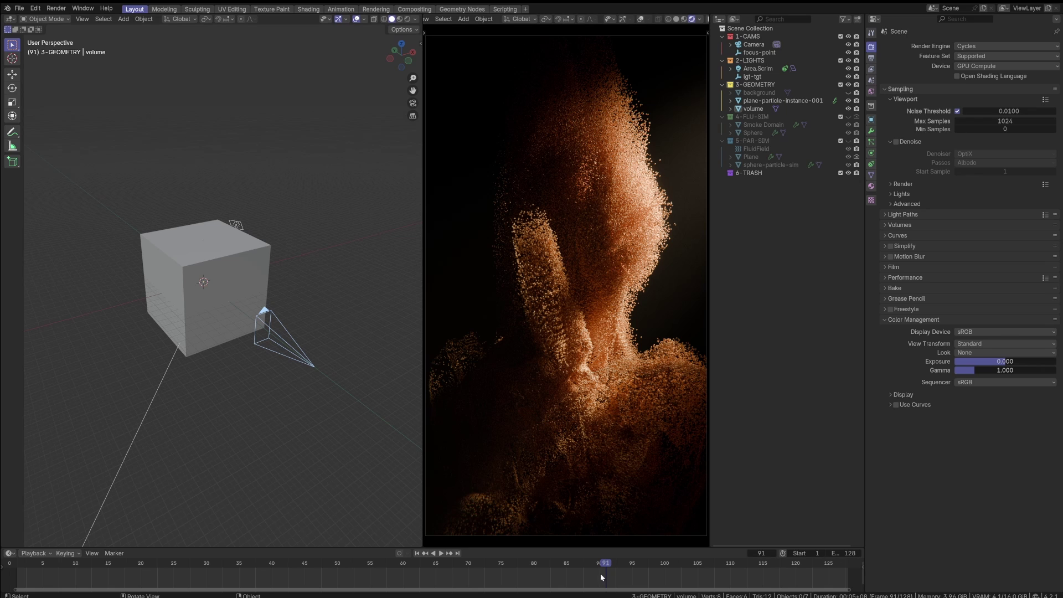
pyautogui.click(761, 553)
pyautogui.press('Return')
pyautogui.click(761, 552)
pyautogui.press('Return')
# - Collapse the scene's color management settings, set the final render's max samples to 256, and toggle render denoising
pyautogui.click(895, 319)
pyautogui.click(893, 319)
pyautogui.click(893, 320)
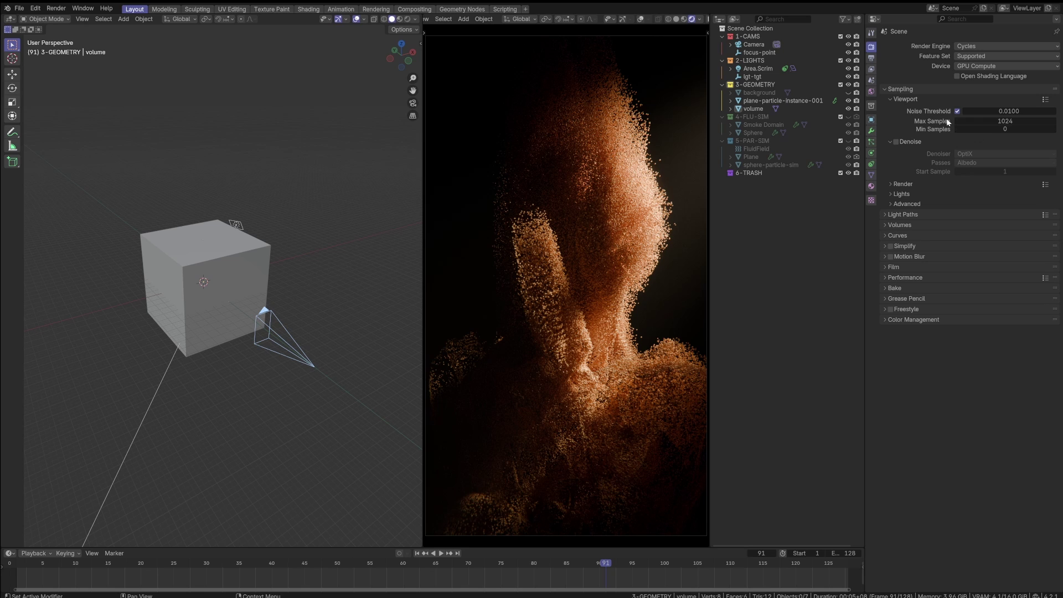
pyautogui.moveTo(905, 194); pyautogui.dragTo(902, 184)
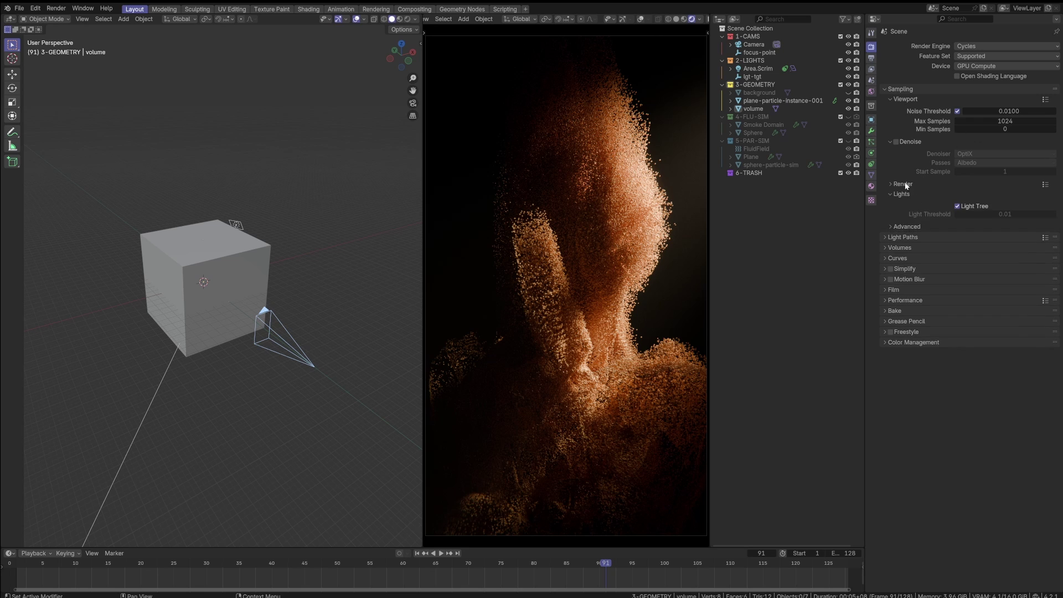
pyautogui.doubleClick(993, 205)
pyautogui.write('256')
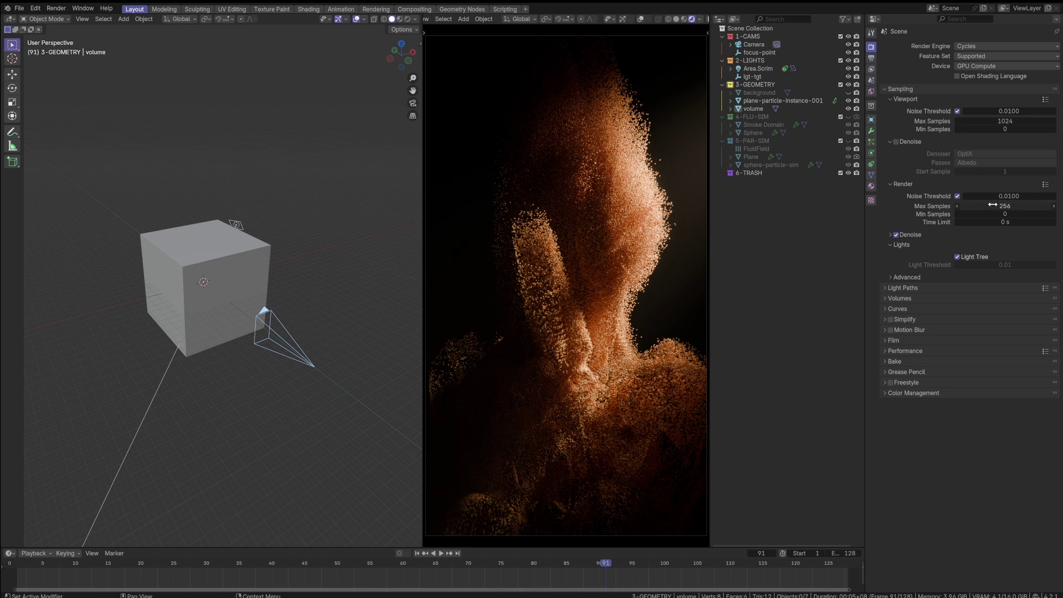
pyautogui.press('Return')
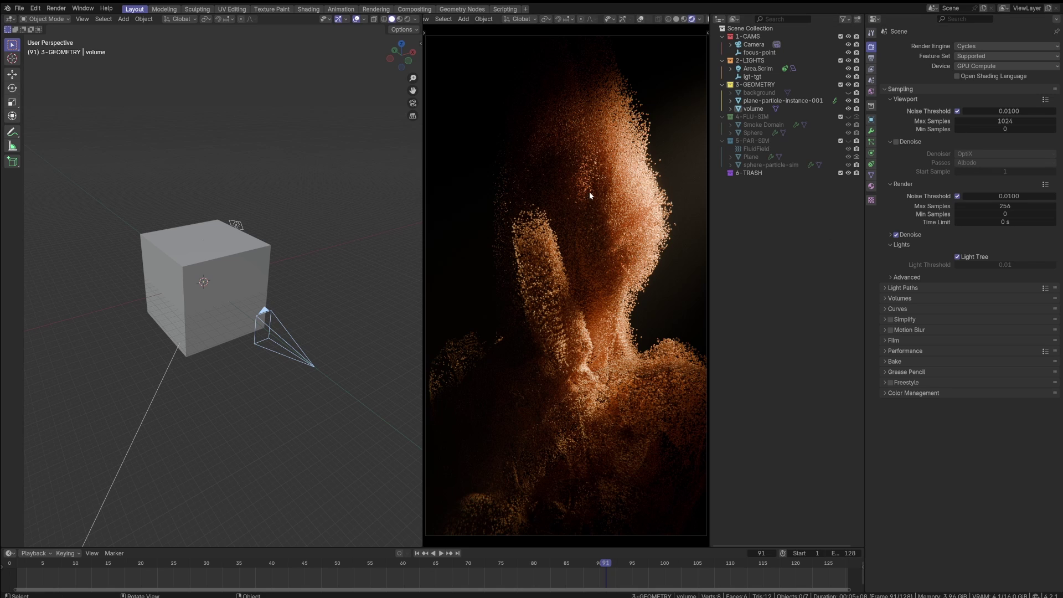
pyautogui.click(895, 235)
# - Examine the output file format, color depth, codec and color management settings
pyautogui.click(871, 69)
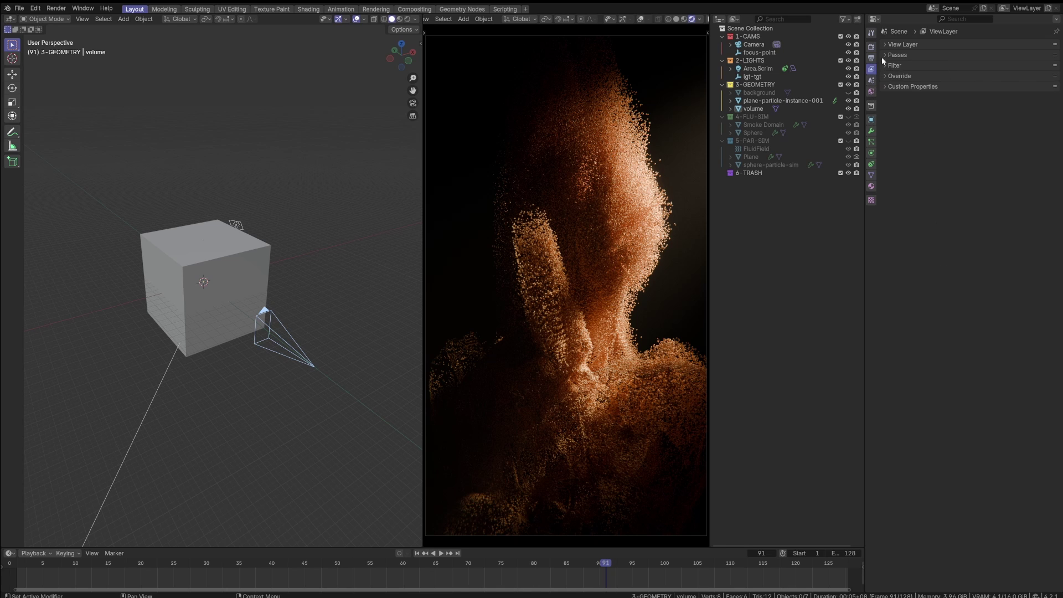
pyautogui.click(871, 58)
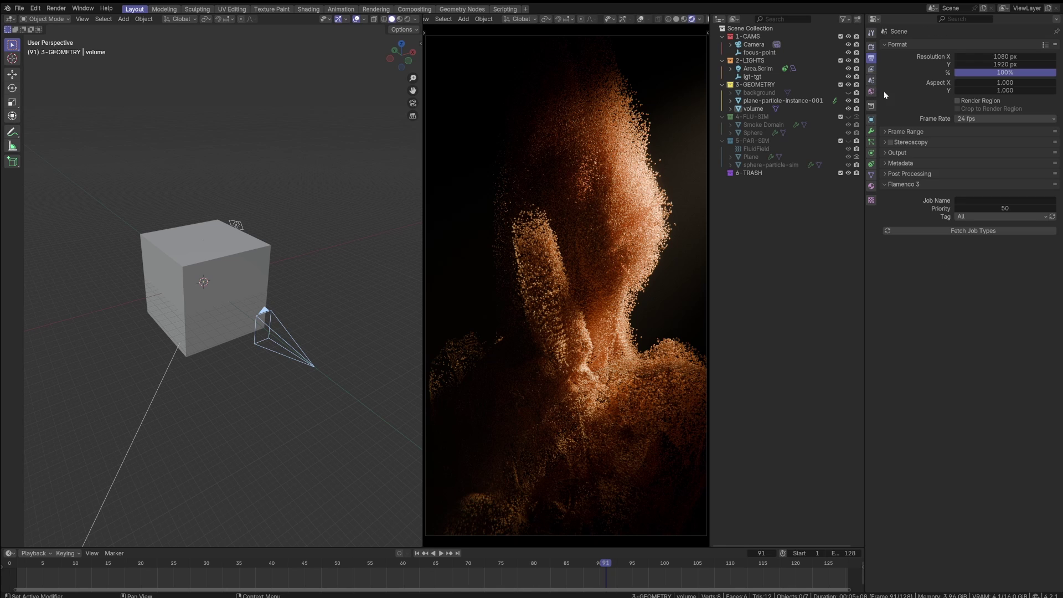
pyautogui.click(906, 152)
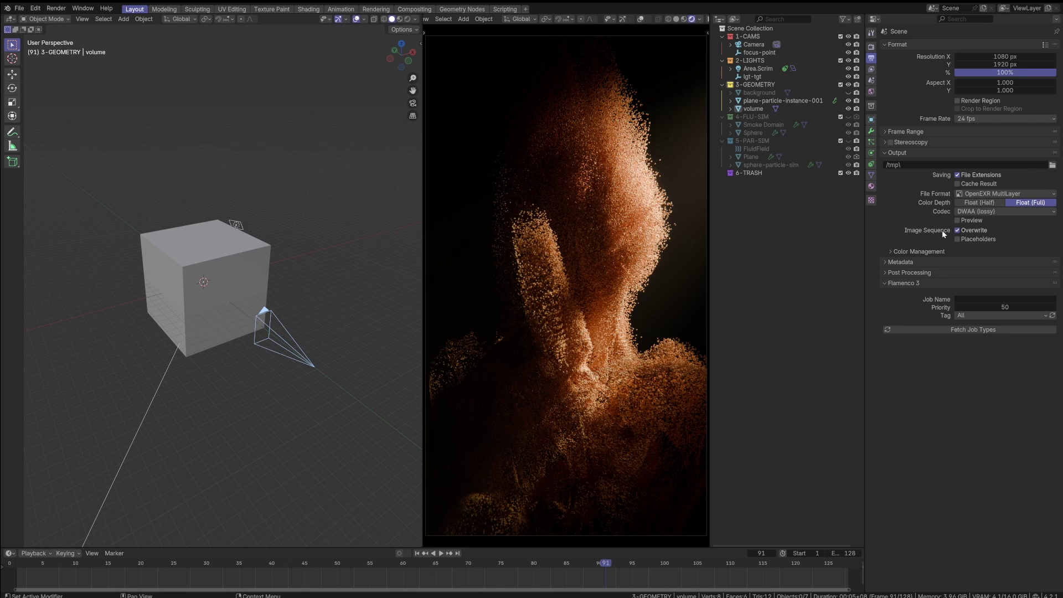
pyautogui.click(926, 252)
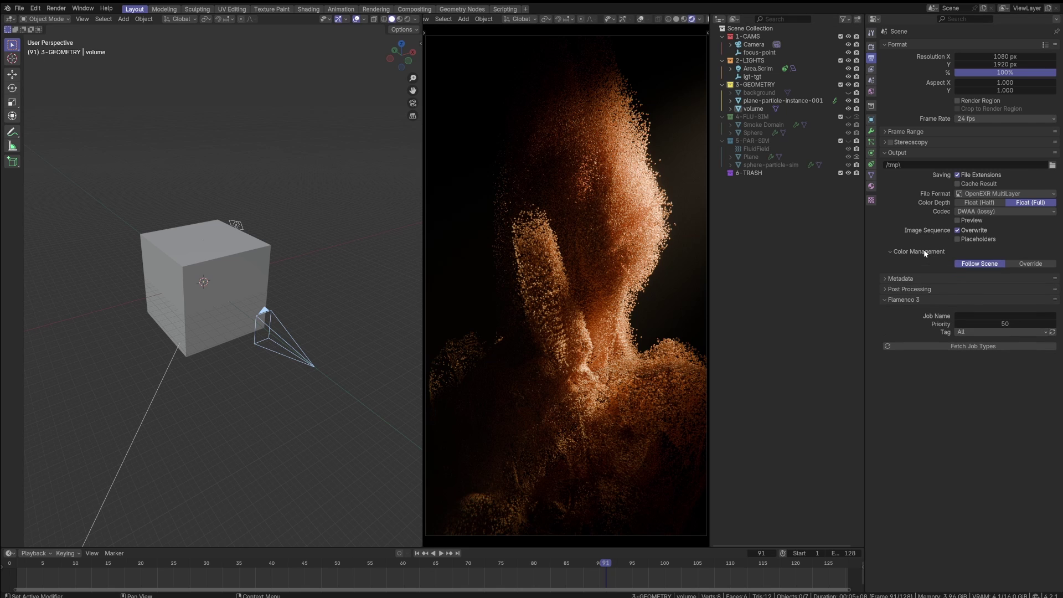
pyautogui.click(925, 252)
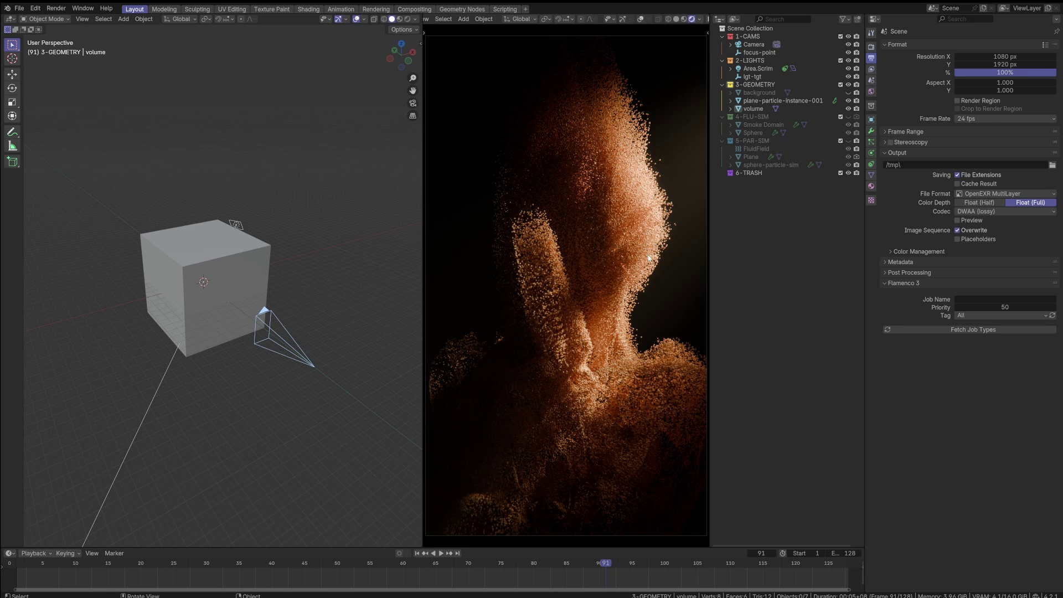
# - Select the FluidField object and preview the rendered view at frames 64 and 128
pyautogui.click(748, 150)
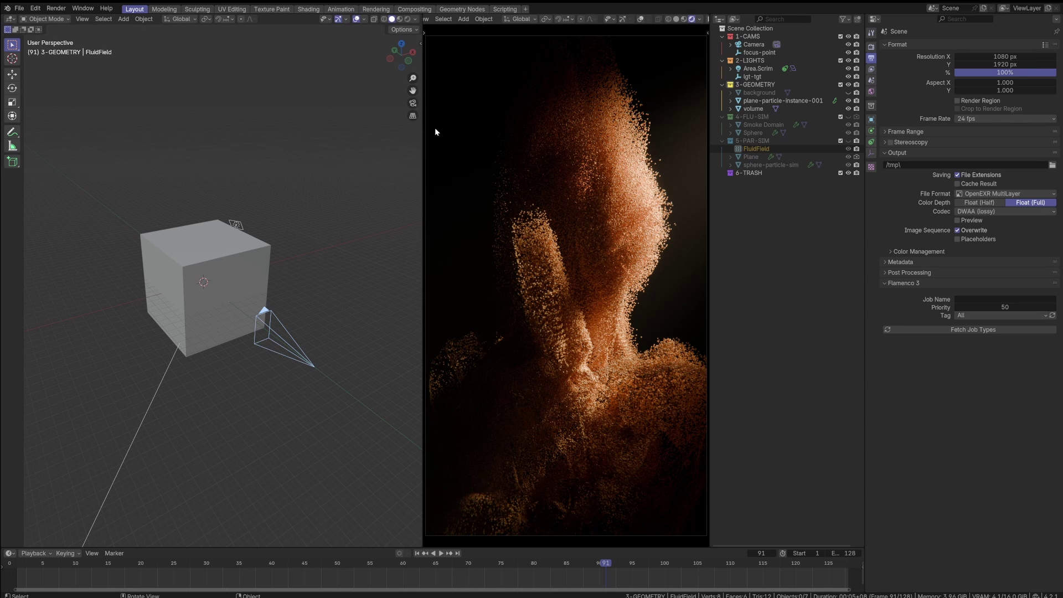
pyautogui.click(766, 553)
pyautogui.write('64')
pyautogui.press('Return')
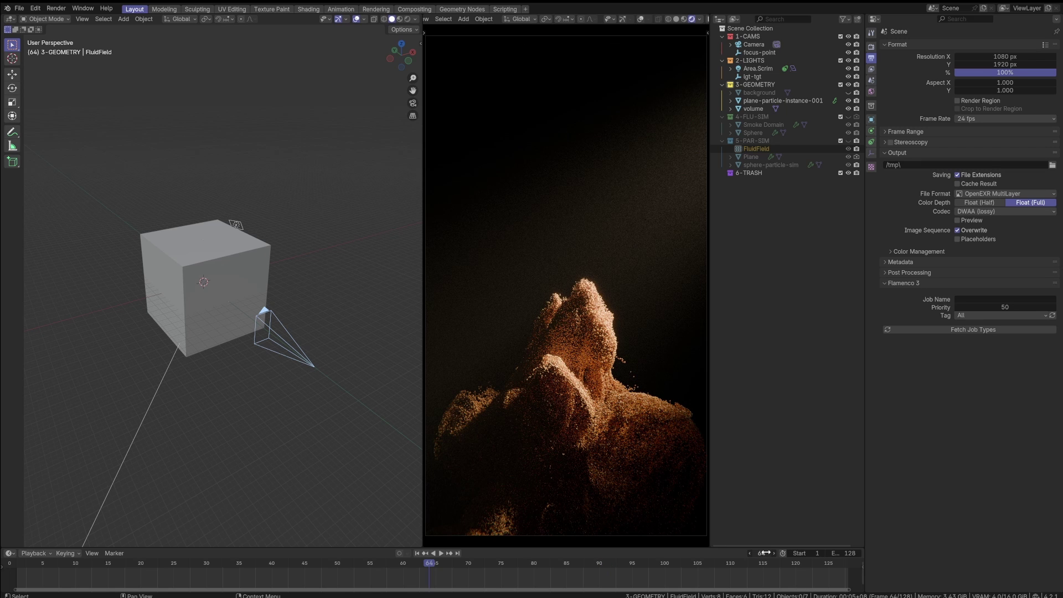
pyautogui.click(761, 553)
pyautogui.write('128')
pyautogui.press('Return')
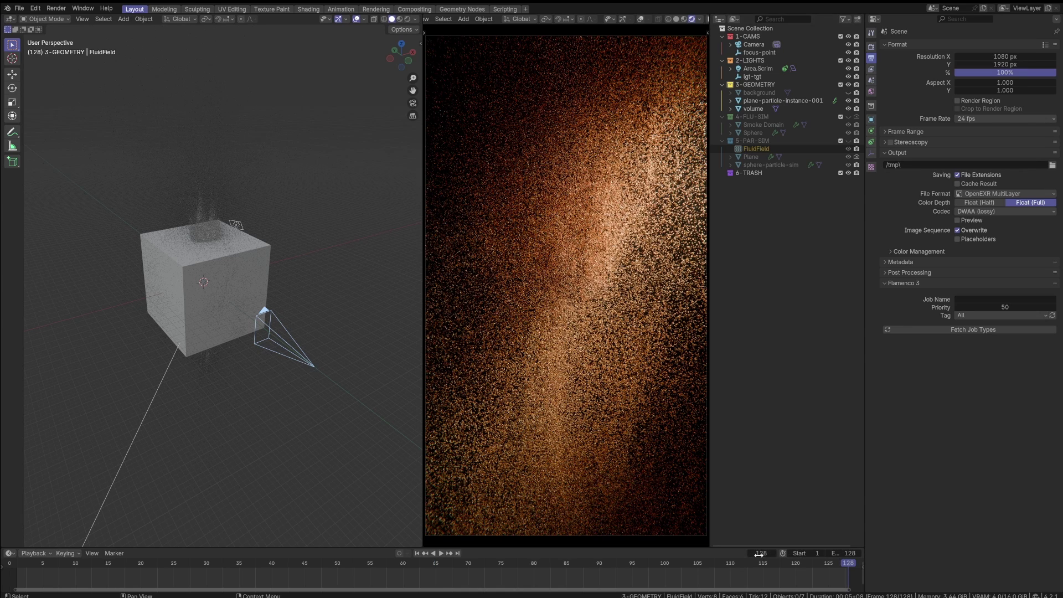
# - Preview the rendered view at frame 65 and set the current frame to 75
pyautogui.click(759, 553)
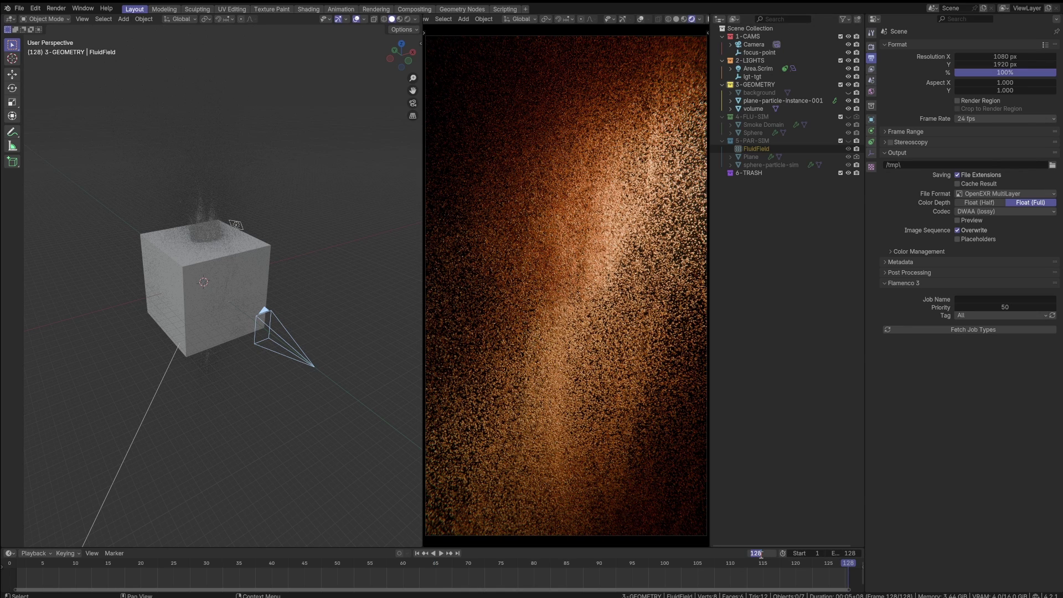
pyautogui.write('65')
pyautogui.press('Return')
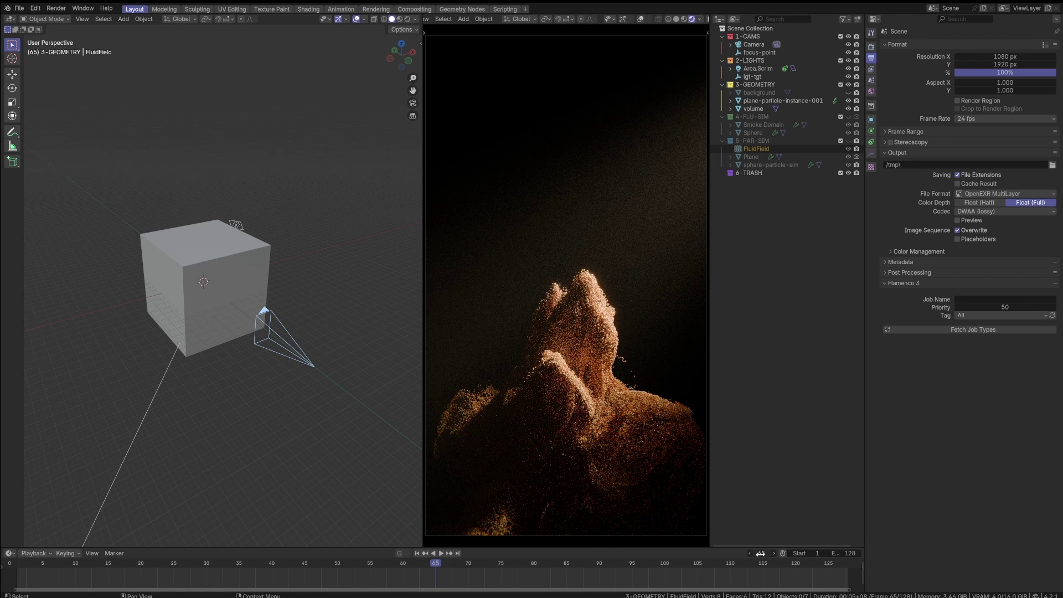
pyautogui.click(760, 553)
pyautogui.write('75')
pyautogui.press('Return')
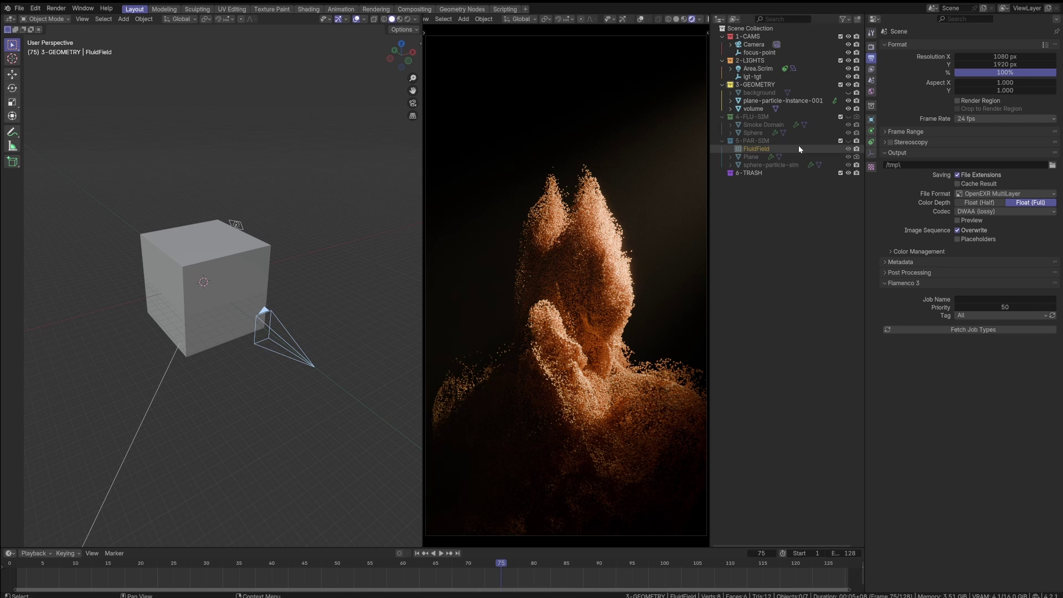
# - Examine the FluidField object's force field settings and clear the selection
pyautogui.click(872, 131)
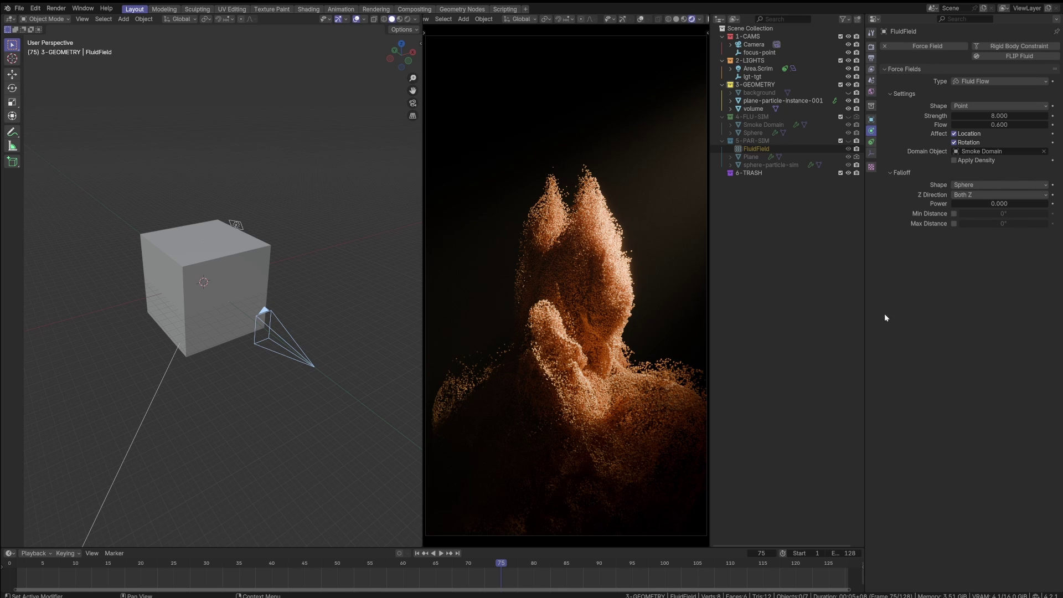
pyautogui.click(774, 233)
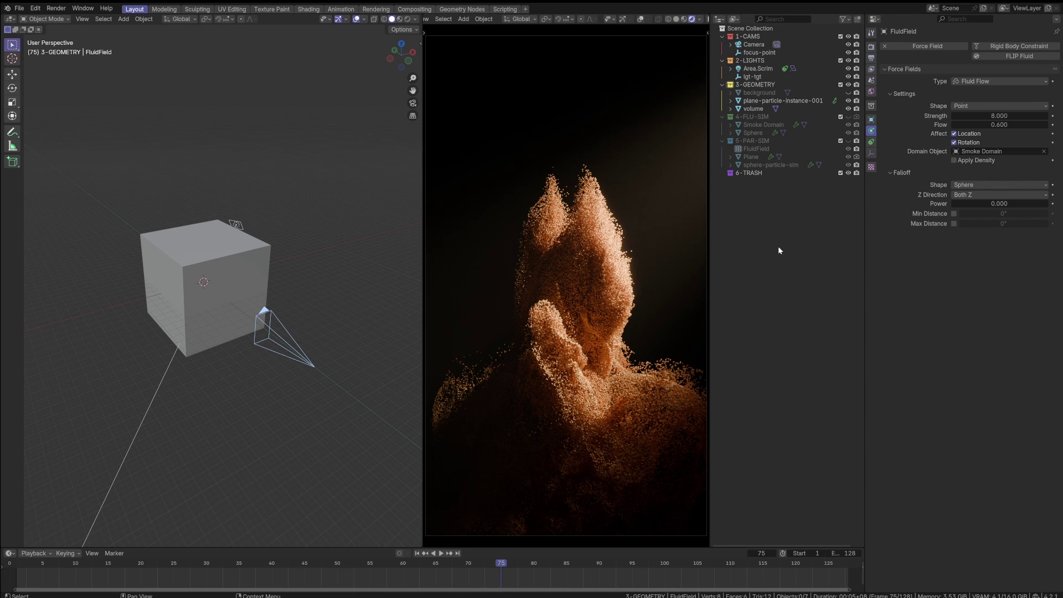
# - Collapse the simulation, geometry, lights and cameras collections in the scene hierarchy
pyautogui.click(721, 117)
pyautogui.click(721, 125)
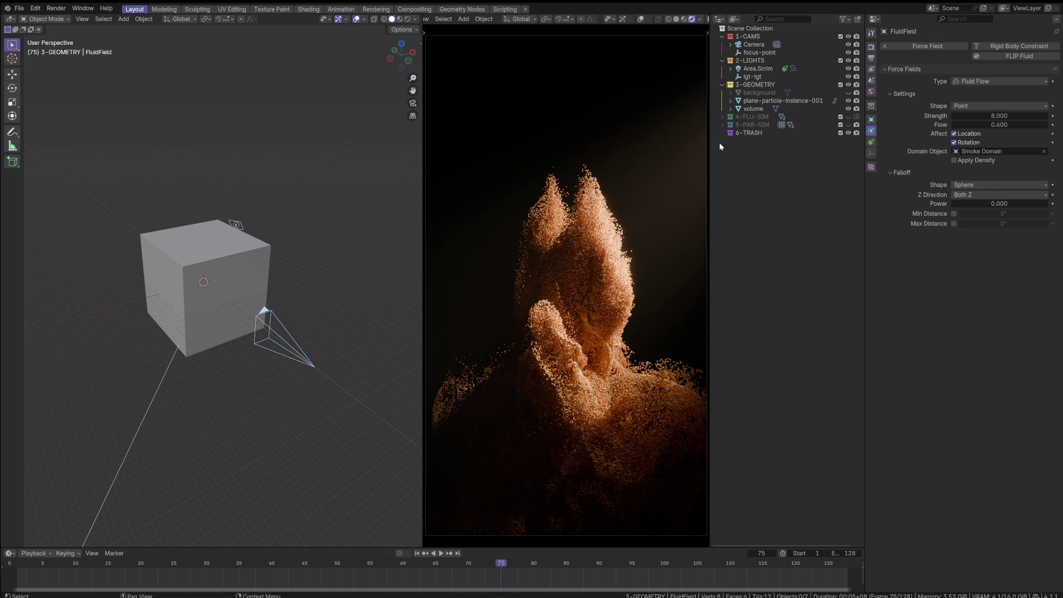
pyautogui.click(723, 85)
pyautogui.click(723, 60)
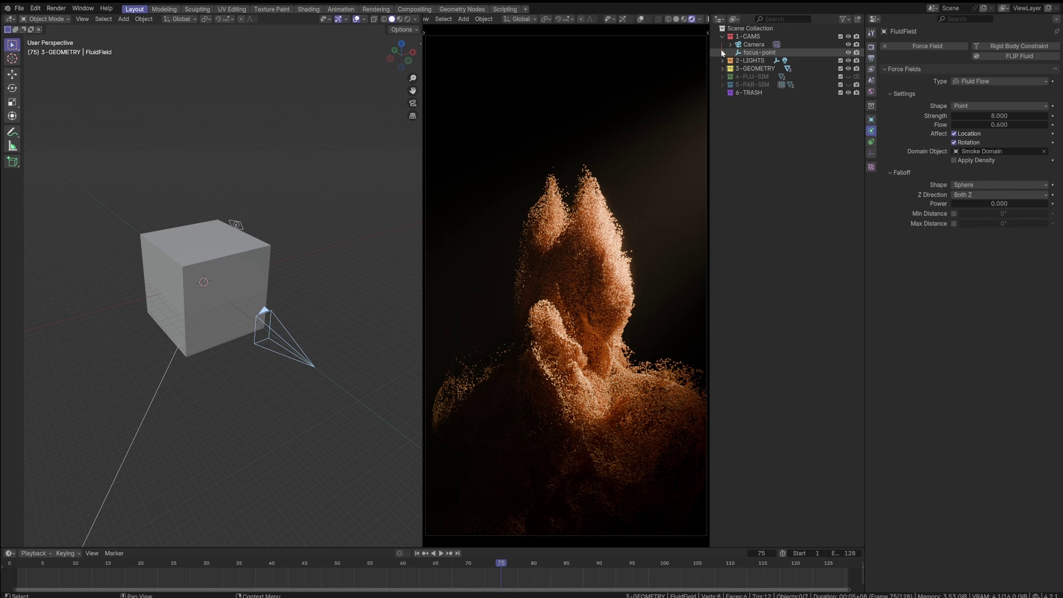
pyautogui.click(722, 36)
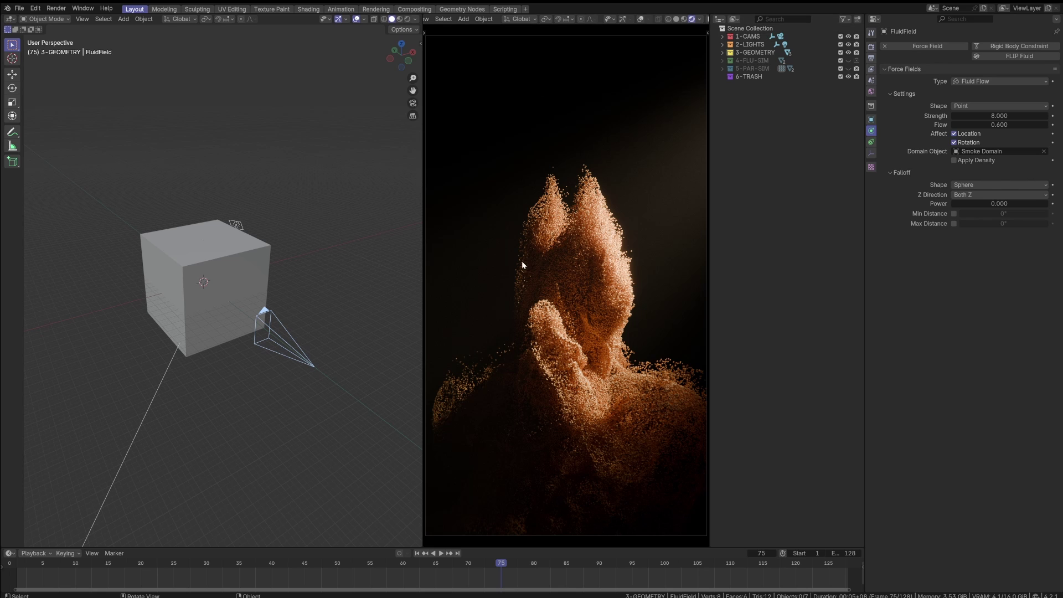
pyautogui.moveTo(302, 313); pyautogui.dragTo(315, 287, button='middle')
pyautogui.moveTo(287, 249); pyautogui.dragTo(292, 264, button='middle')
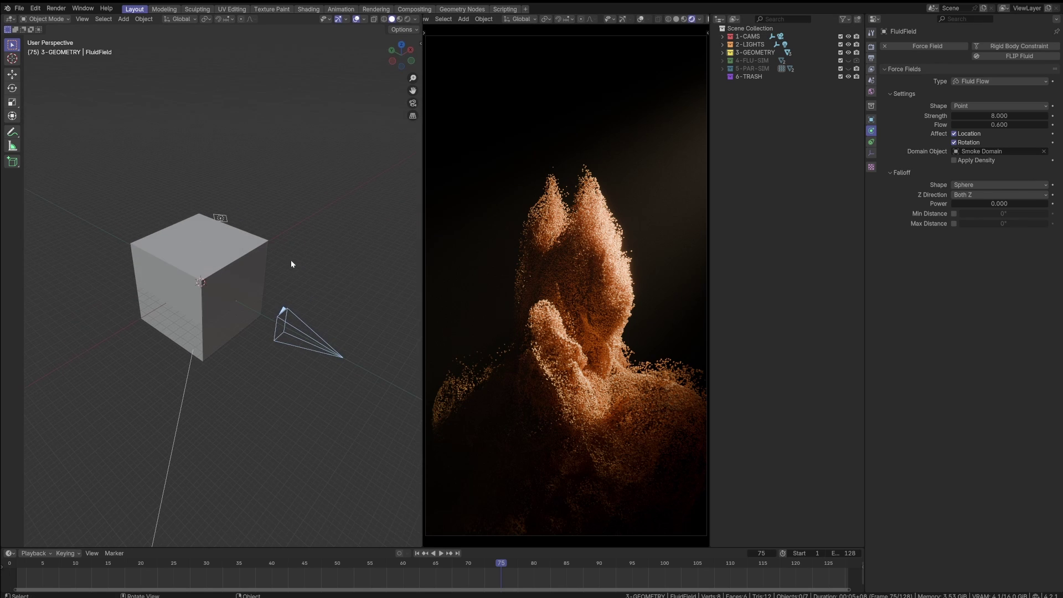